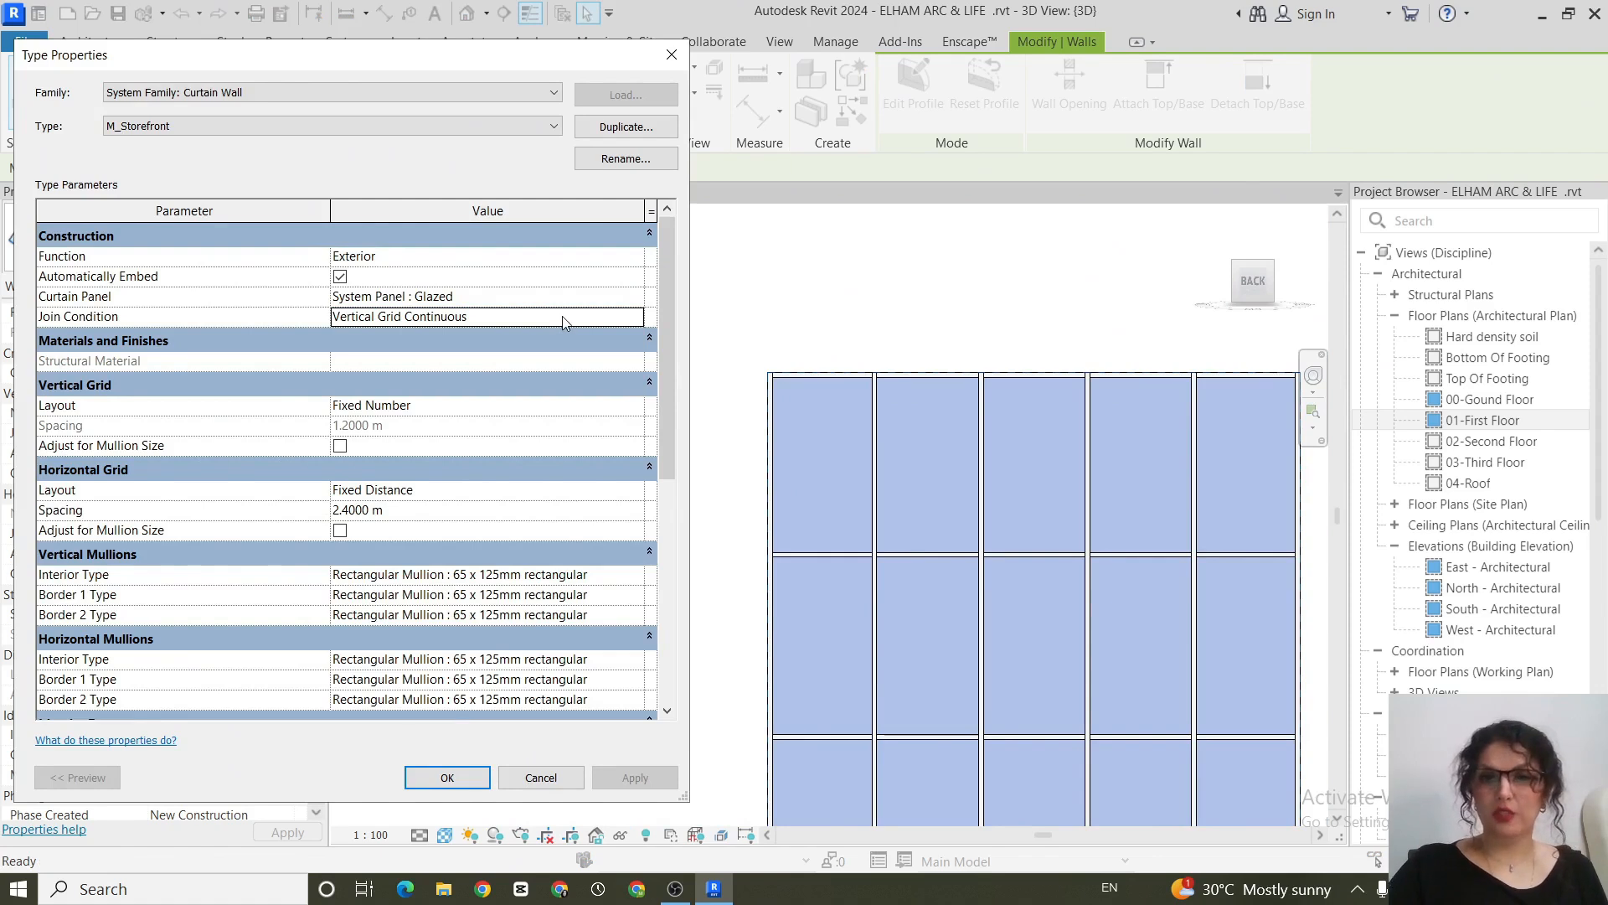
Step: Set the M_Storefront curtain wall type's join condition to Horizontal Grid Continuous and apply it
left_click(564, 318)
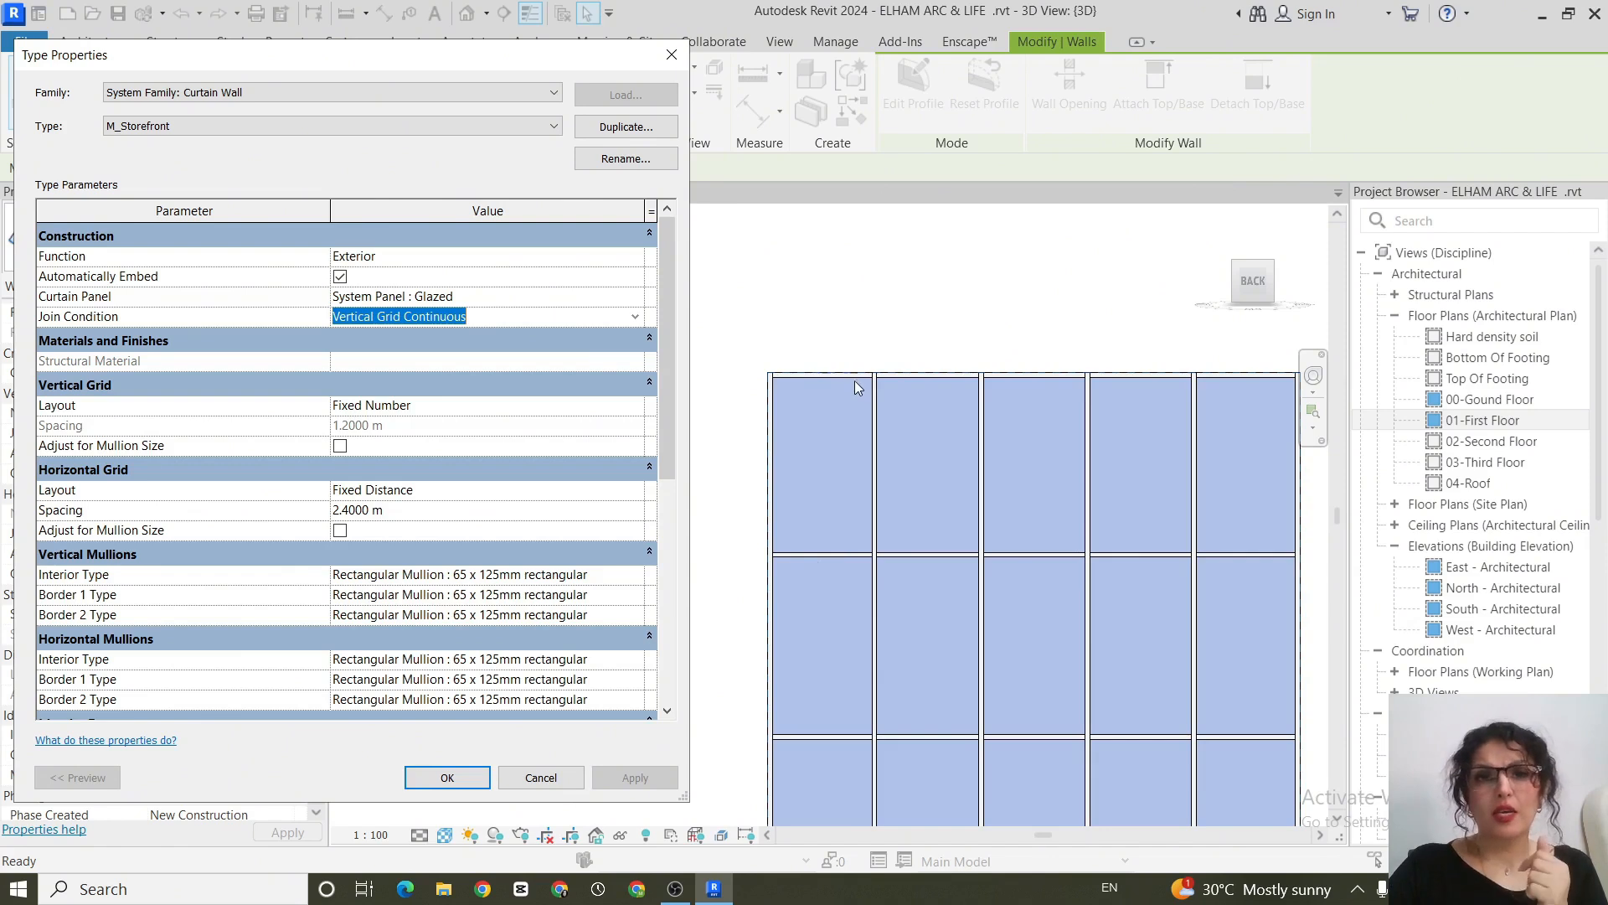
left_click(634, 317)
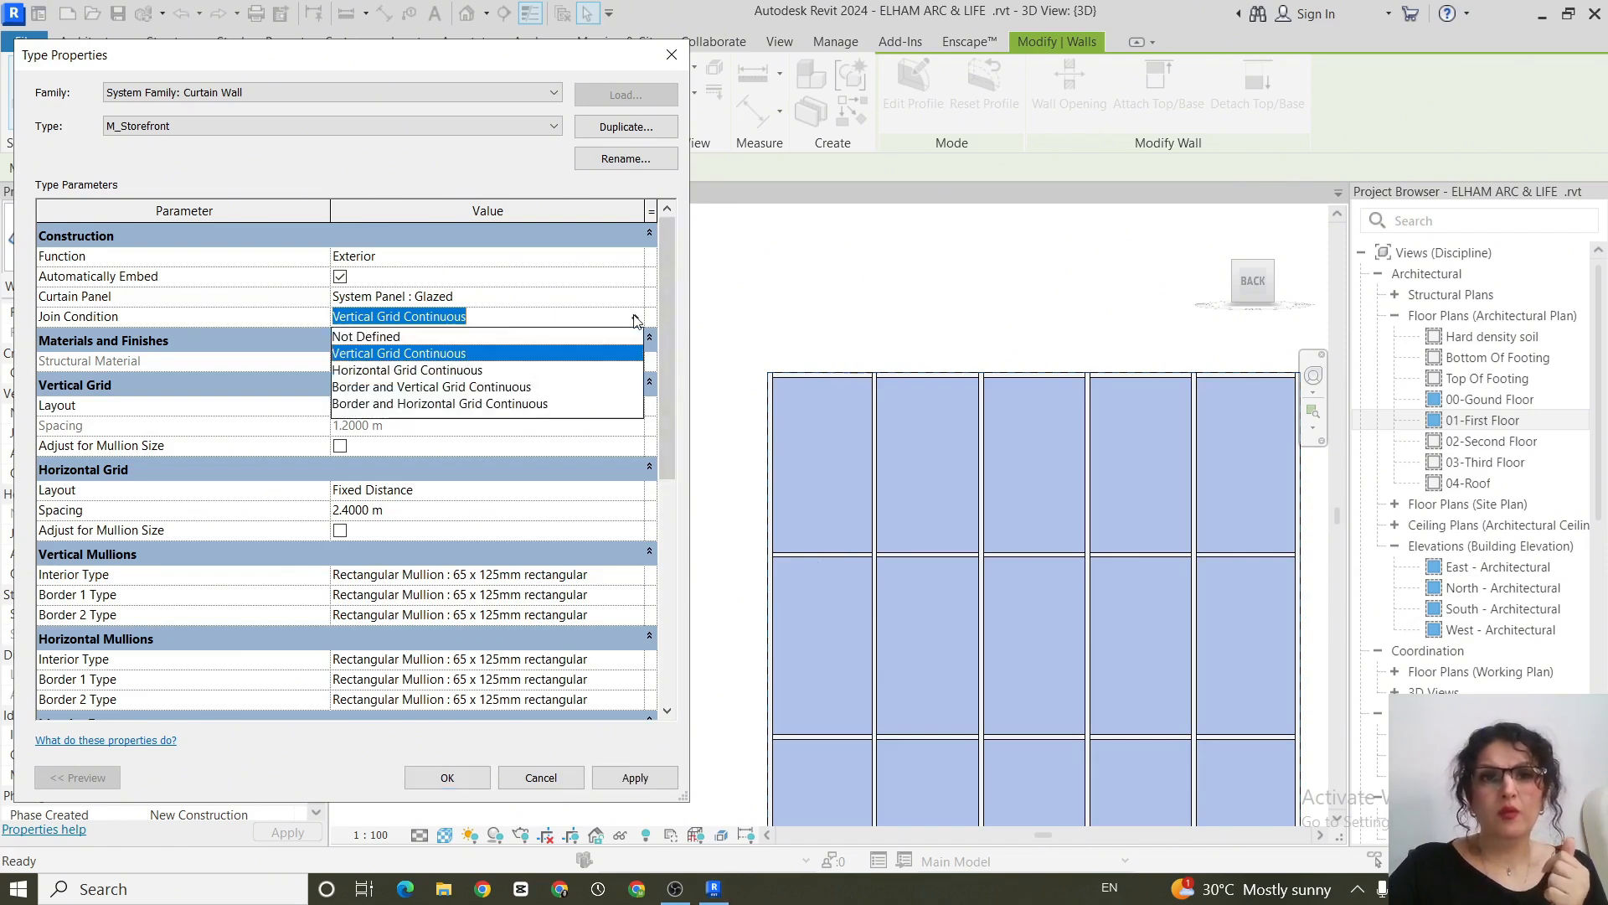
left_click(399, 370)
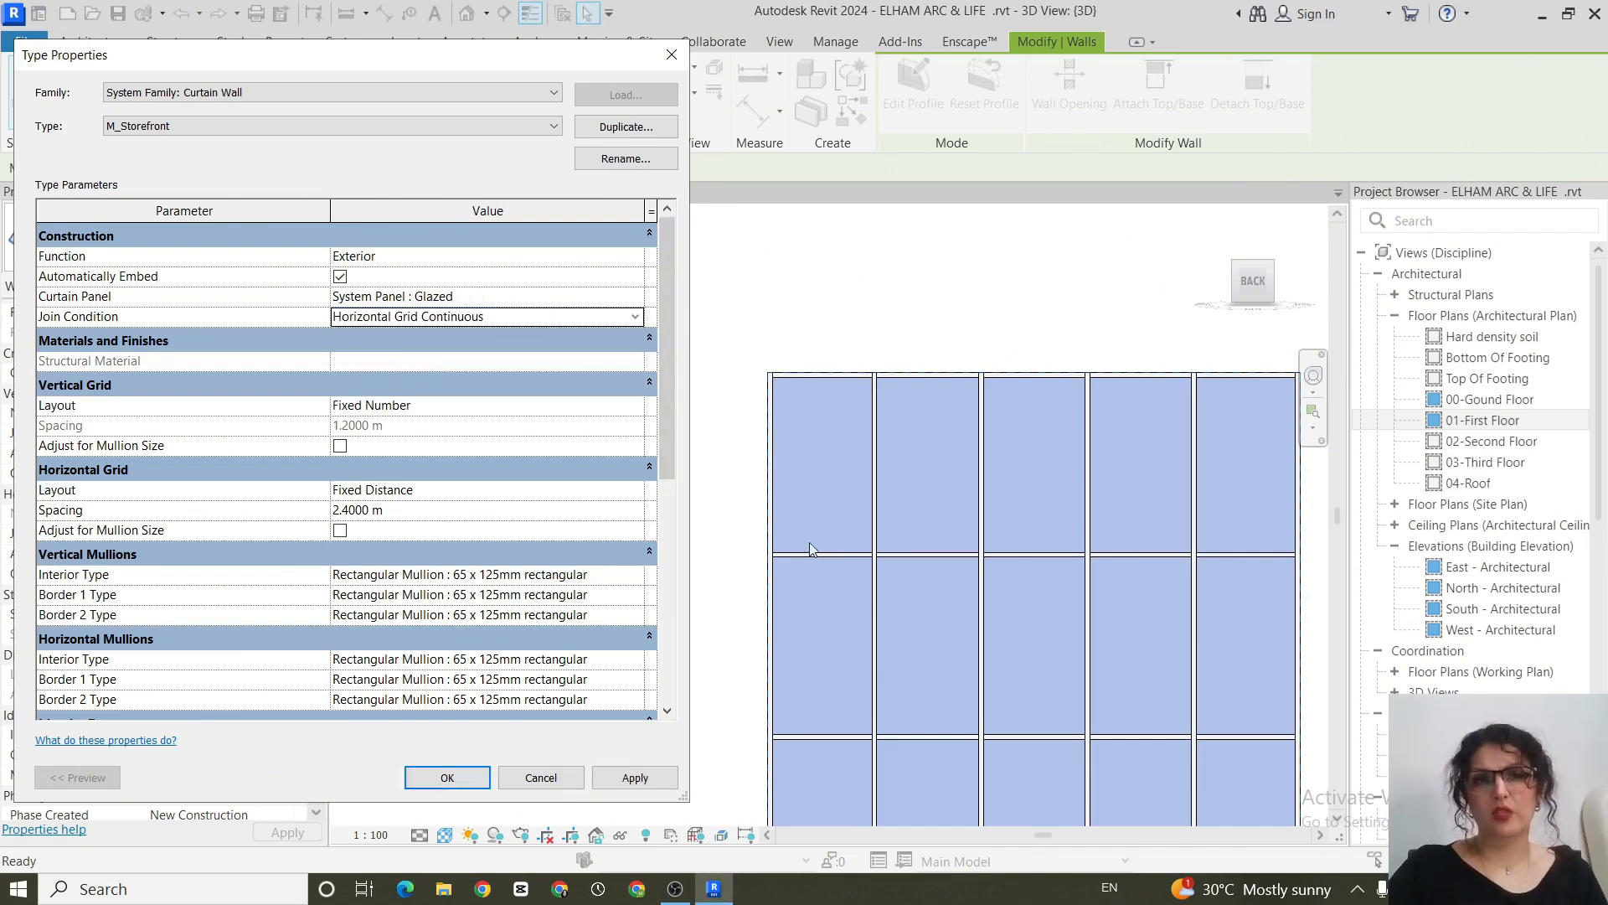
left_click(643, 777)
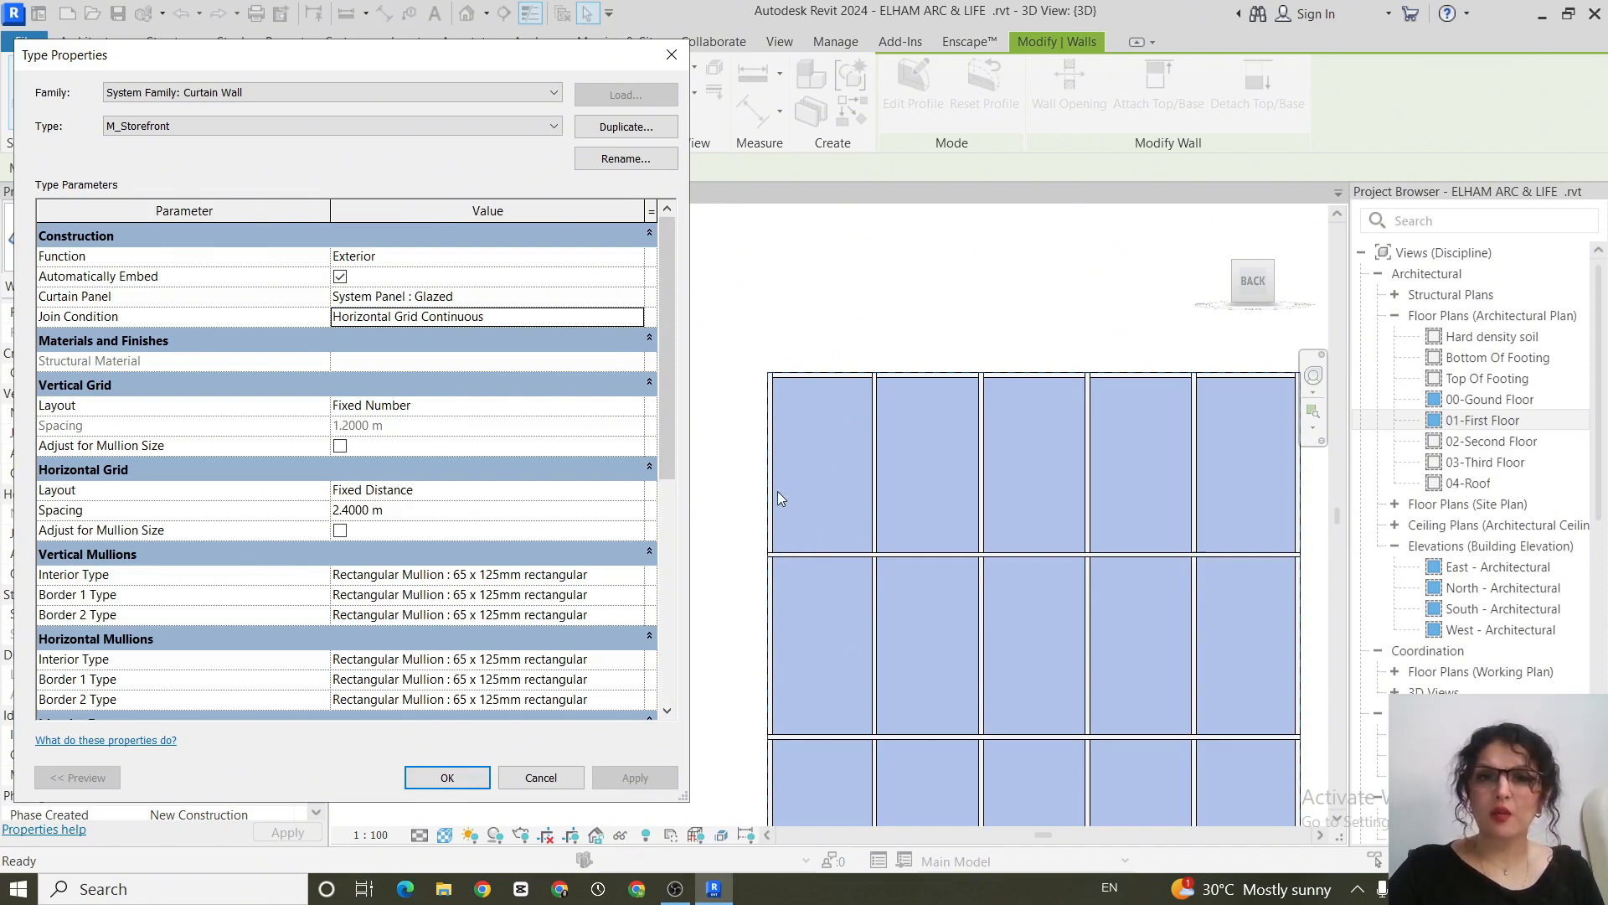
Step: Switch the curtain wall type's join condition to Border and Vertical Grid Continuous and apply the change
left_click(634, 316)
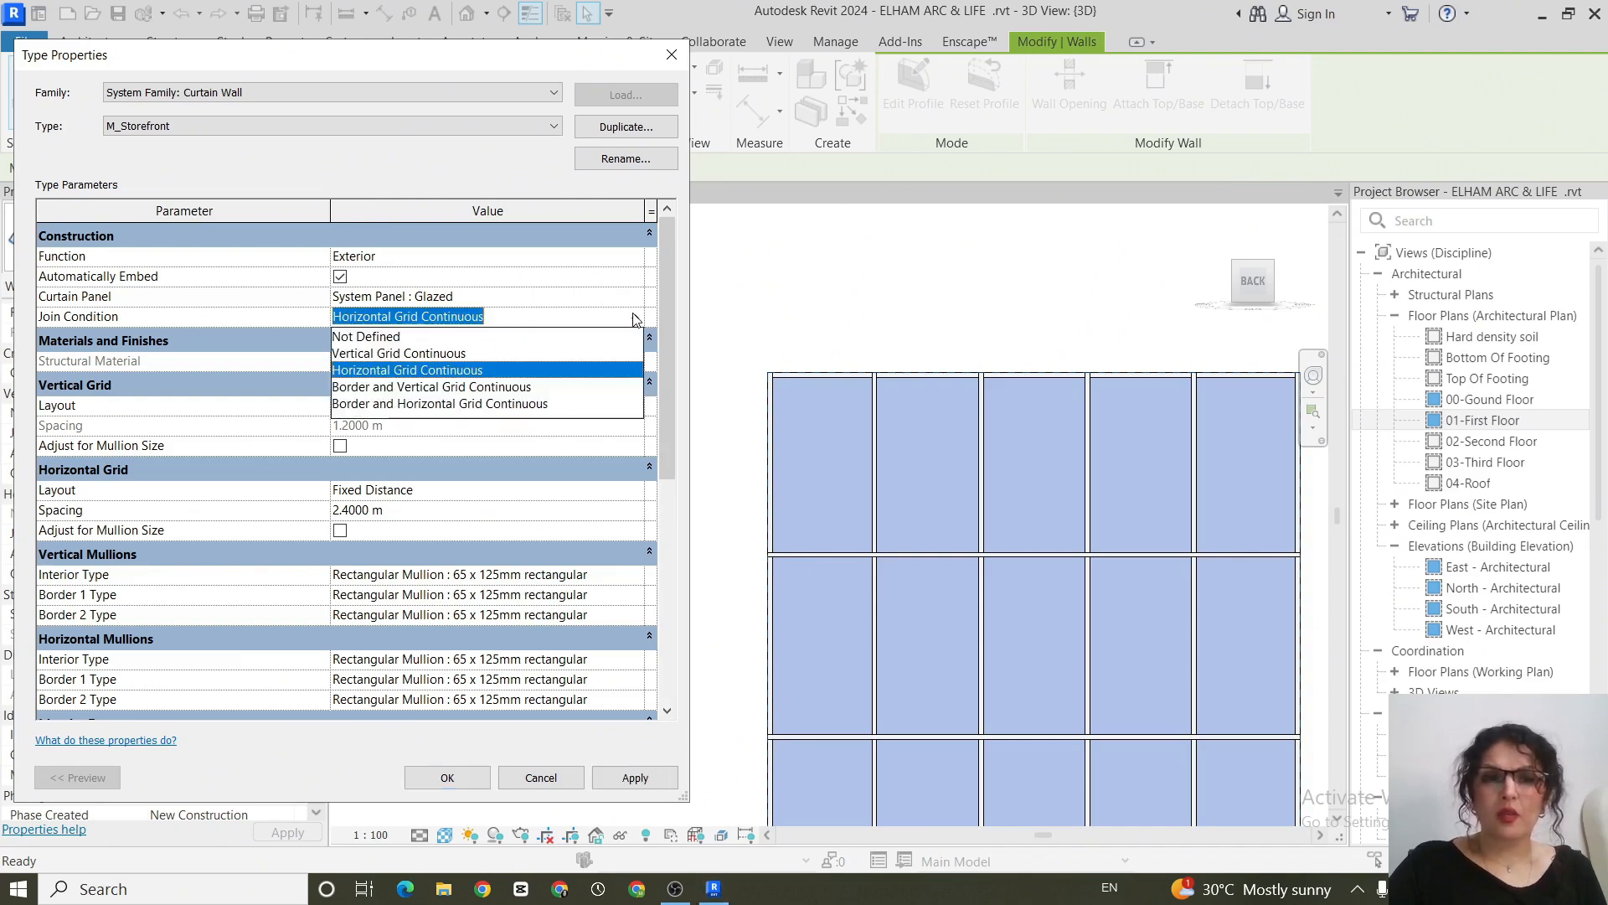
left_click(449, 387)
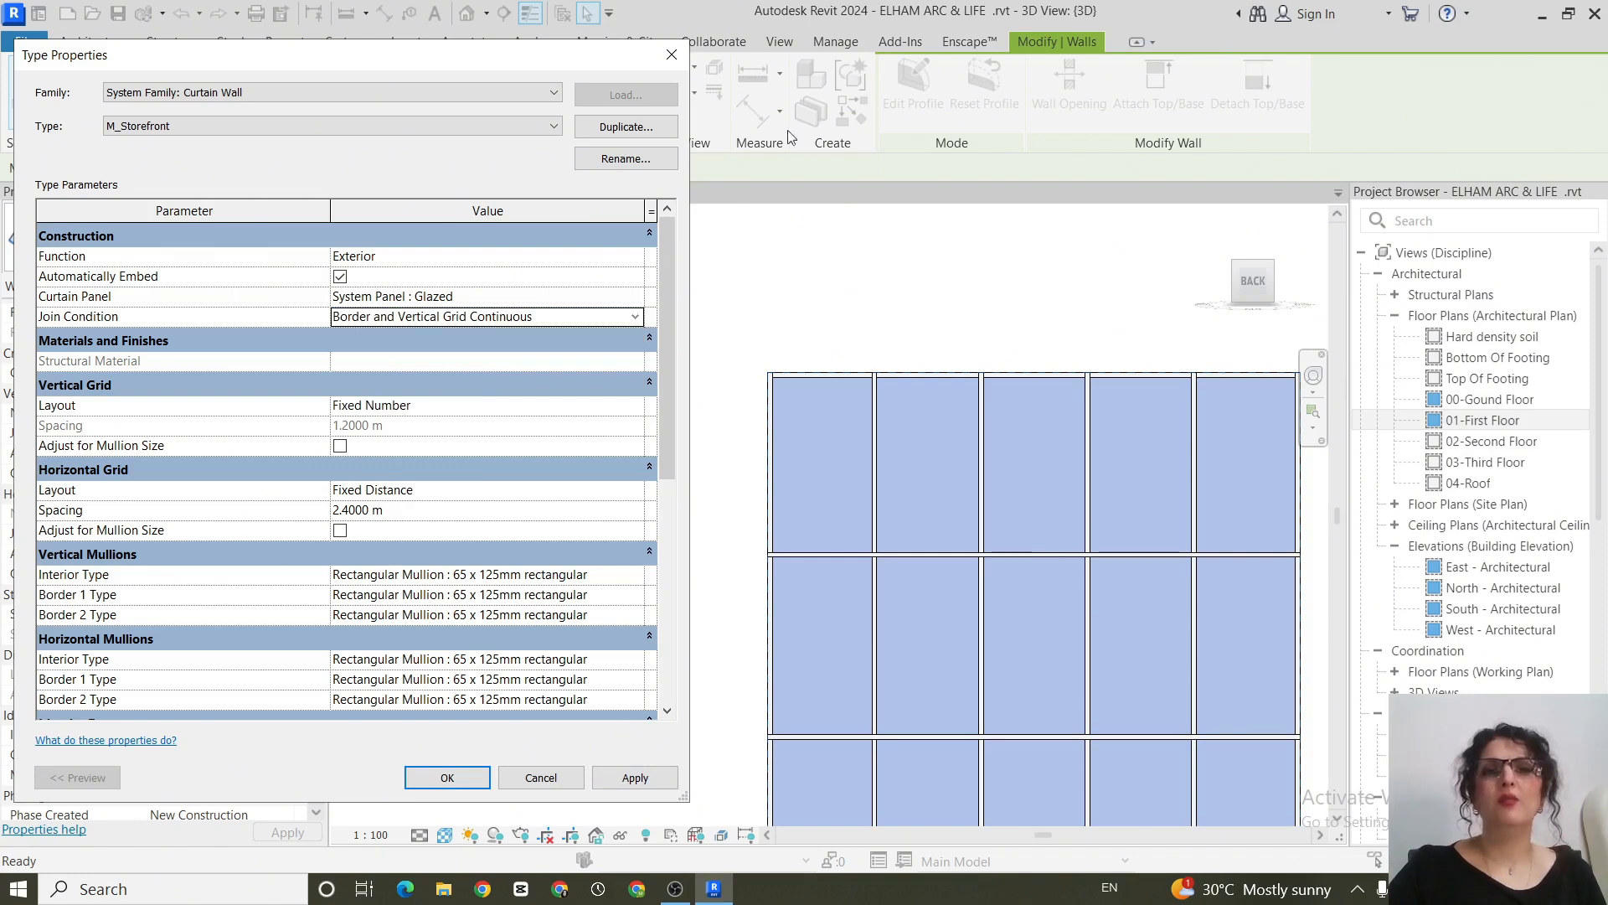
left_click(650, 777)
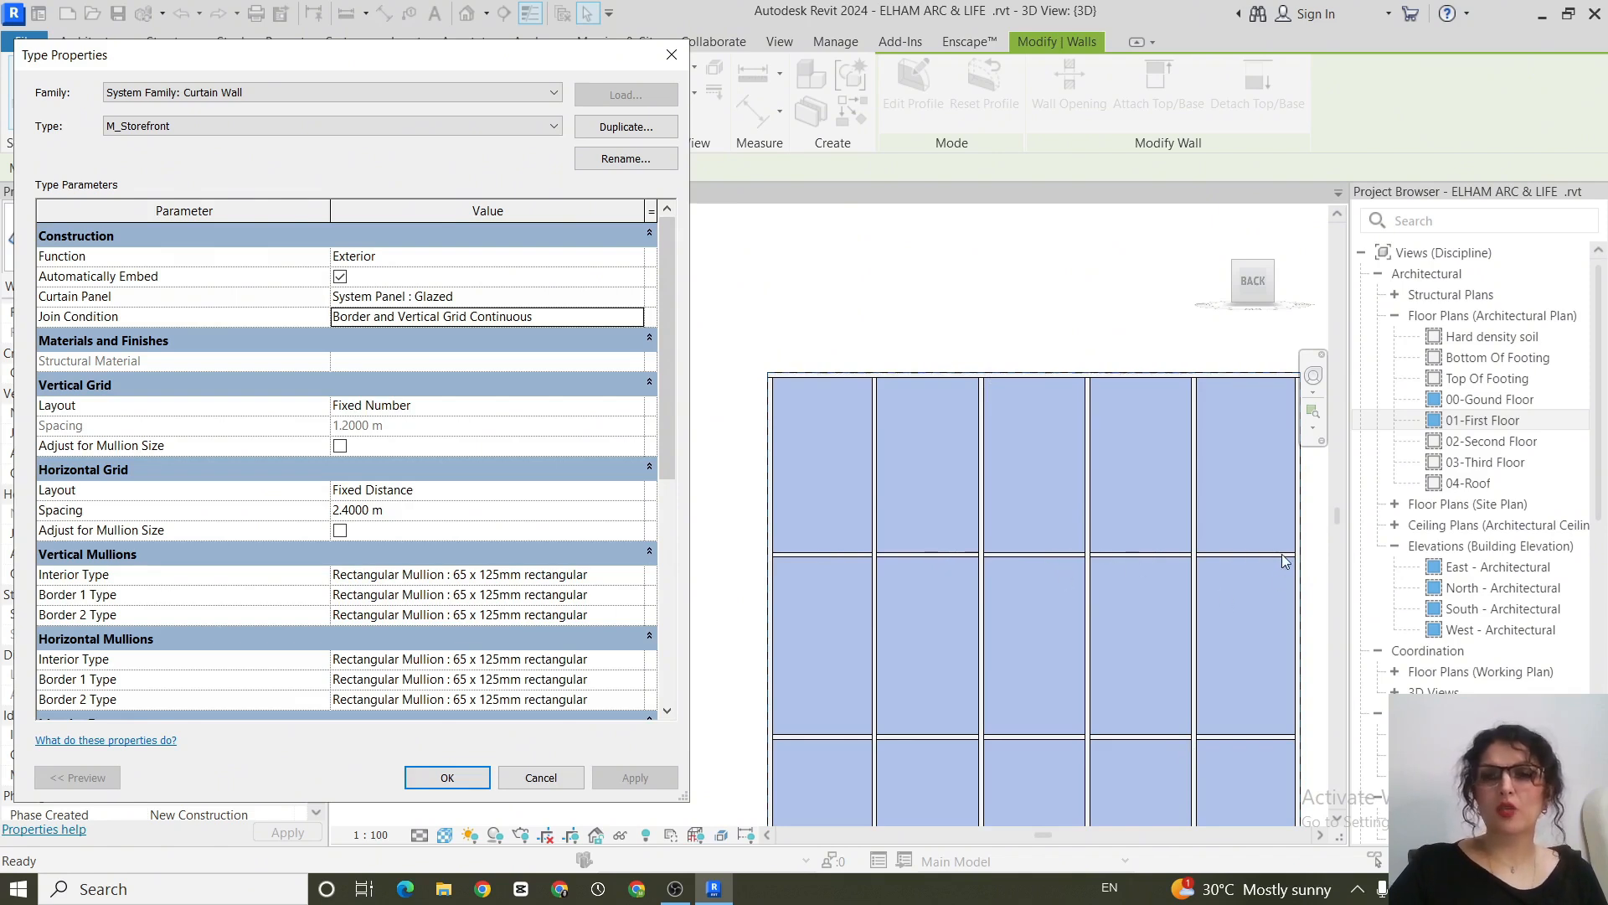
Step: Set the curtain wall type's join condition to Border and Horizontal Grid Continuous
left_click(591, 317)
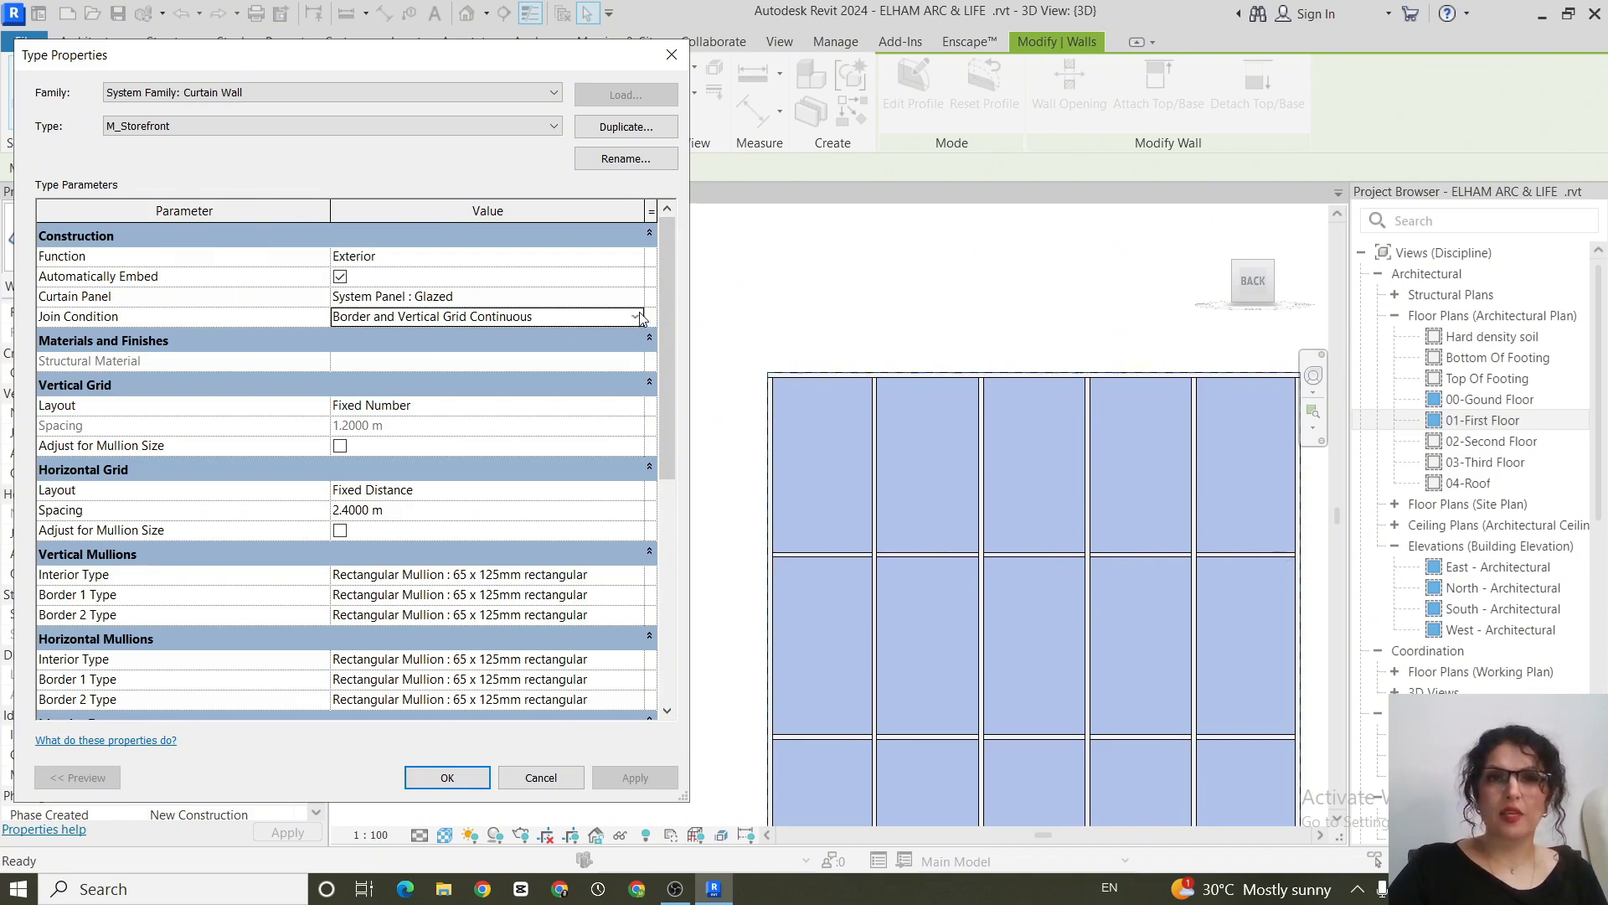
left_click(635, 317)
left_click(402, 404)
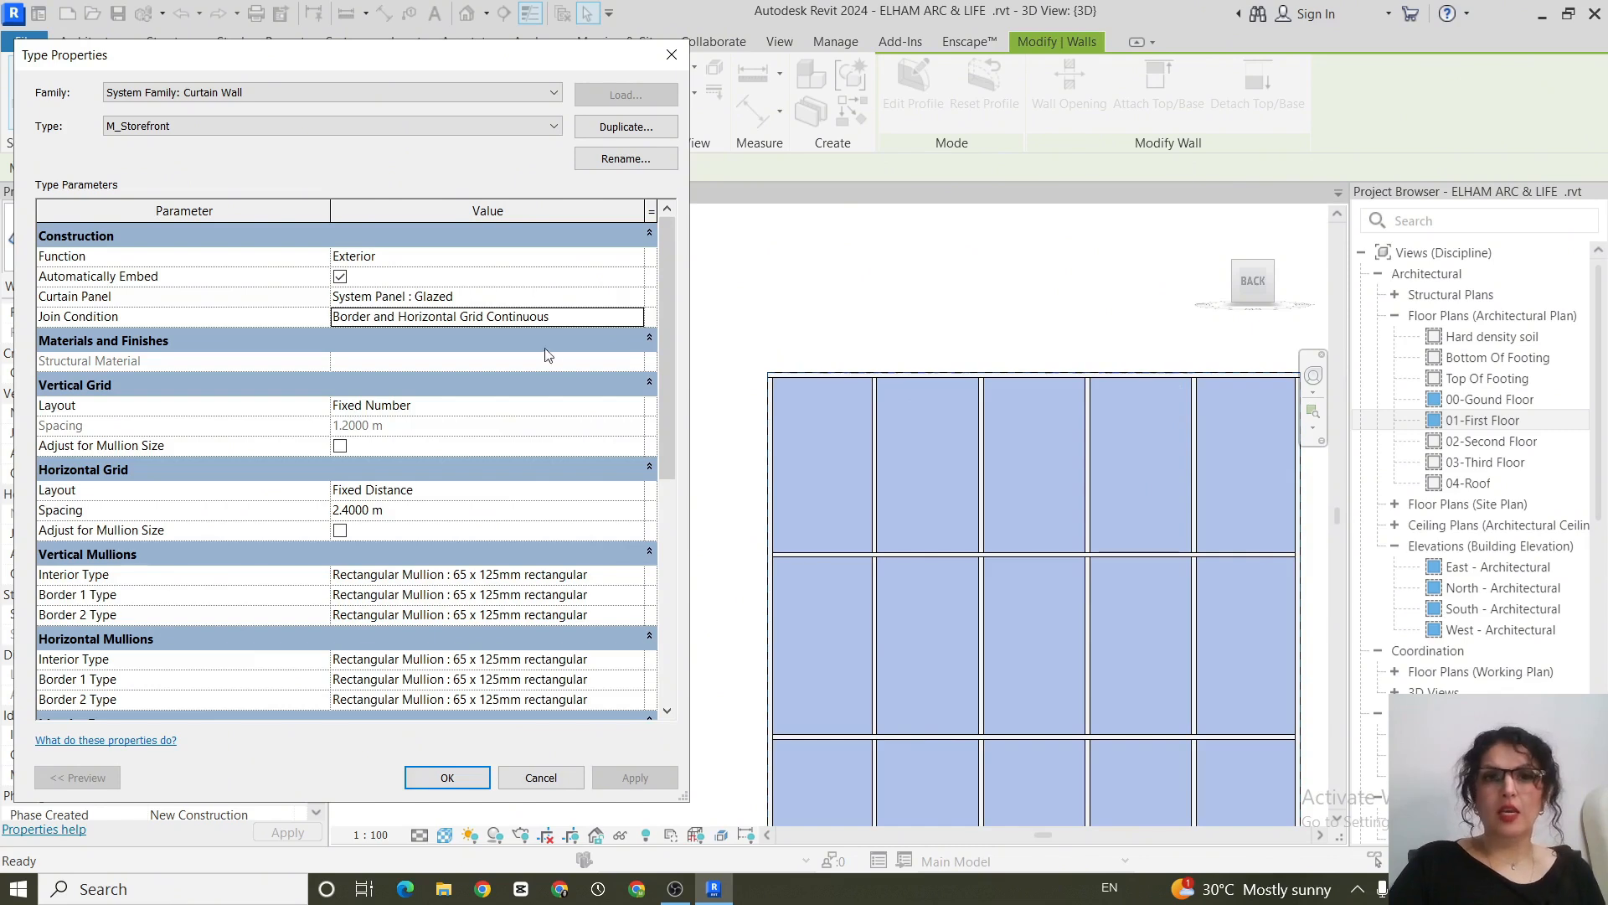
Step: Return the join condition to Border and Vertical Grid Continuous and apply it to the curtain wall type
left_click(637, 318)
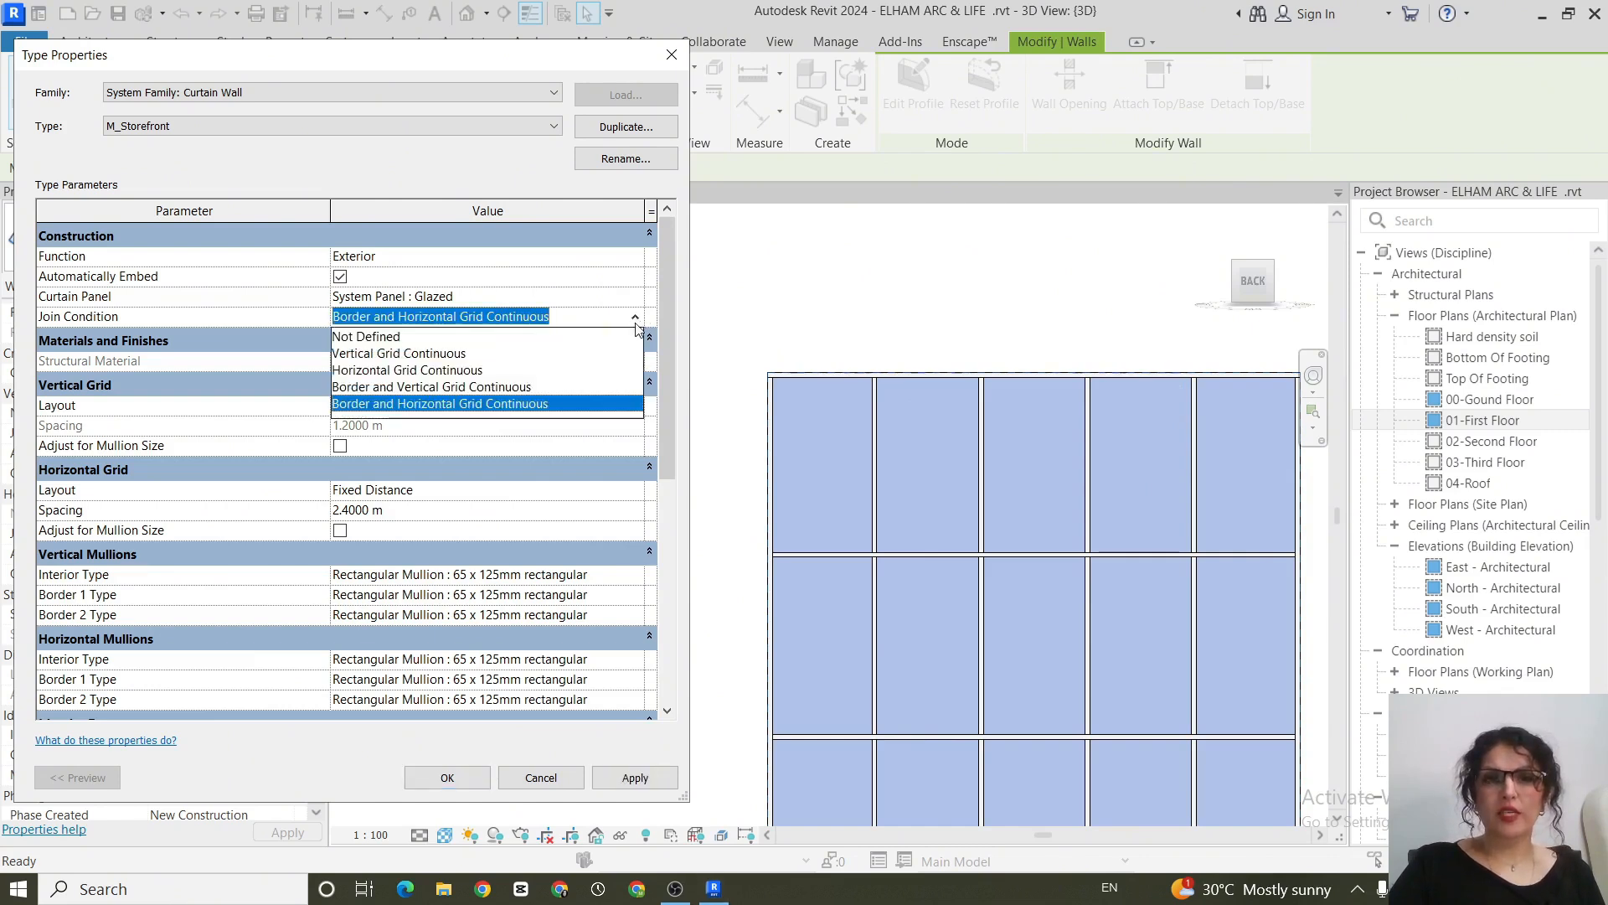
left_click(484, 387)
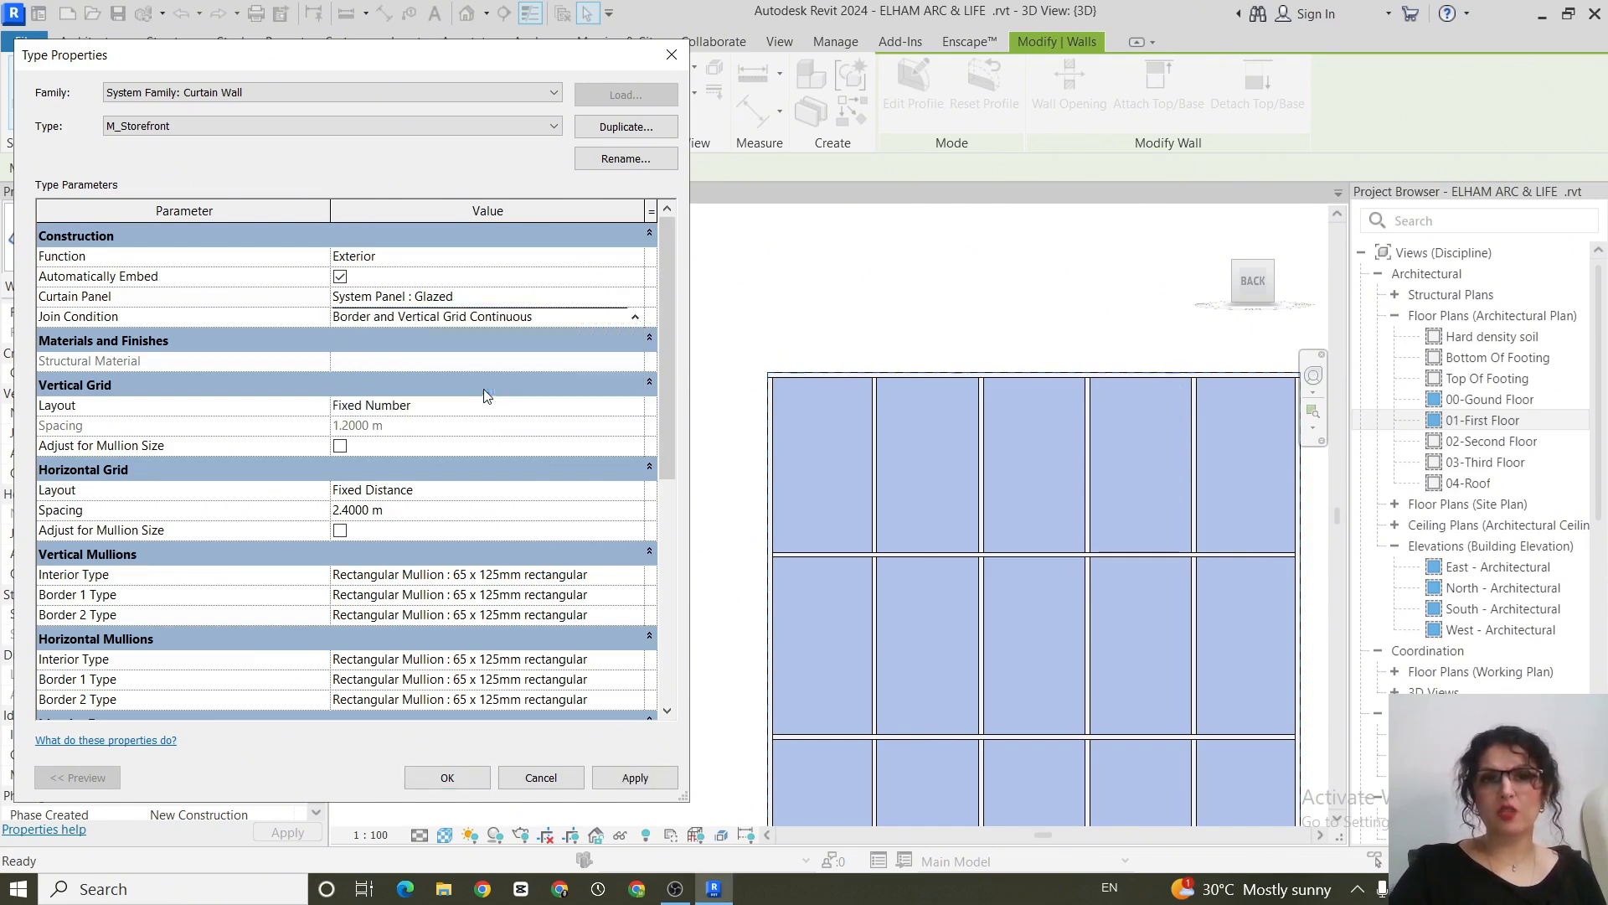
left_click(655, 778)
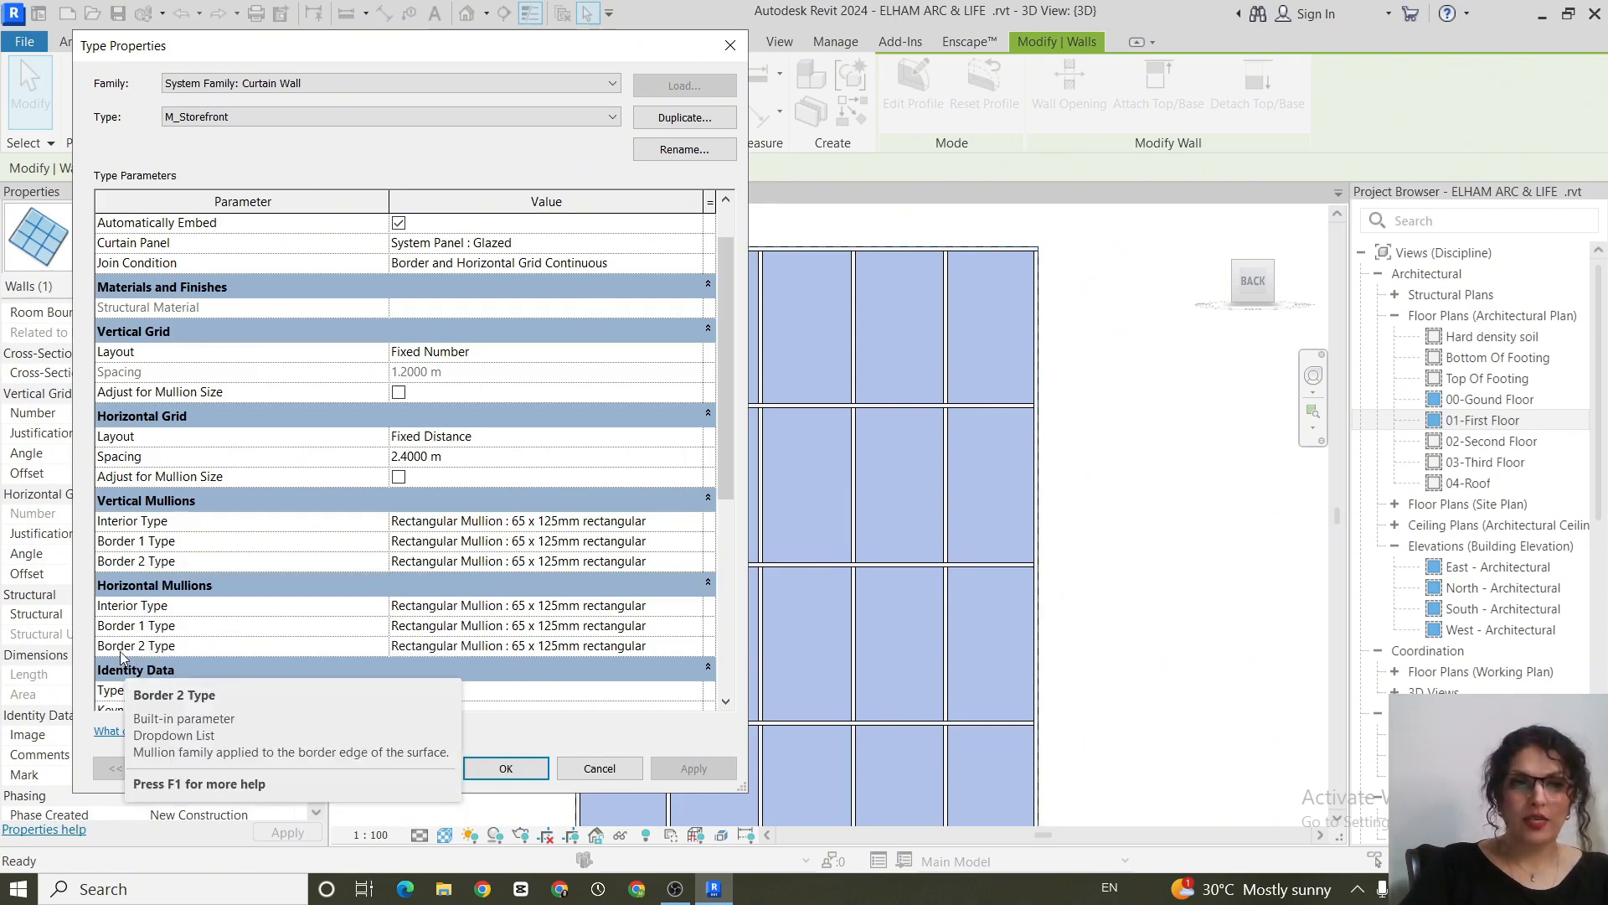
Step: Set the vertical mullions' Border 1 and Border 2 types to Quad Corner Mullion : 125 x 125mm Quad Corner
left_click(694, 542)
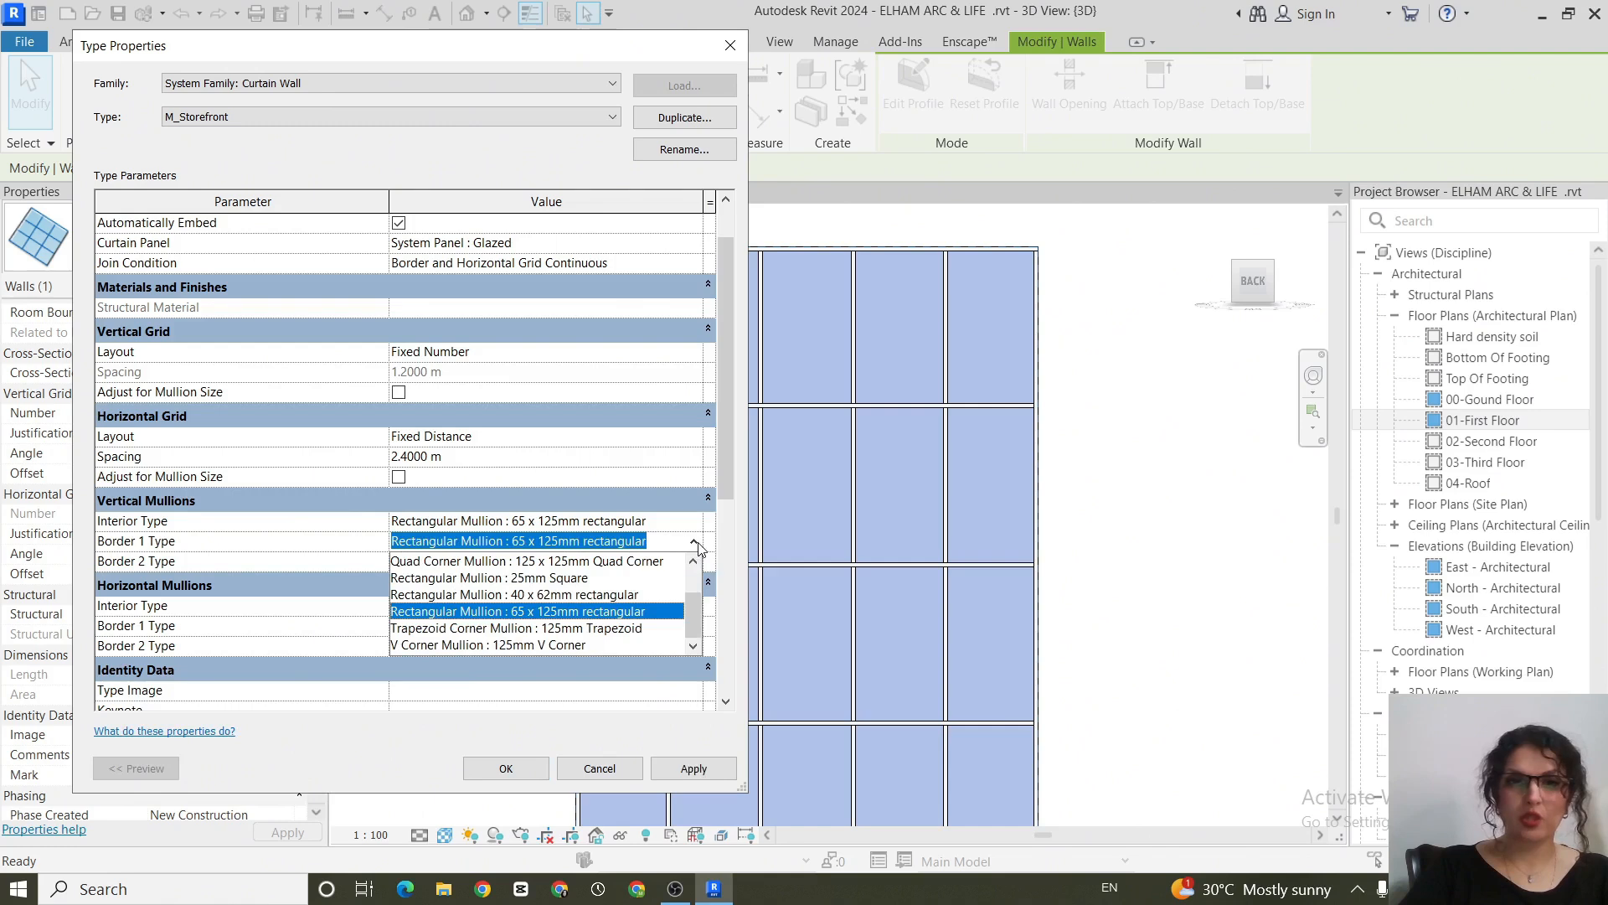
left_click(421, 563)
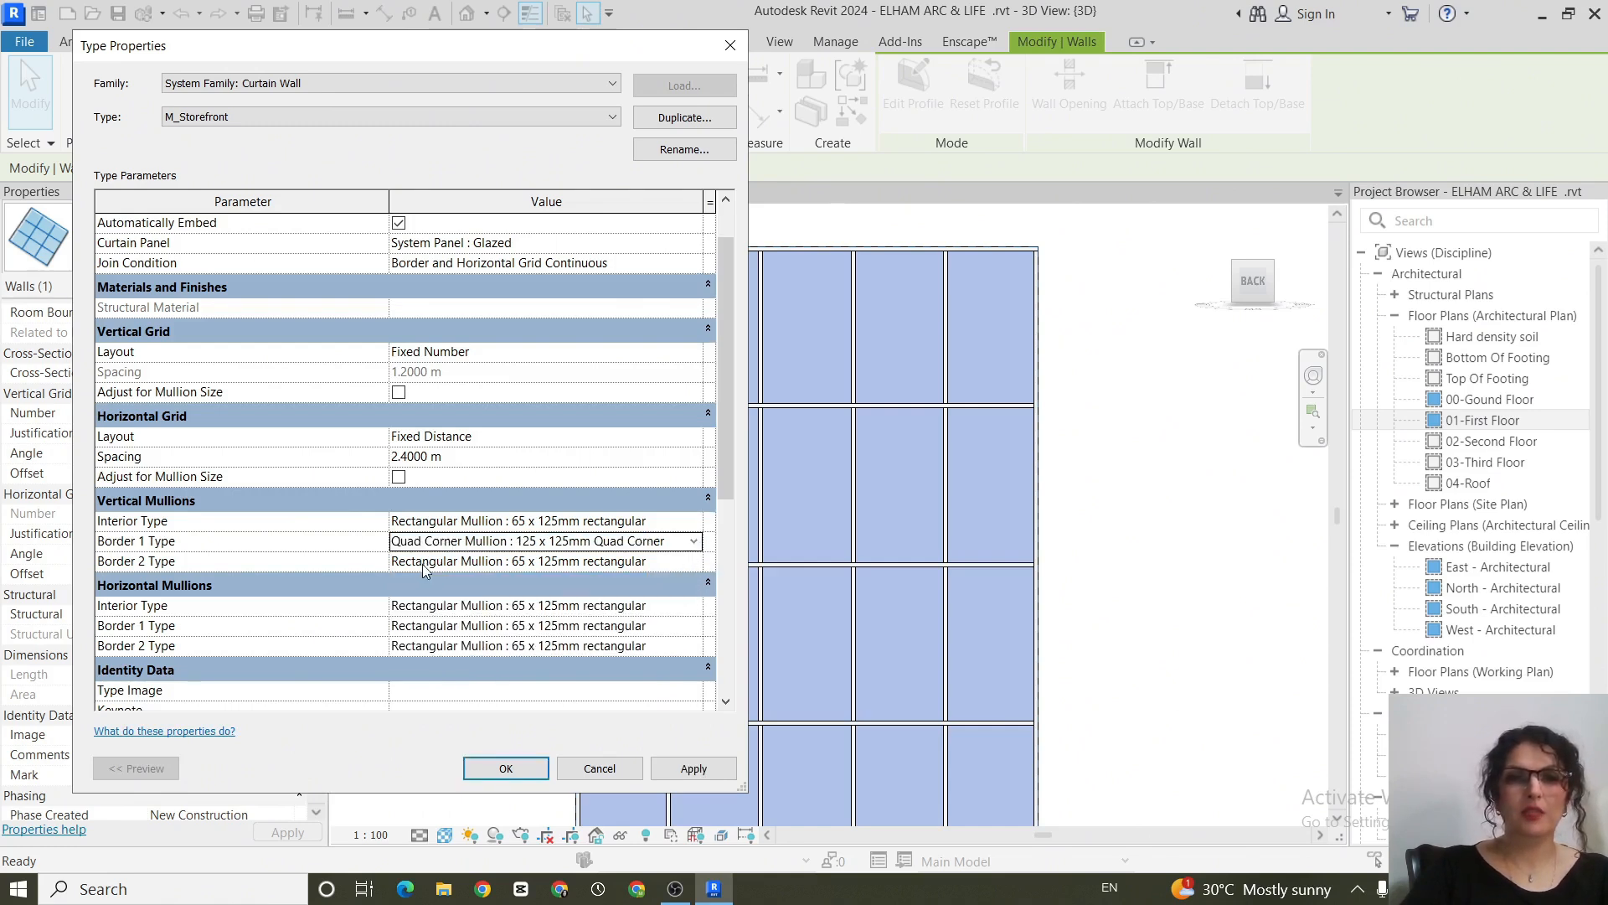
left_click(695, 562)
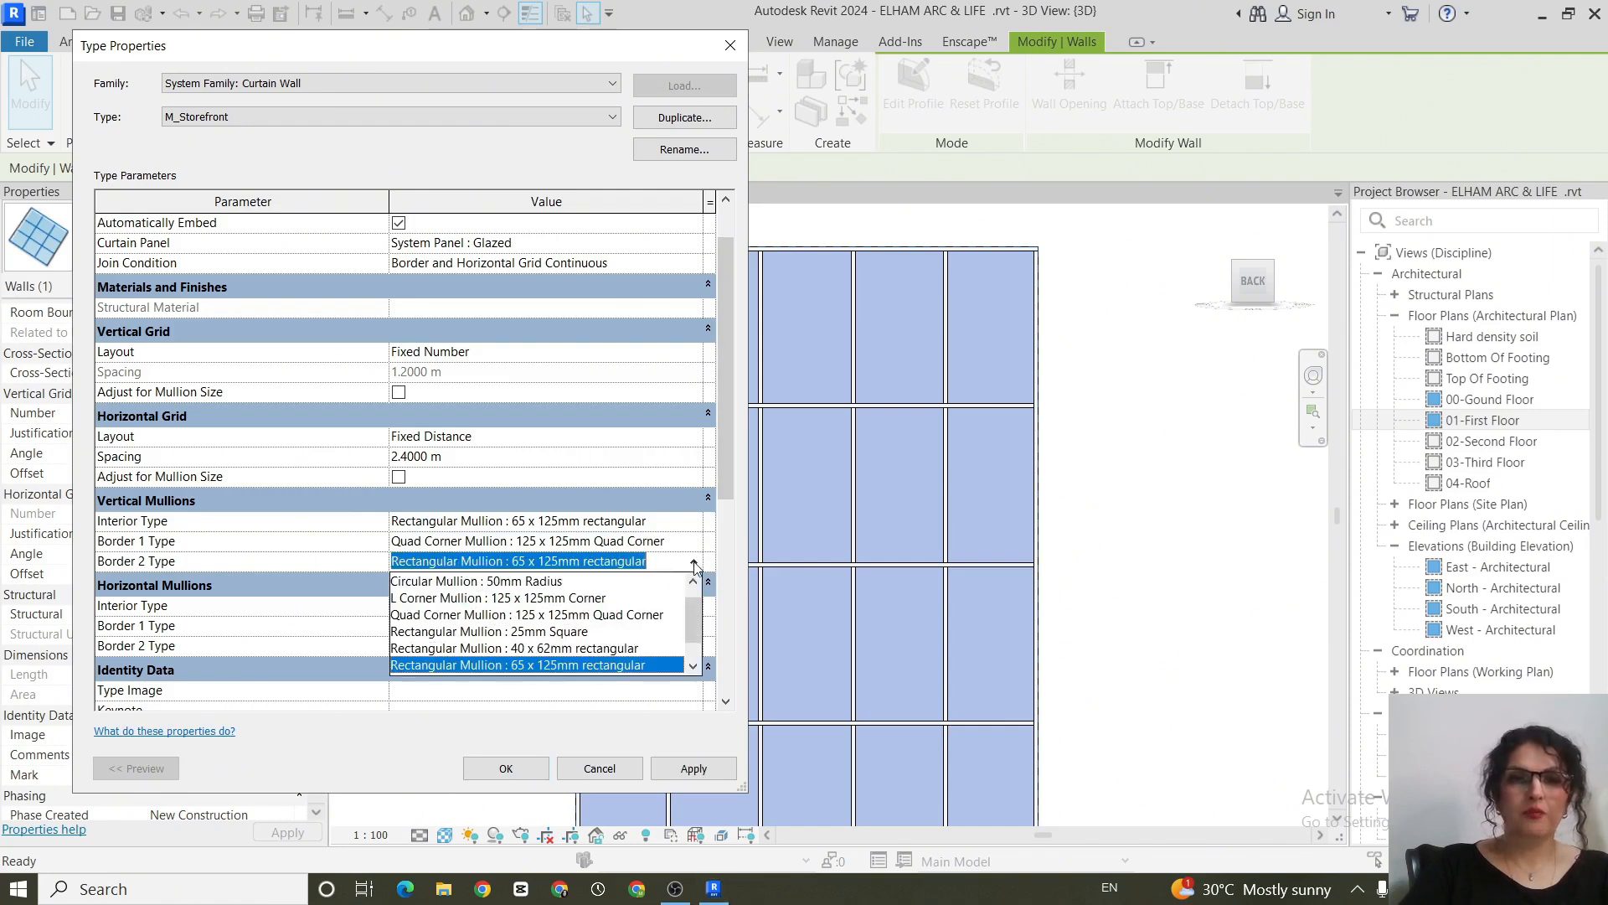
left_click(434, 615)
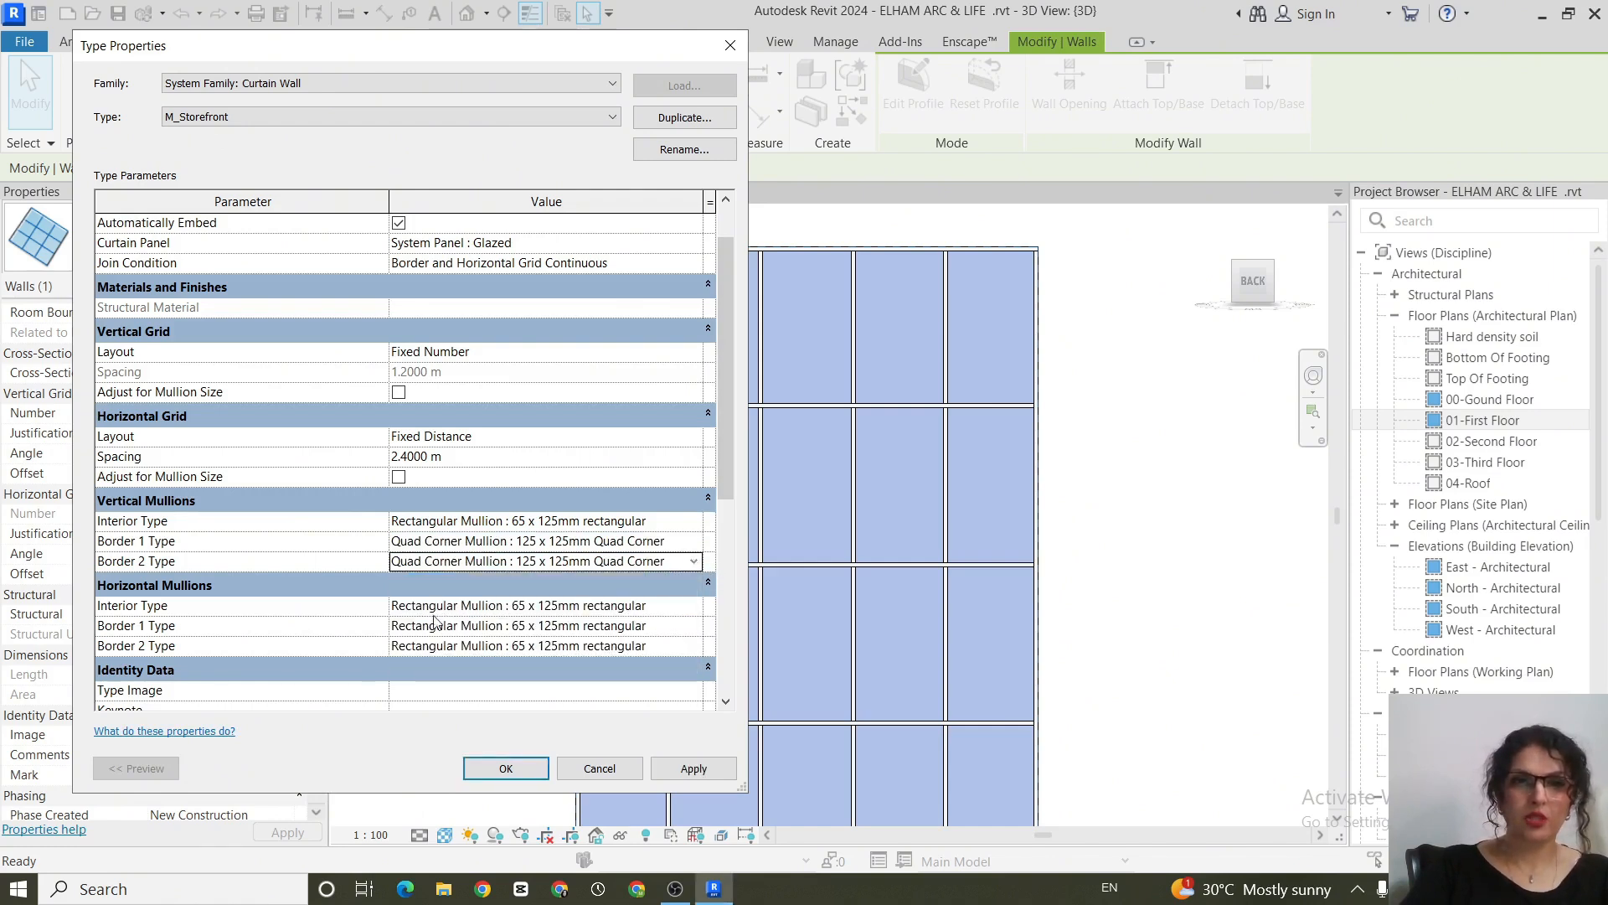
Step: Set the horizontal mullions' Border 1 and Border 2 types to Quad Corner Mullion : 125 x 125mm Quad Corner
left_click(694, 627)
left_click(695, 628)
left_click(477, 679)
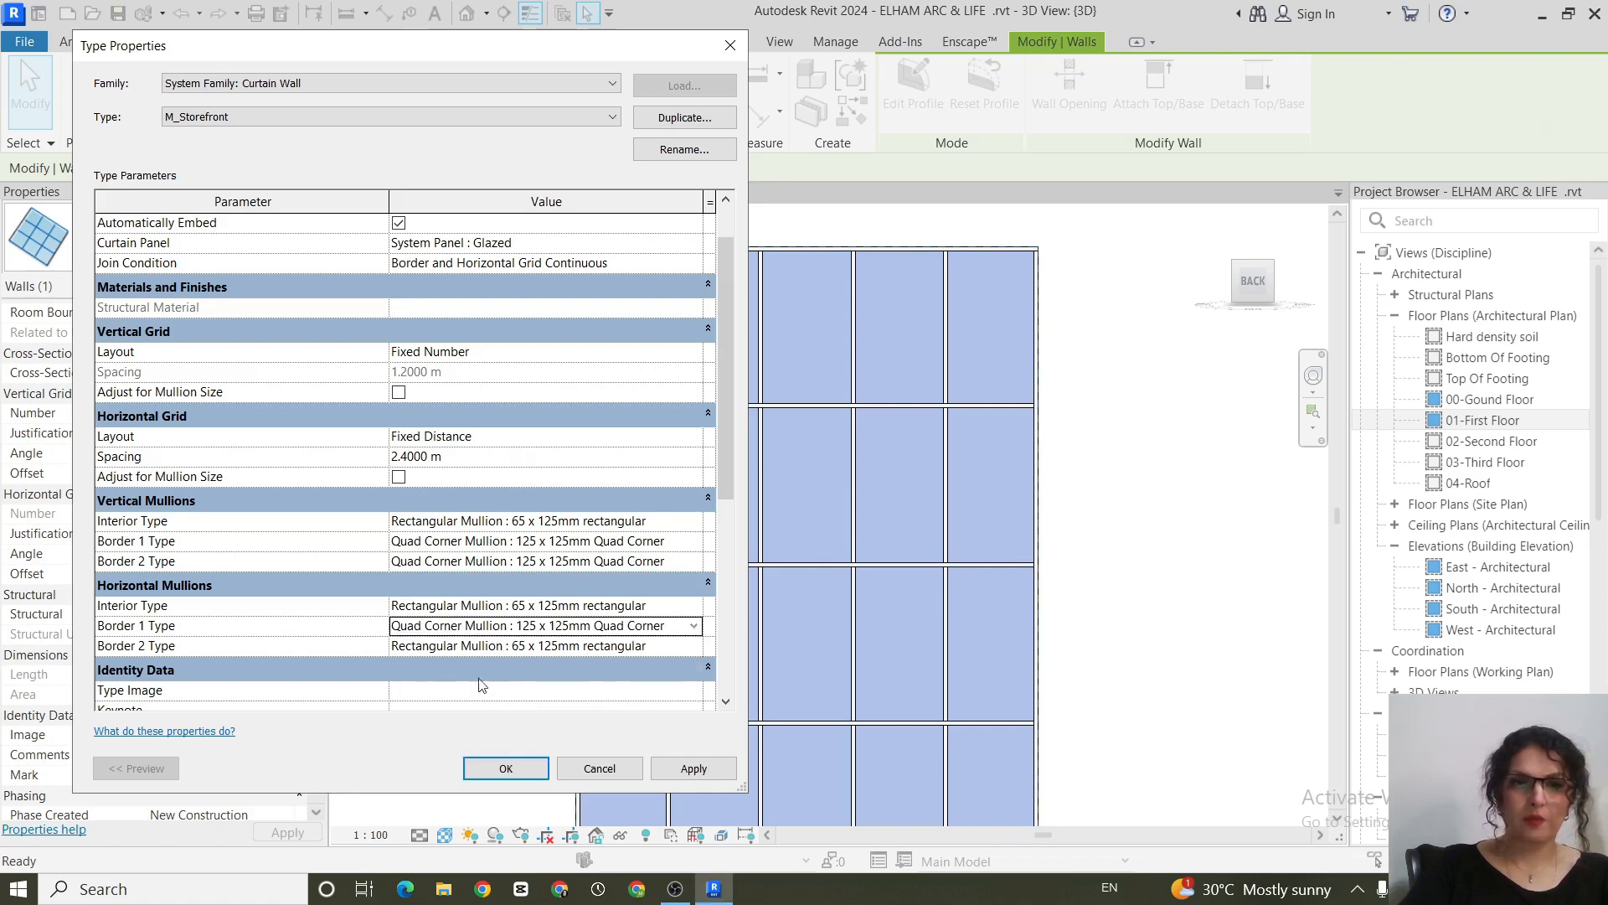
left_click(693, 646)
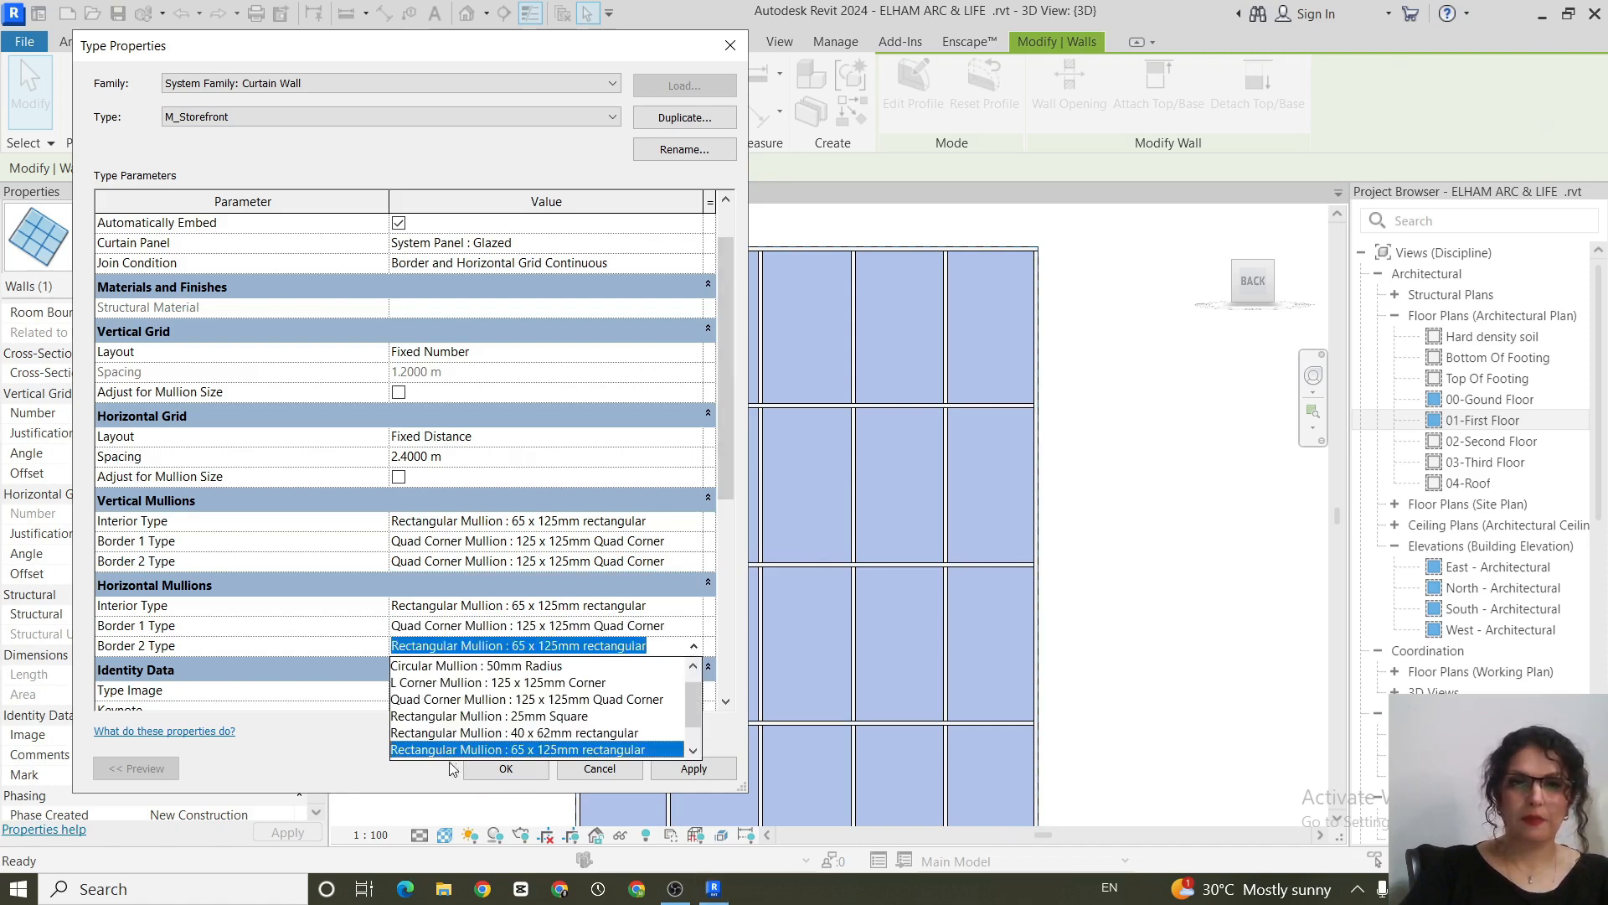
left_click(433, 700)
Step: Set the vertical and horizontal interior mullions to Circular Mullion : 50mm Radius, then apply and accept the type changes
left_click(702, 522)
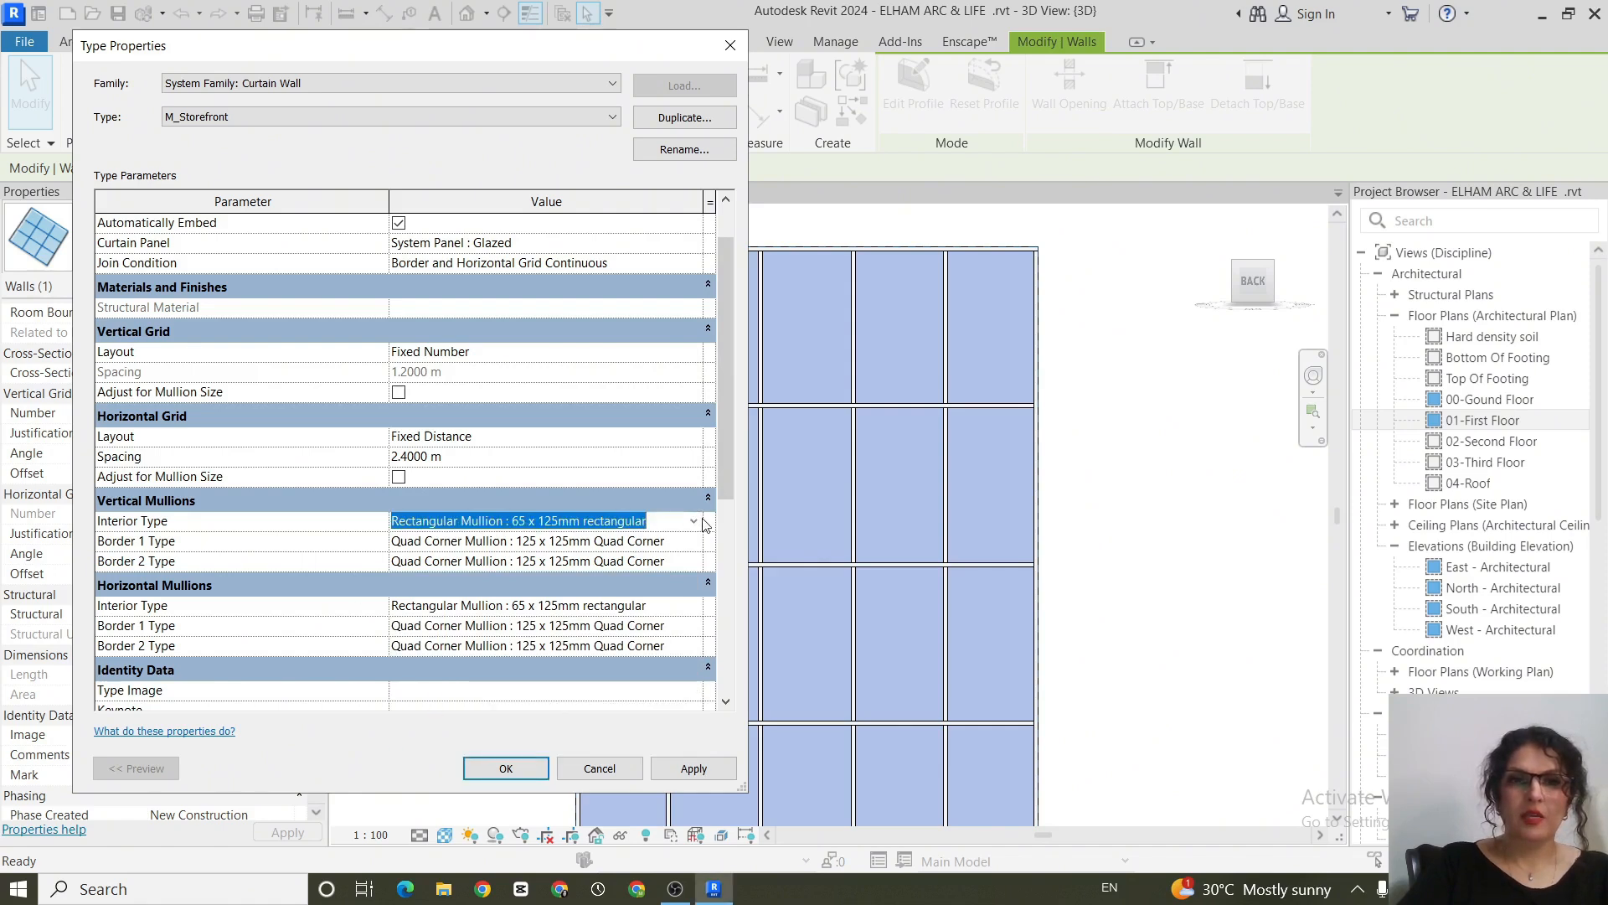
left_click(694, 522)
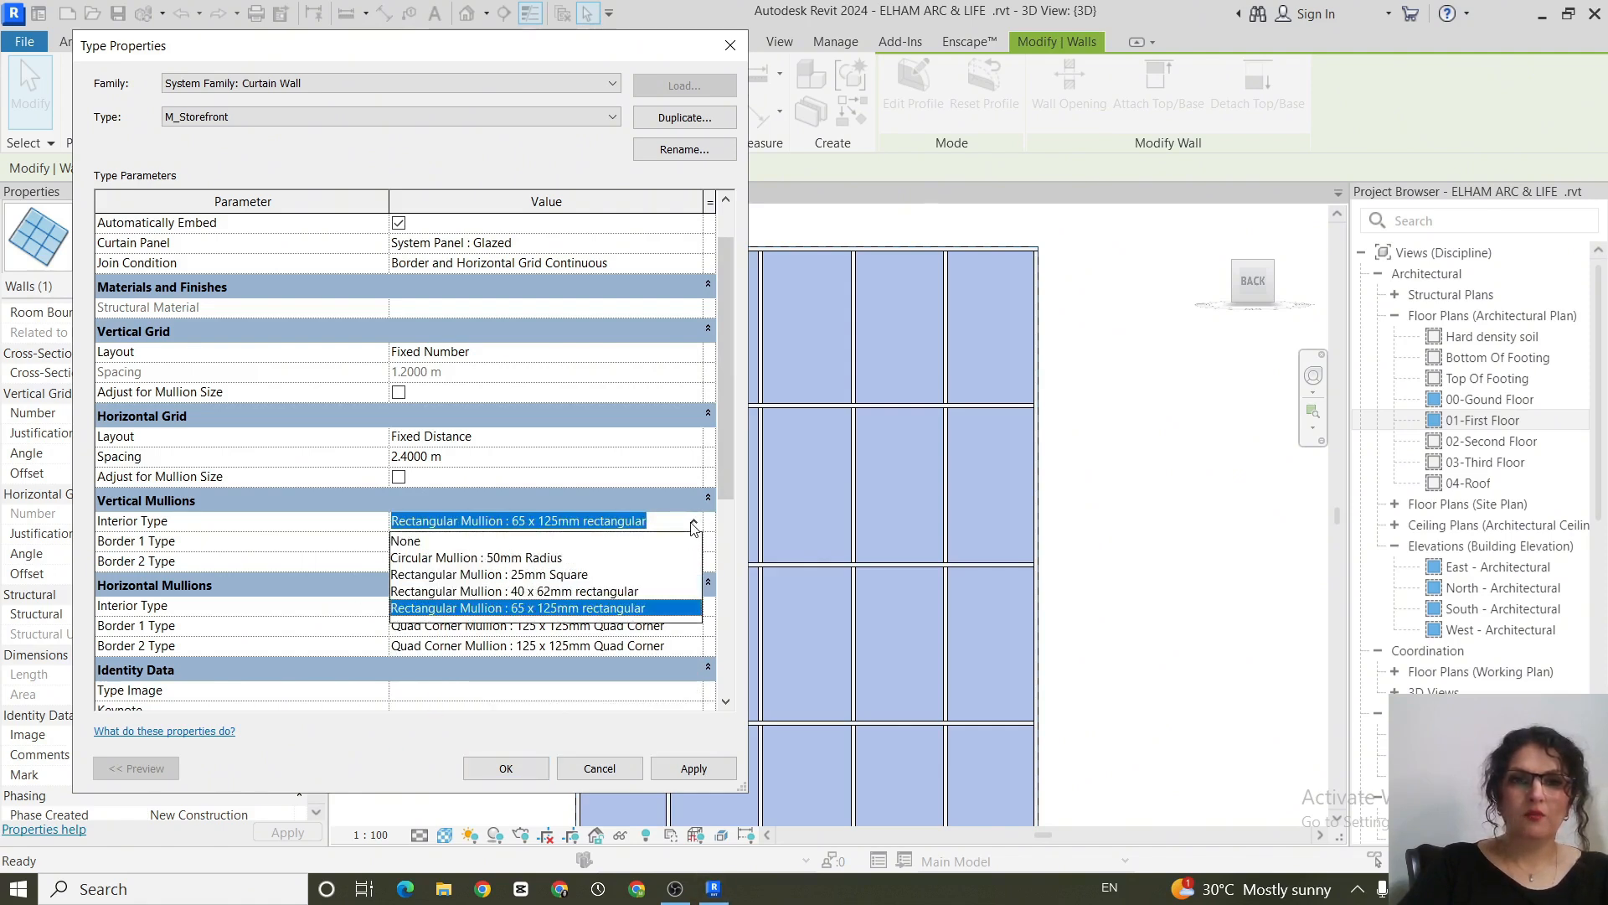
left_click(538, 559)
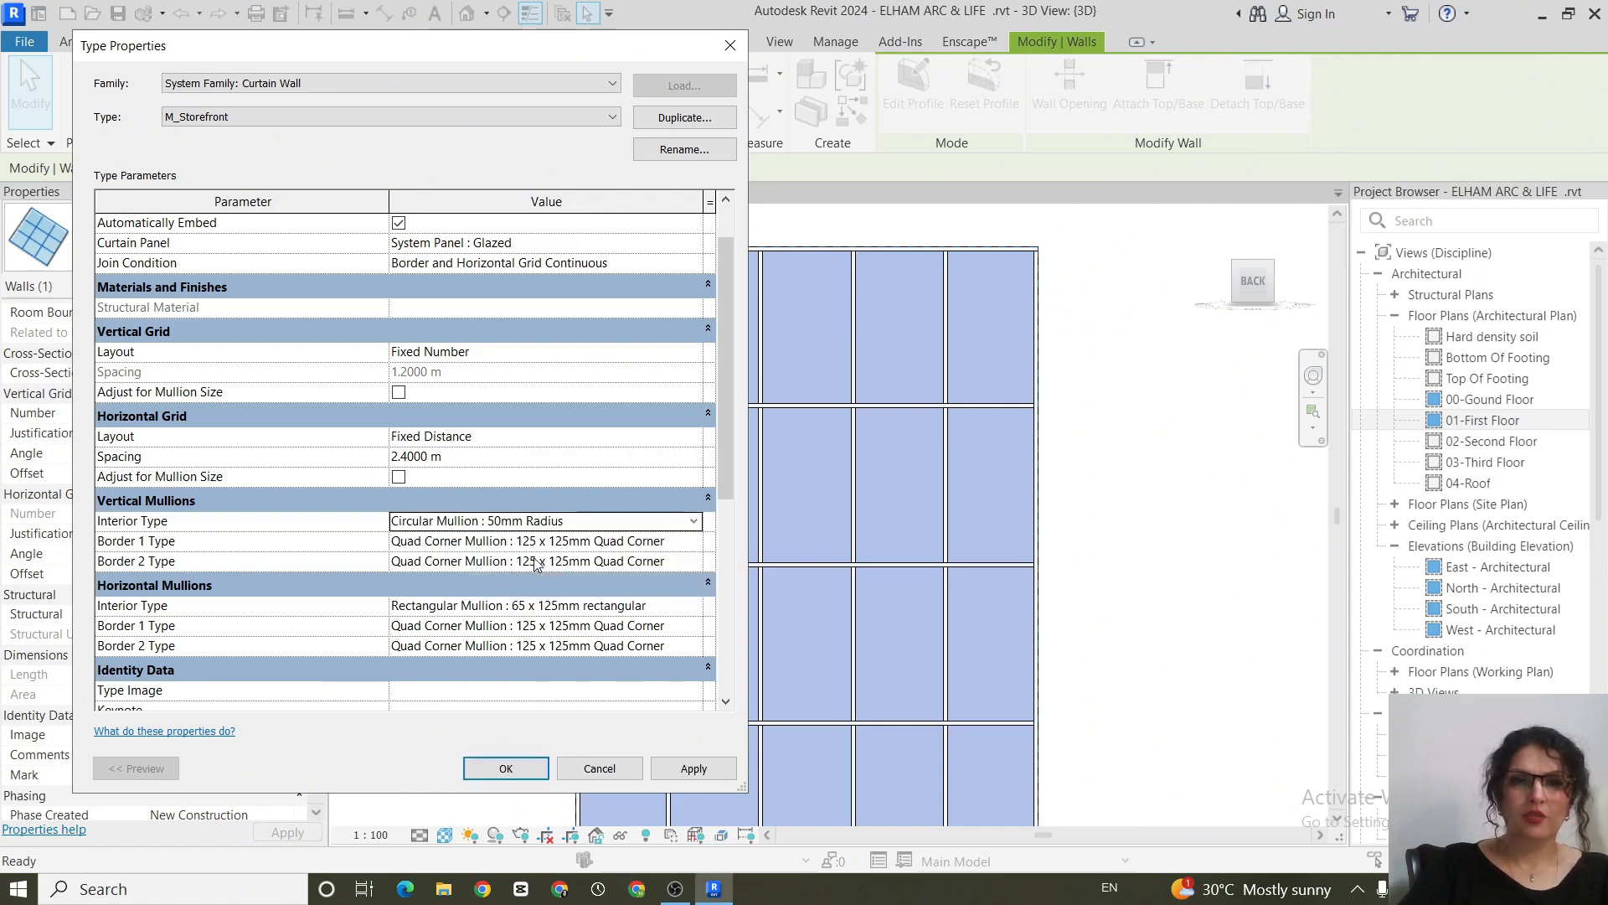
left_click(694, 605)
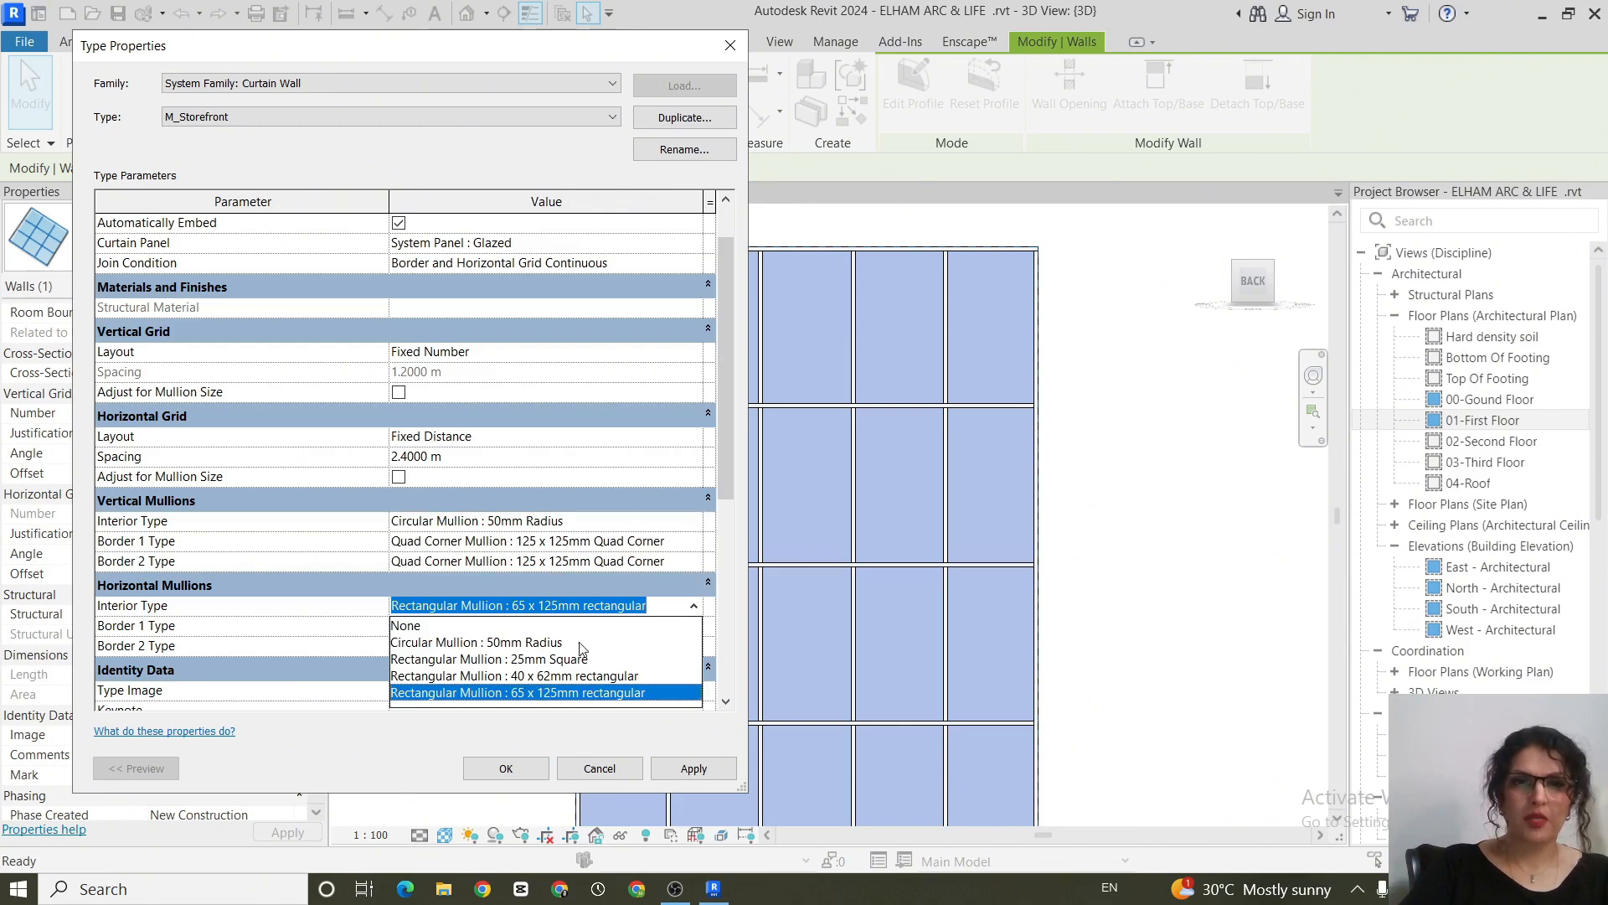
left_click(490, 643)
left_click(694, 768)
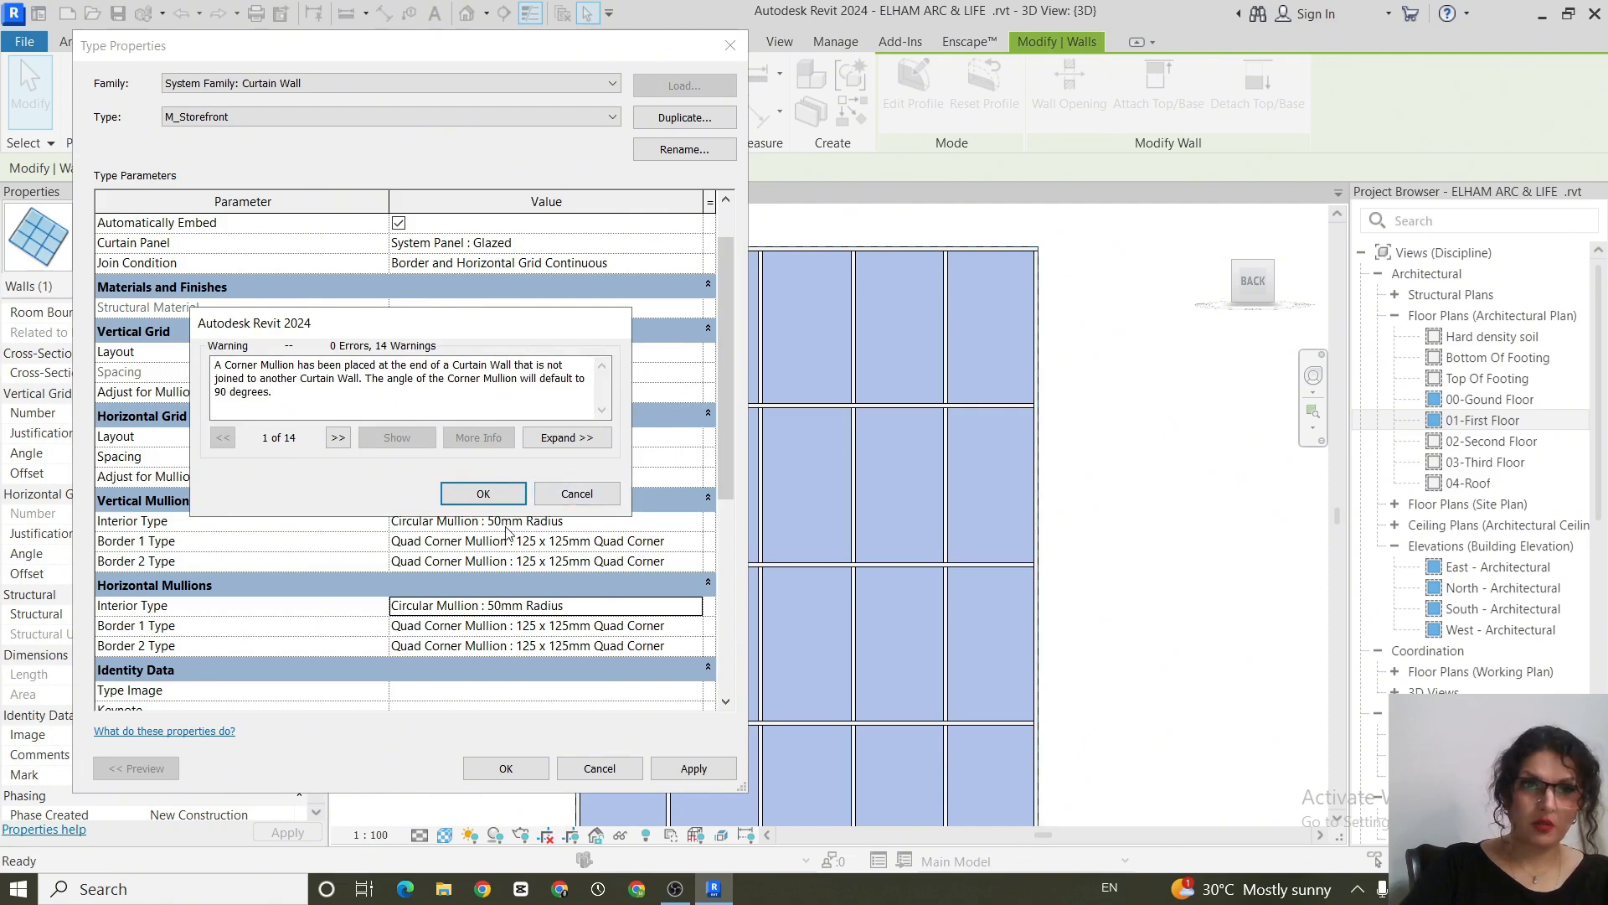
left_click(485, 495)
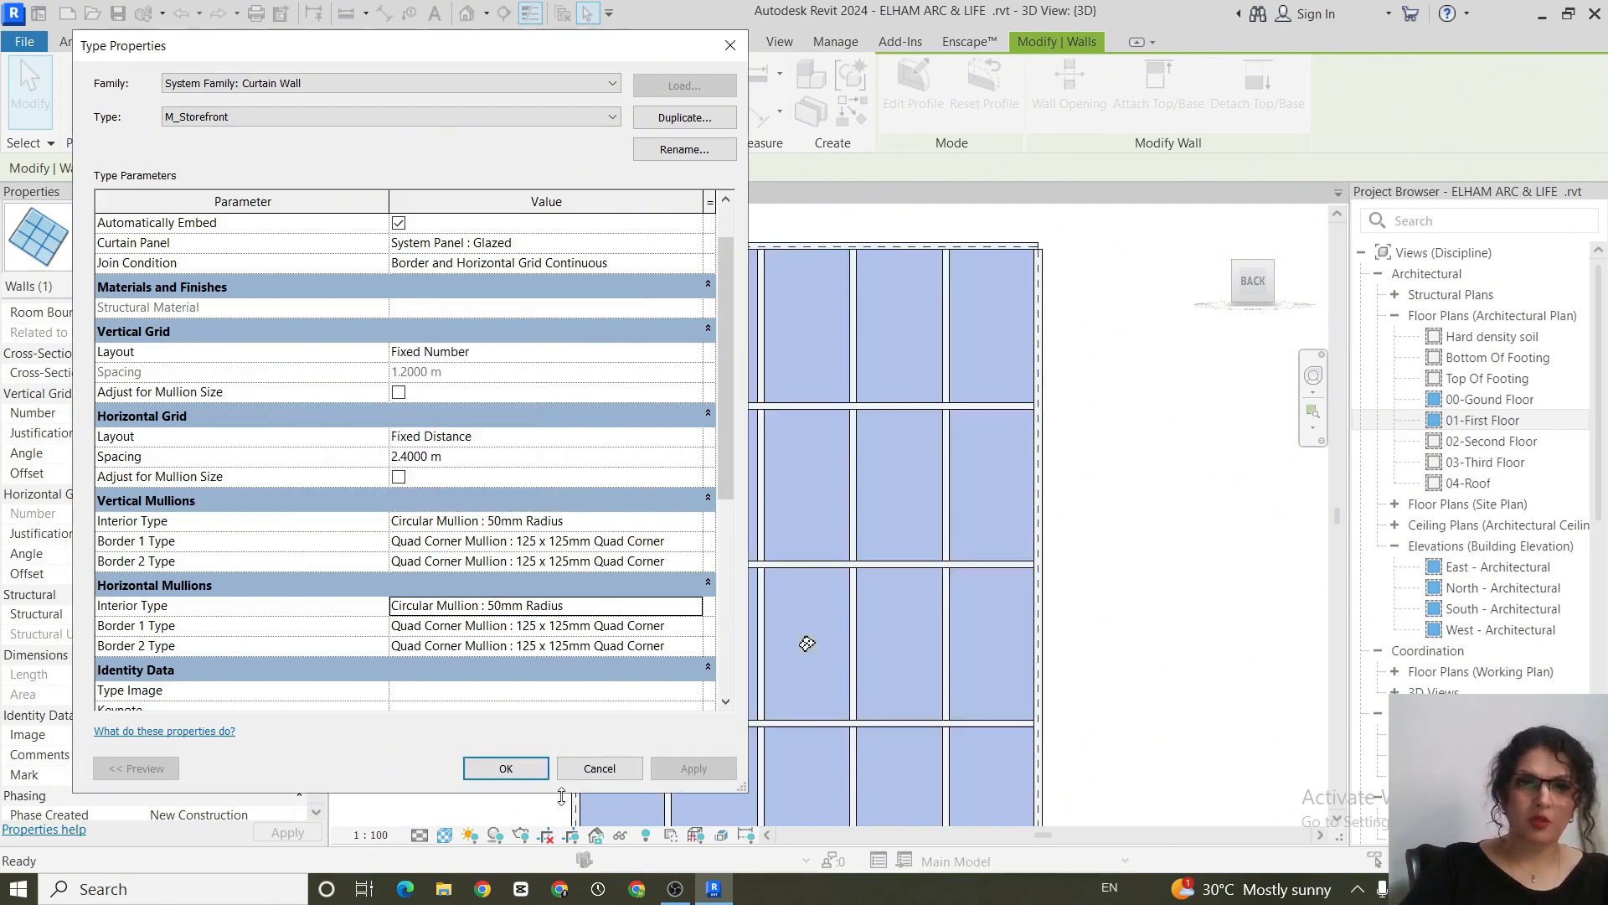
left_click(485, 769)
Step: Edit the curtain wall's type again and set both vertical border mullion types to Circular Mullion : 50mm Radius
left_click(1104, 470)
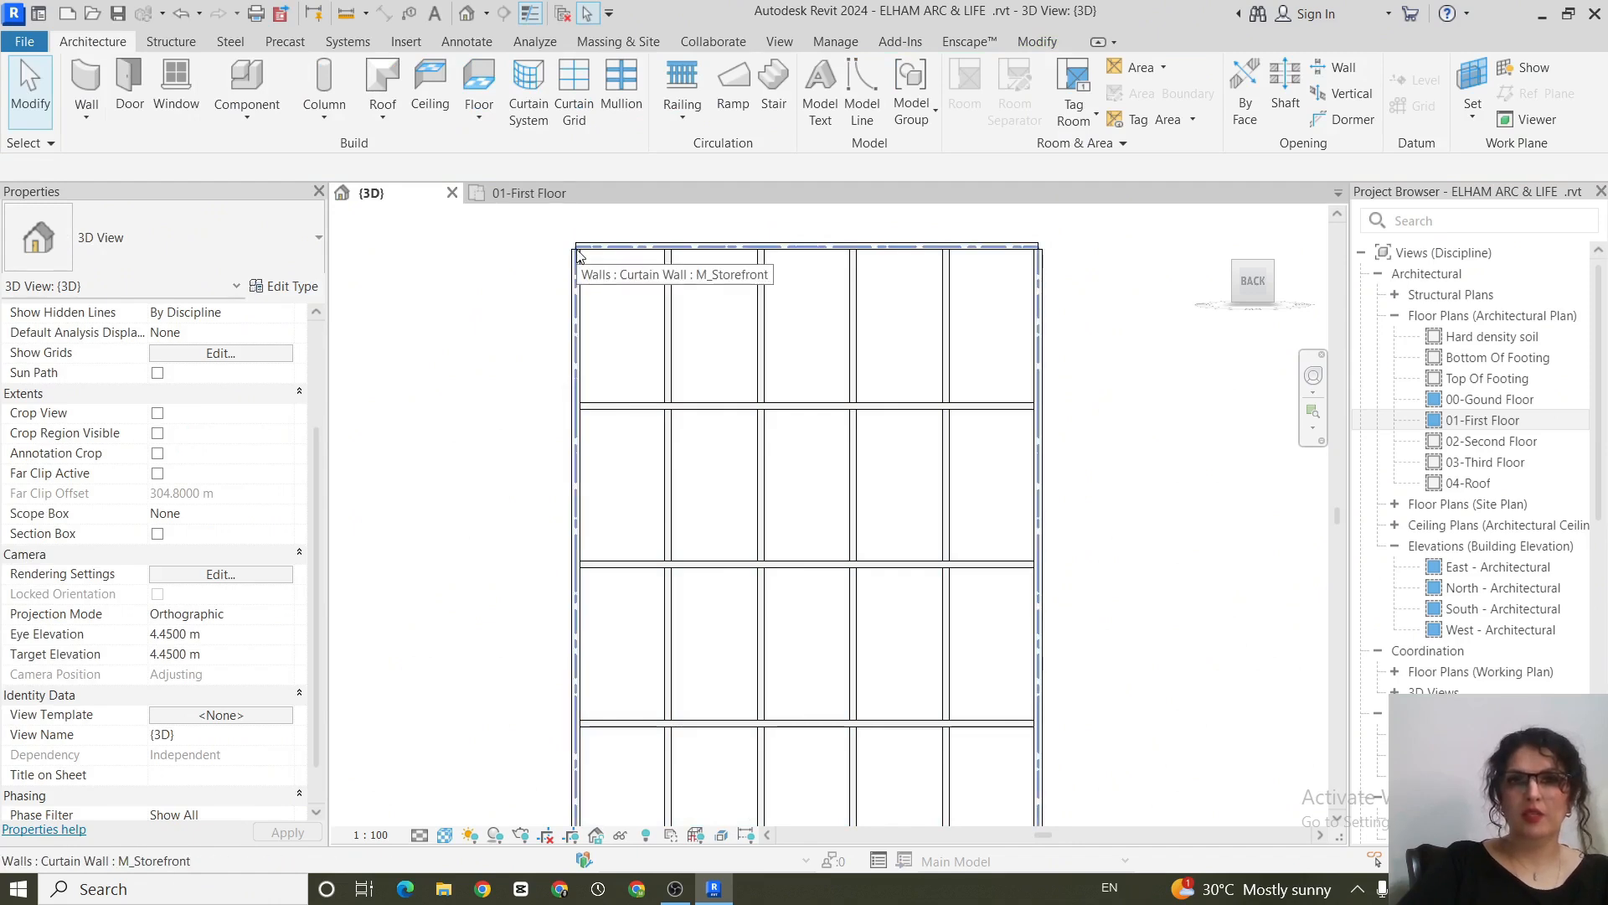
scroll(1120, 502, "down", 3)
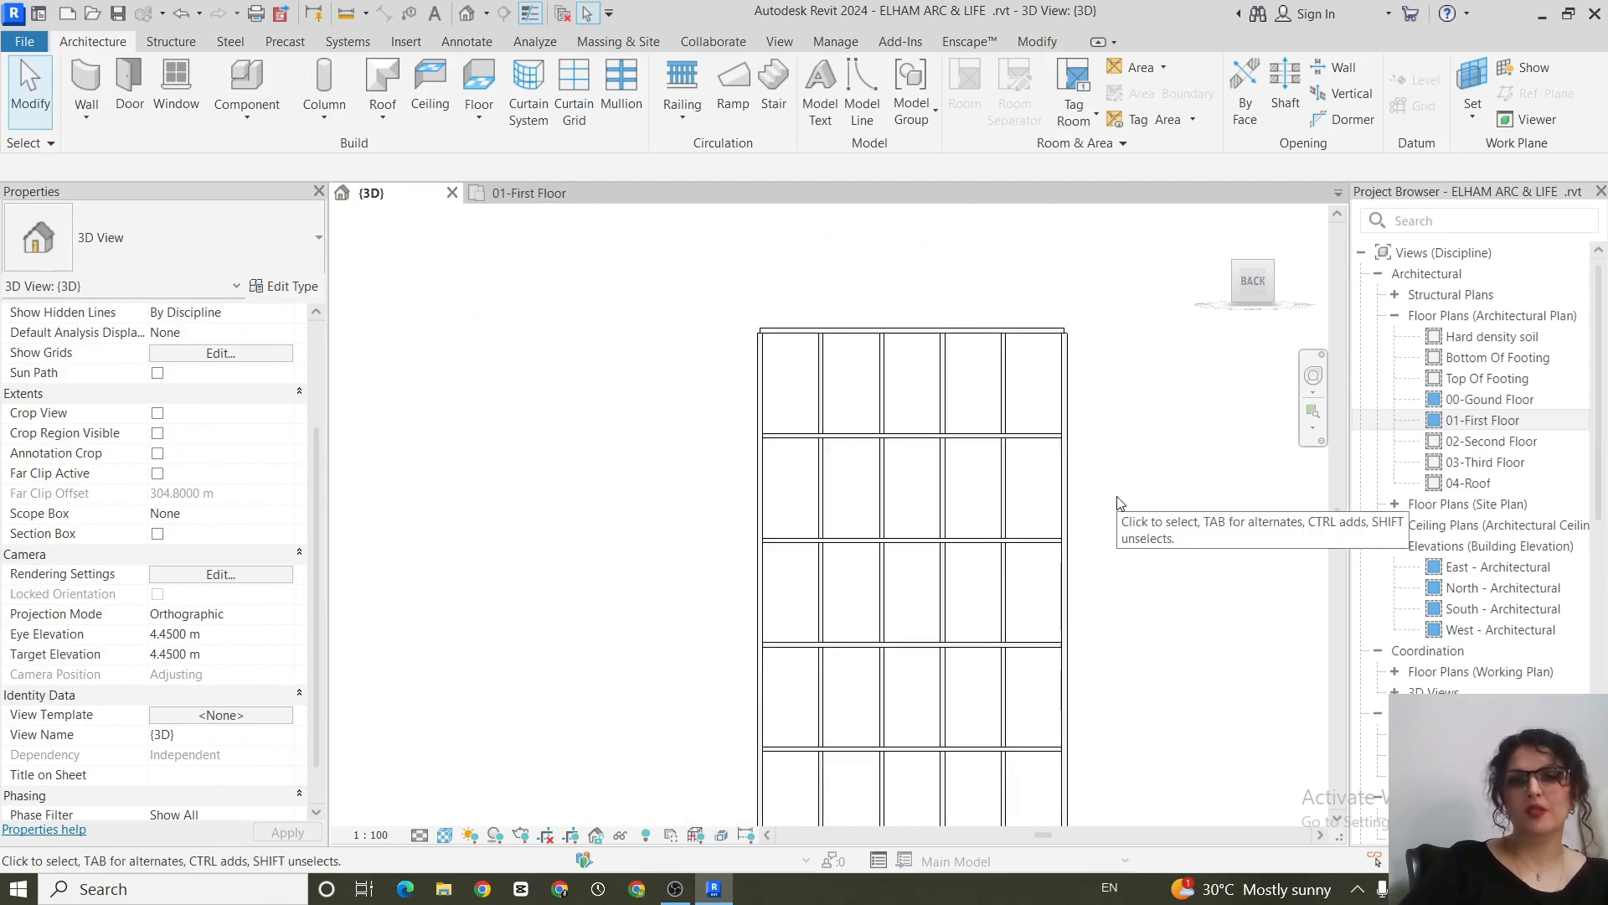
middle_click_drag(1119, 502, 853, 470)
scroll(853, 470, "up", 3)
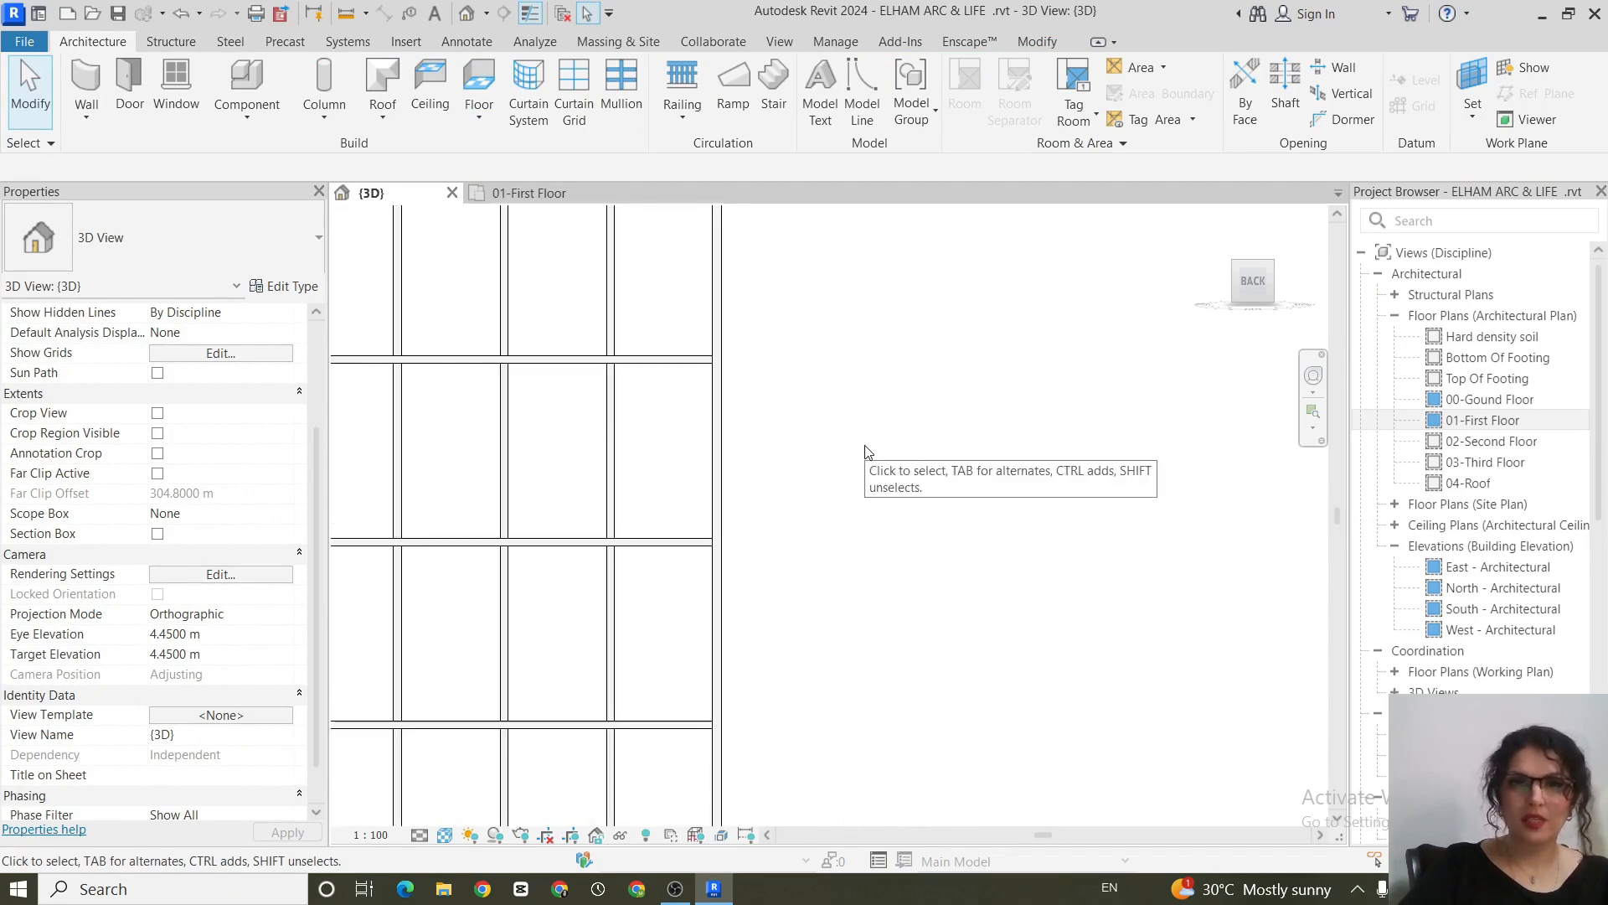
scroll(685, 288, "up", 1)
left_click(804, 643)
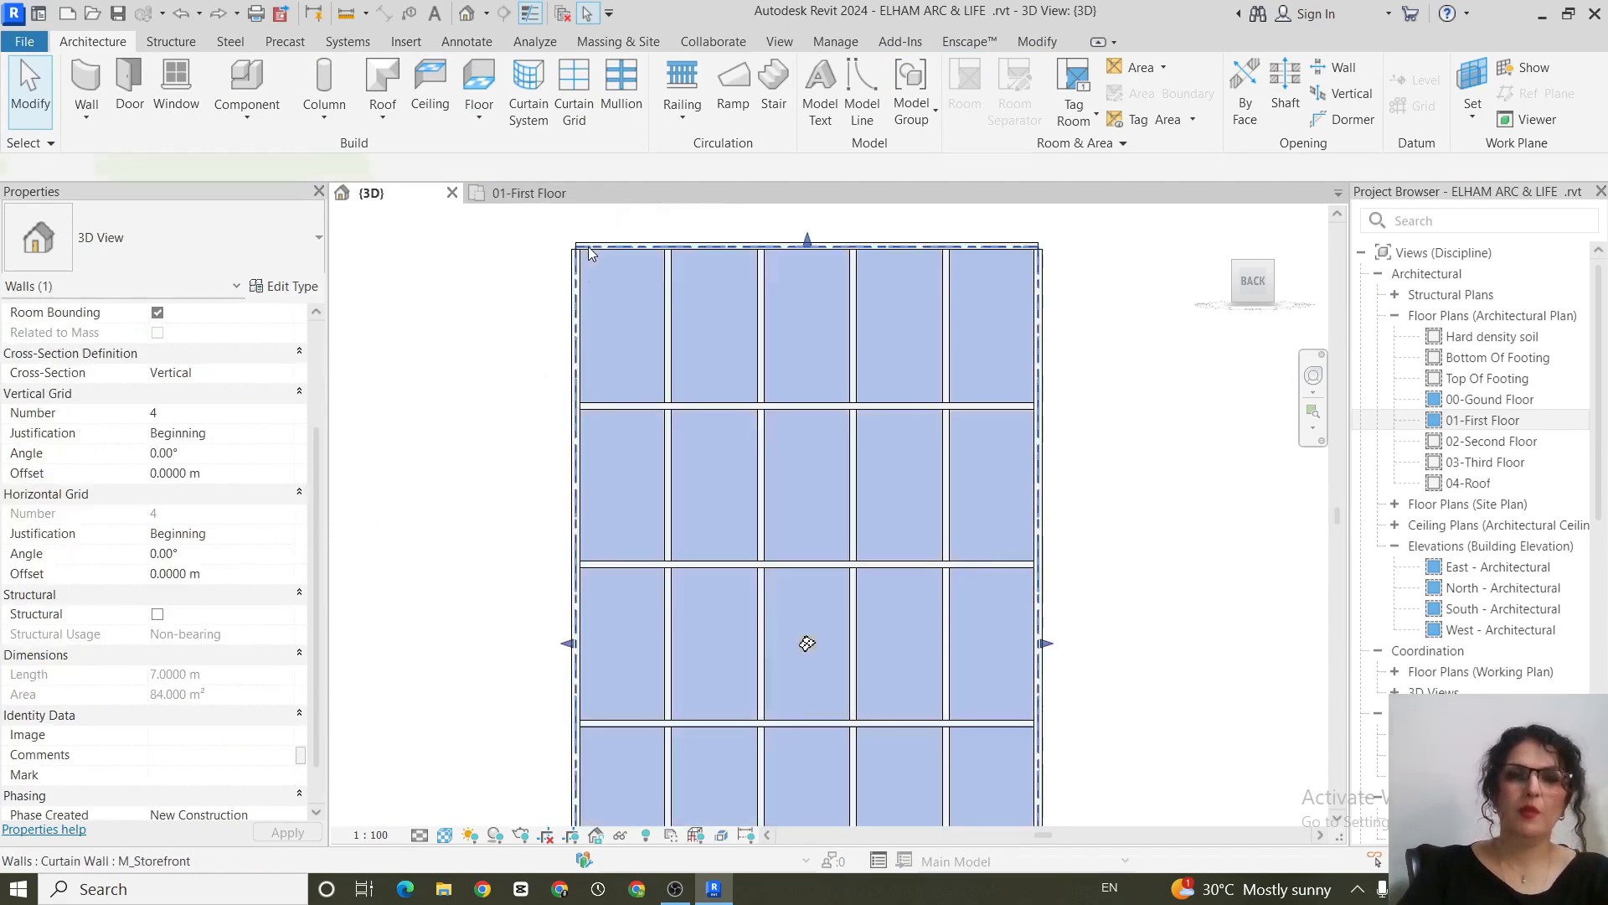
left_click(283, 286)
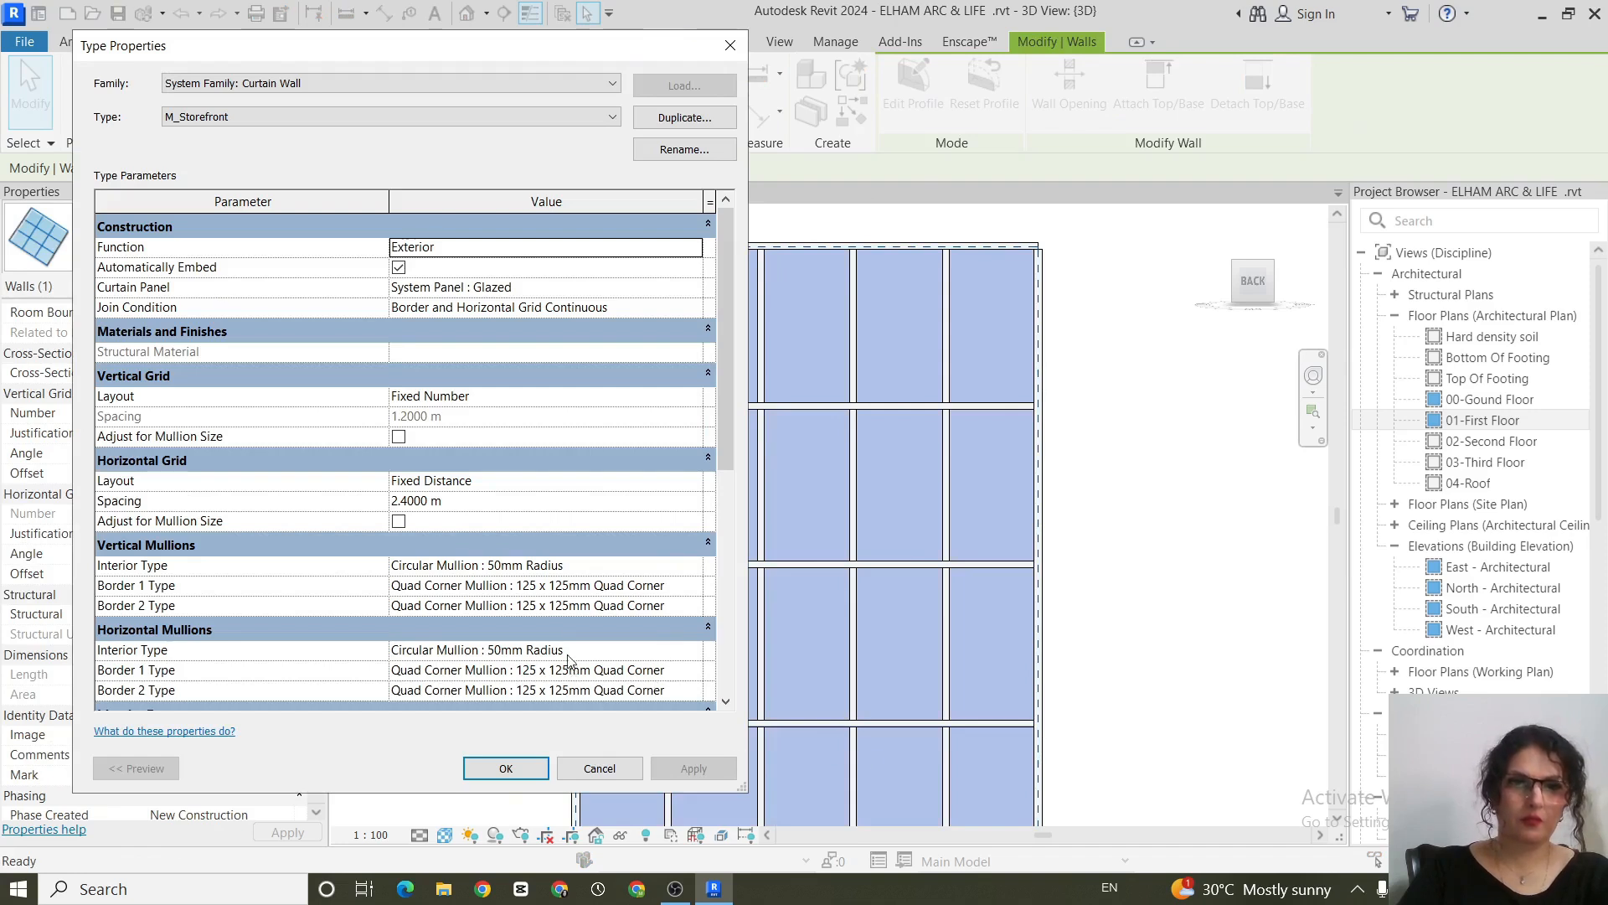
left_click(689, 585)
left_click(691, 587)
scroll(537, 645, "up", 2)
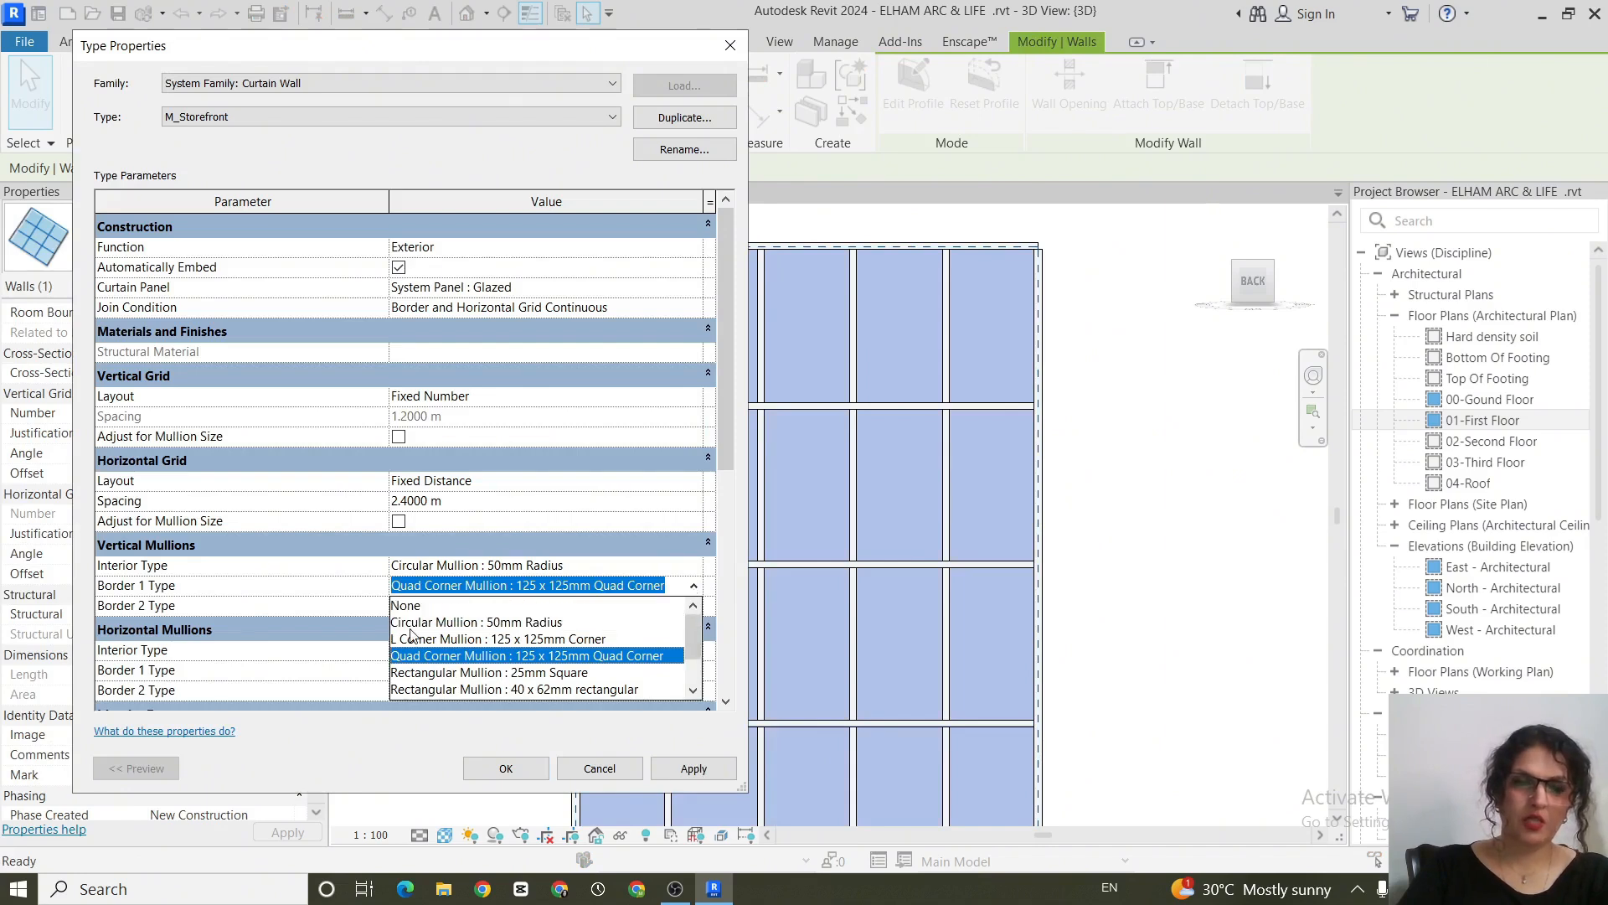
left_click(459, 621)
left_click(691, 605)
left_click(694, 605)
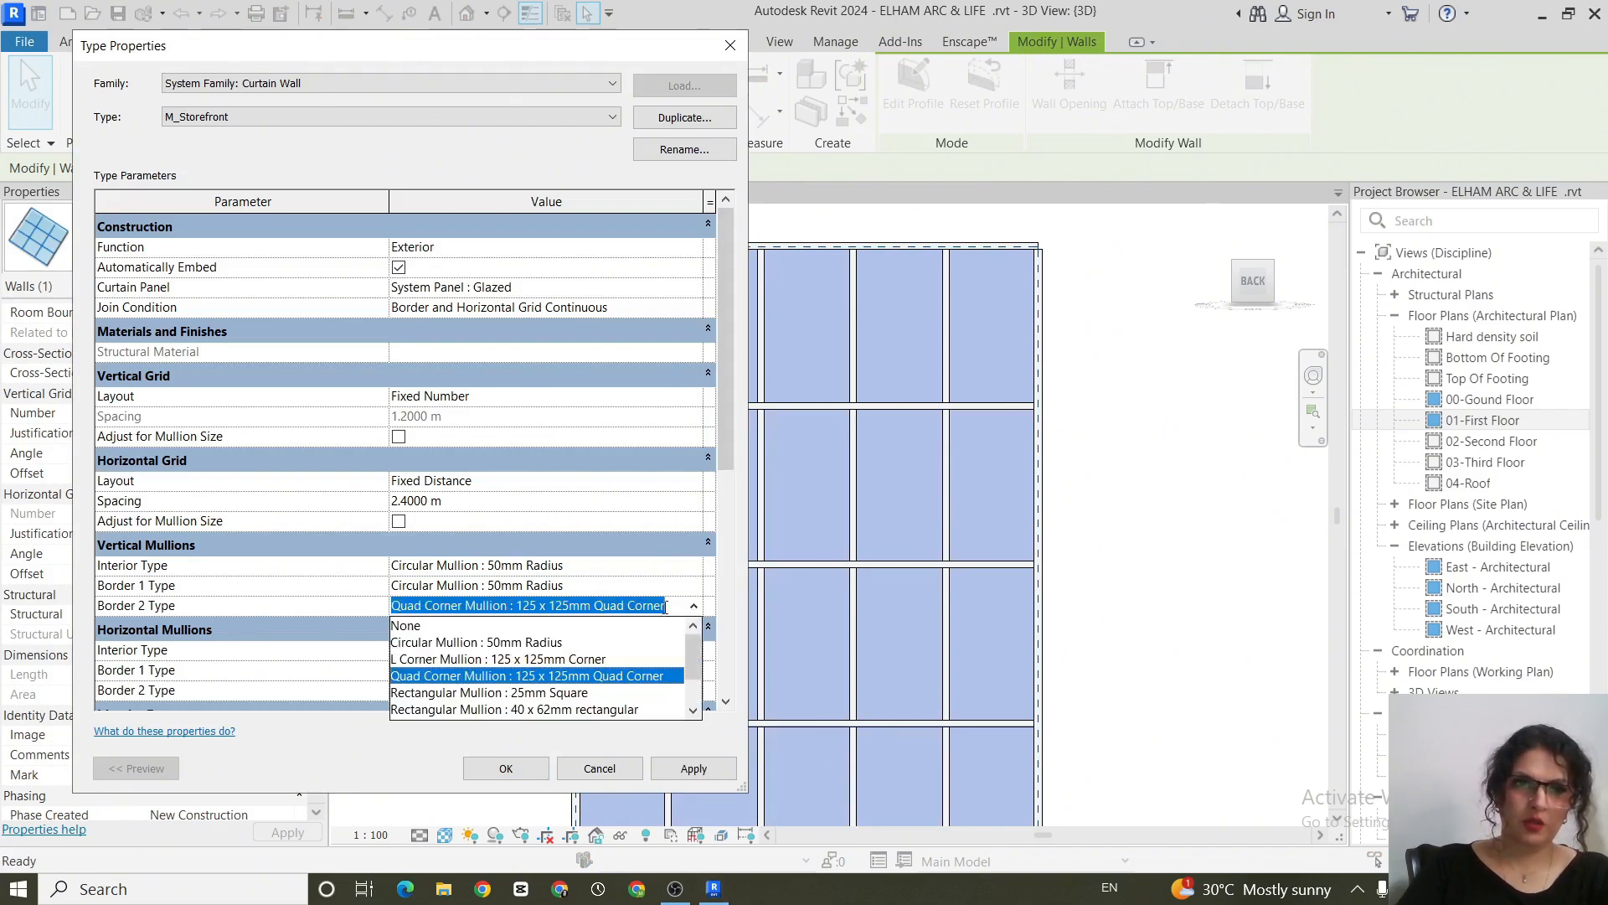
left_click(457, 642)
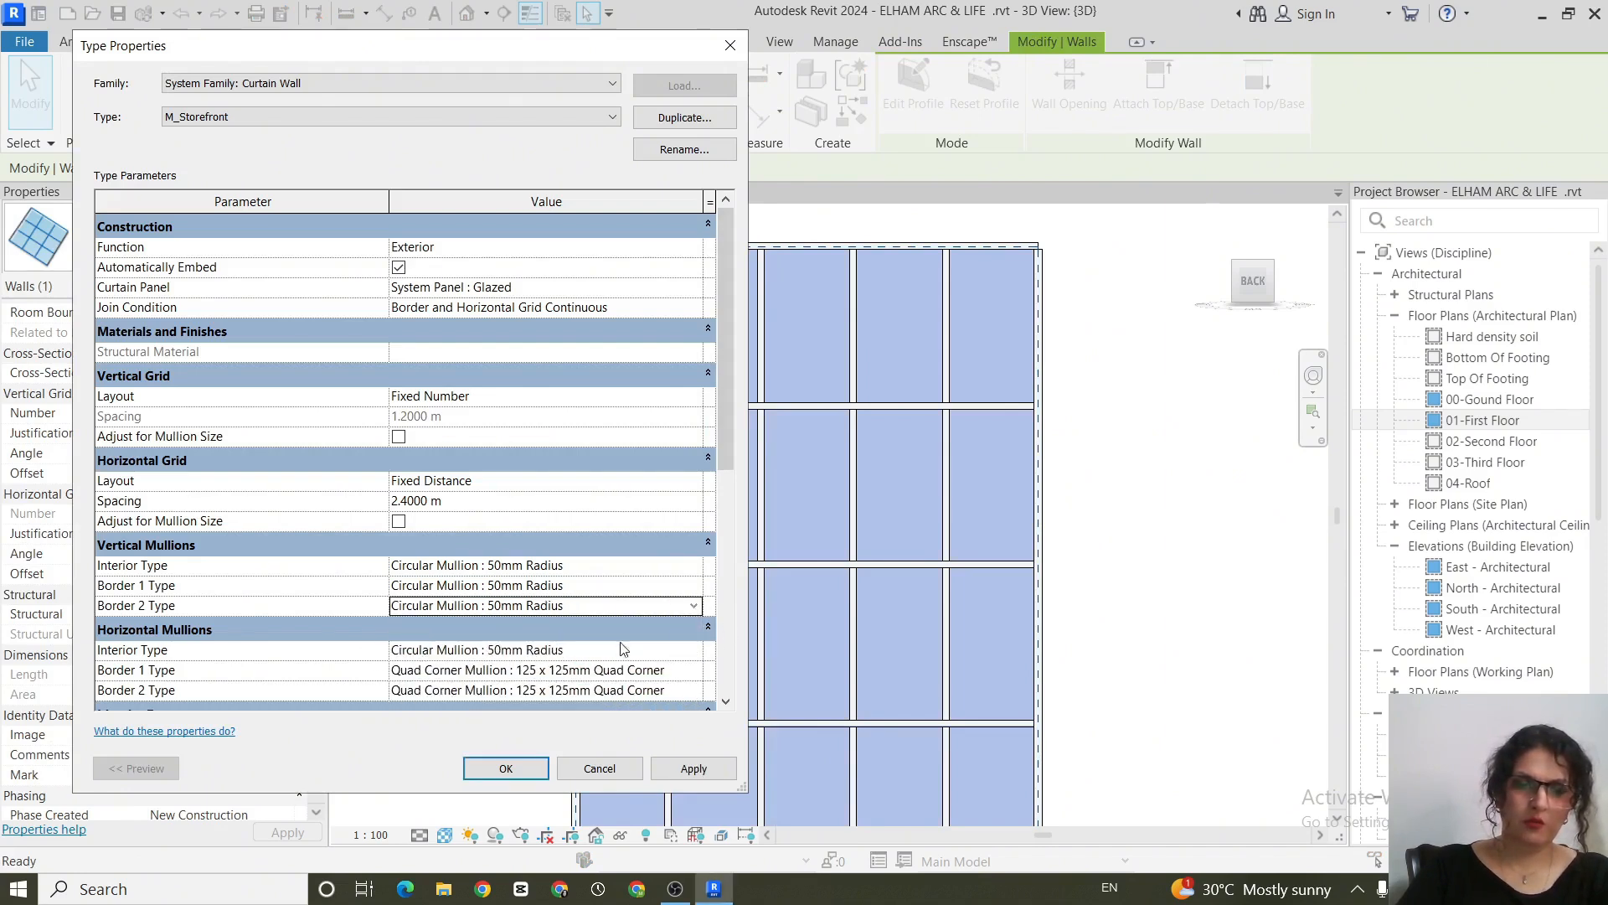
Step: Set the horizontal mullions' Border 1 and Border 2 types to Circular Mullion : 50mm Radius
left_click(694, 670)
left_click(694, 670)
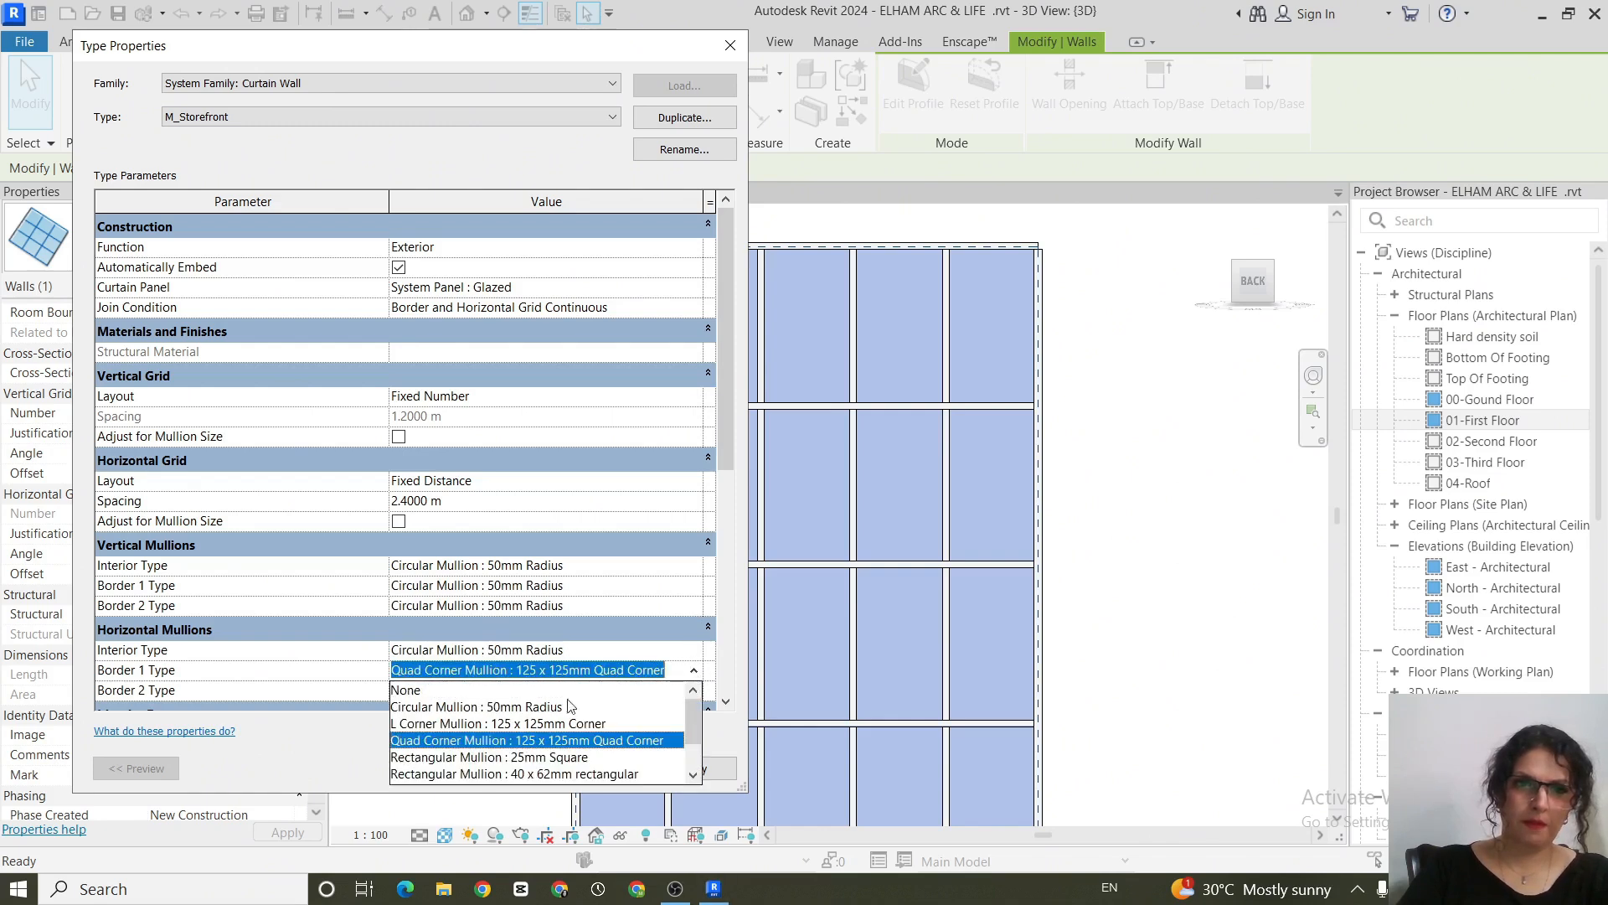
left_click(444, 708)
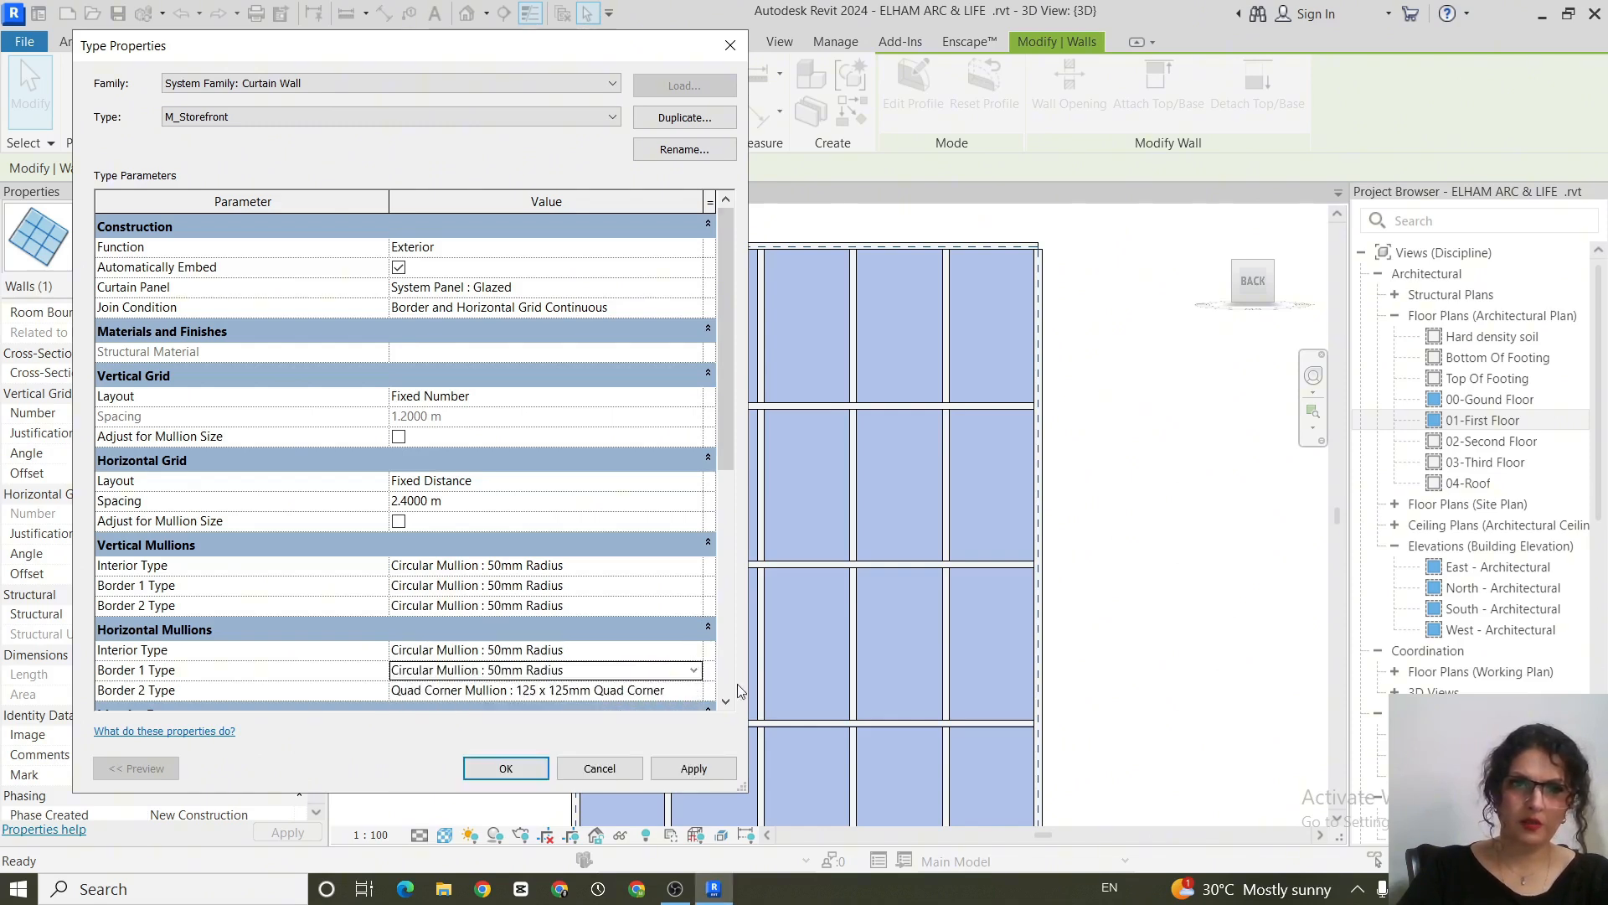
left_click(694, 690)
left_click(693, 692)
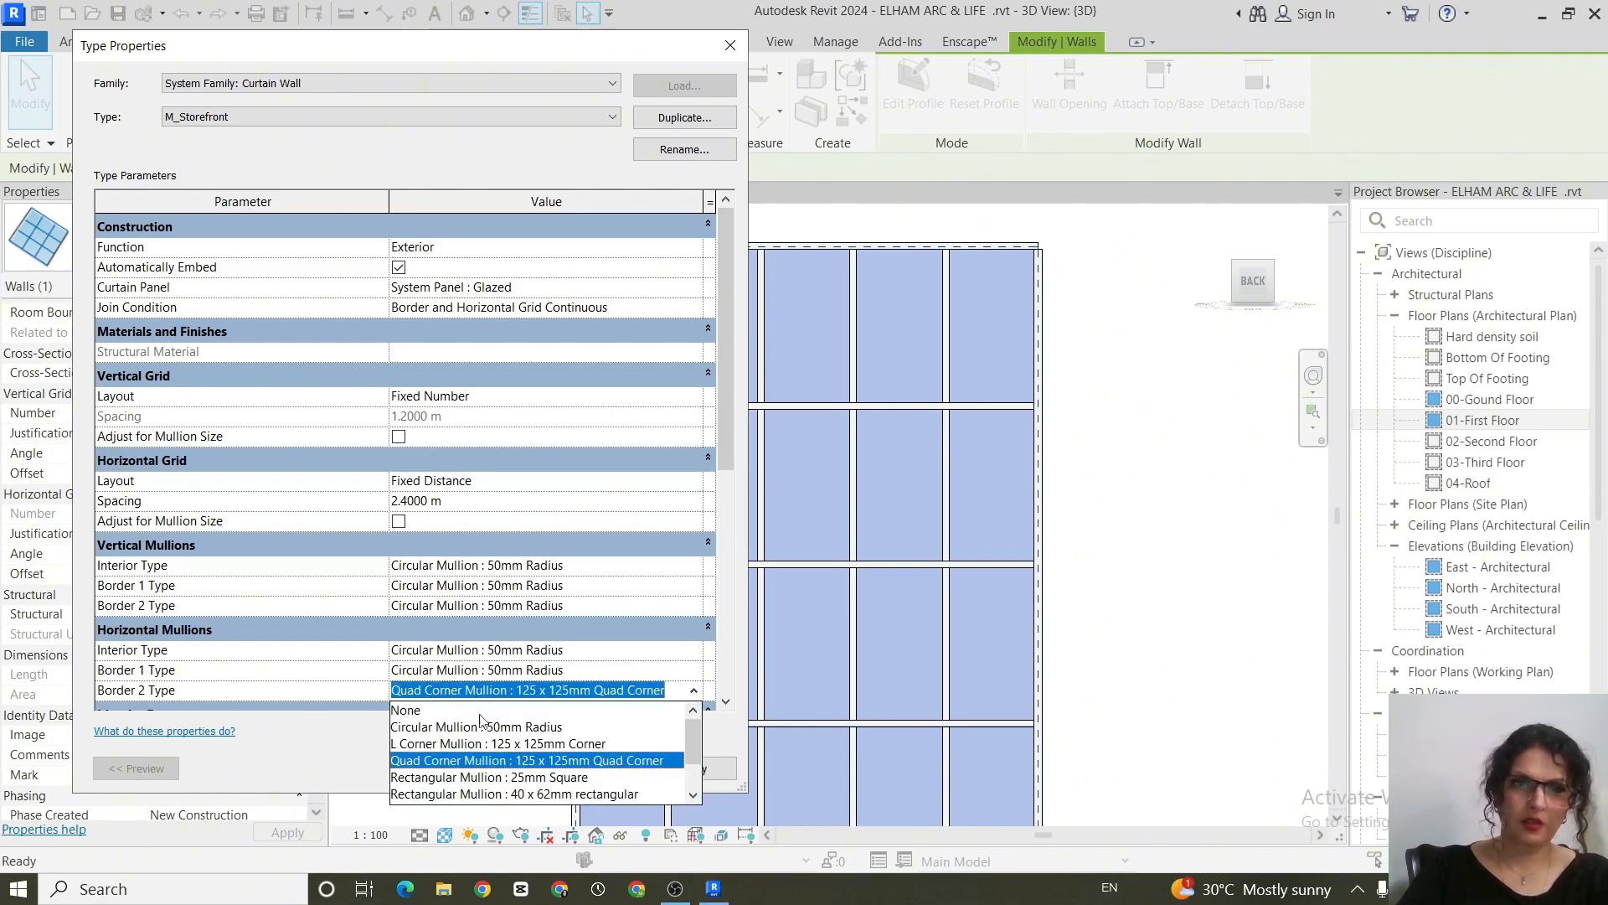
left_click(430, 727)
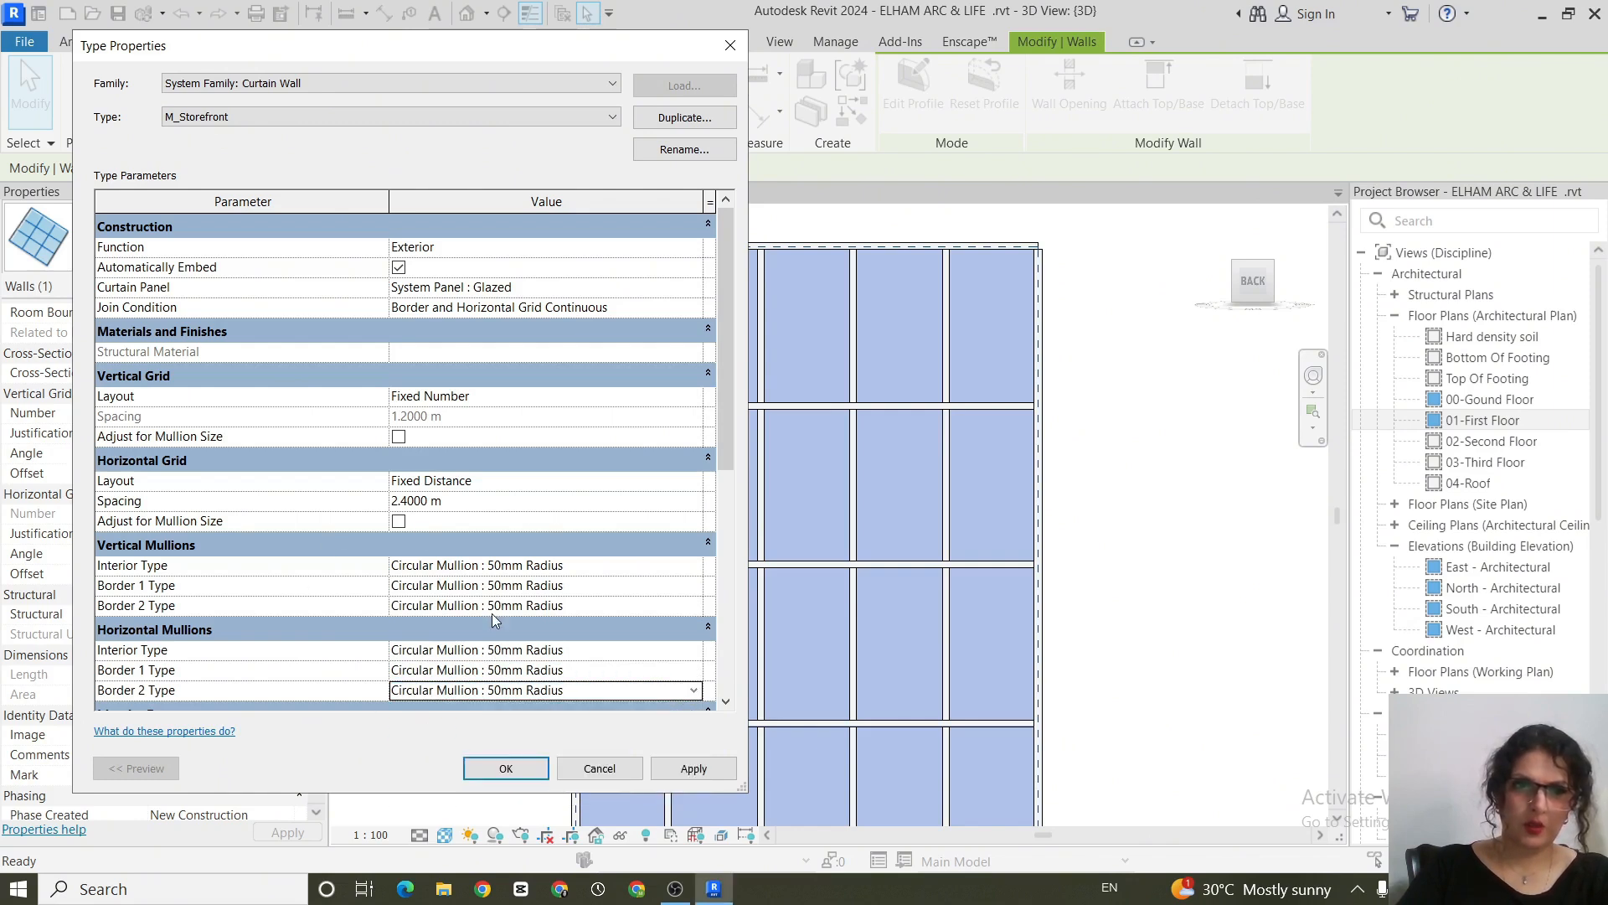
Step: Set the vertical and horizontal interior mullions to Rectangular Mullion : 25mm Square, then apply and accept the type changes
left_click(695, 566)
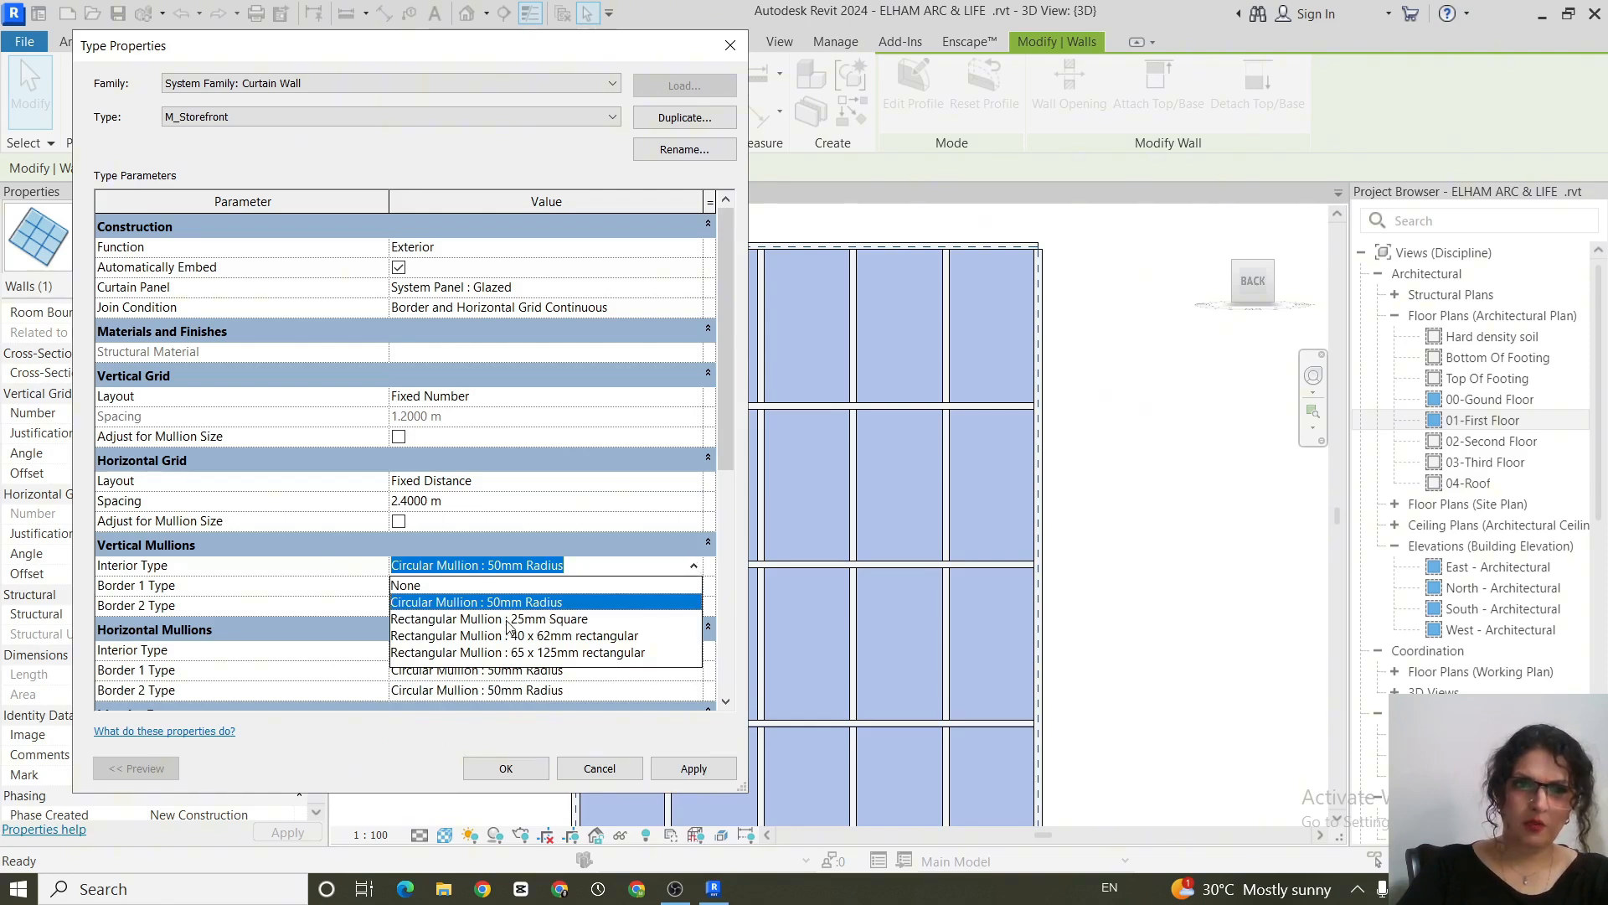
left_click(566, 620)
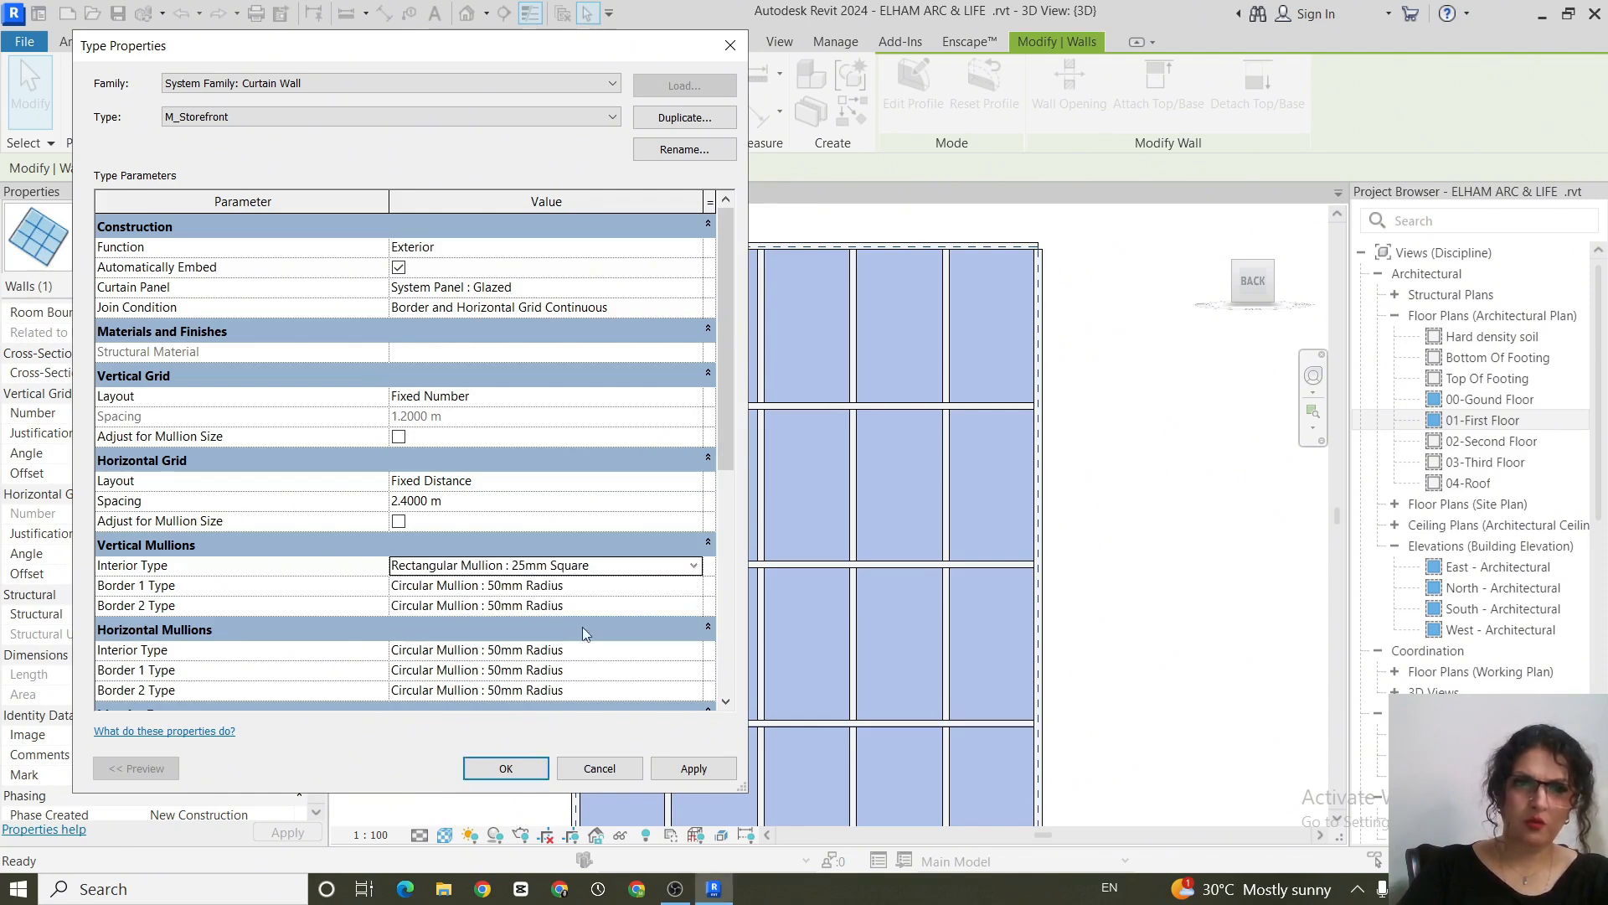
left_click(694, 651)
left_click(545, 704)
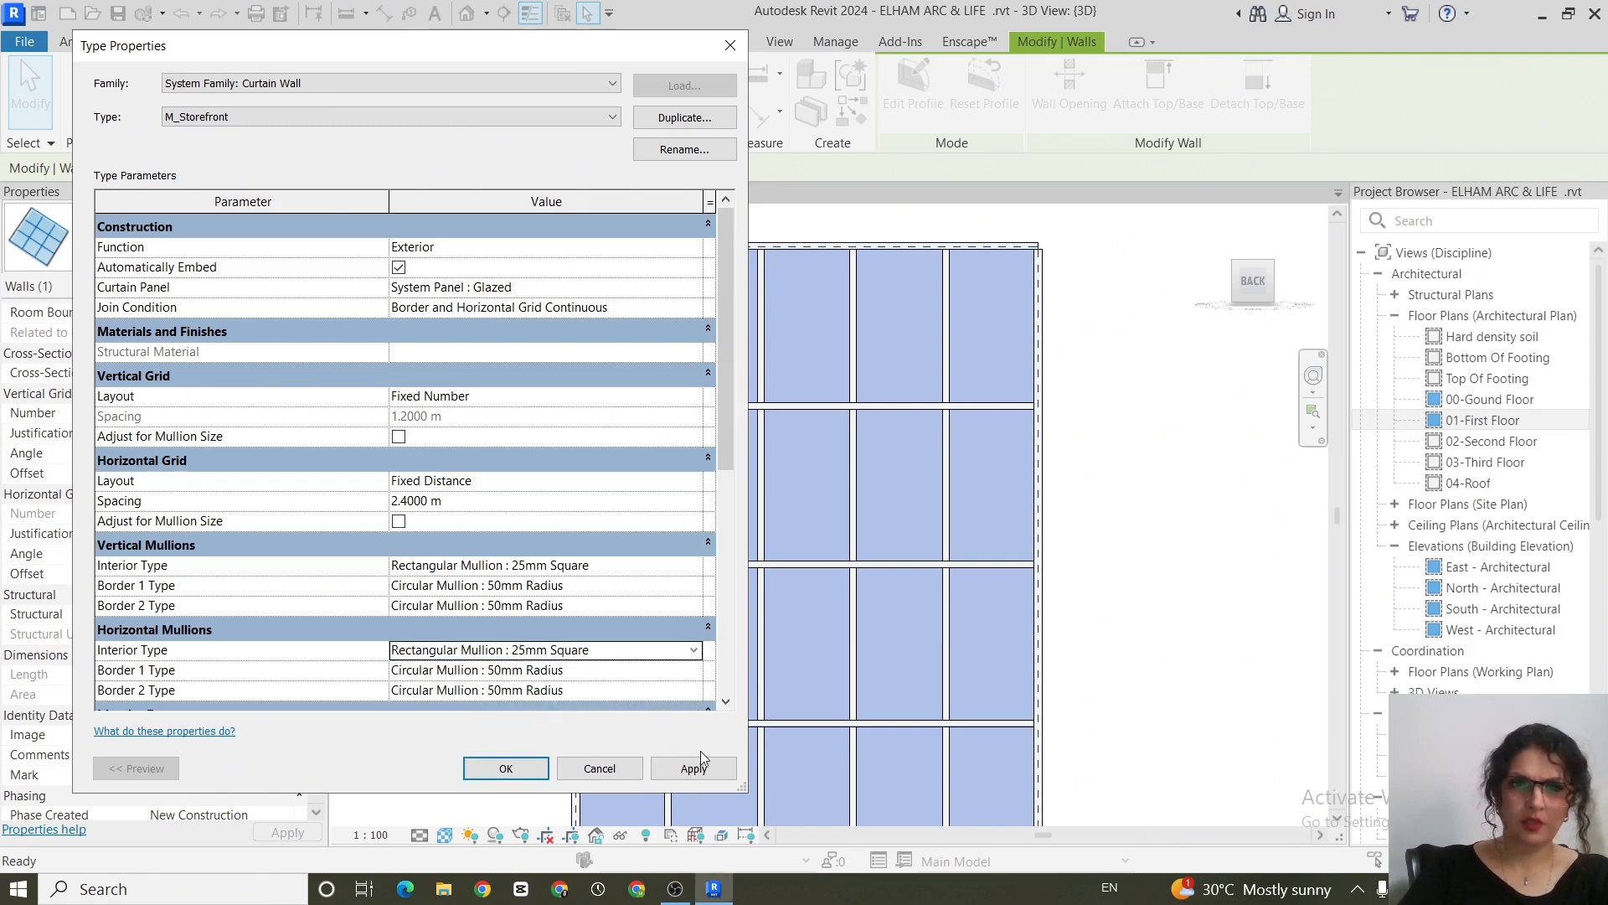
left_click(695, 769)
left_click(506, 768)
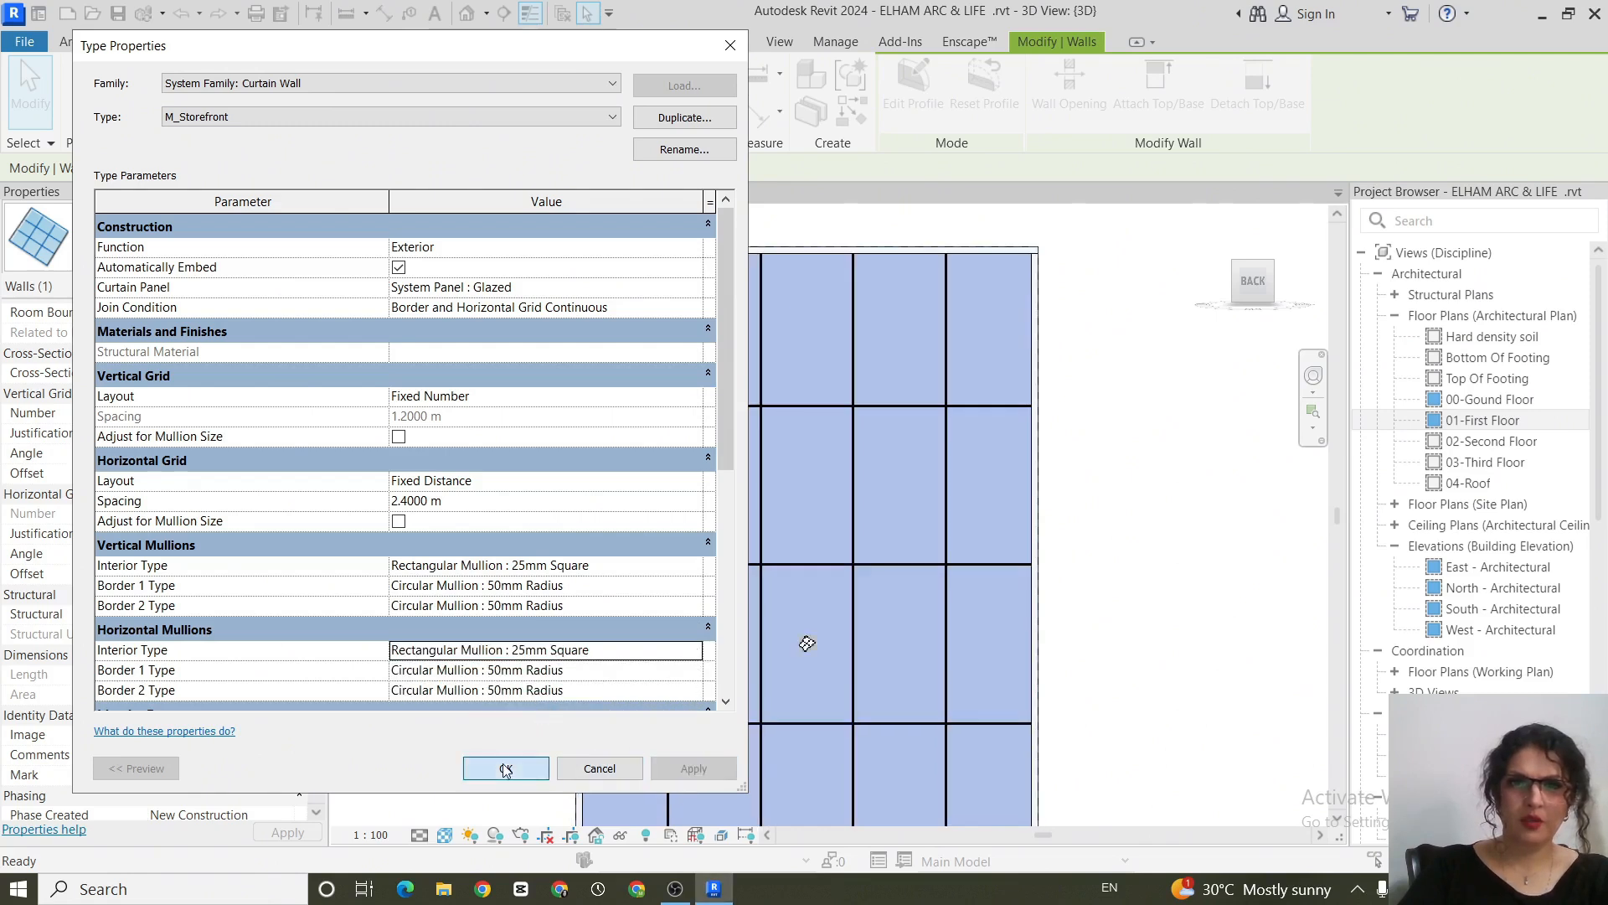
Step: Examine the whole curtain wall with its new interior and border mullions, clearing the wall selection
scroll(1137, 624, "down", 1)
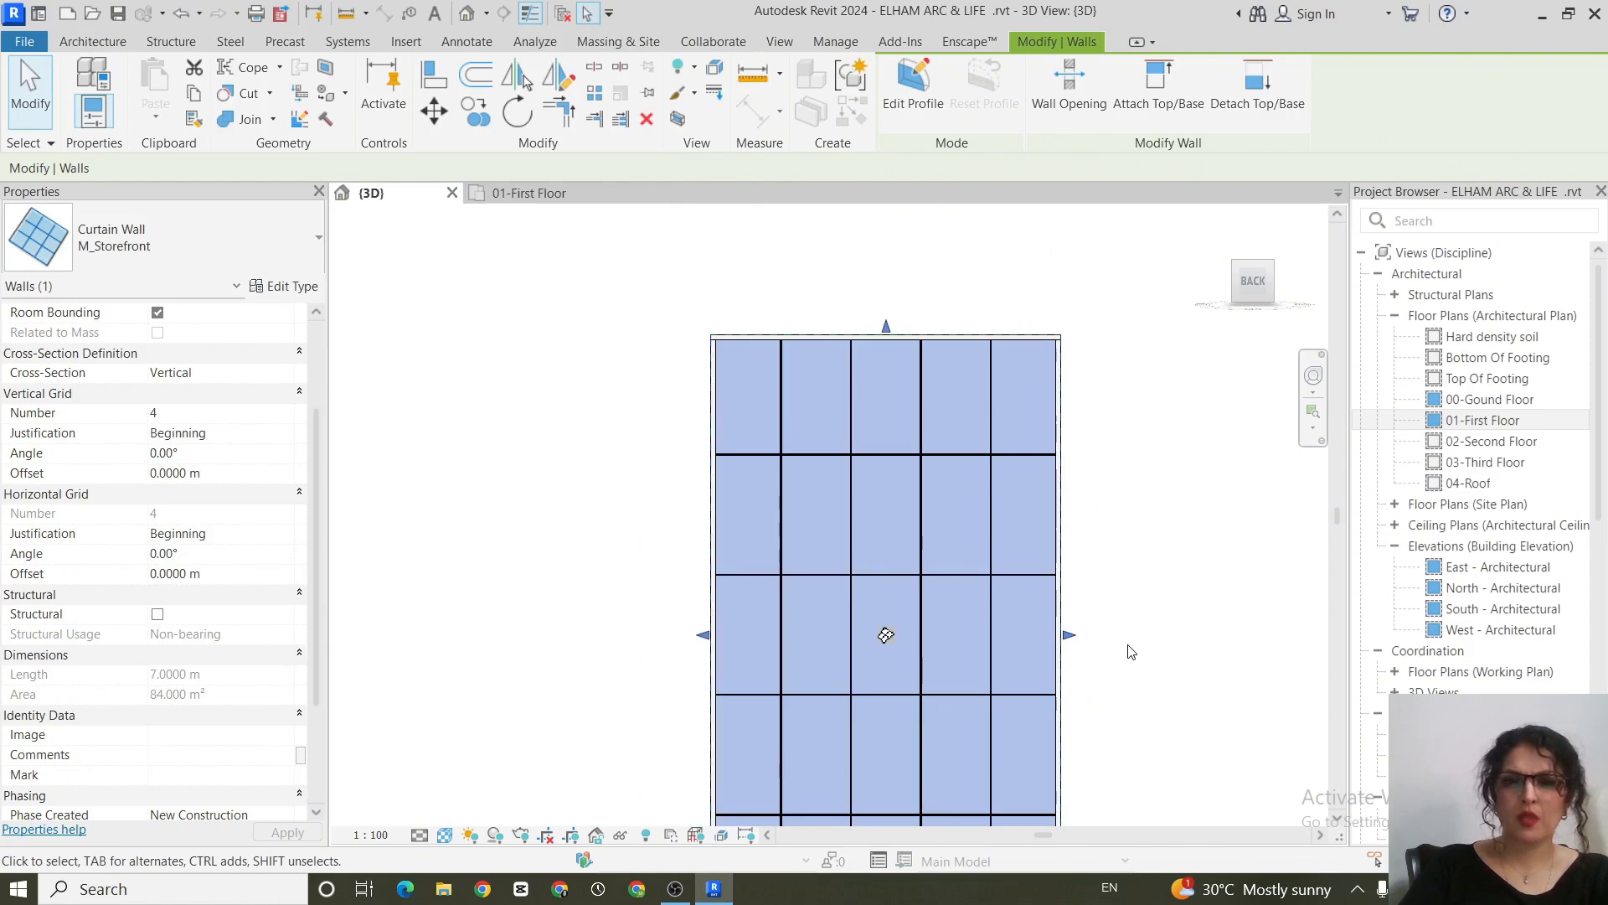
middle_click_drag(1133, 651, 1031, 563)
scroll(1015, 524, "down", 2)
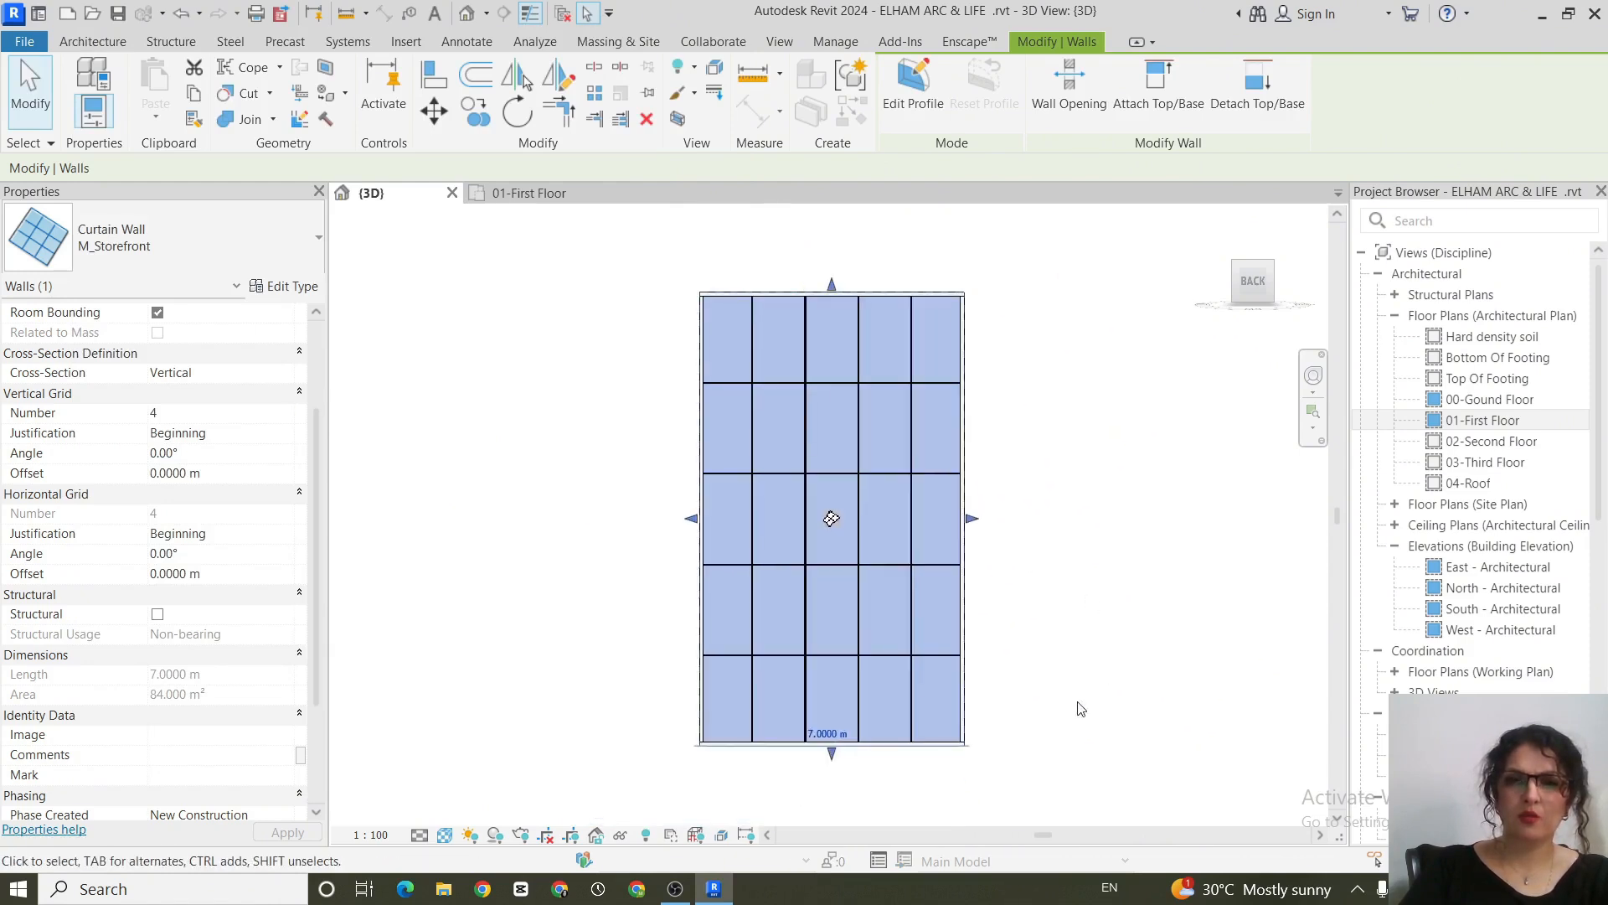
scroll(1064, 707, "up", 3)
left_click(1063, 652)
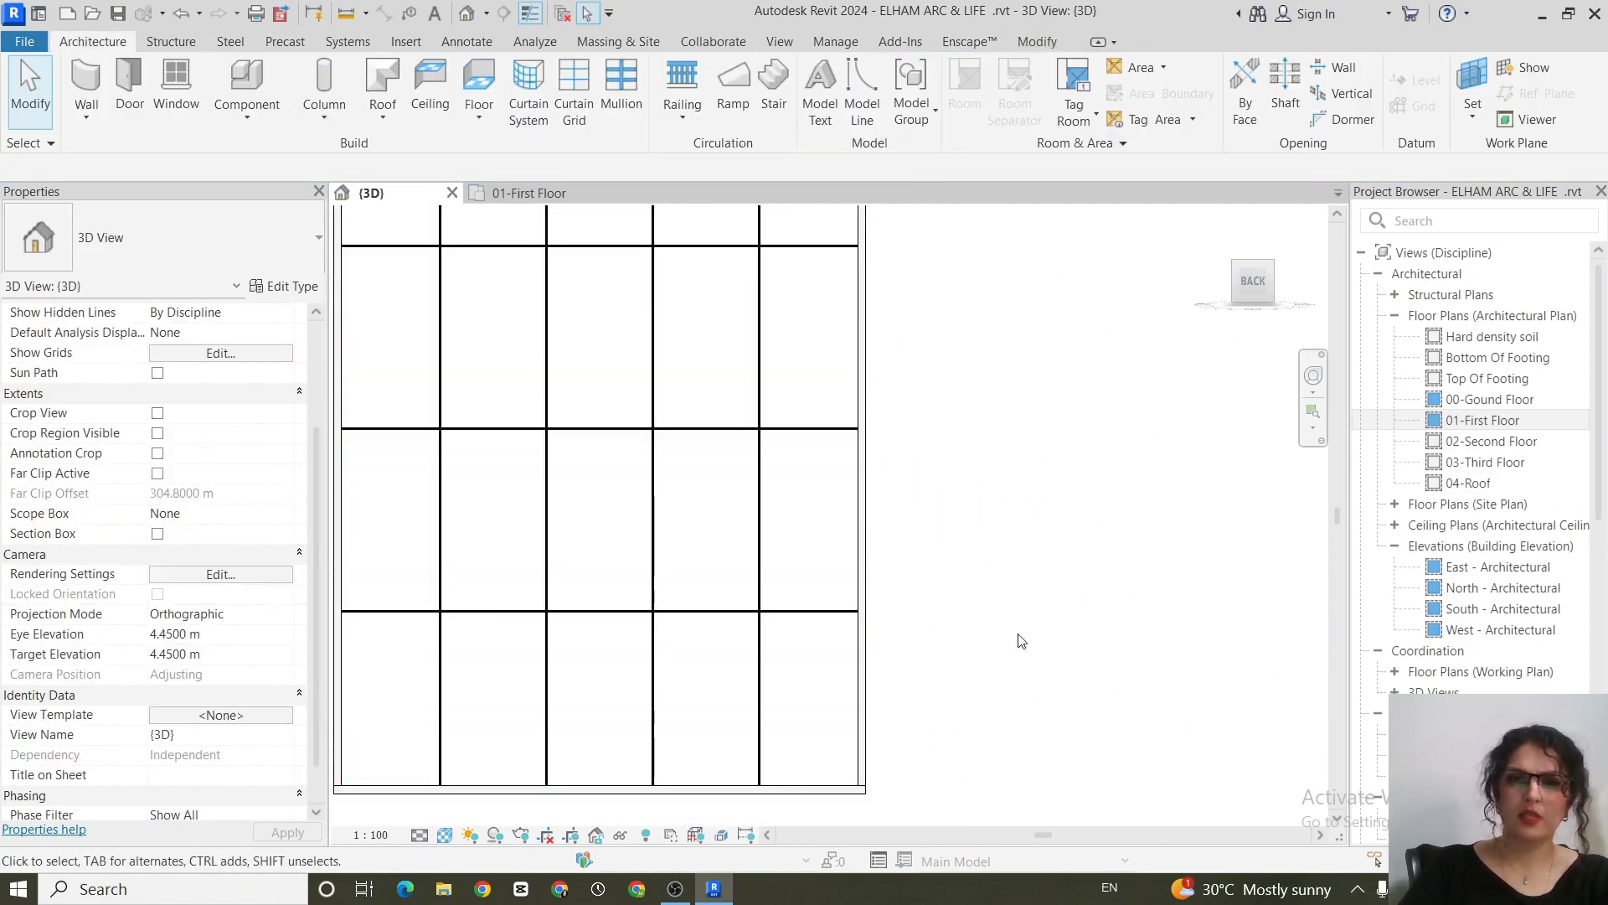
scroll(962, 621, "down", 2)
middle_click_drag(969, 618, 1016, 716)
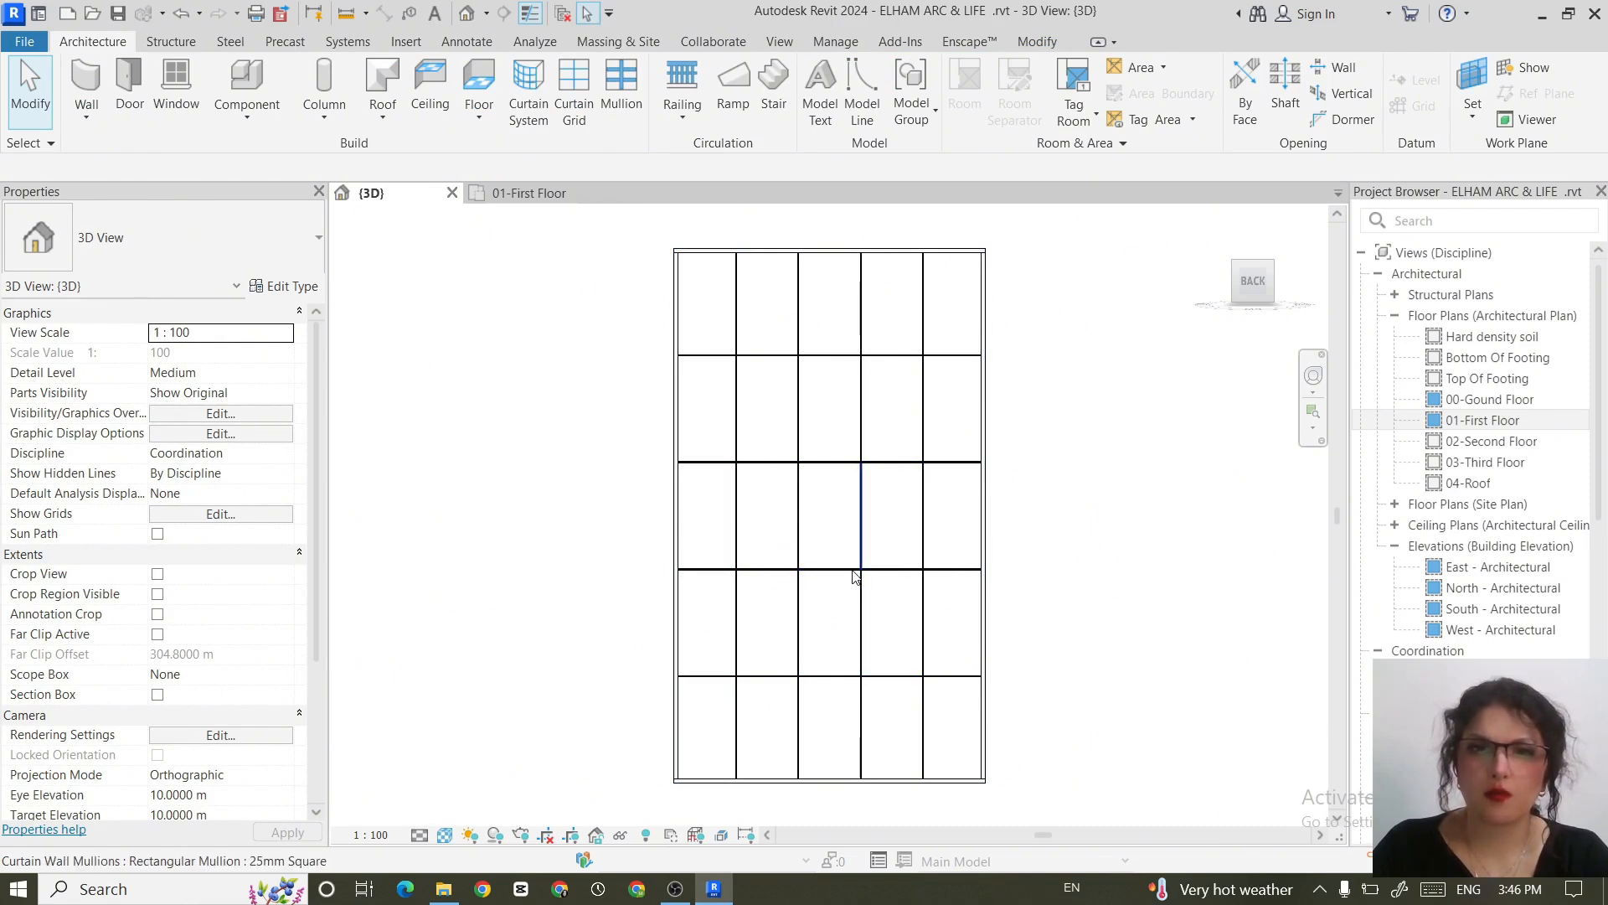
Step: Select a single glazed panel in the curtain wall's second column from the right, unpin it and clear the selection
scroll(855, 577, "up", 6)
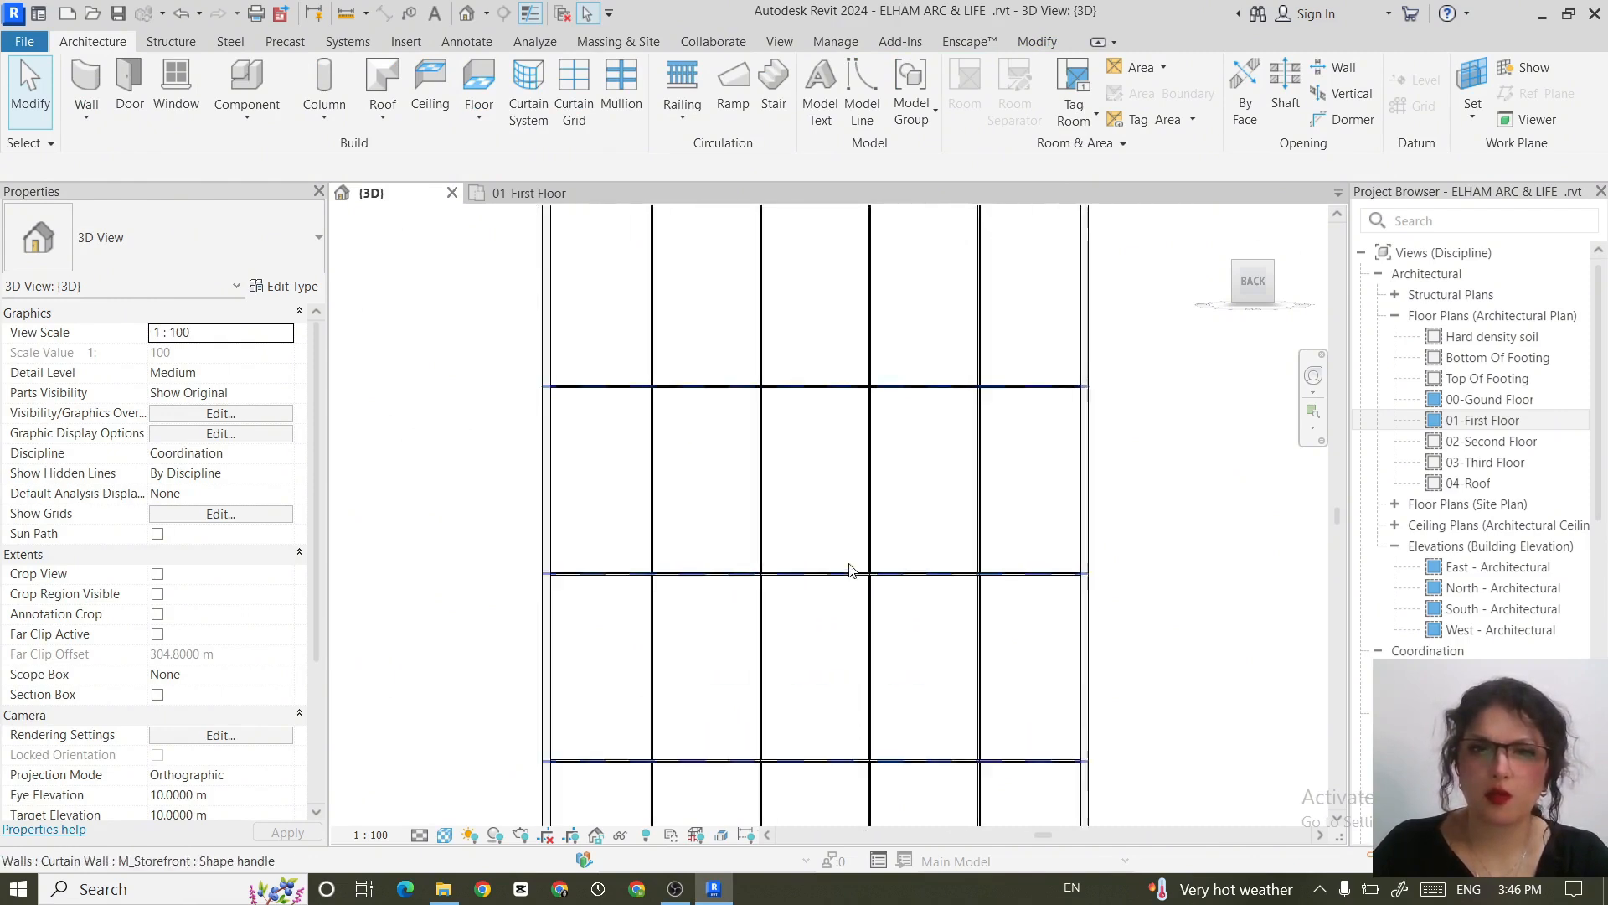
scroll(852, 570, "up", 2)
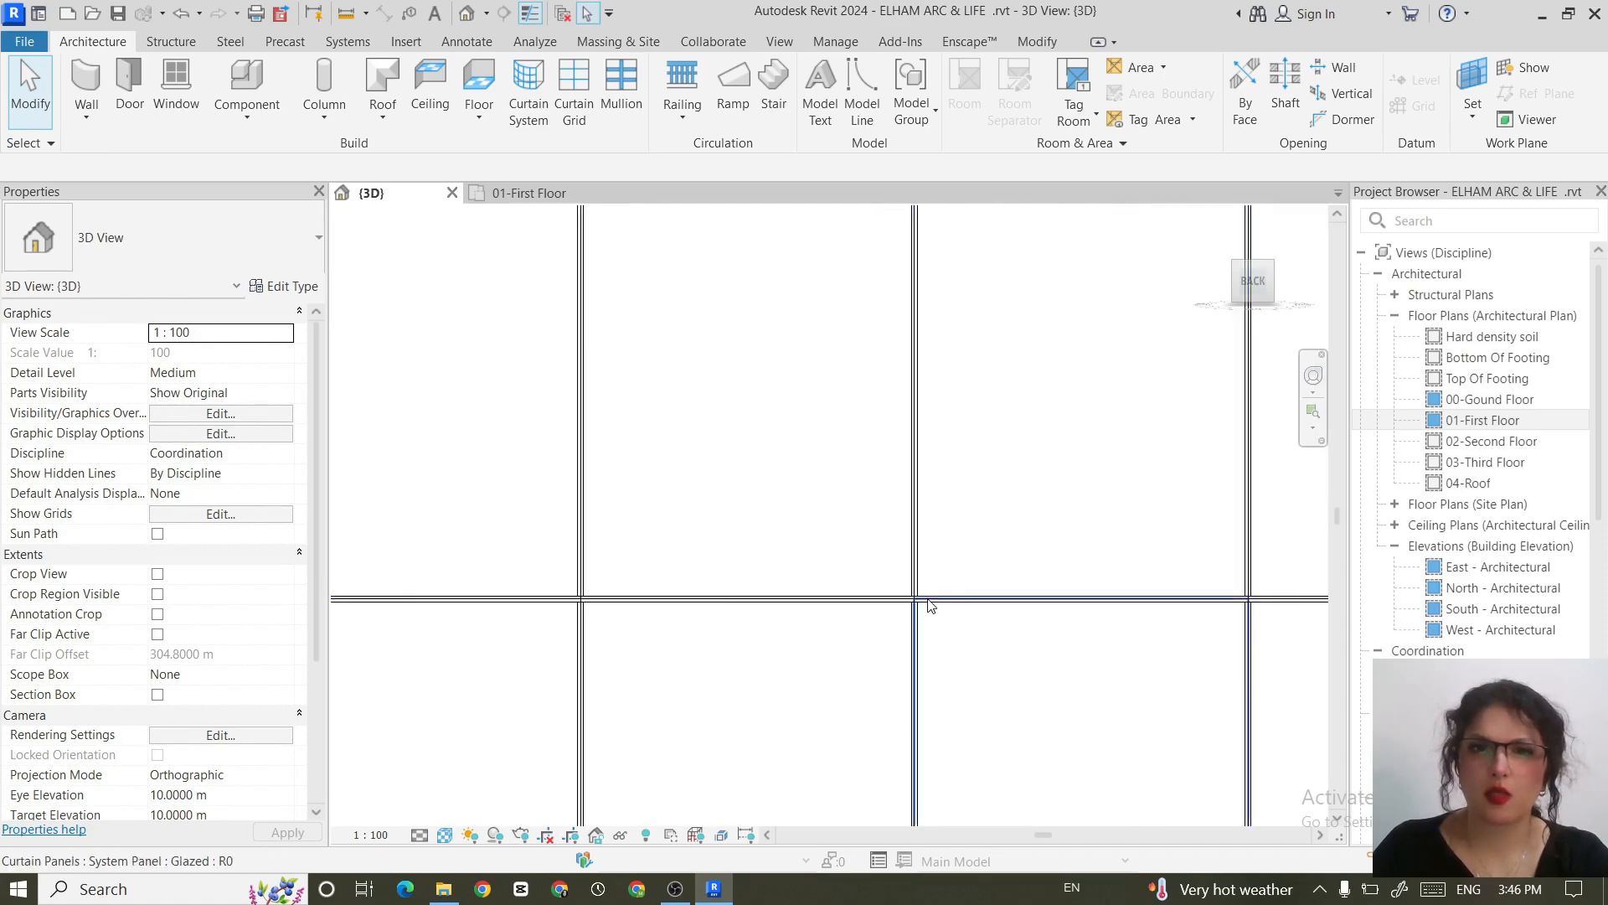
key("Tab")
key("Tab")
key("Tab")
key("Tab")
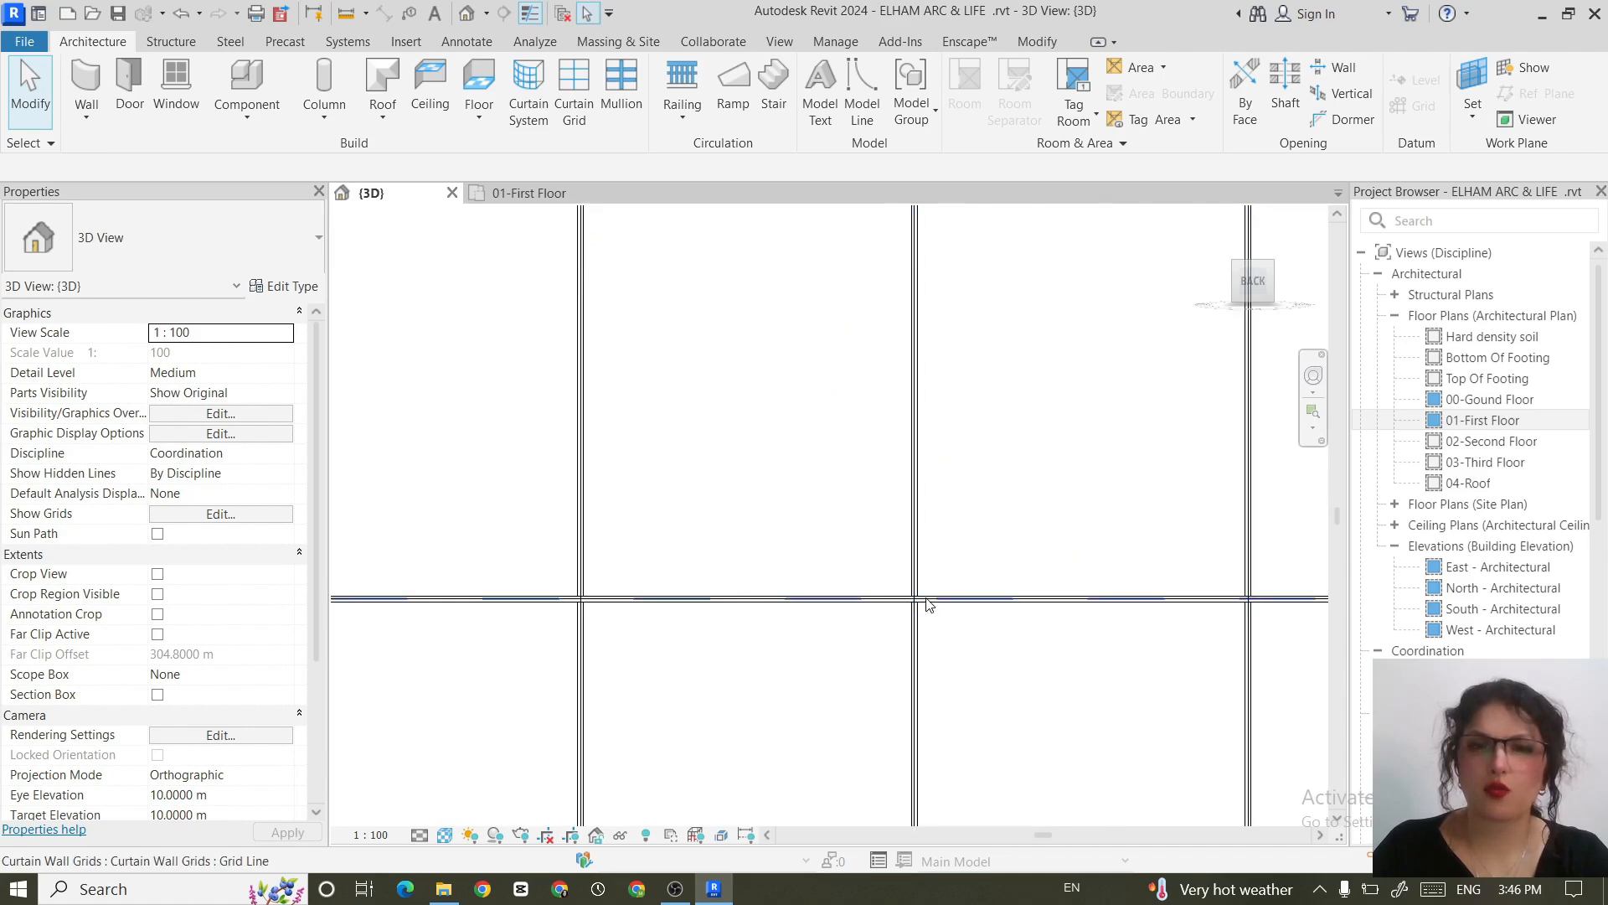
key("Tab")
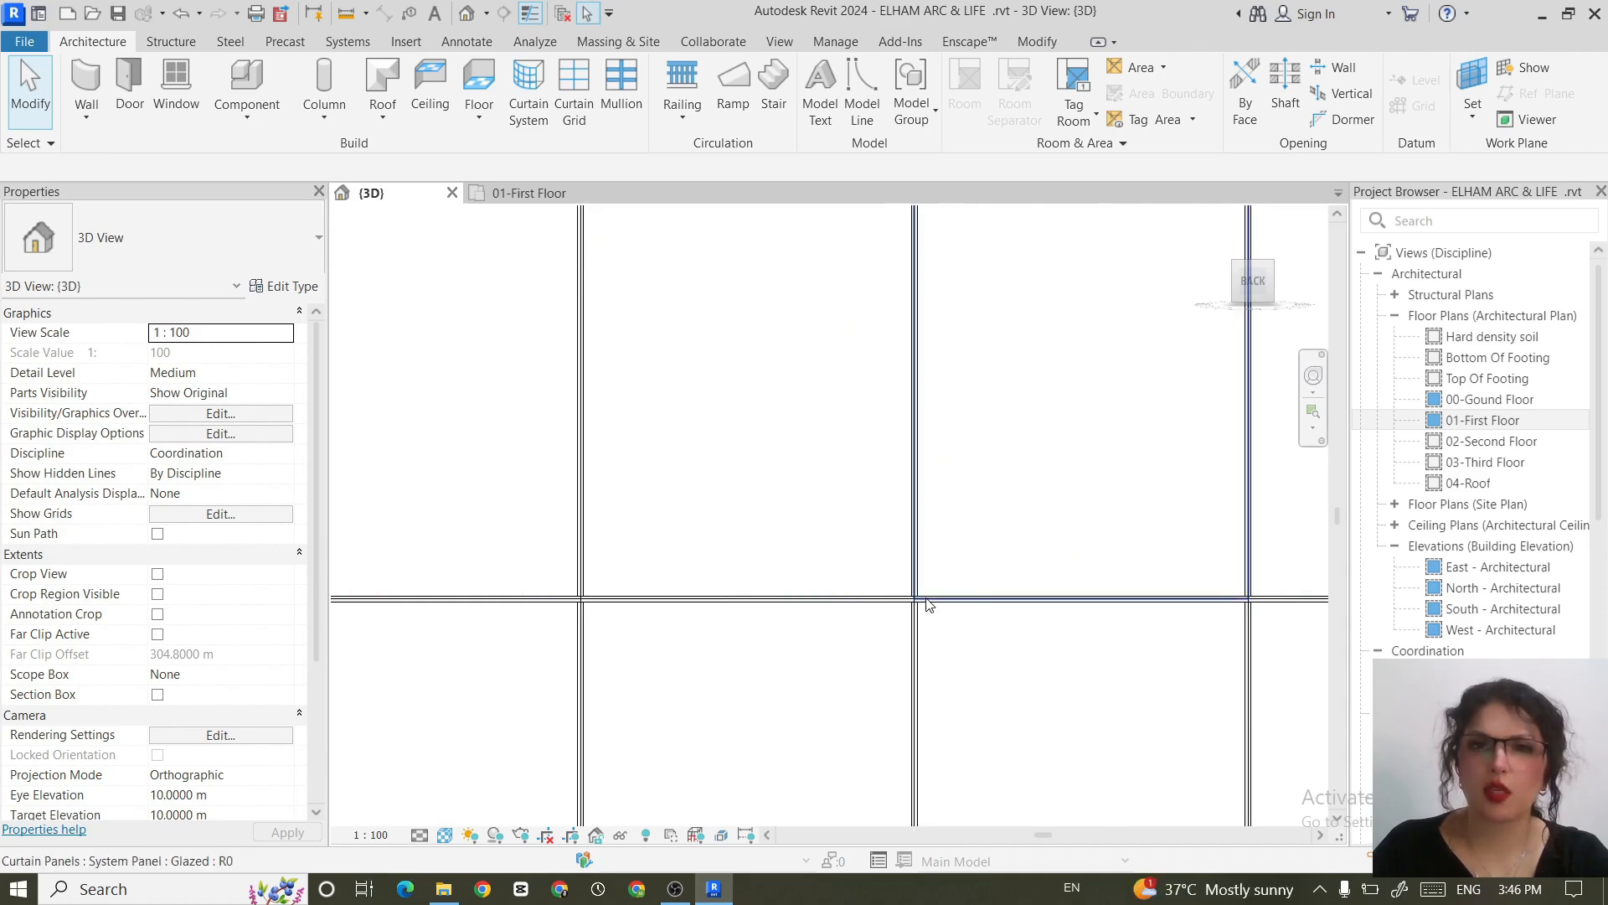
left_click(928, 605)
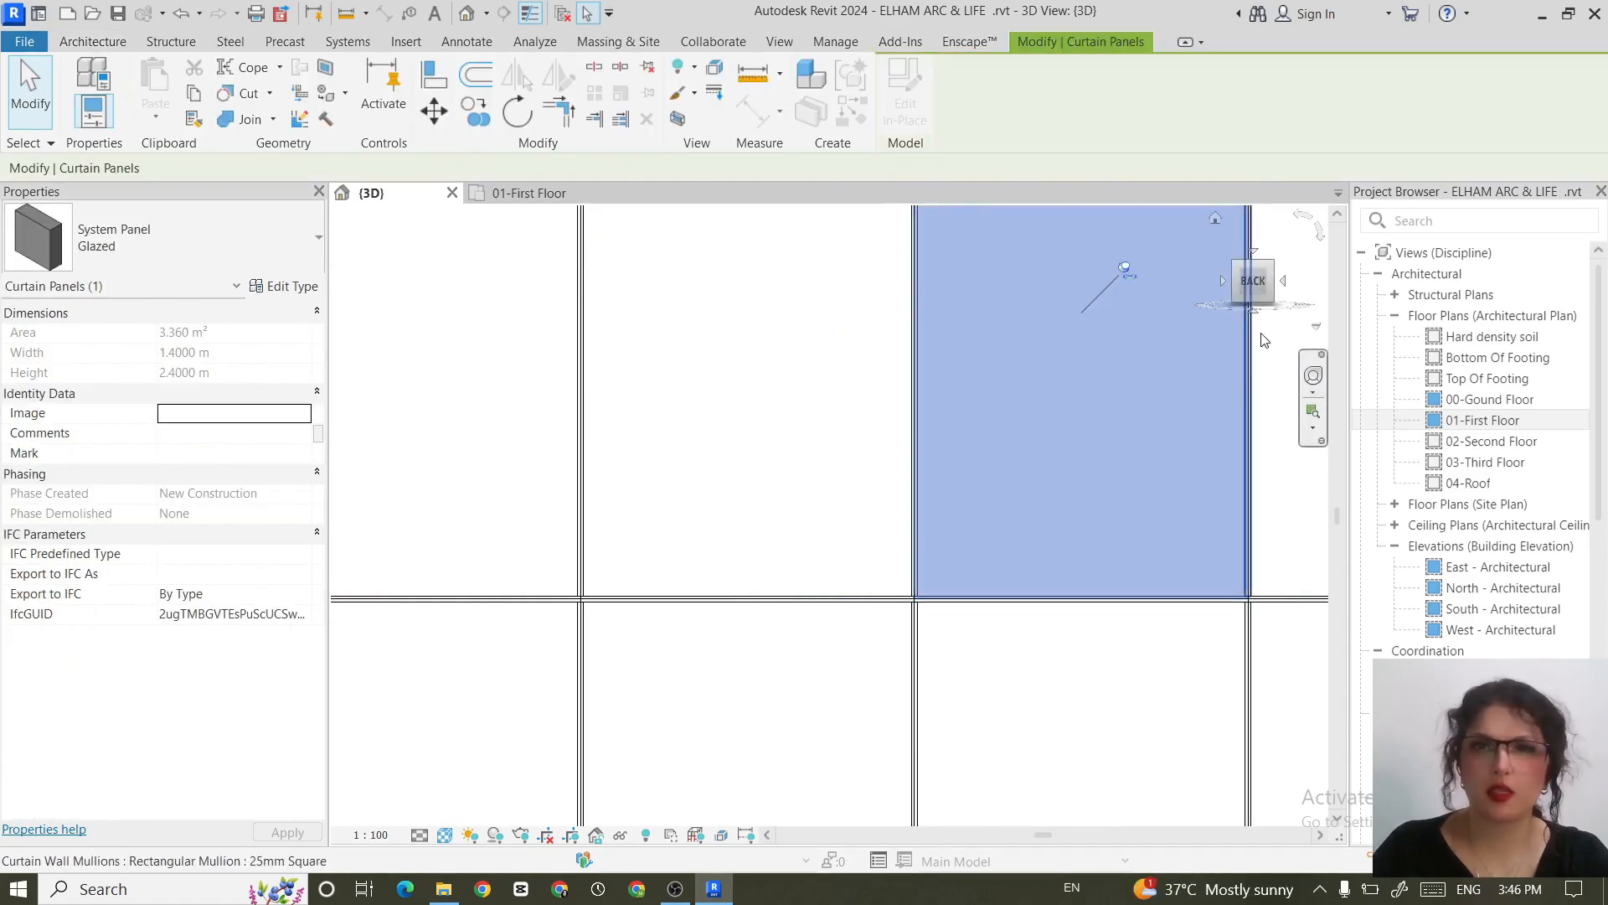
scroll(1259, 338, "down", 2)
middle_click_drag(1258, 339, 971, 504)
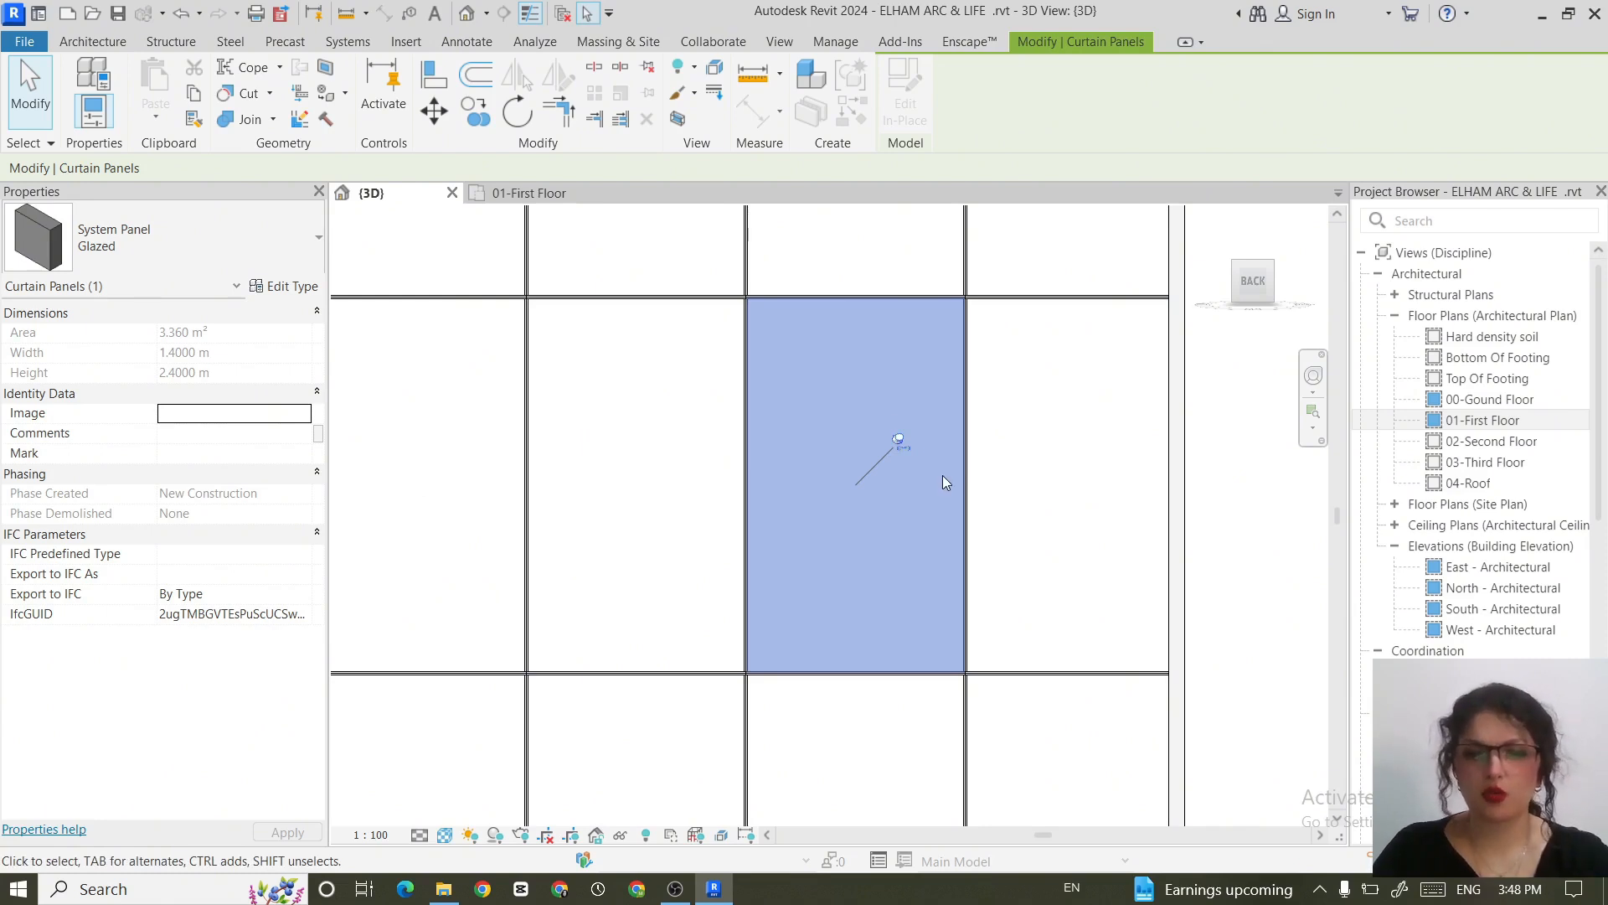
key("u")
key("p")
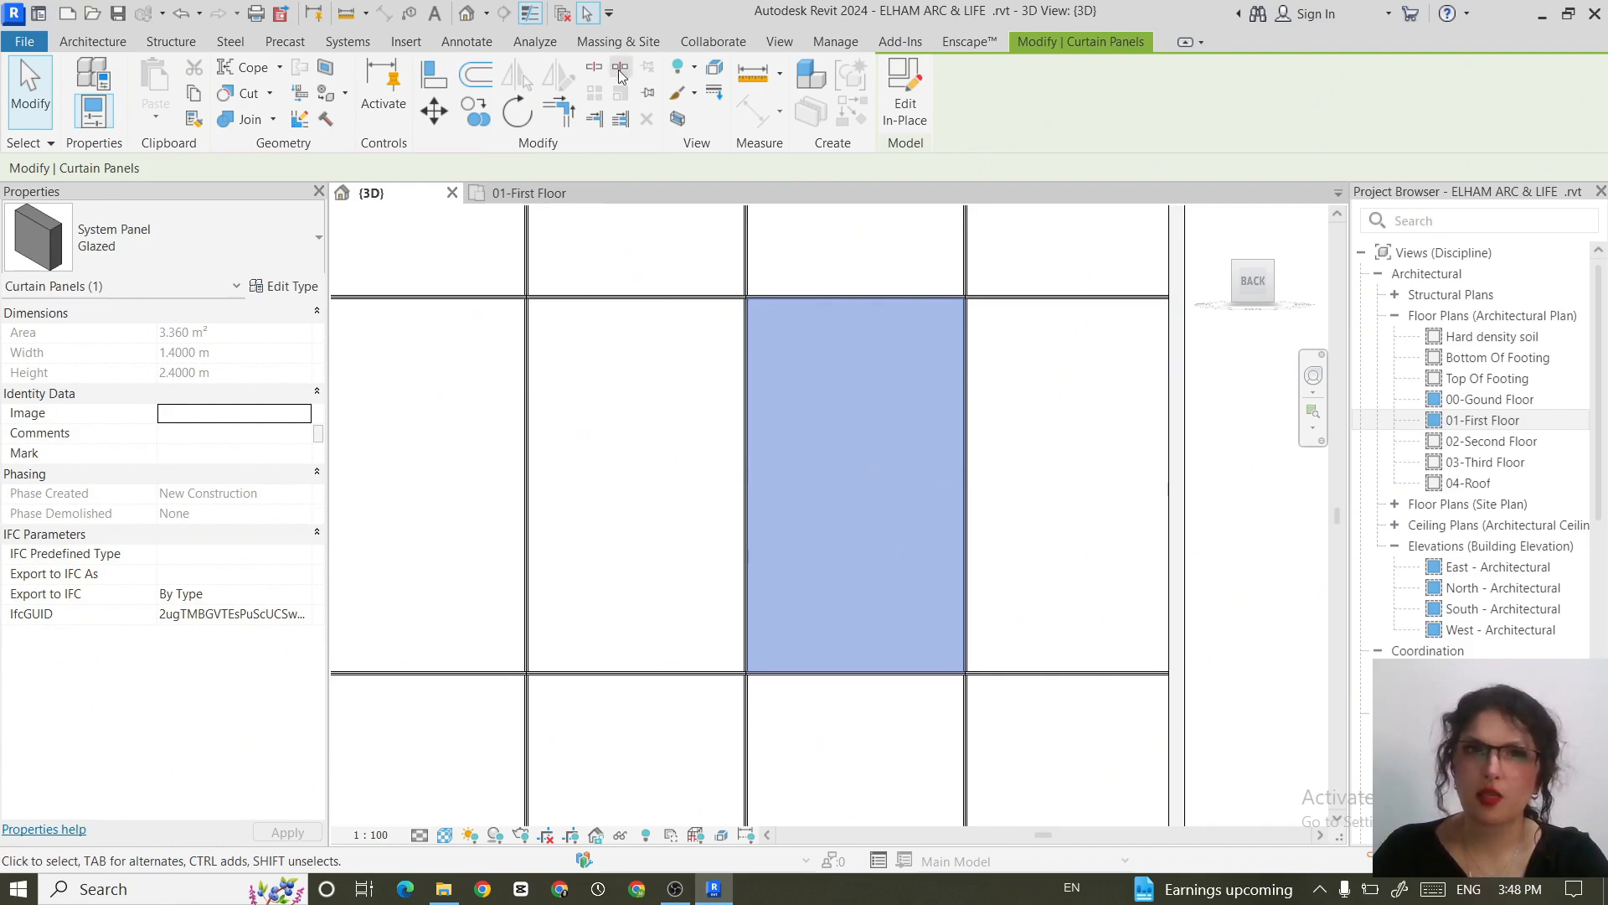
key("Escape")
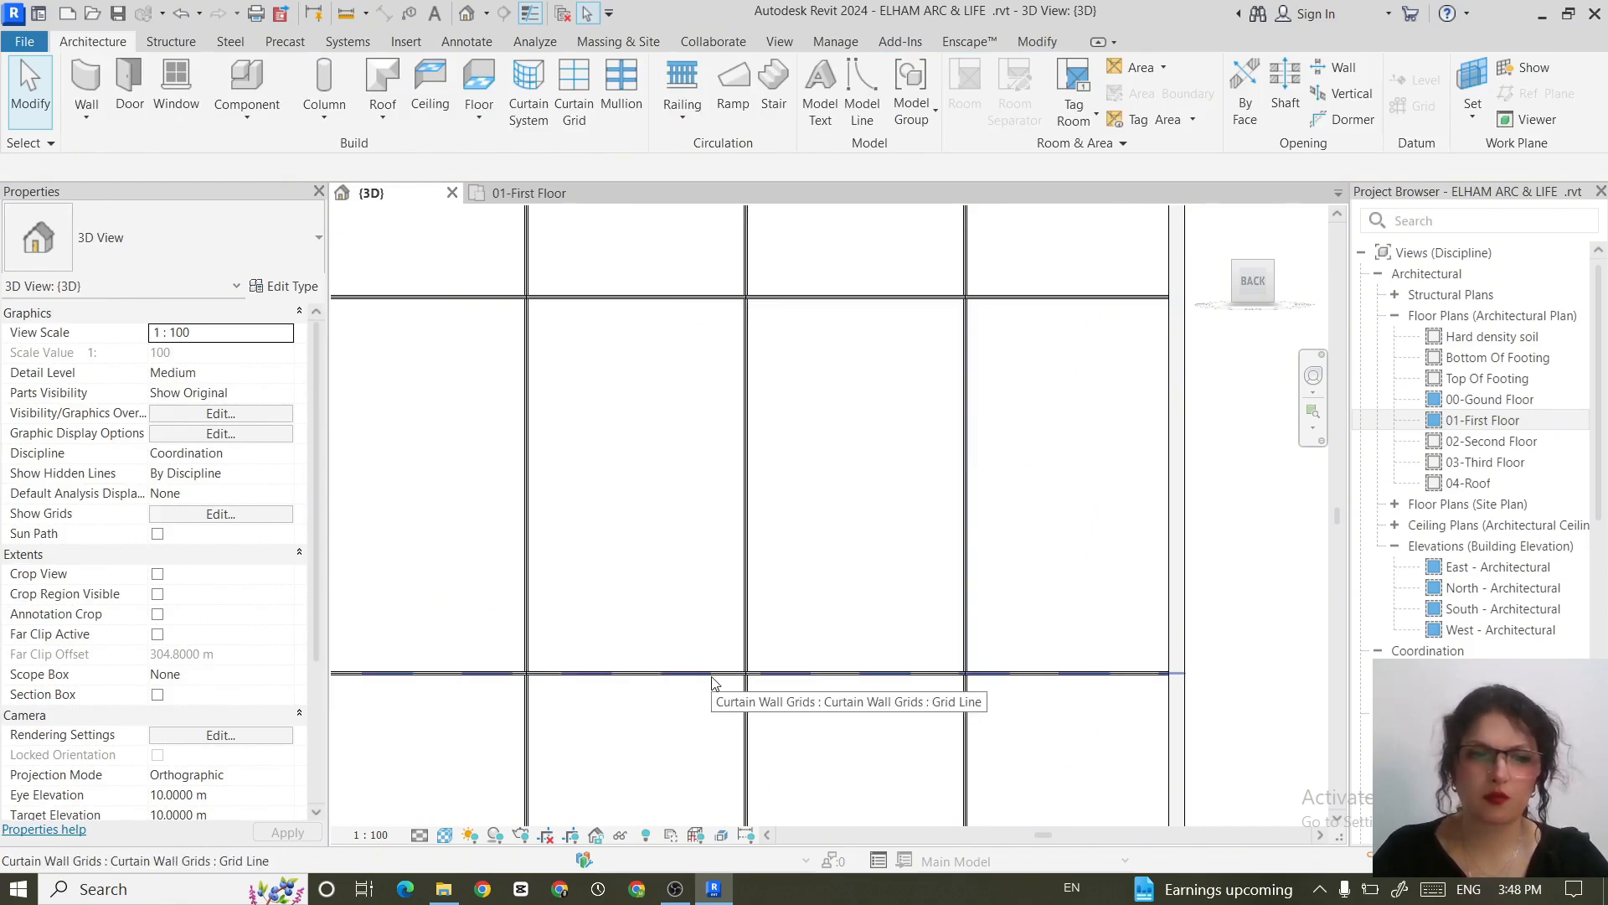
Step: Select the pinned glazed panel beside the unpinned one, then the unpinned panel itself, to compare their pin states
left_click(708, 672)
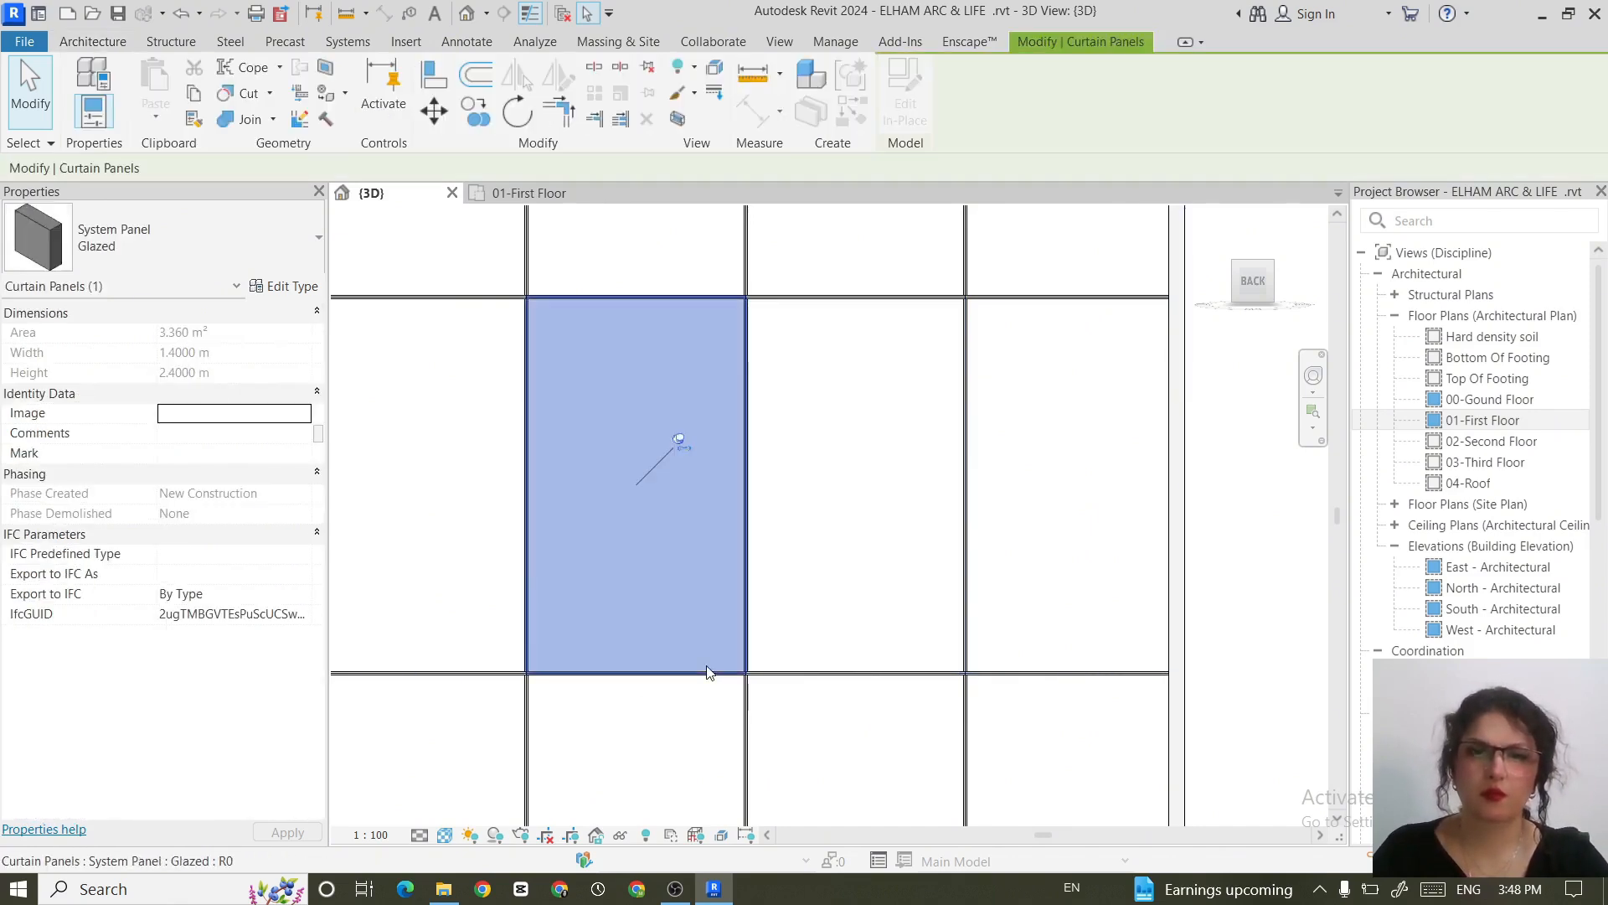
left_click(650, 73)
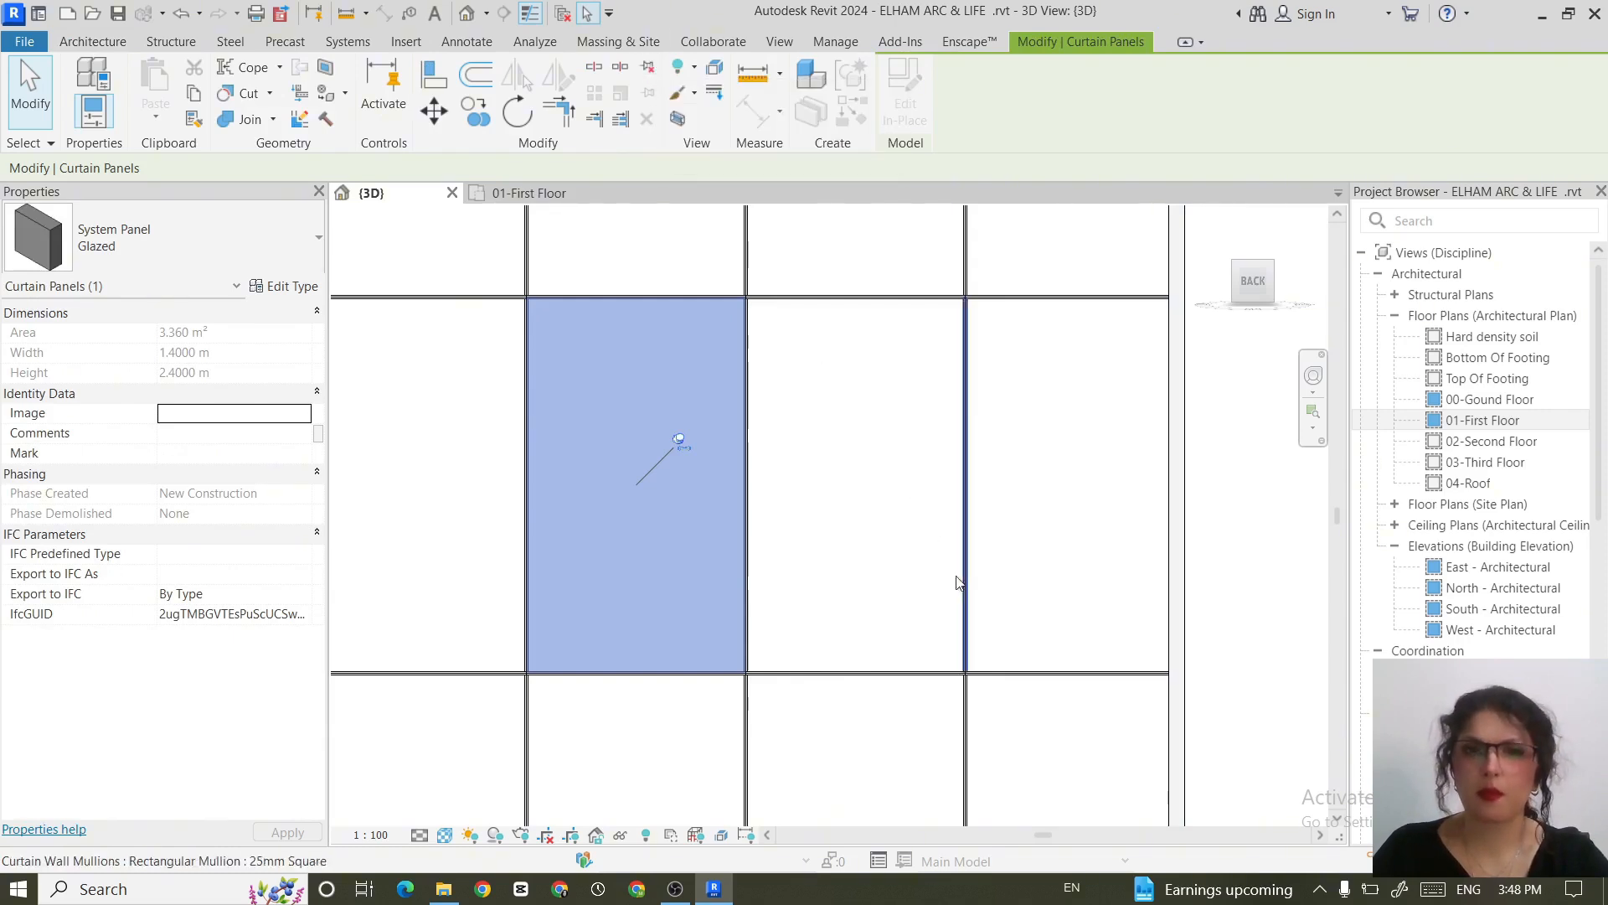
key("Escape")
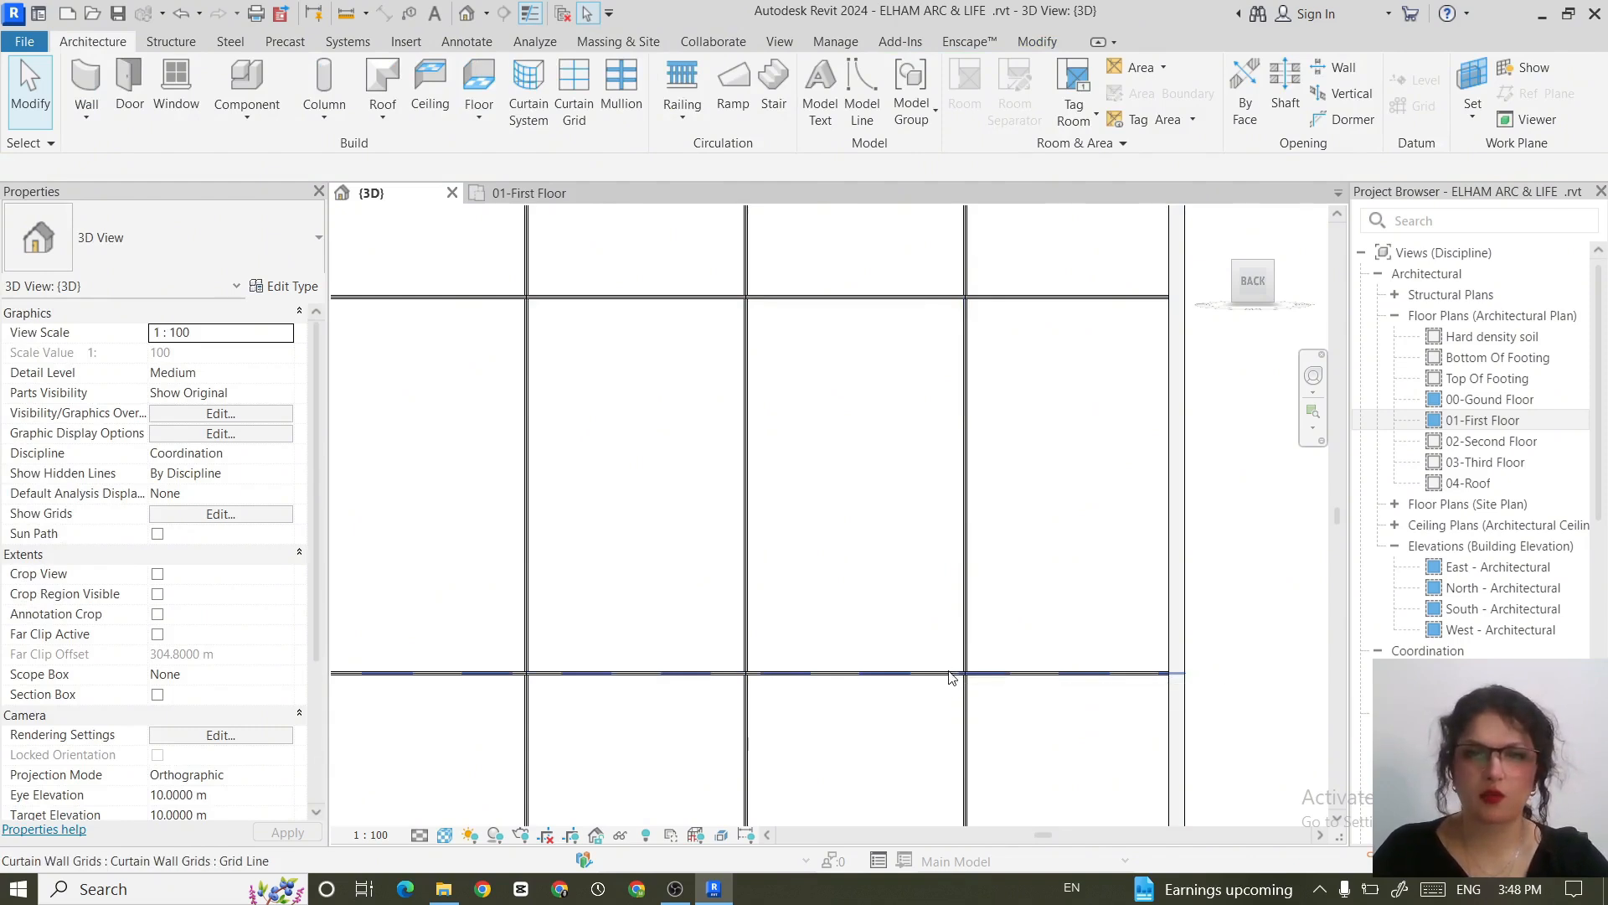
key("Tab")
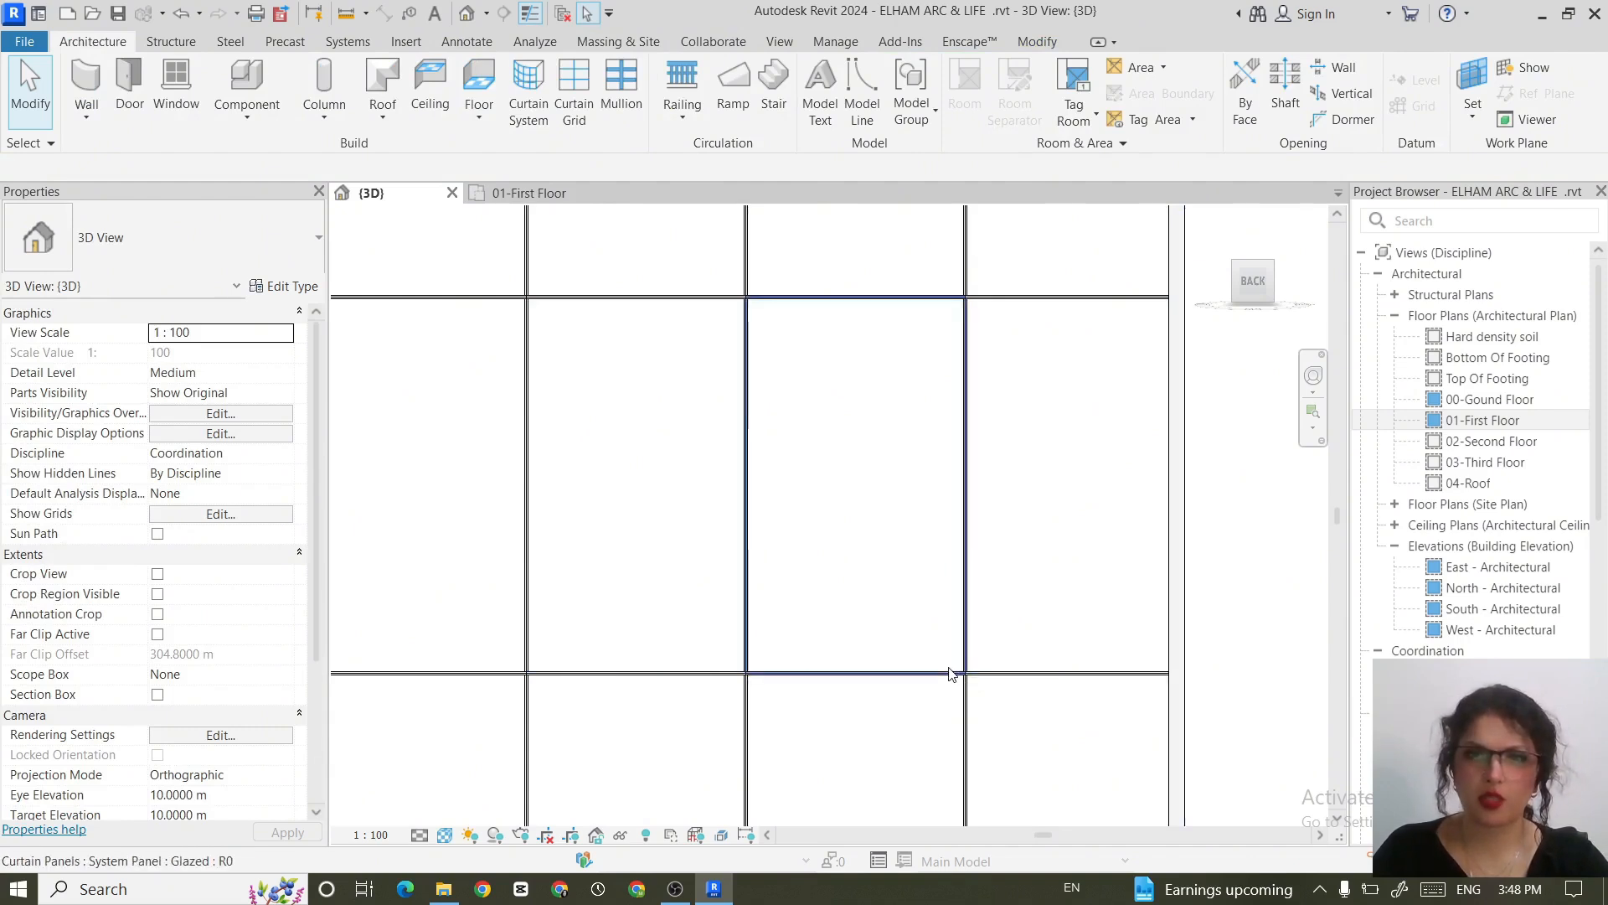
left_click(952, 675)
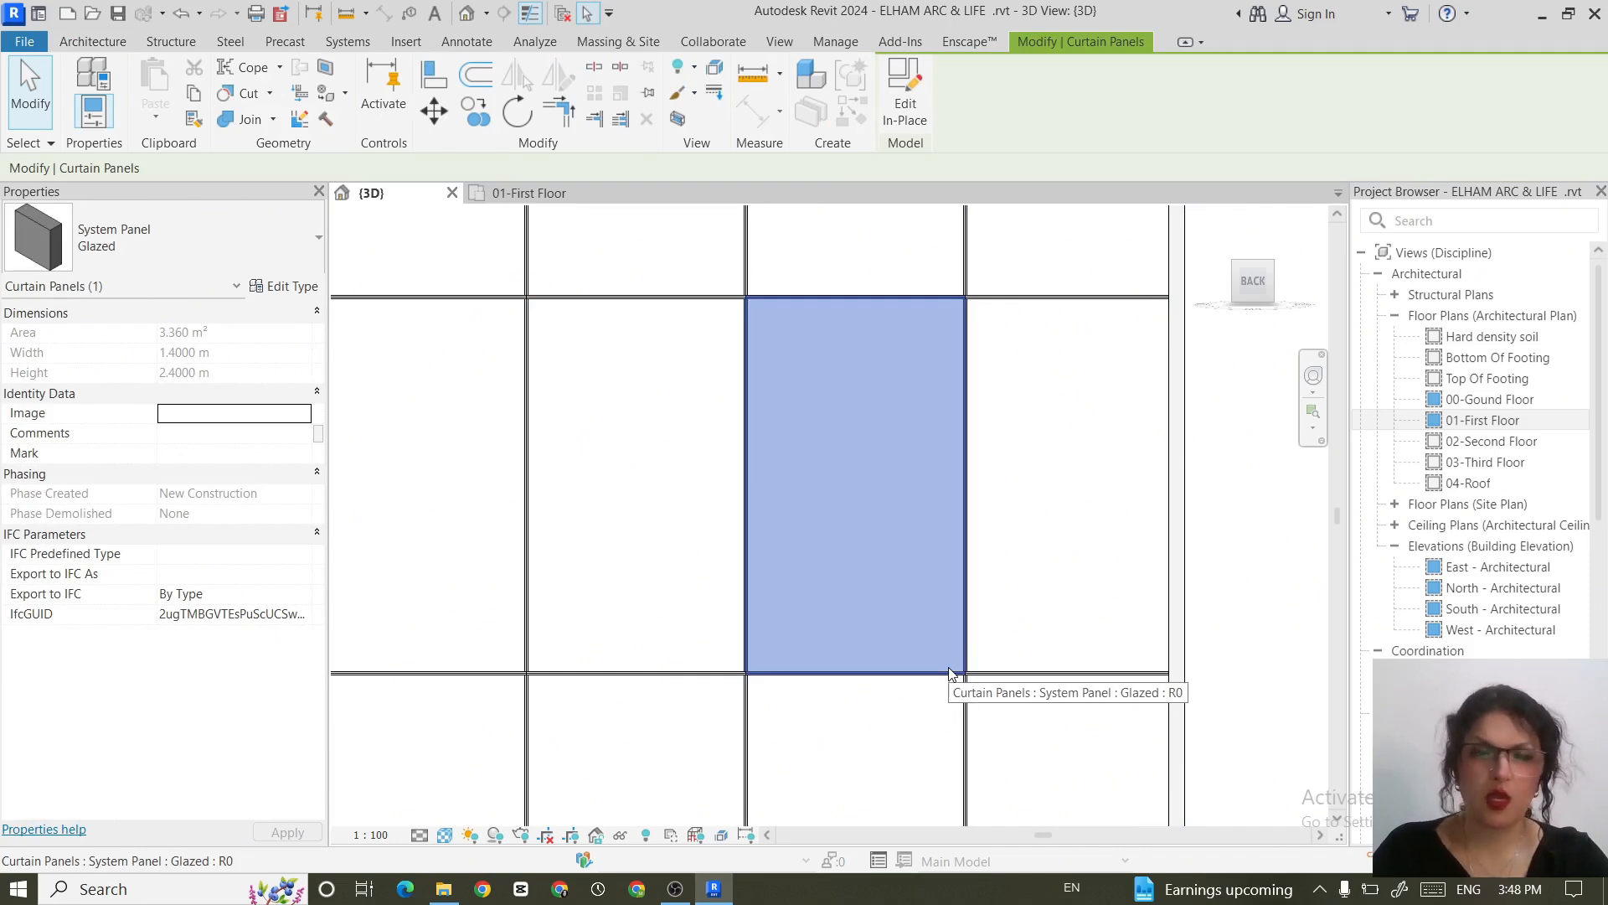
left_click(1082, 644)
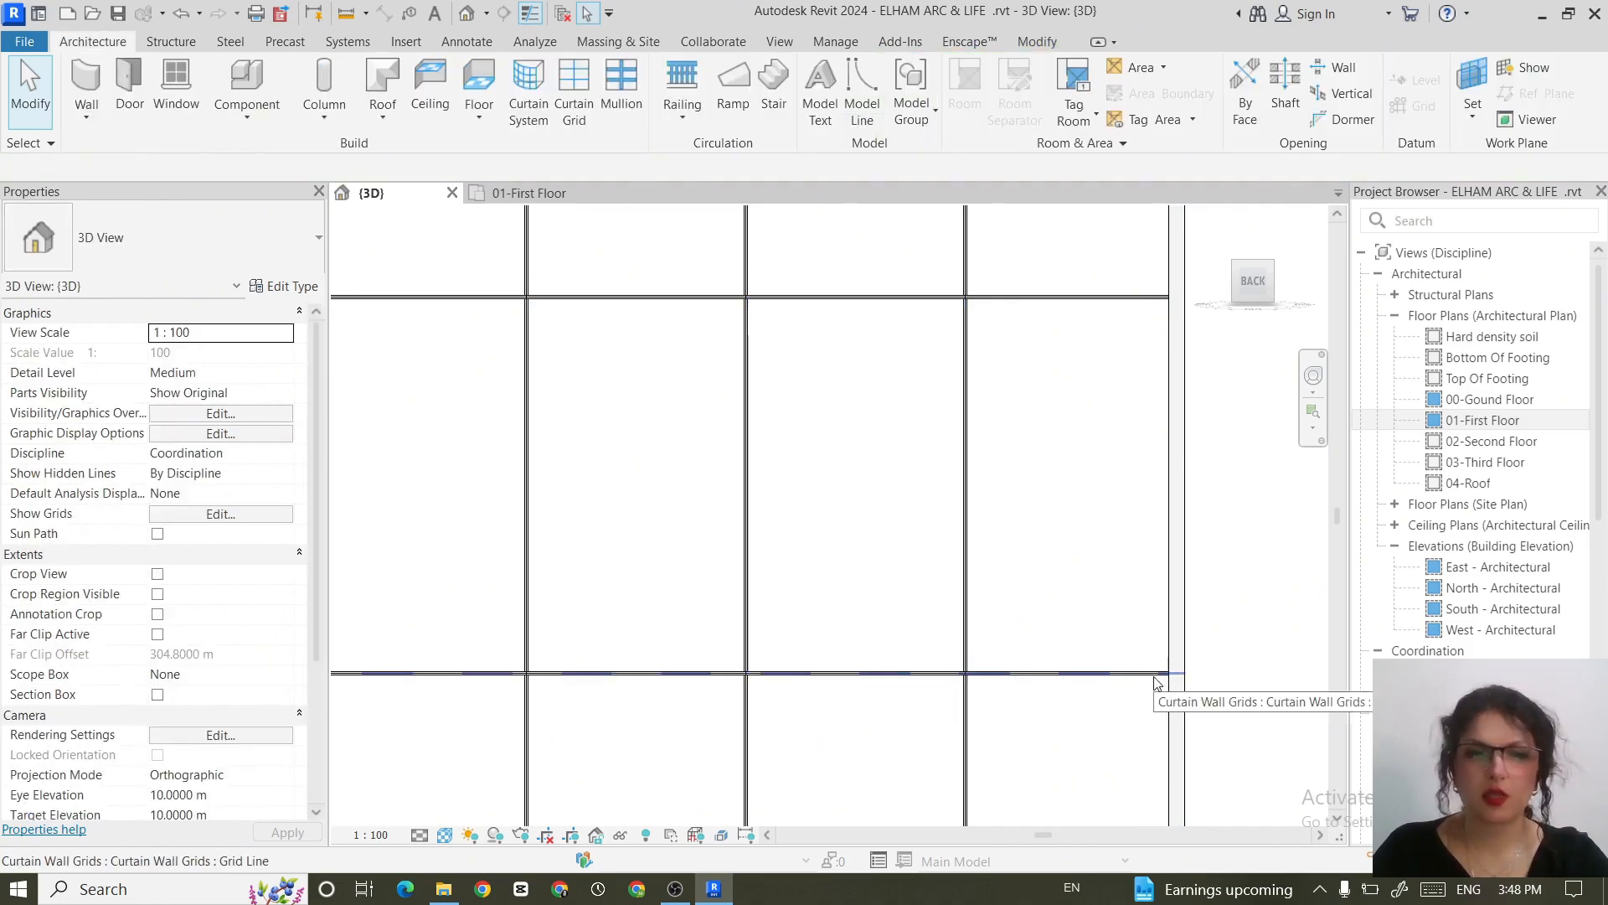
Step: Select the pinned glazed panel next to the right border mullion and inspect its type properties without changing them
key("Tab")
left_click(1156, 679)
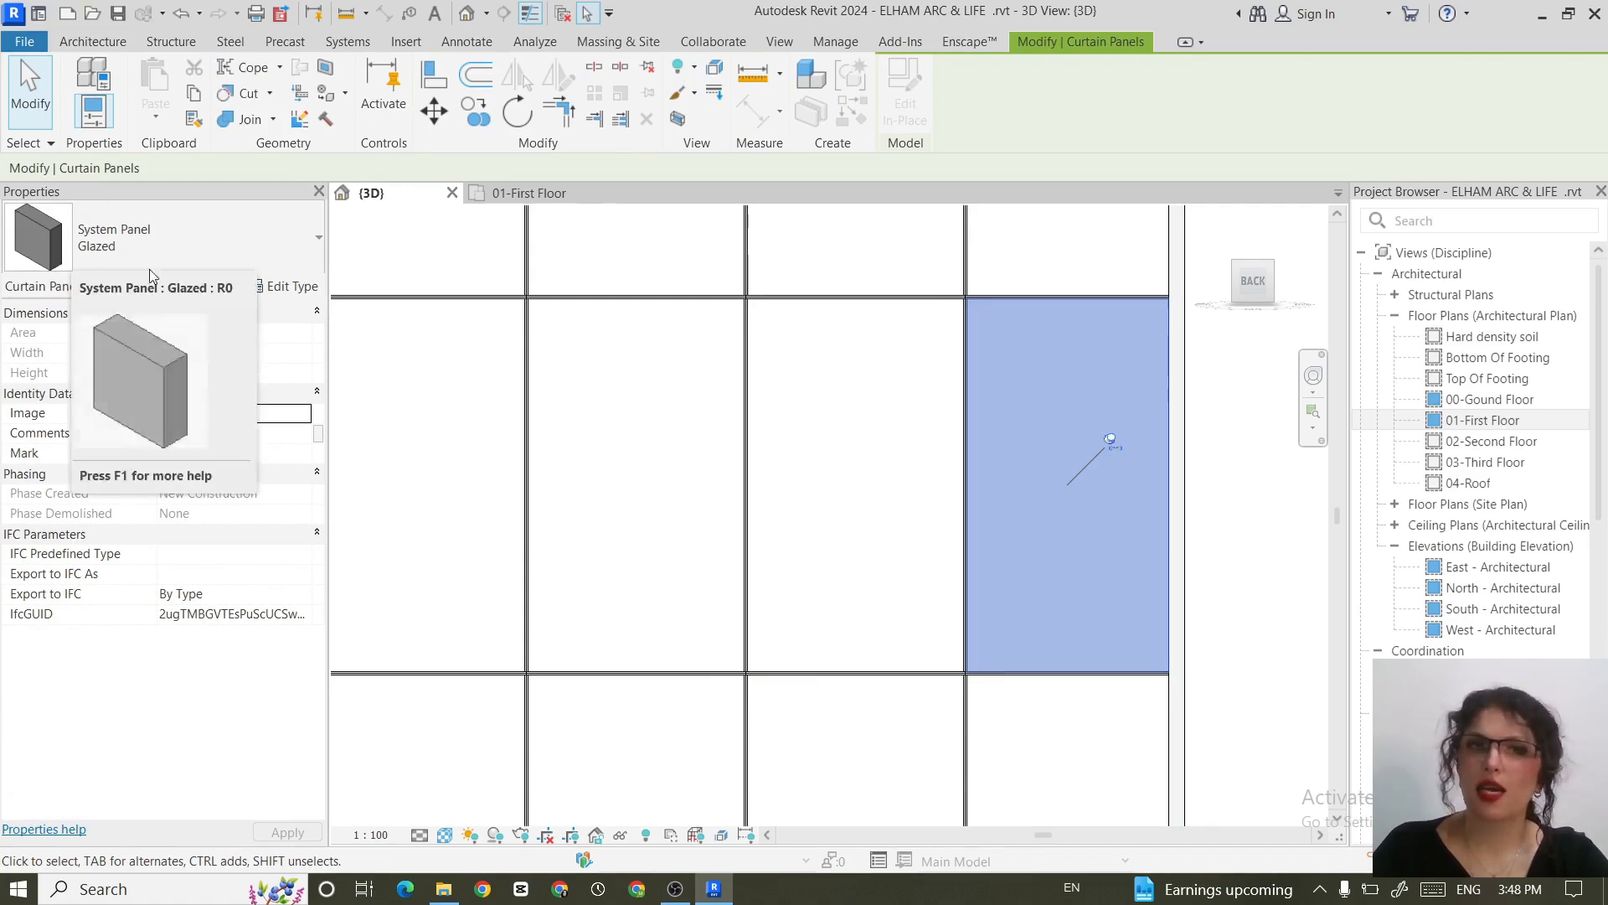
left_click(285, 286)
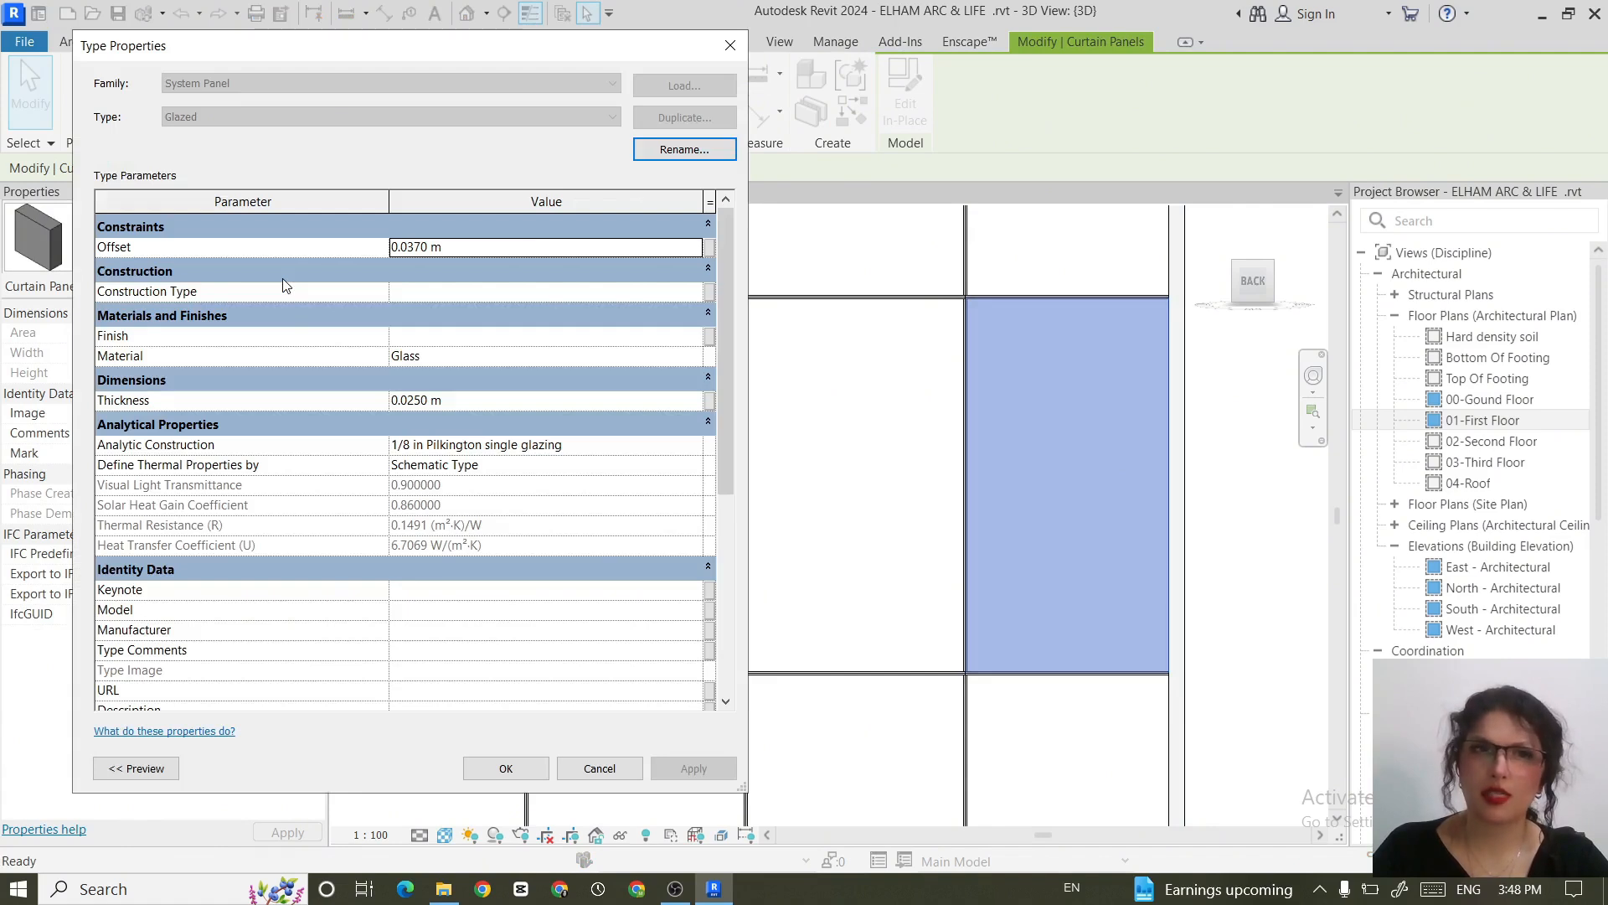
left_click(733, 44)
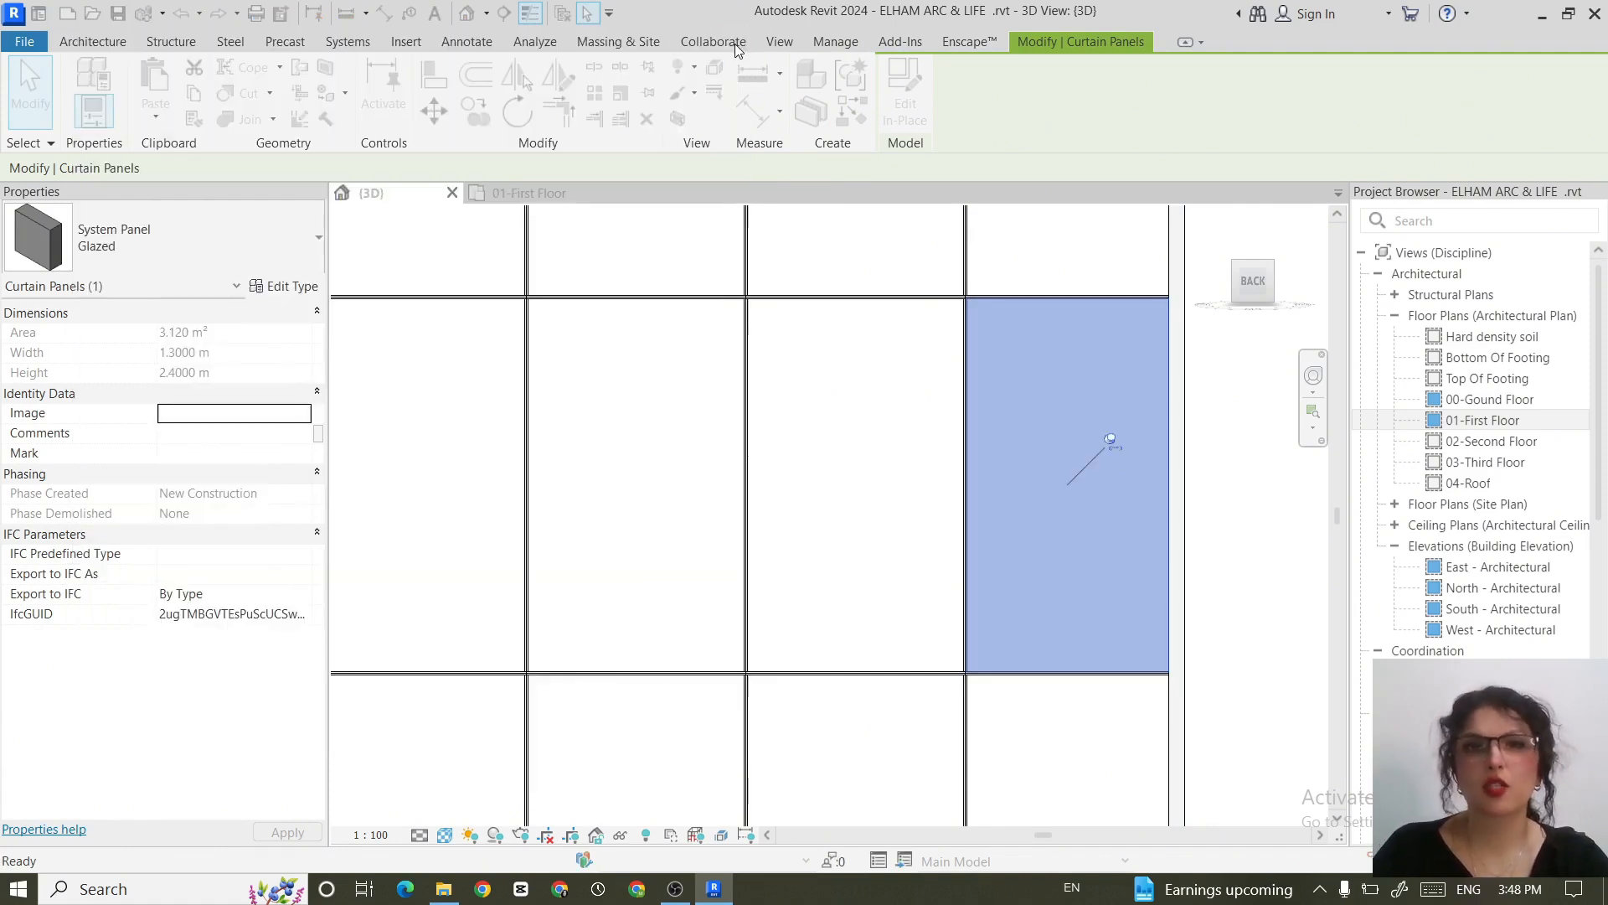
key("Escape")
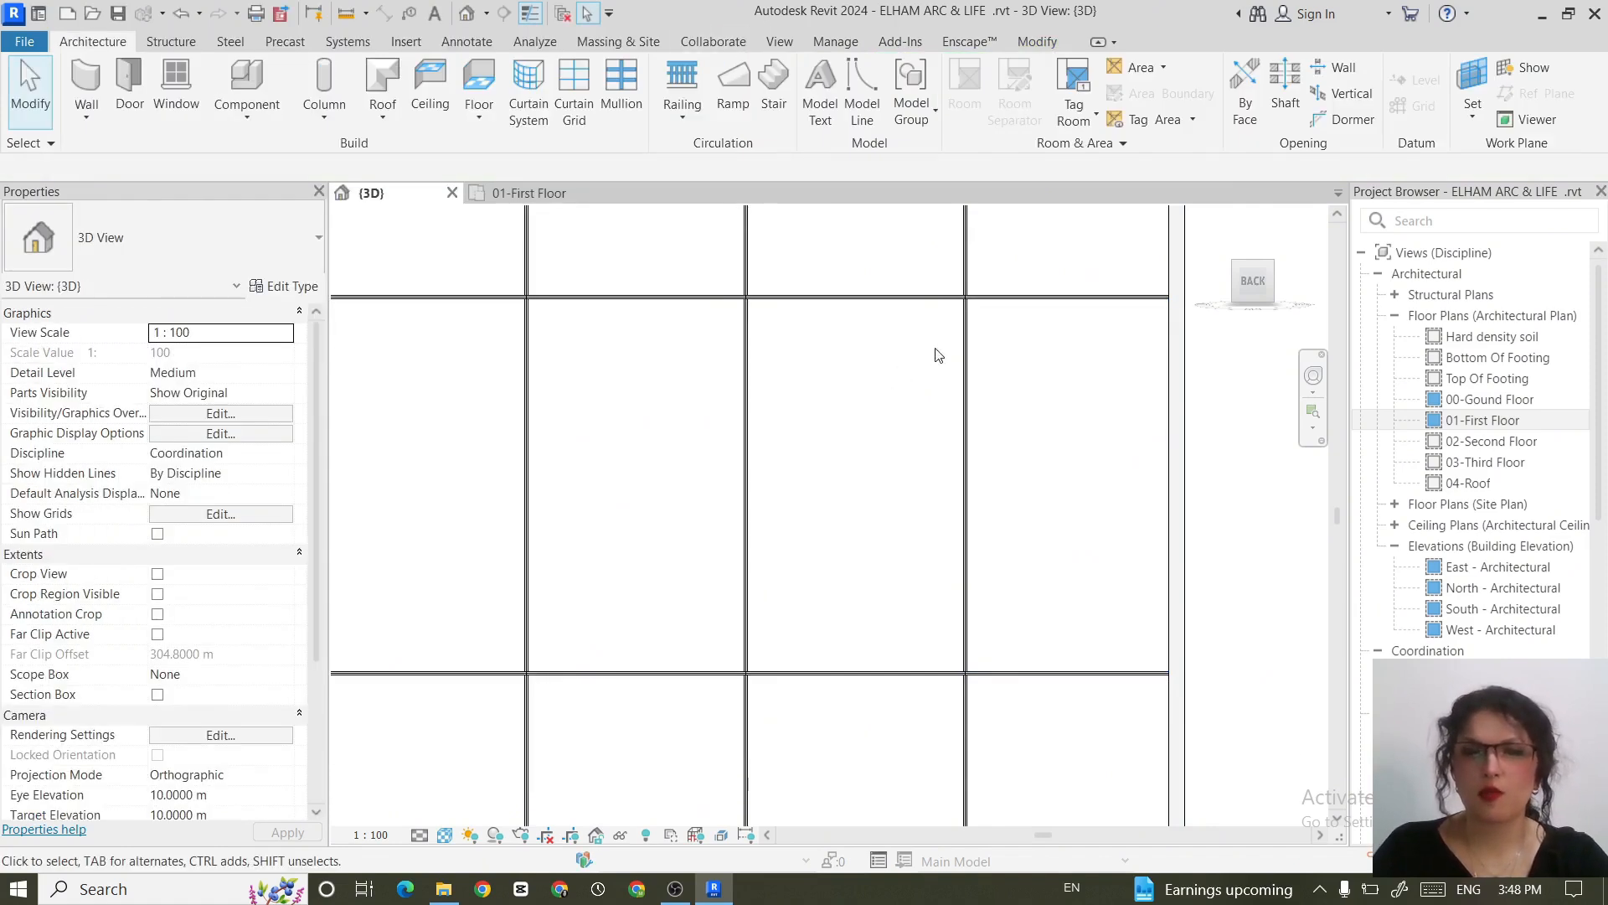
Step: Change the unpinned curtain panel from Glazed to the System Panel type Solid and clear the selection
left_click(955, 670)
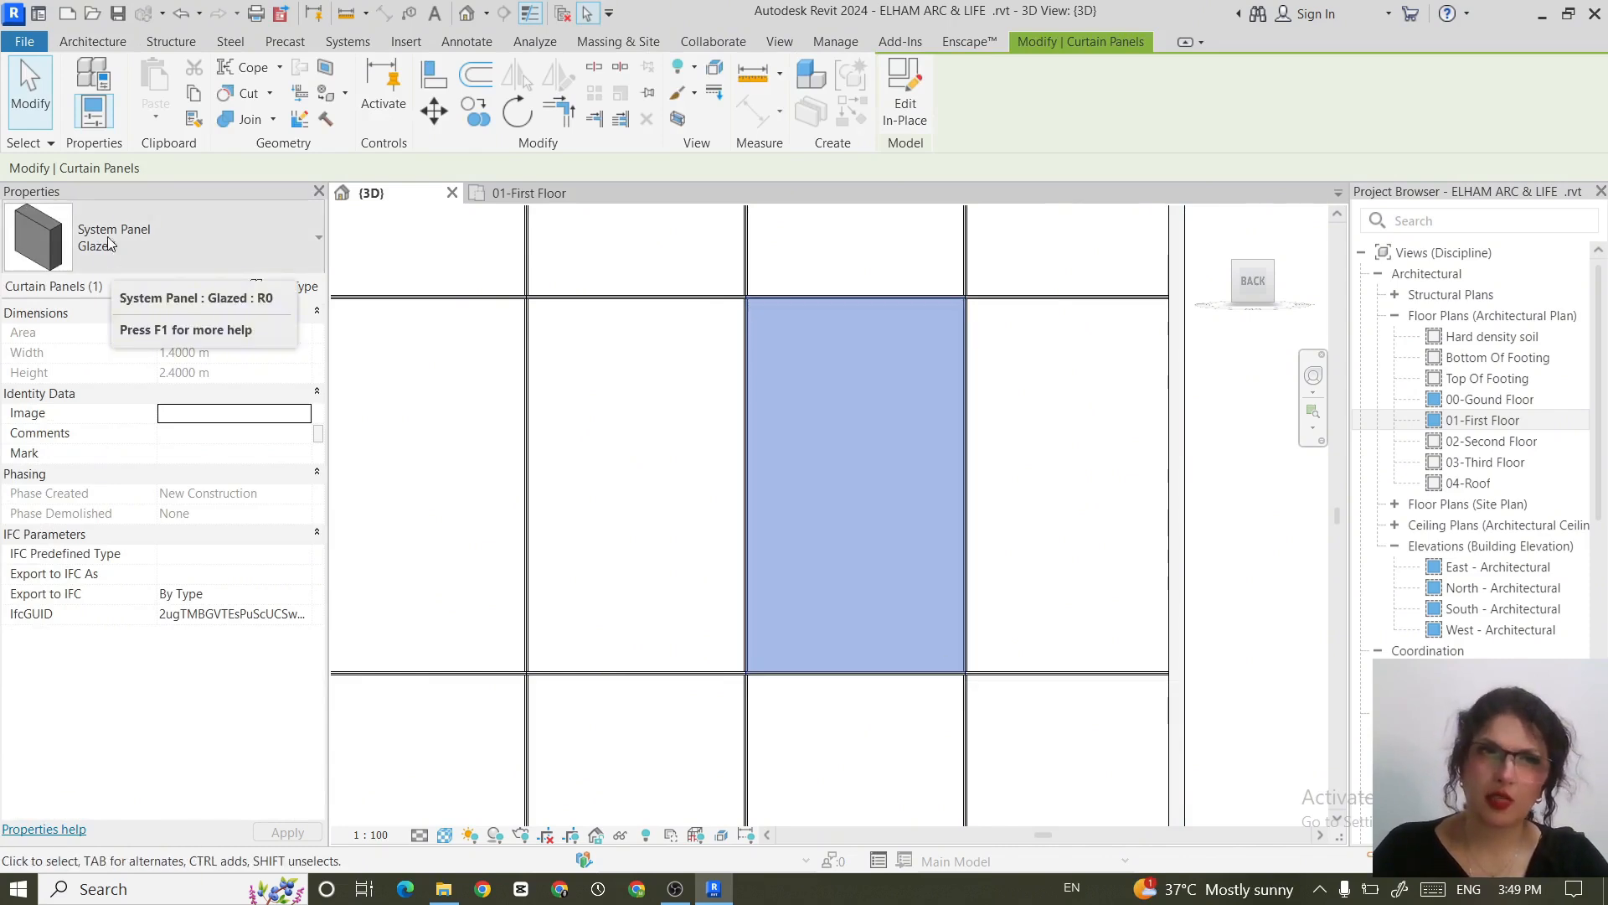
left_click(318, 235)
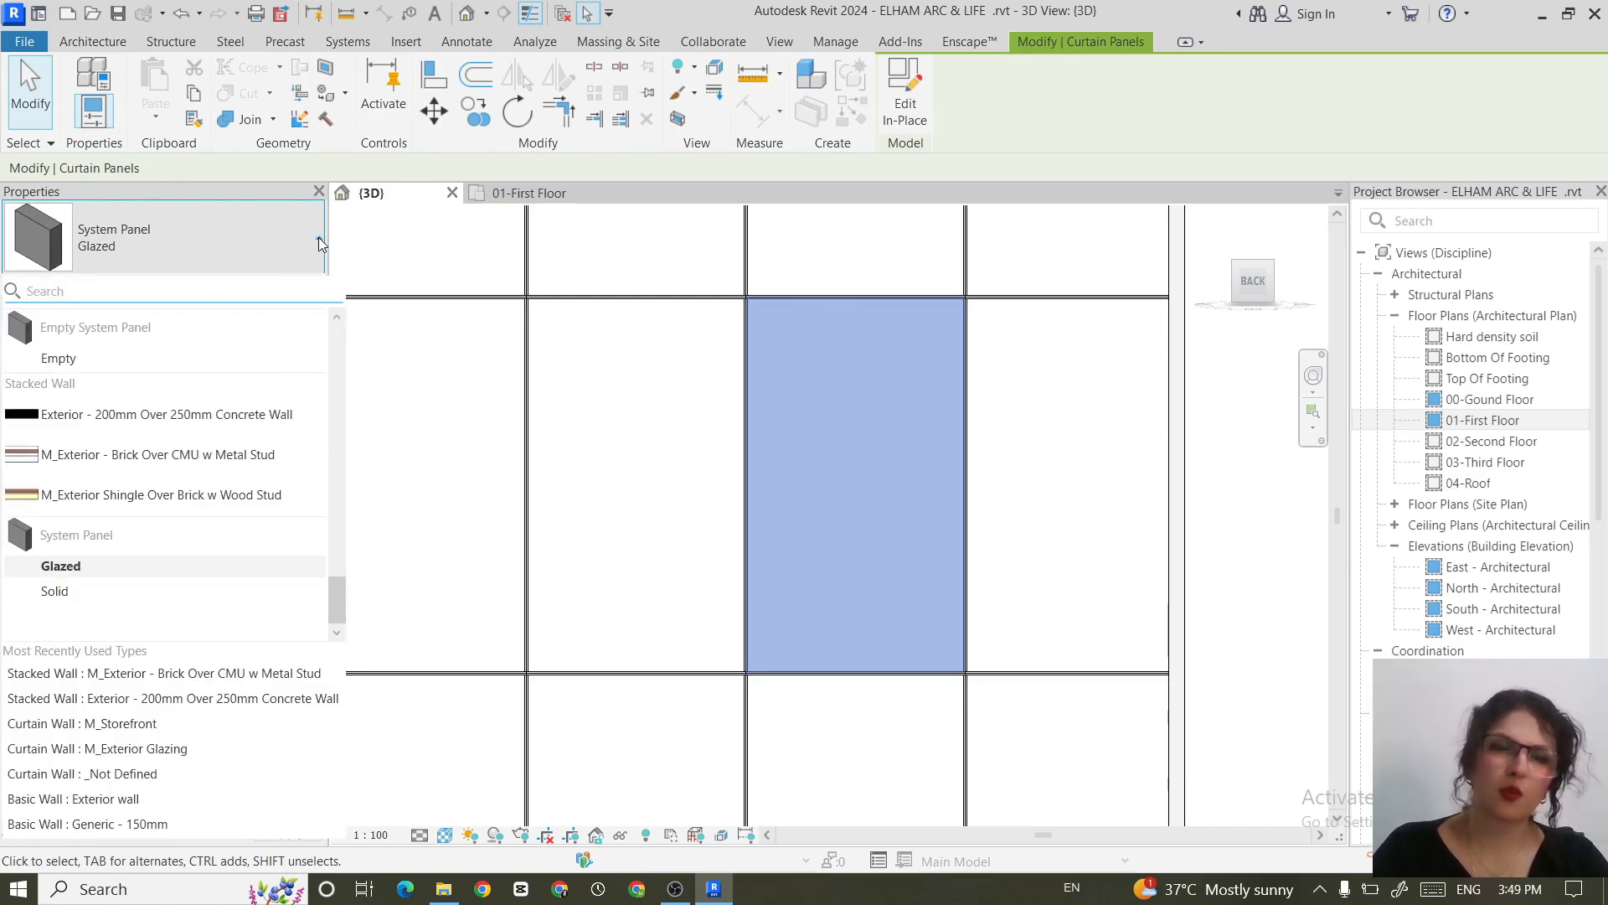
left_click(67, 592)
left_click(1071, 561)
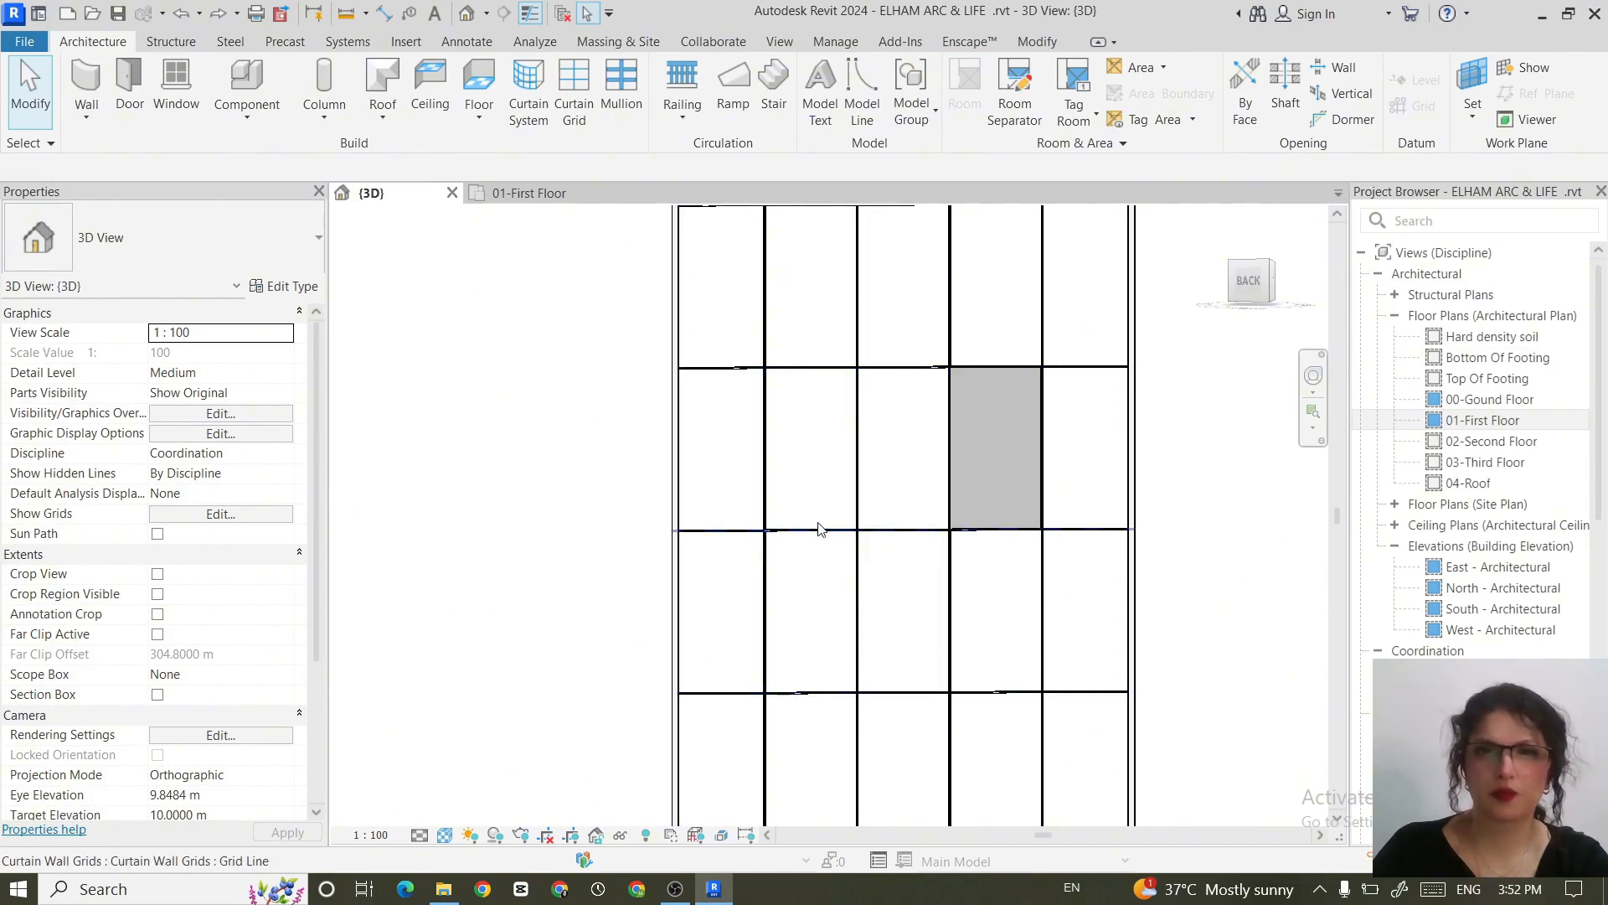
Step: Change the glazed panel two columns left of the Solid panel to Basic Wall type Soffit - 12mm GWB & Metal Stud and clear the selection
scroll(854, 526, "up", 4)
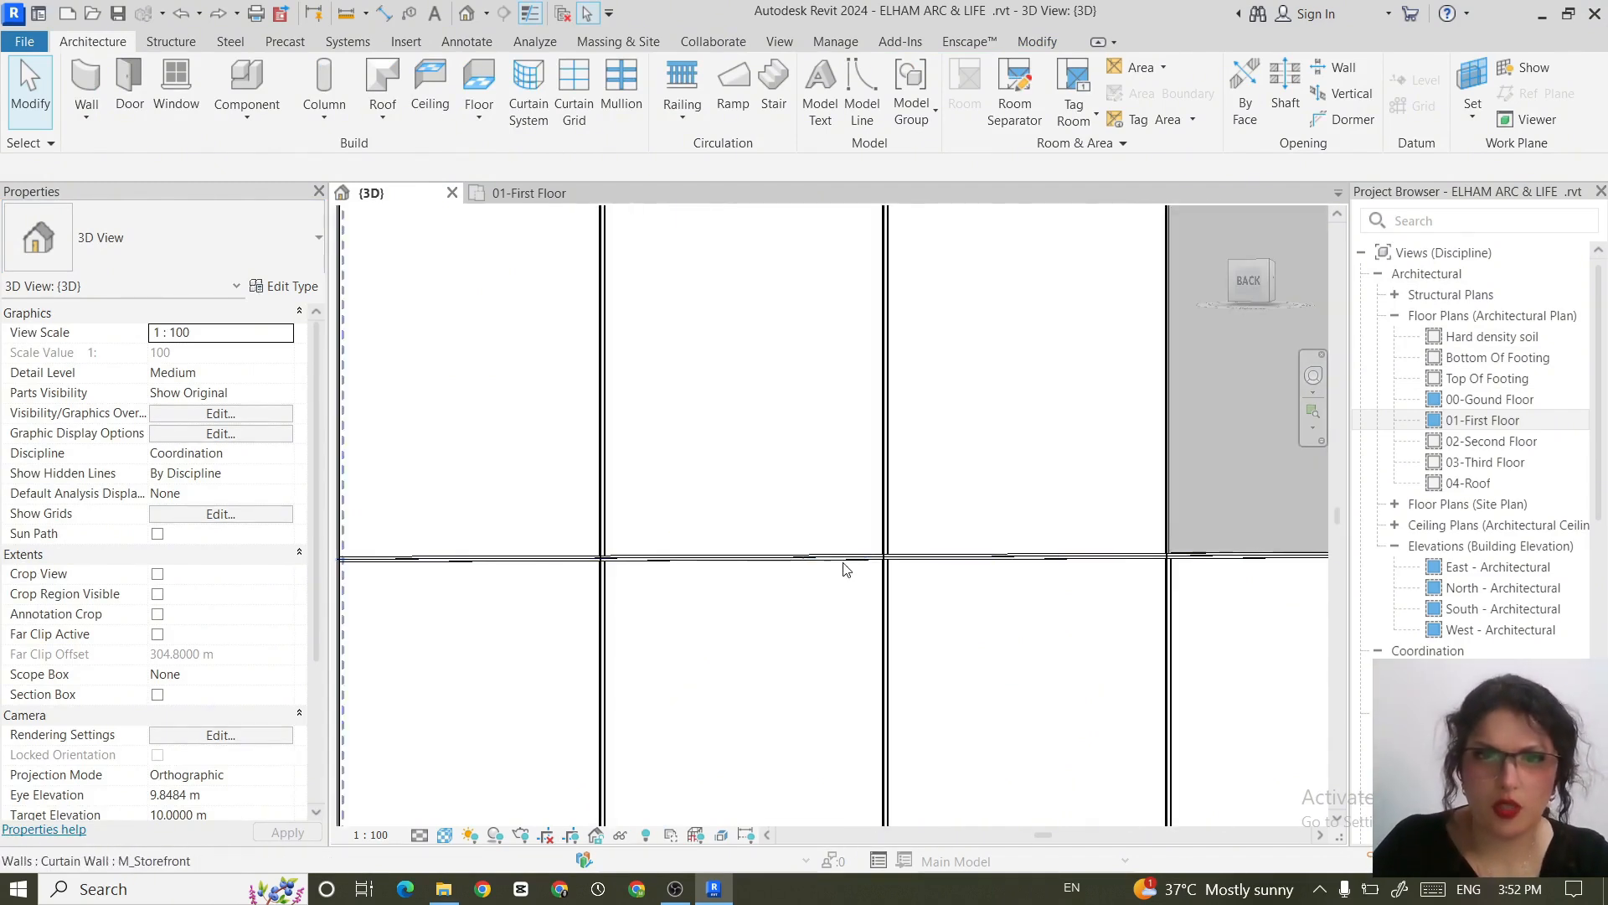
left_click(848, 546)
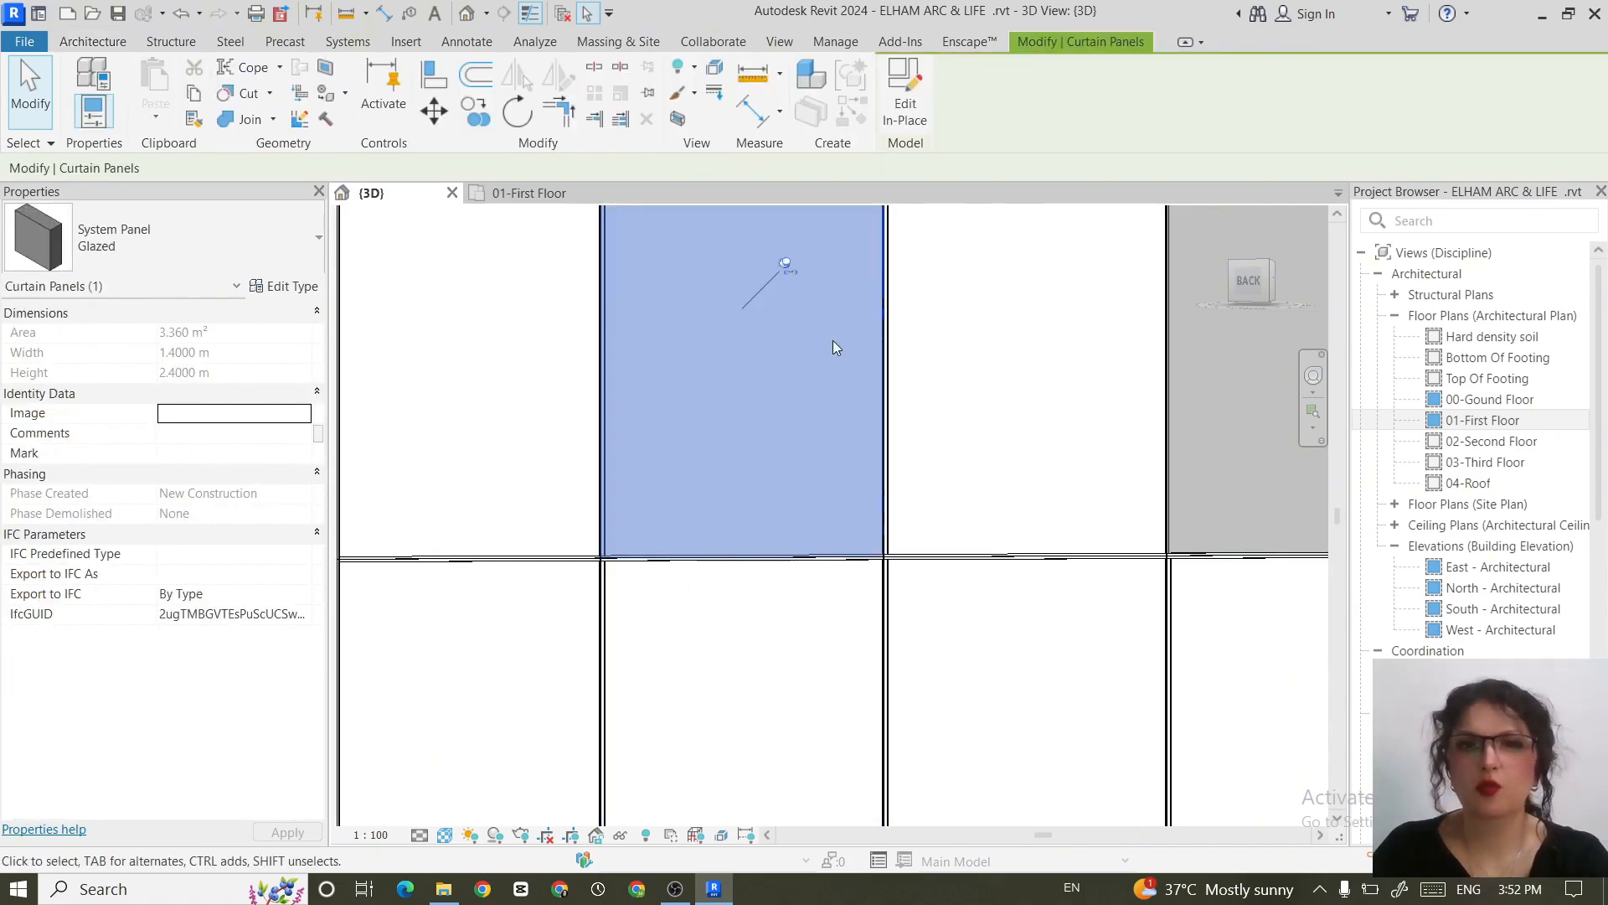
left_click(309, 235)
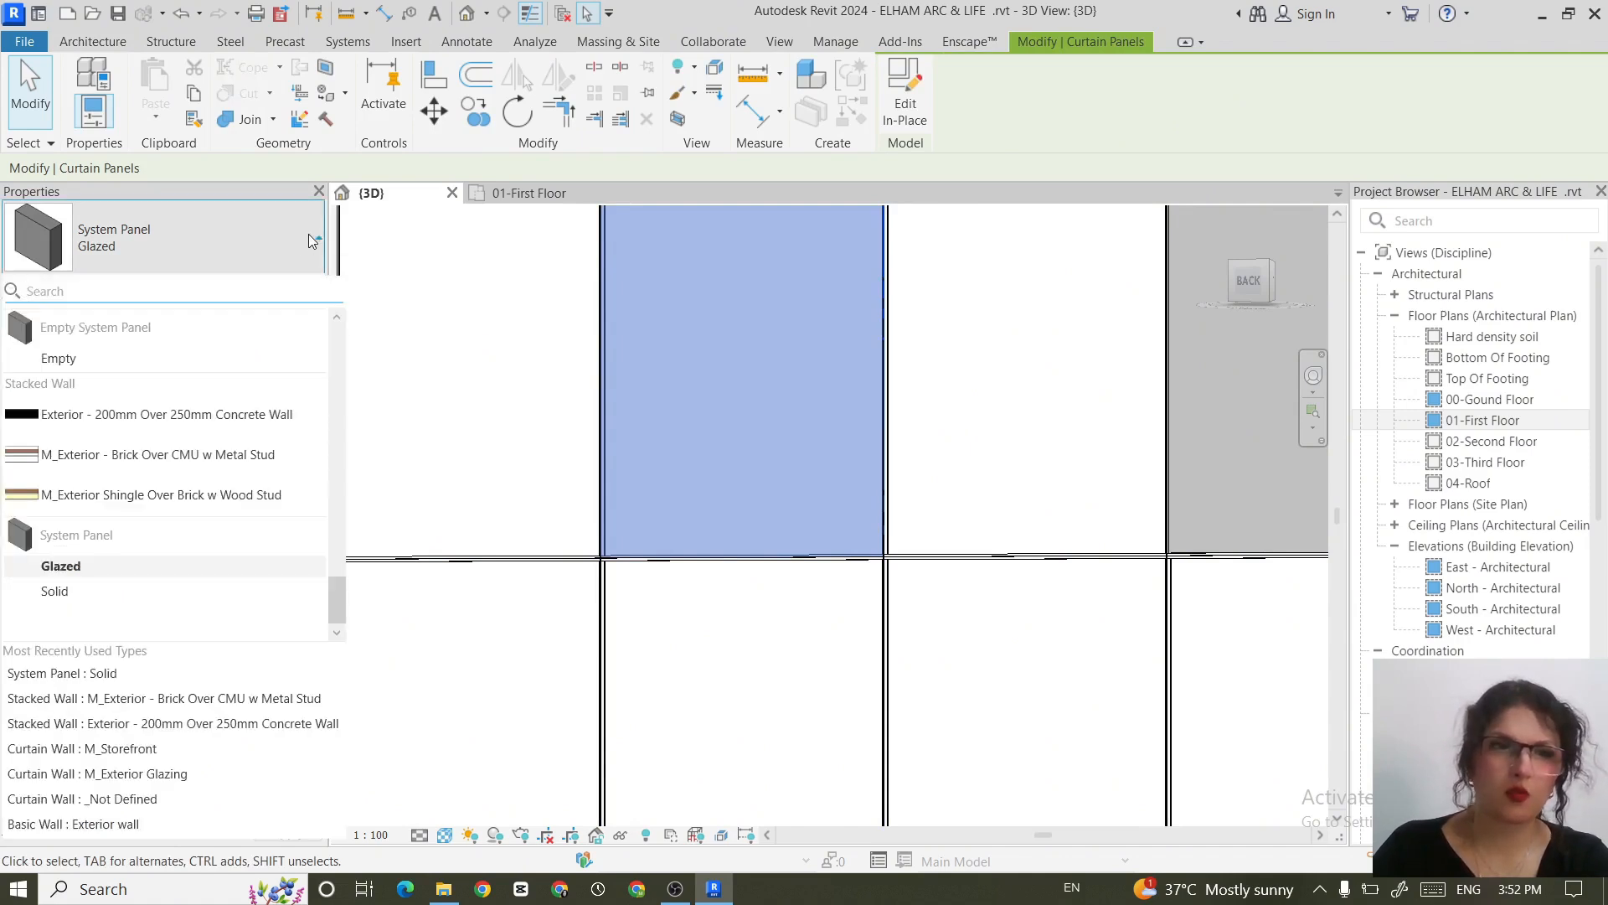
scroll(172, 595, "up", 10)
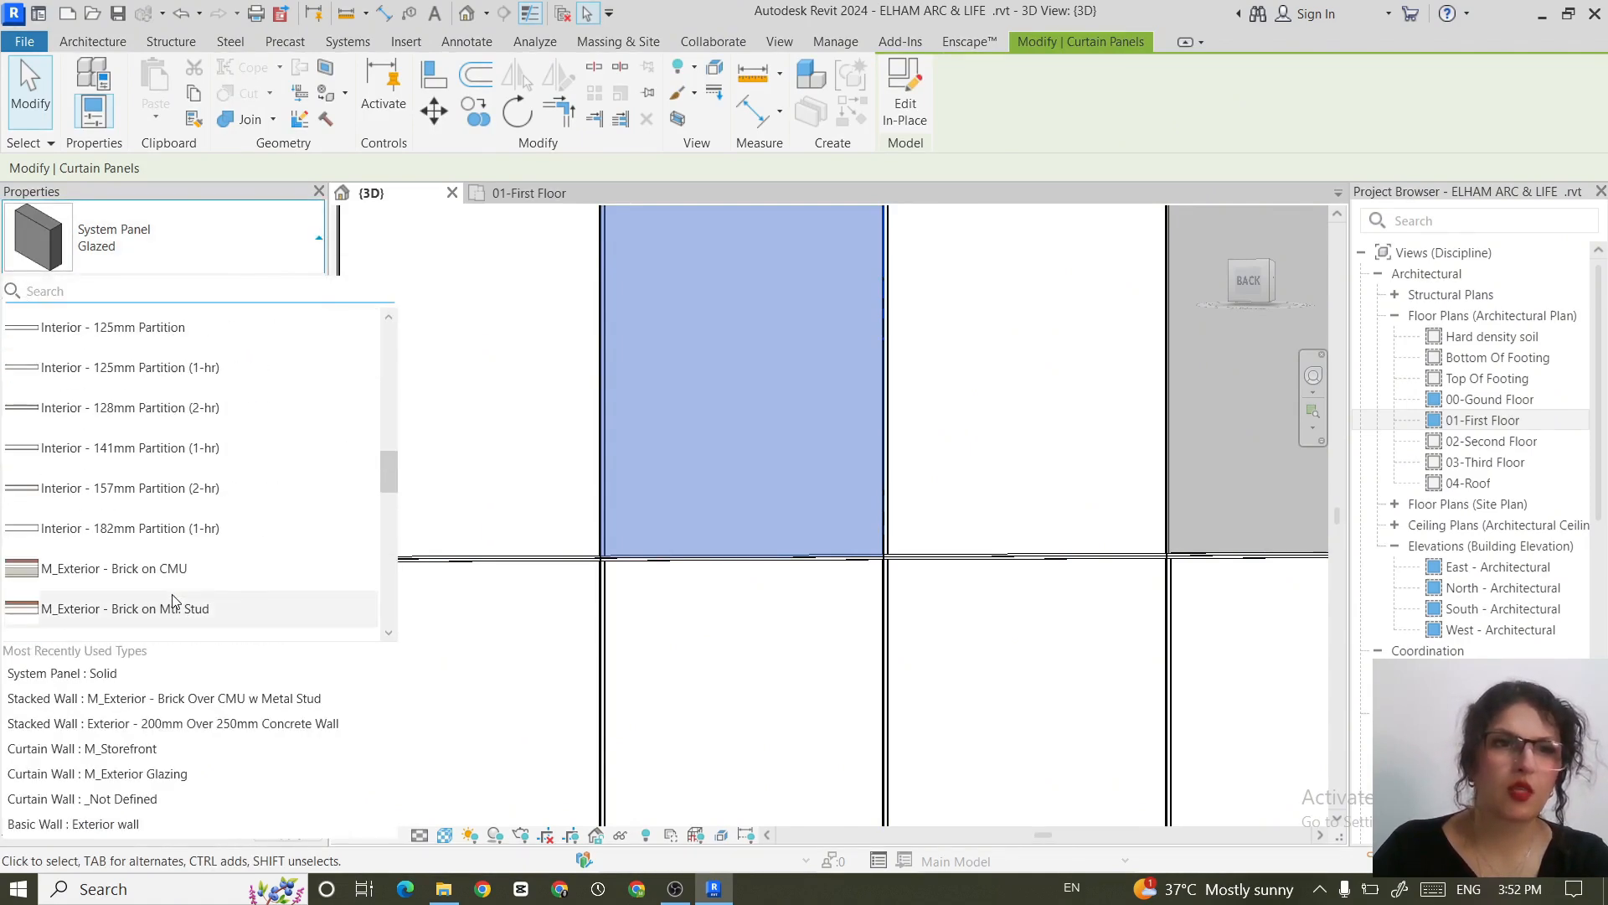
scroll(172, 595, "down", 4)
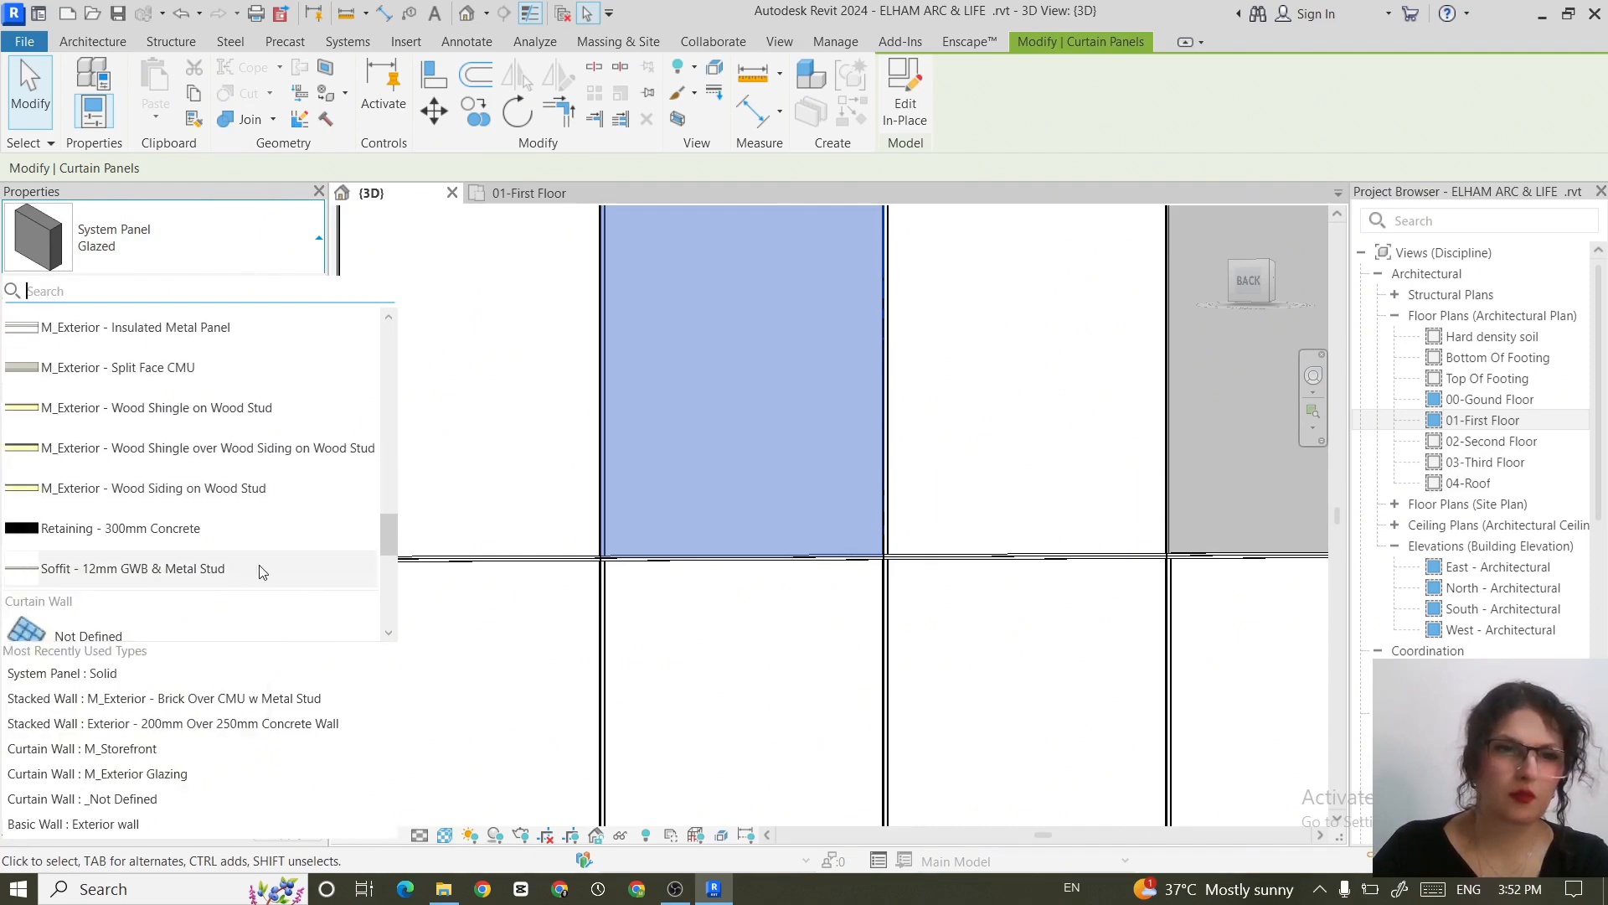
left_click(133, 569)
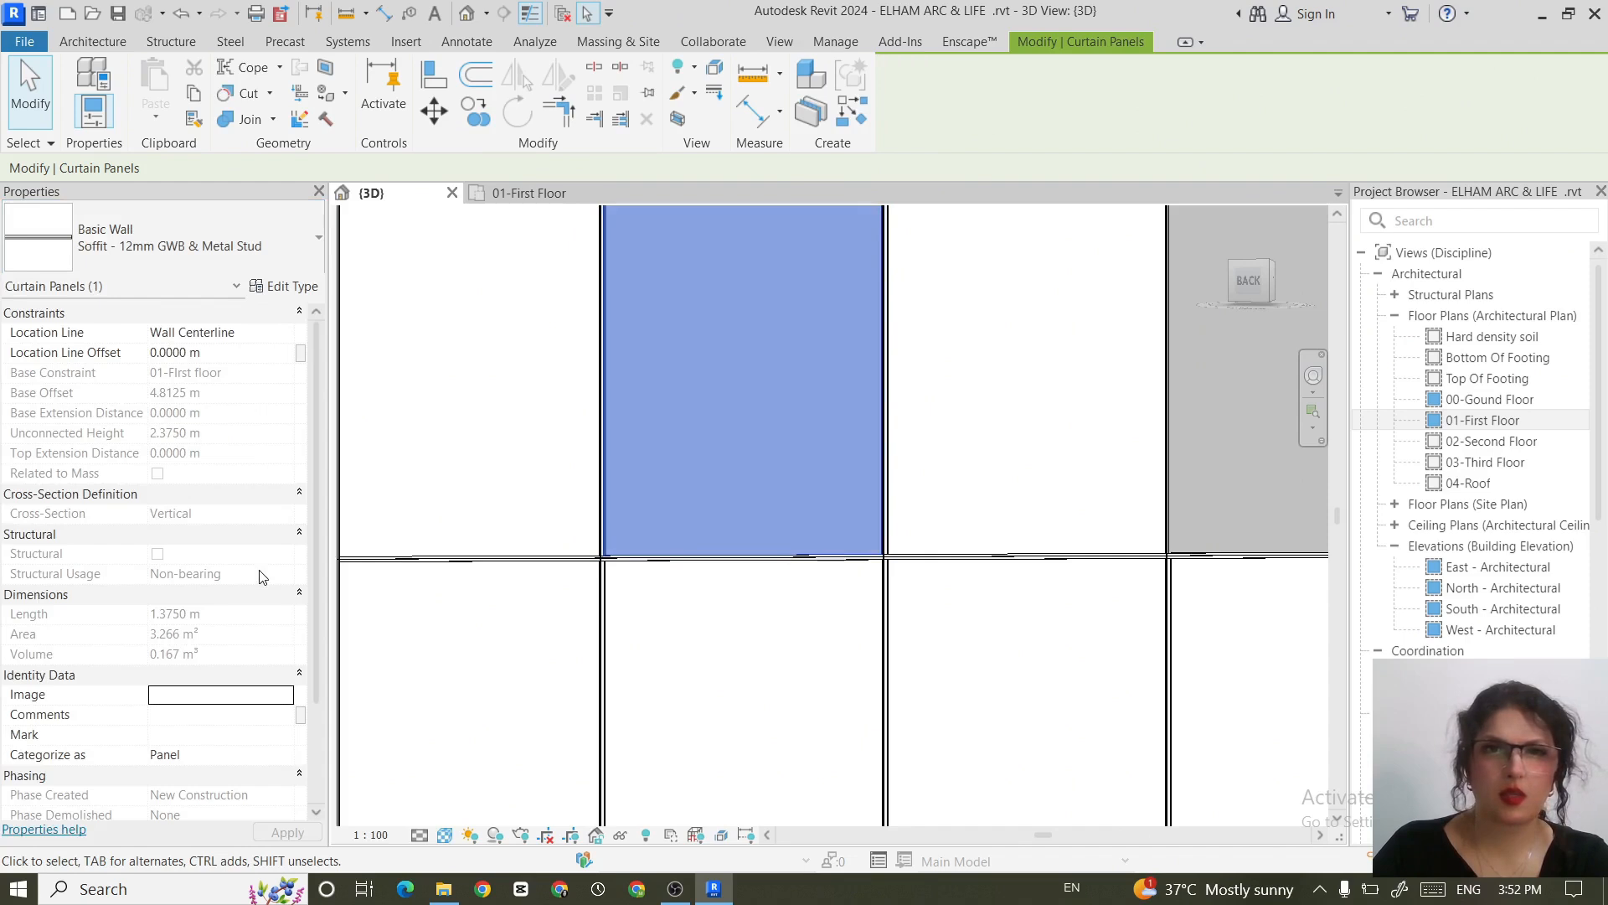
scroll(846, 507, "down", 4)
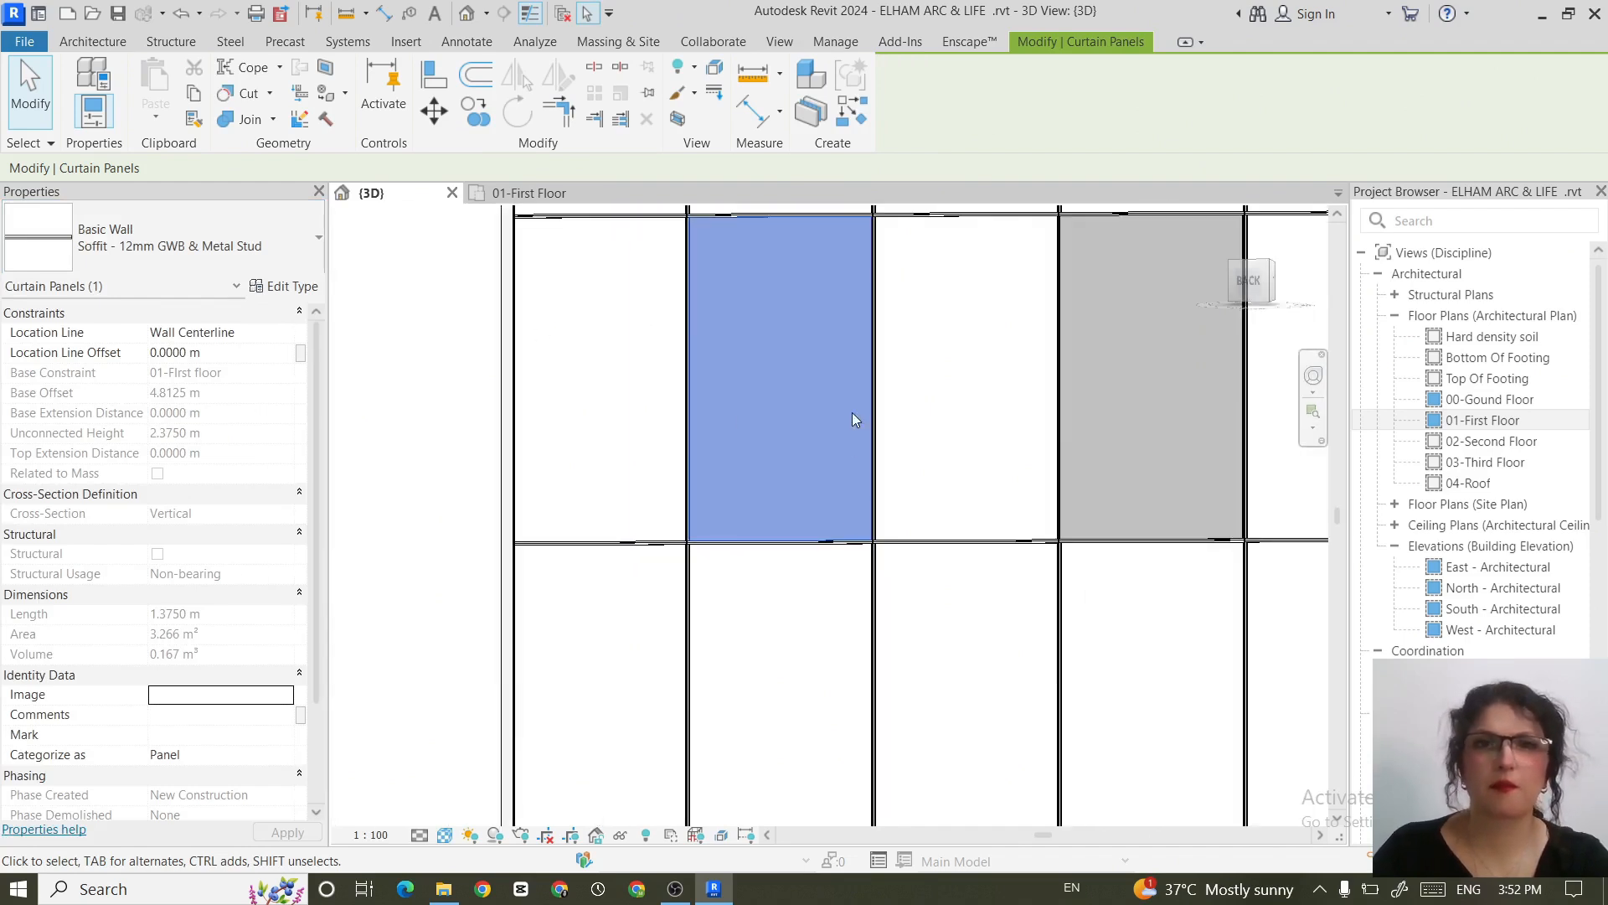
left_click(1256, 621)
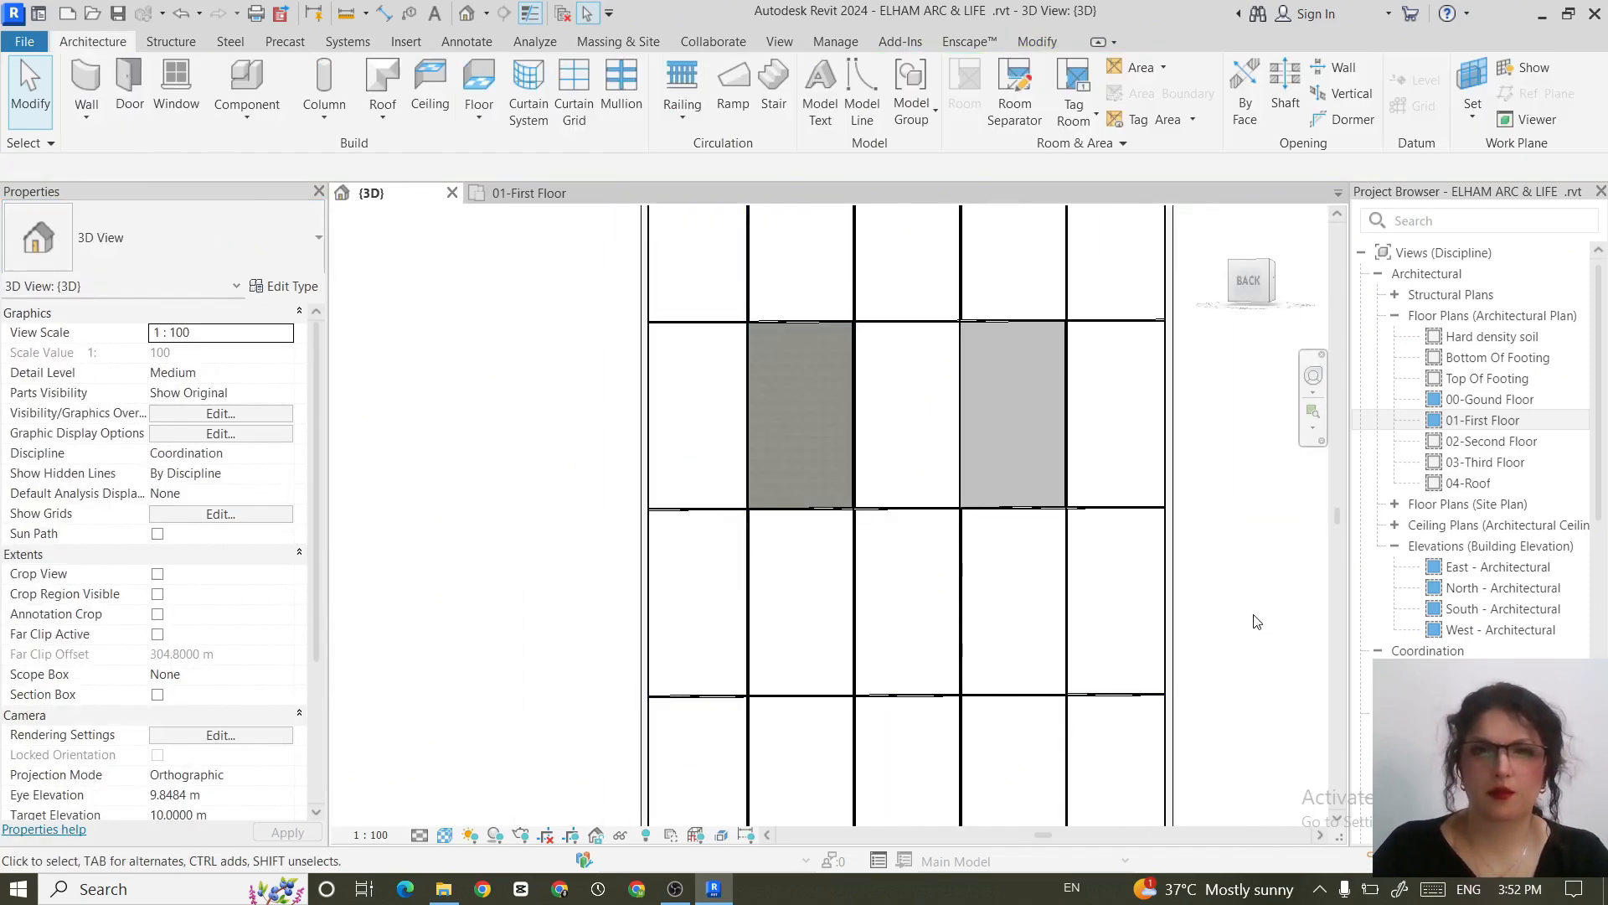
Step: Set the 3D view's visual style to Realistic with the curtain wall seen from its back-left corner
scroll(1261, 627, "down", 1)
middle_click_drag(1263, 628, 1138, 635, "shift")
middle_click_drag(1195, 603, 1108, 637, "shift")
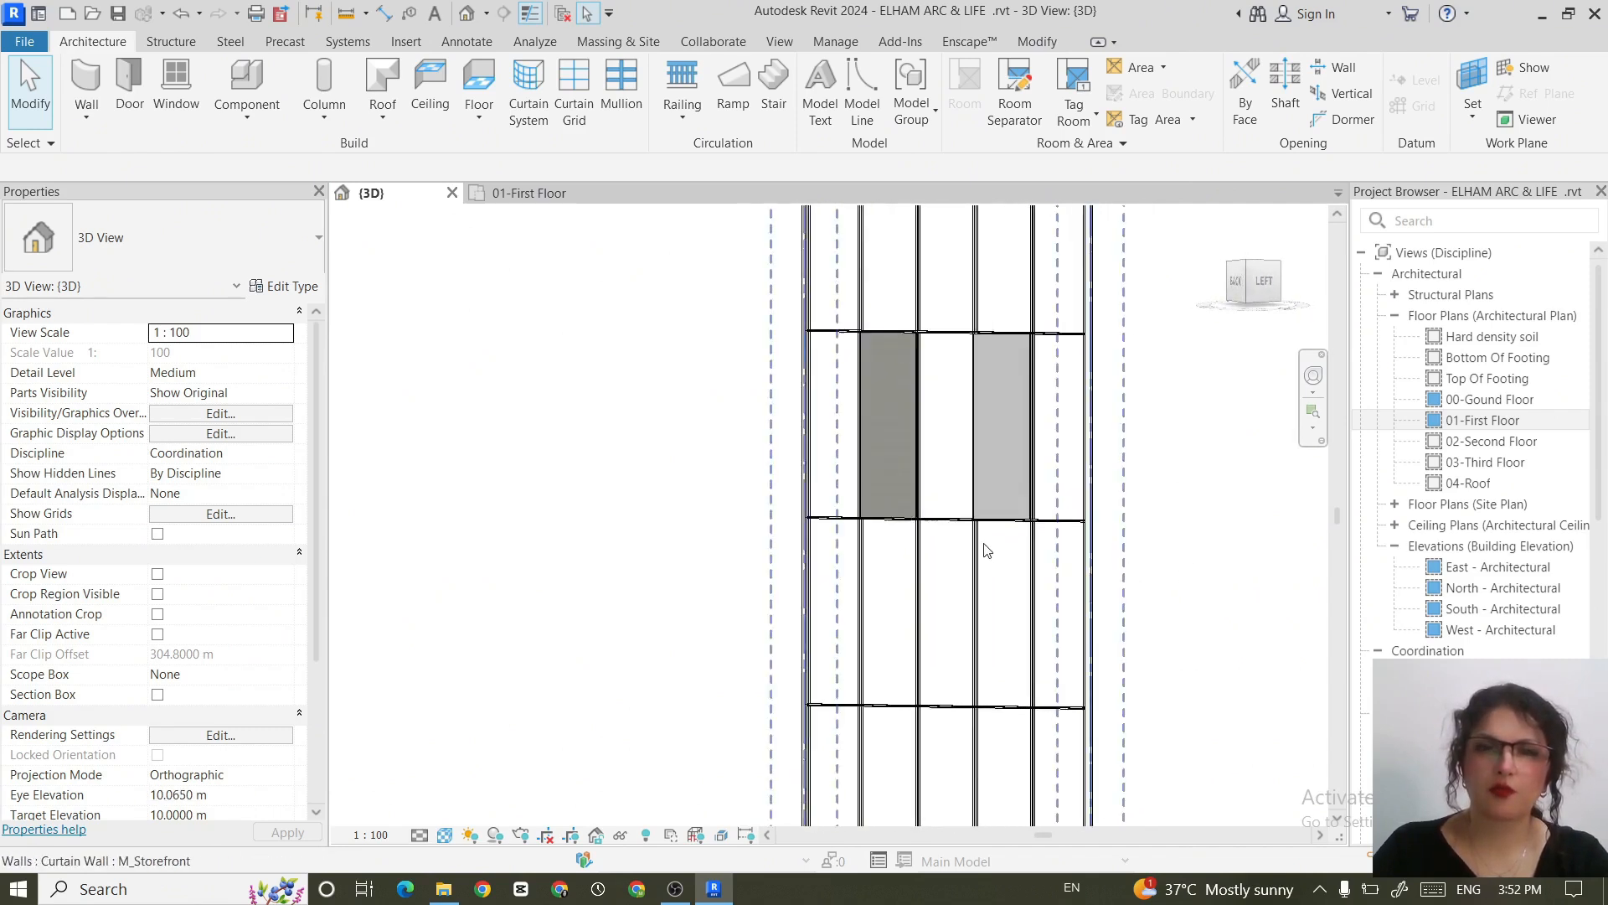
scroll(986, 544, "up", 4)
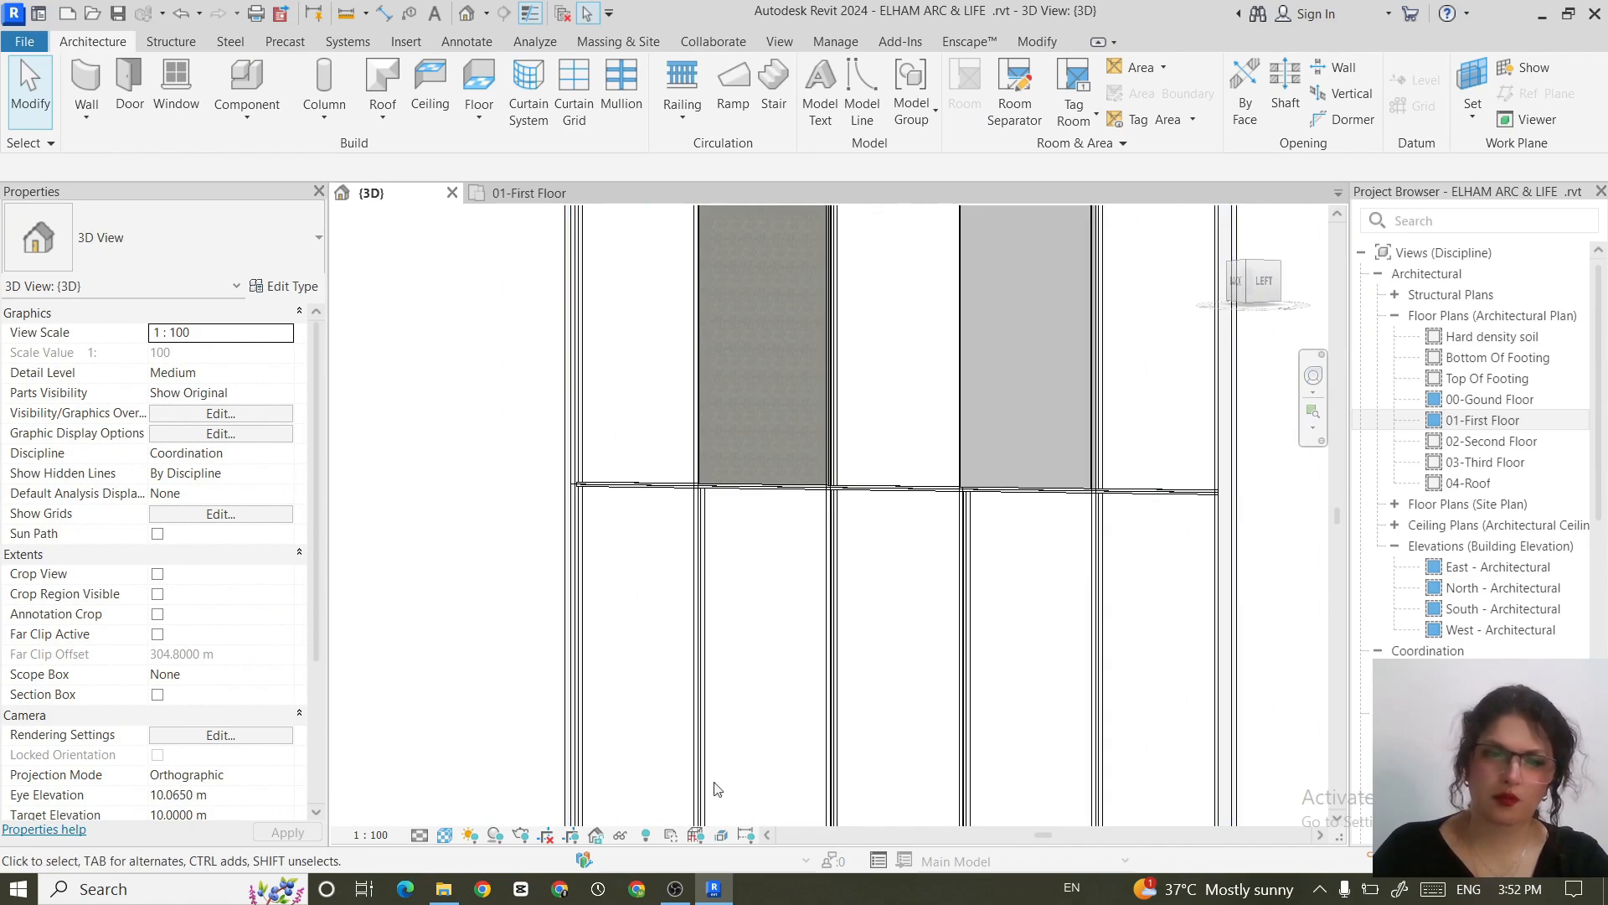
left_click(447, 837)
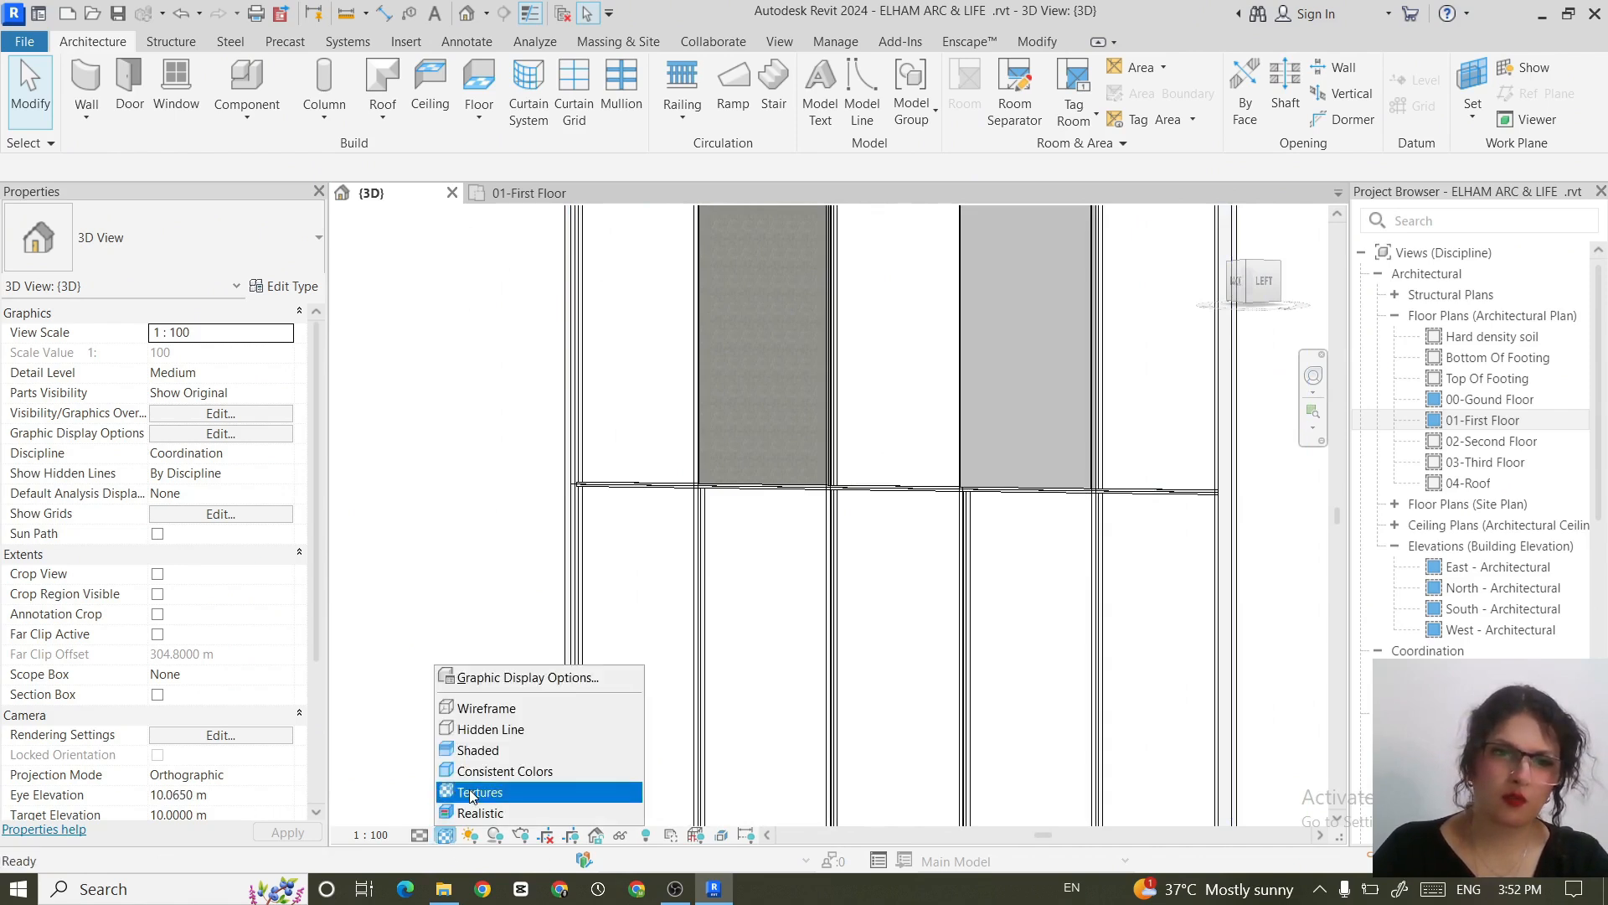
left_click(476, 812)
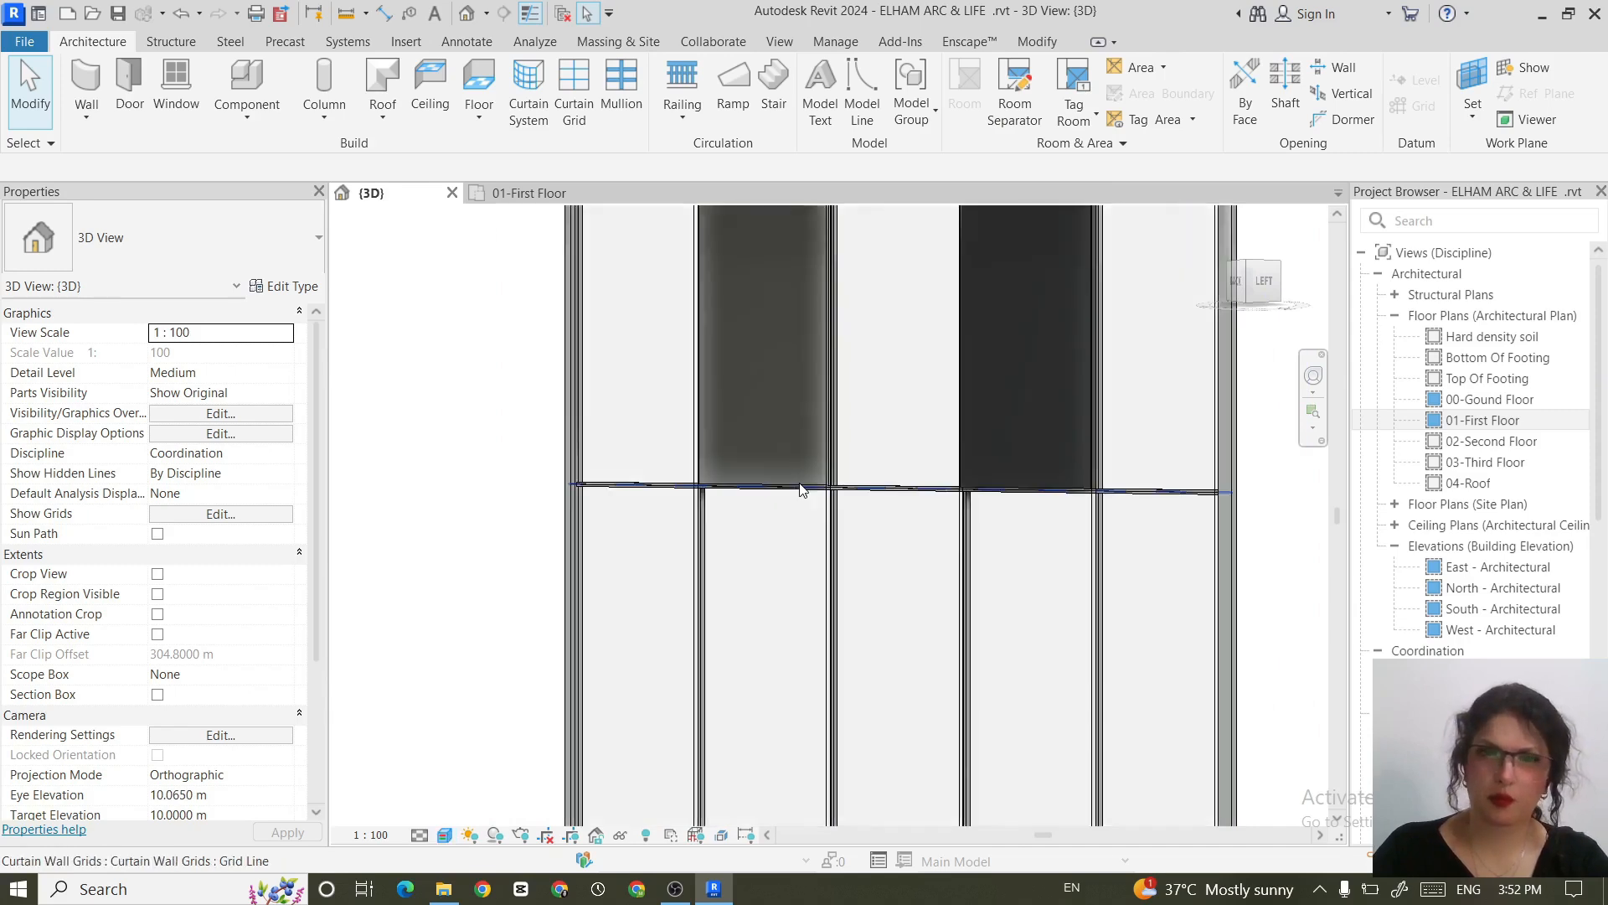
Step: Change the middle-column glazed panel in the row below the two changed panels to Empty System Panel type Empty and clear the selection
scroll(800, 489, "down", 3)
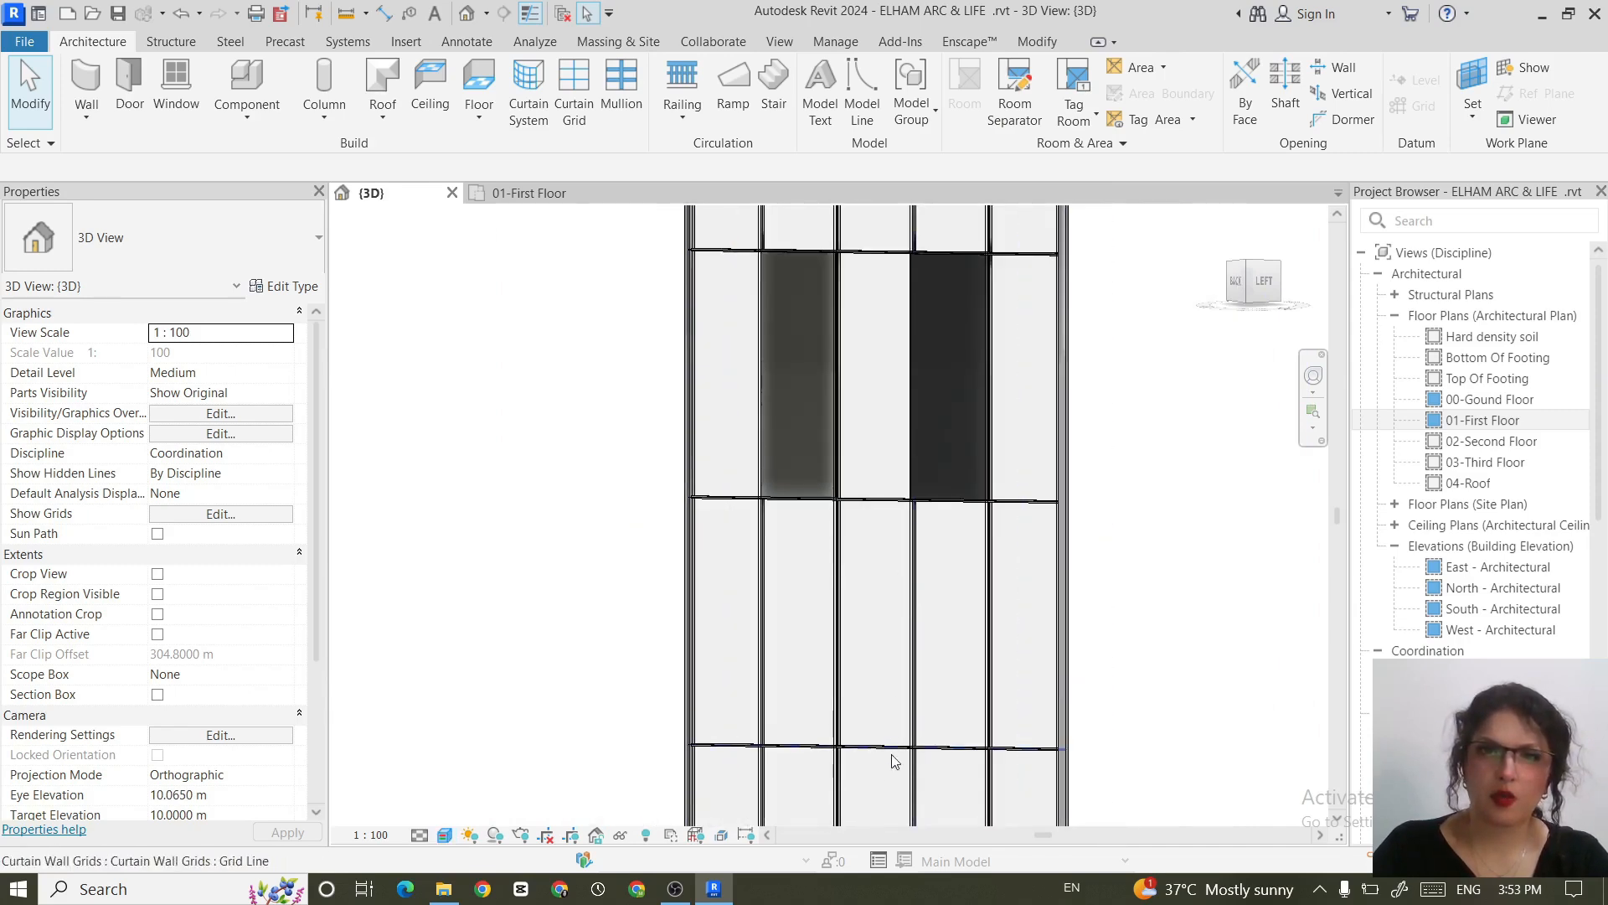
scroll(908, 754, "up", 3)
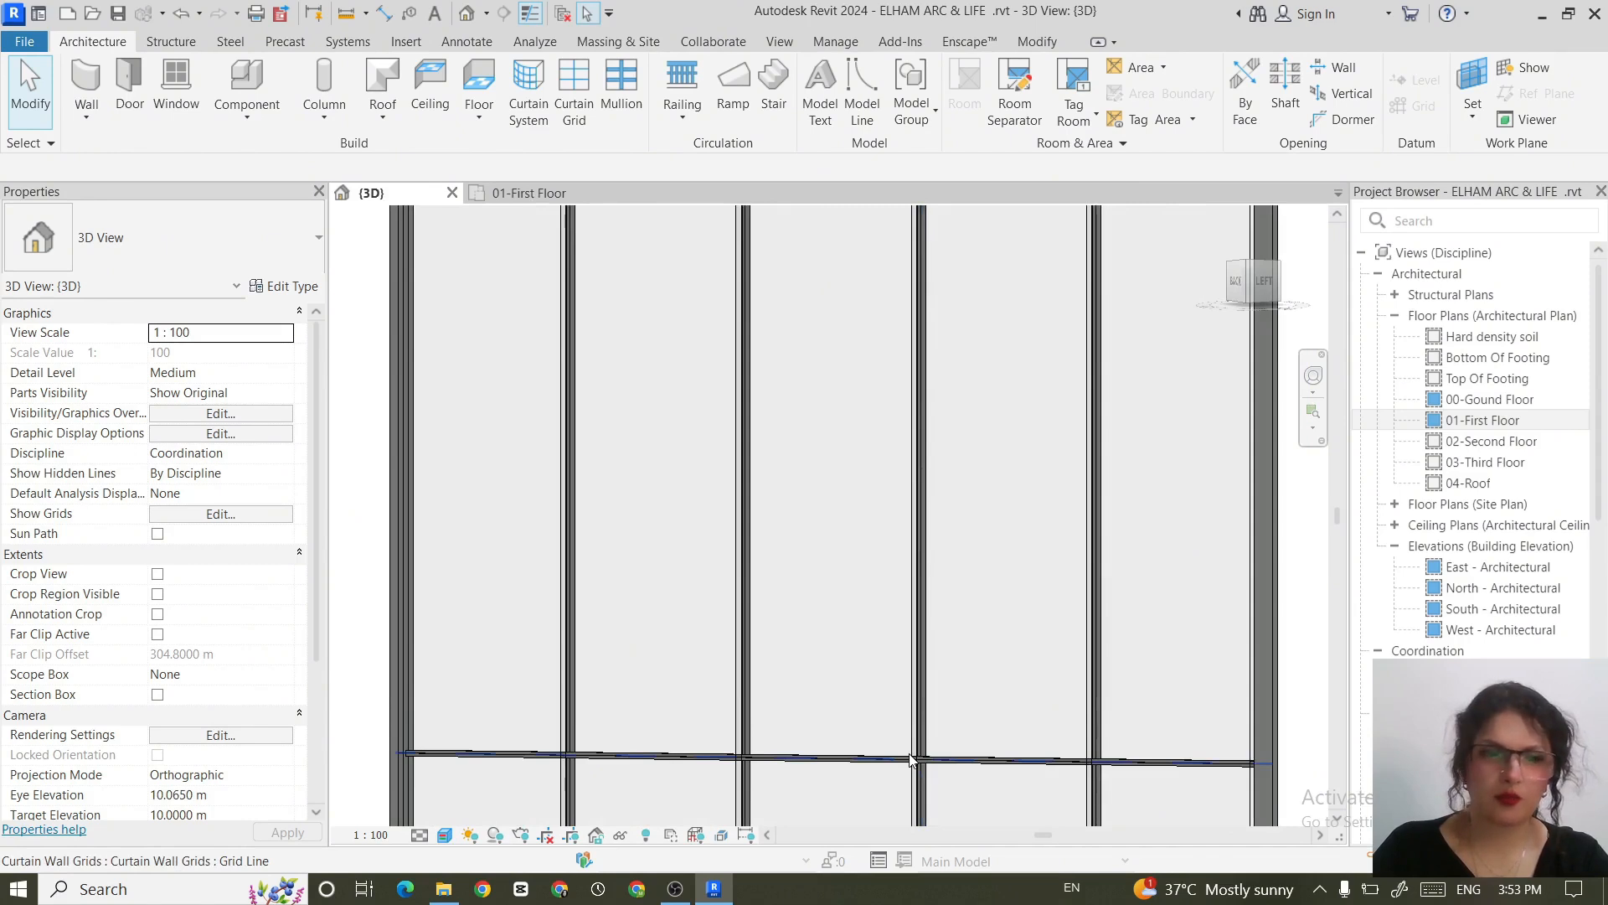
key("Tab")
key("Tab")
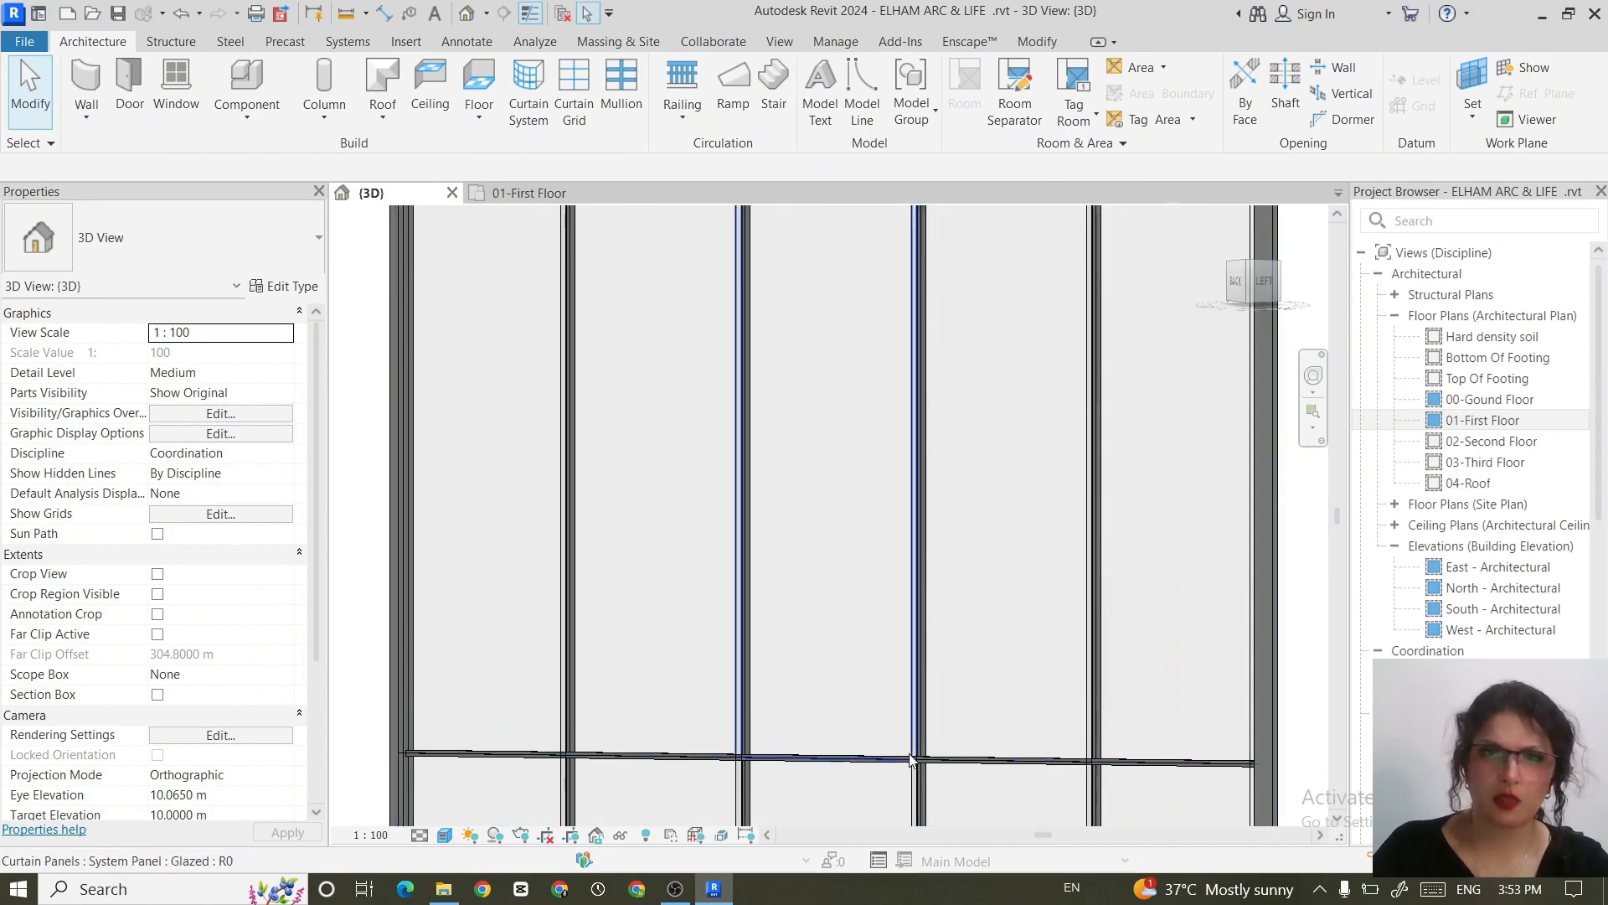
left_click(912, 759)
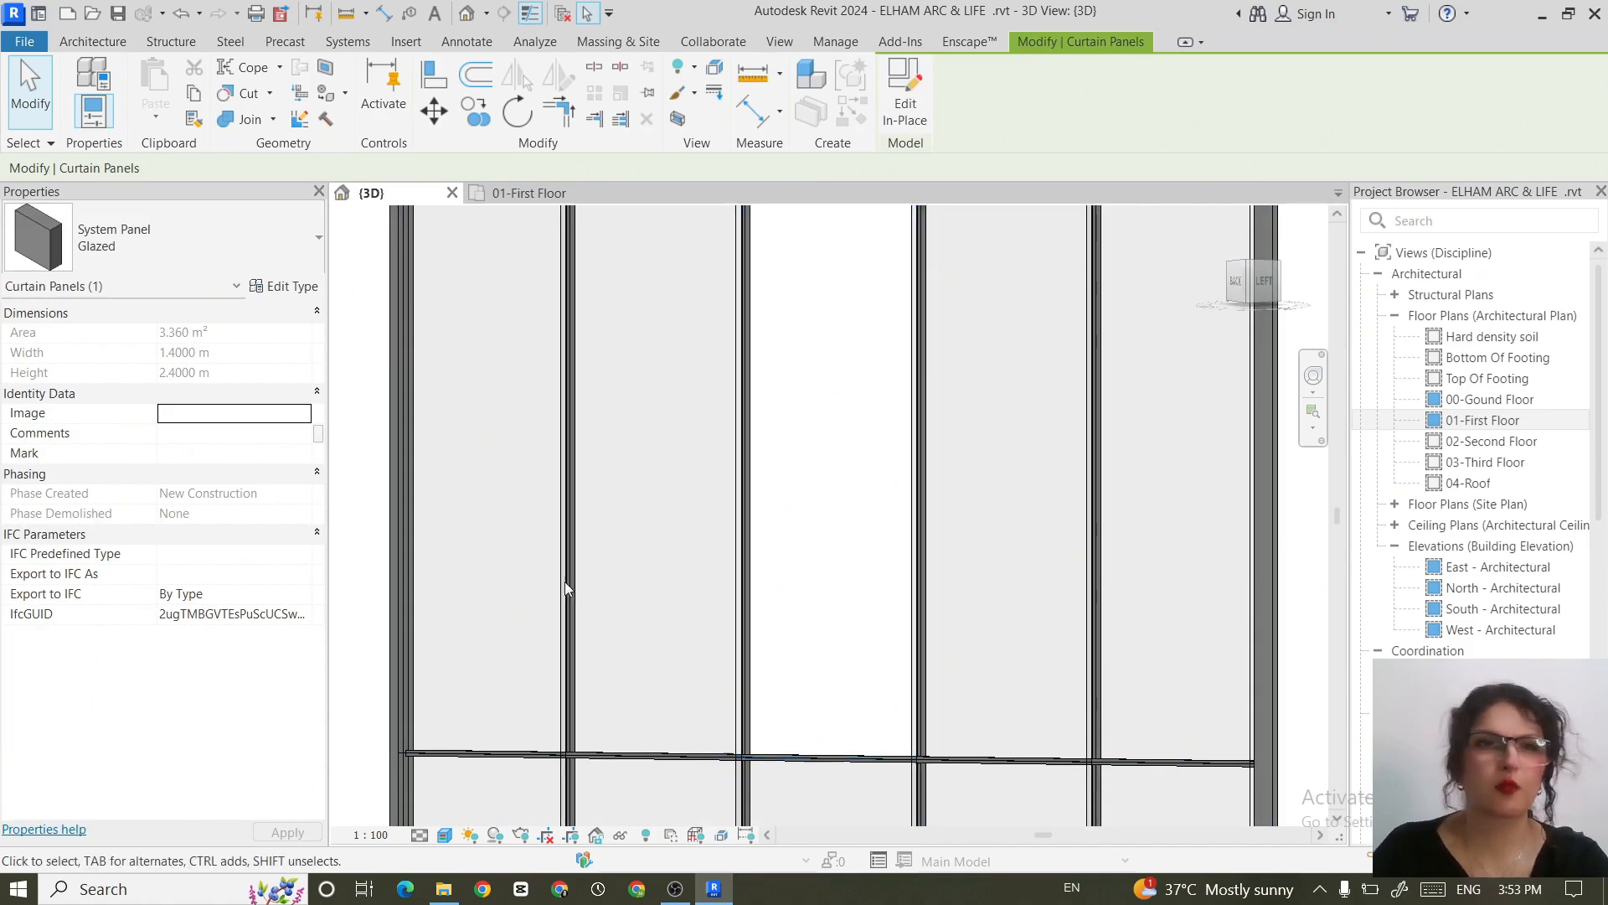
left_click(323, 237)
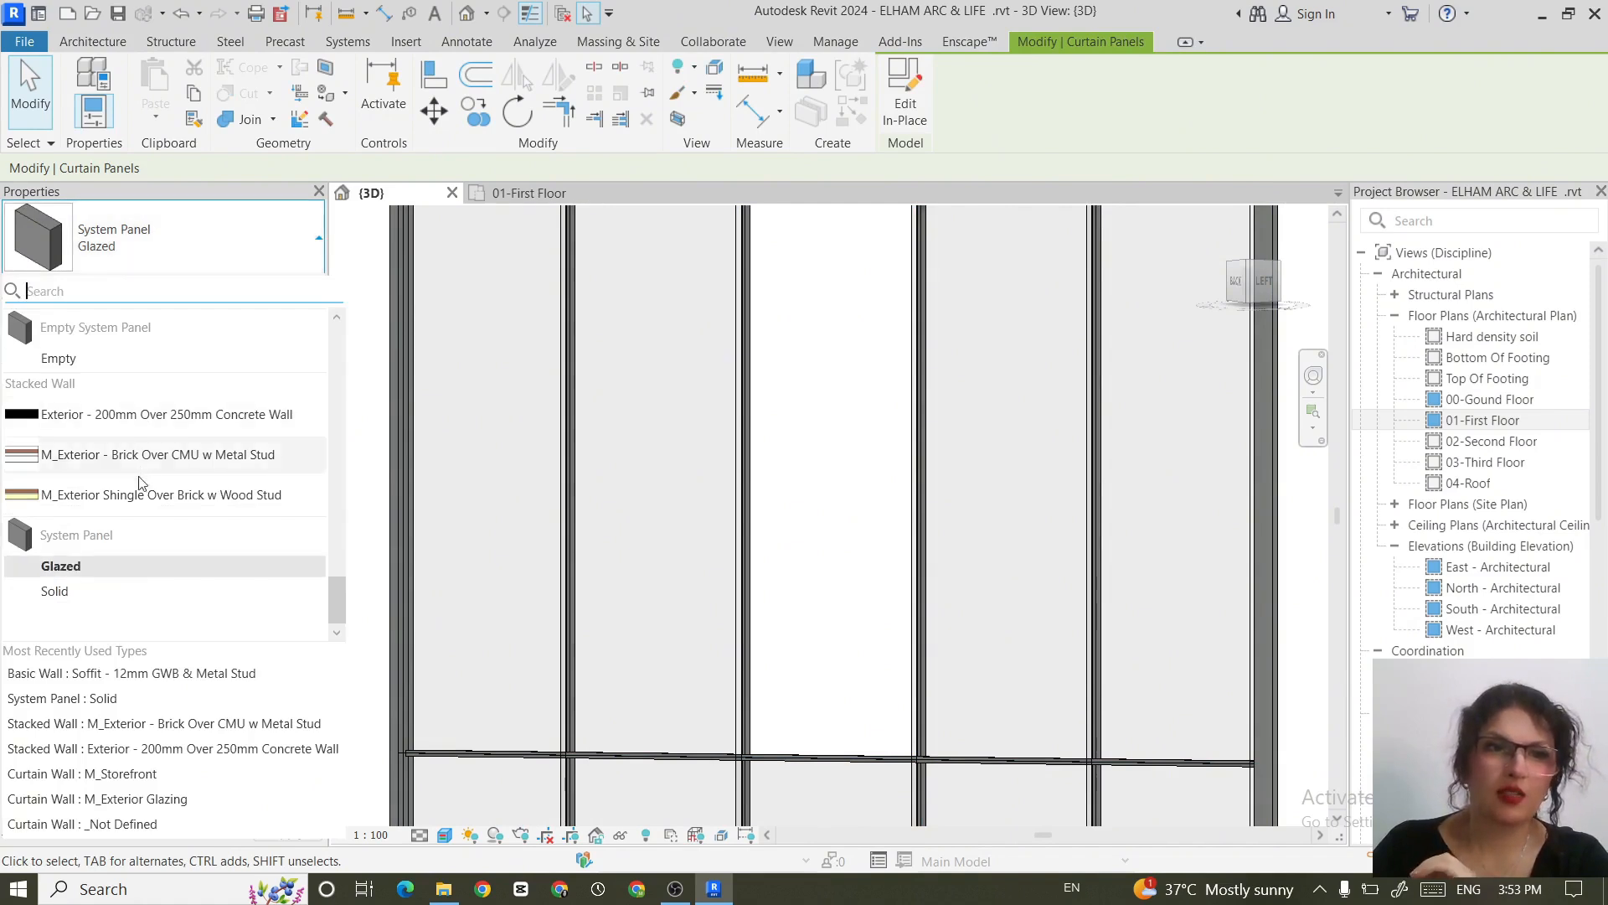
scroll(101, 552, "up", 5)
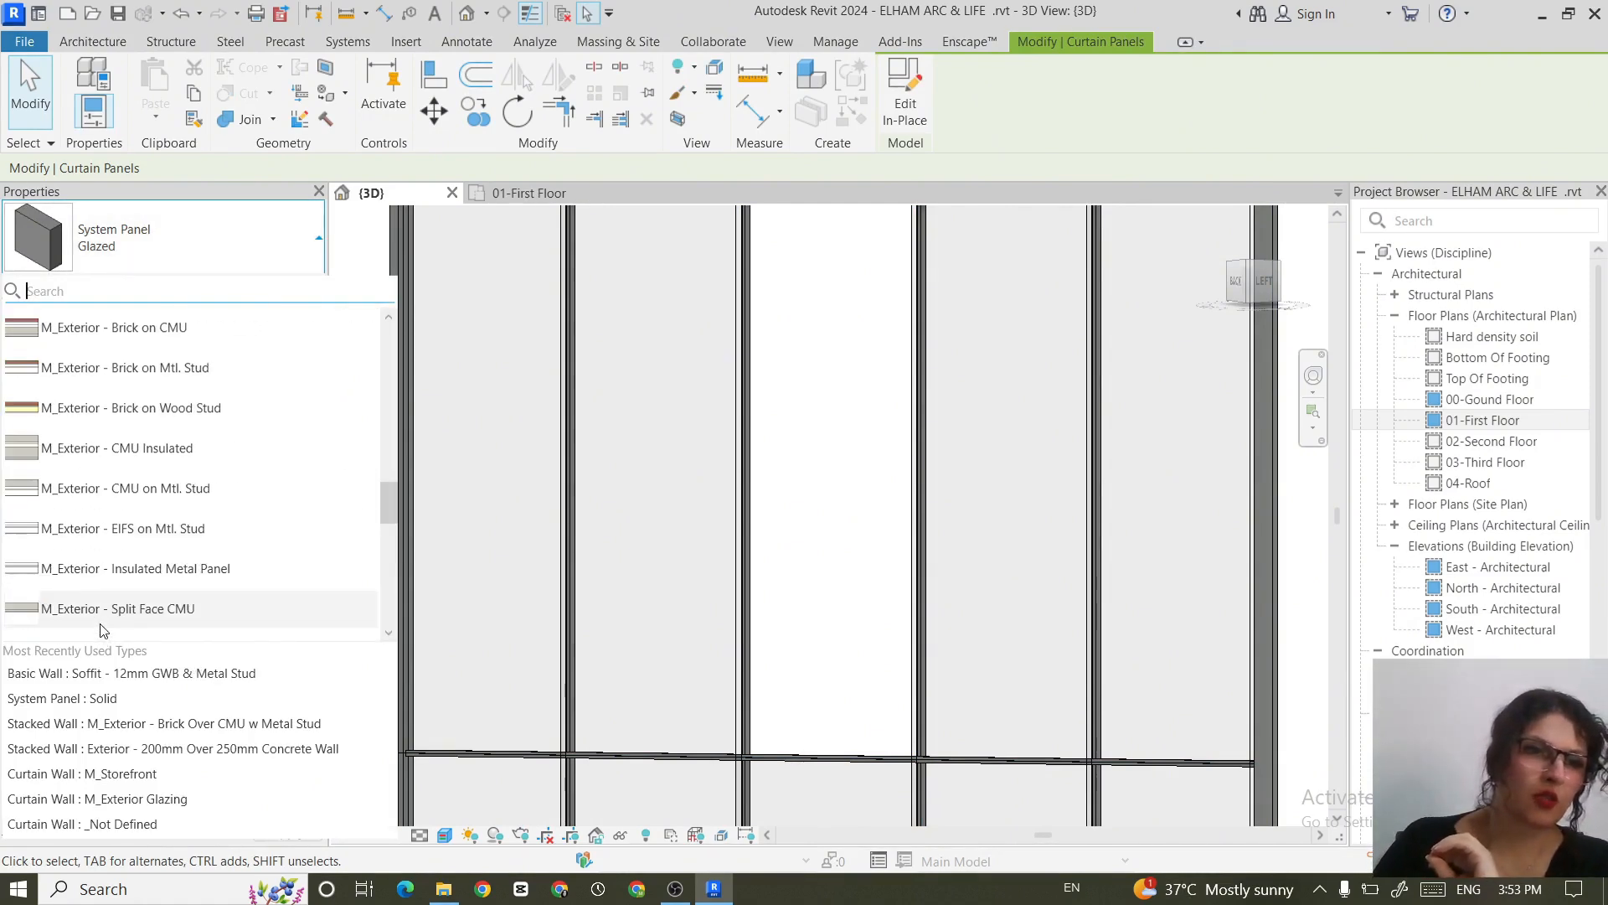
scroll(100, 521, "down", 5)
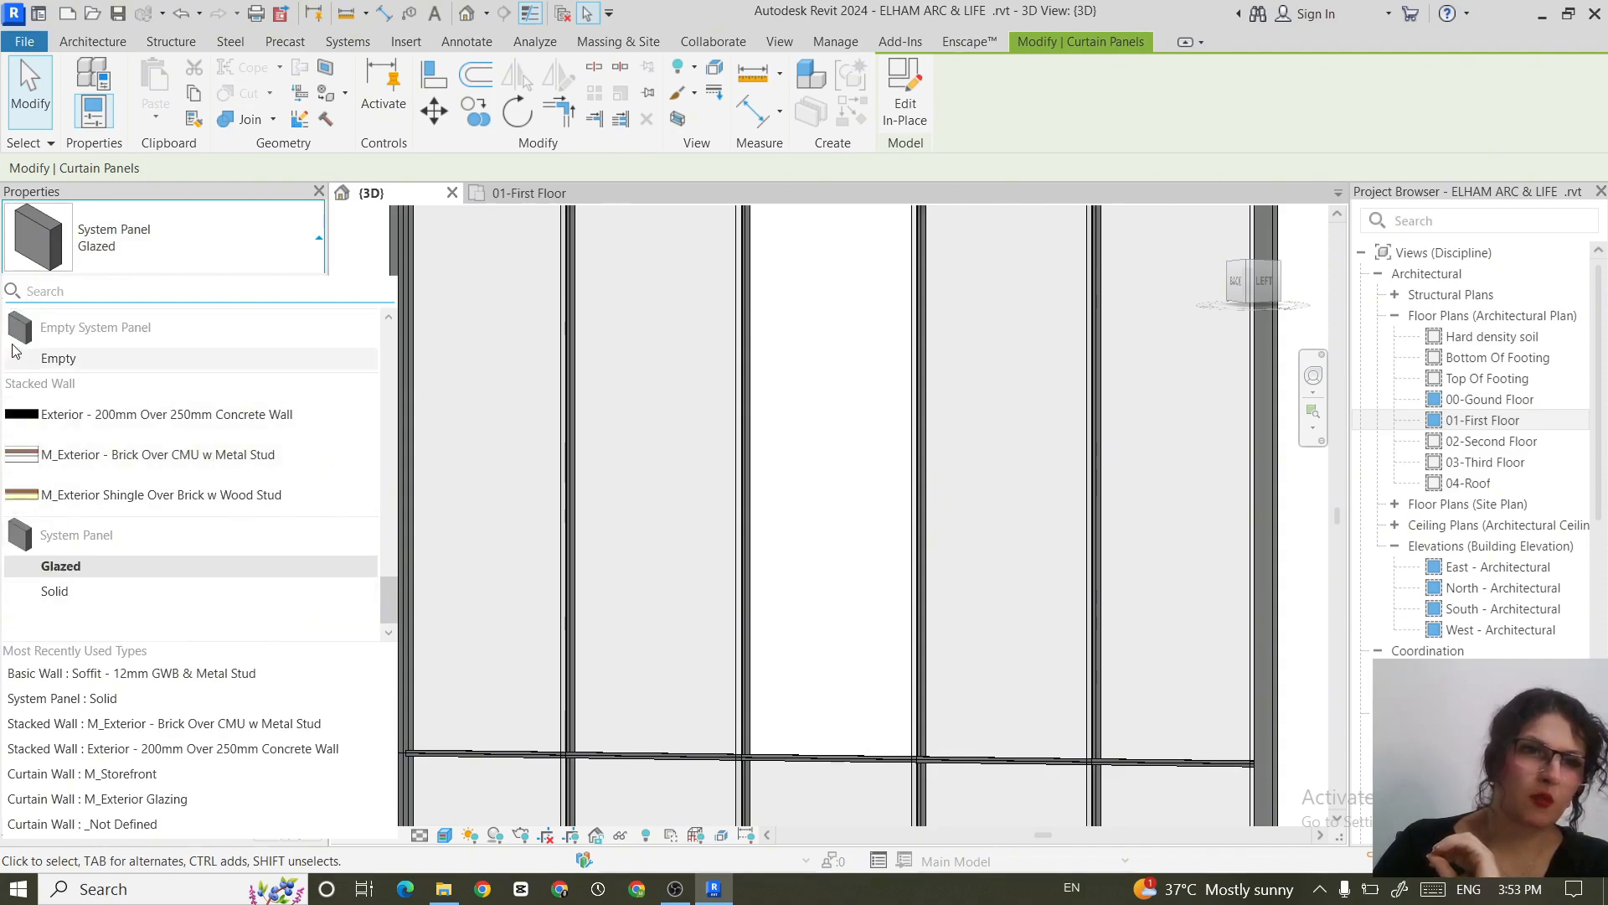
left_click(105, 366)
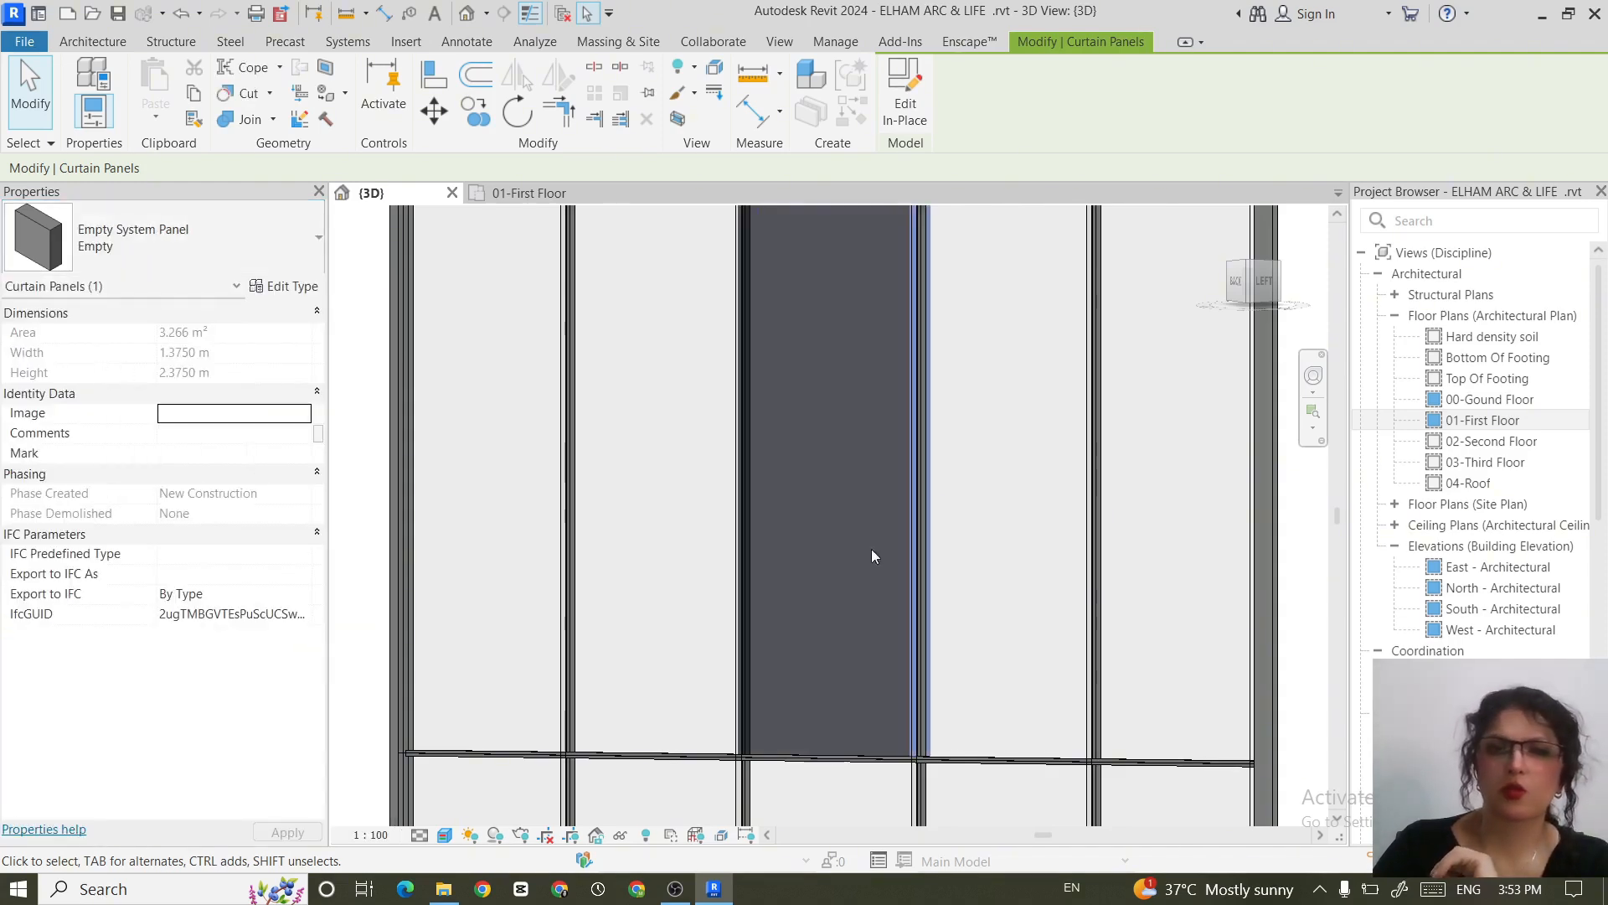
key("Escape")
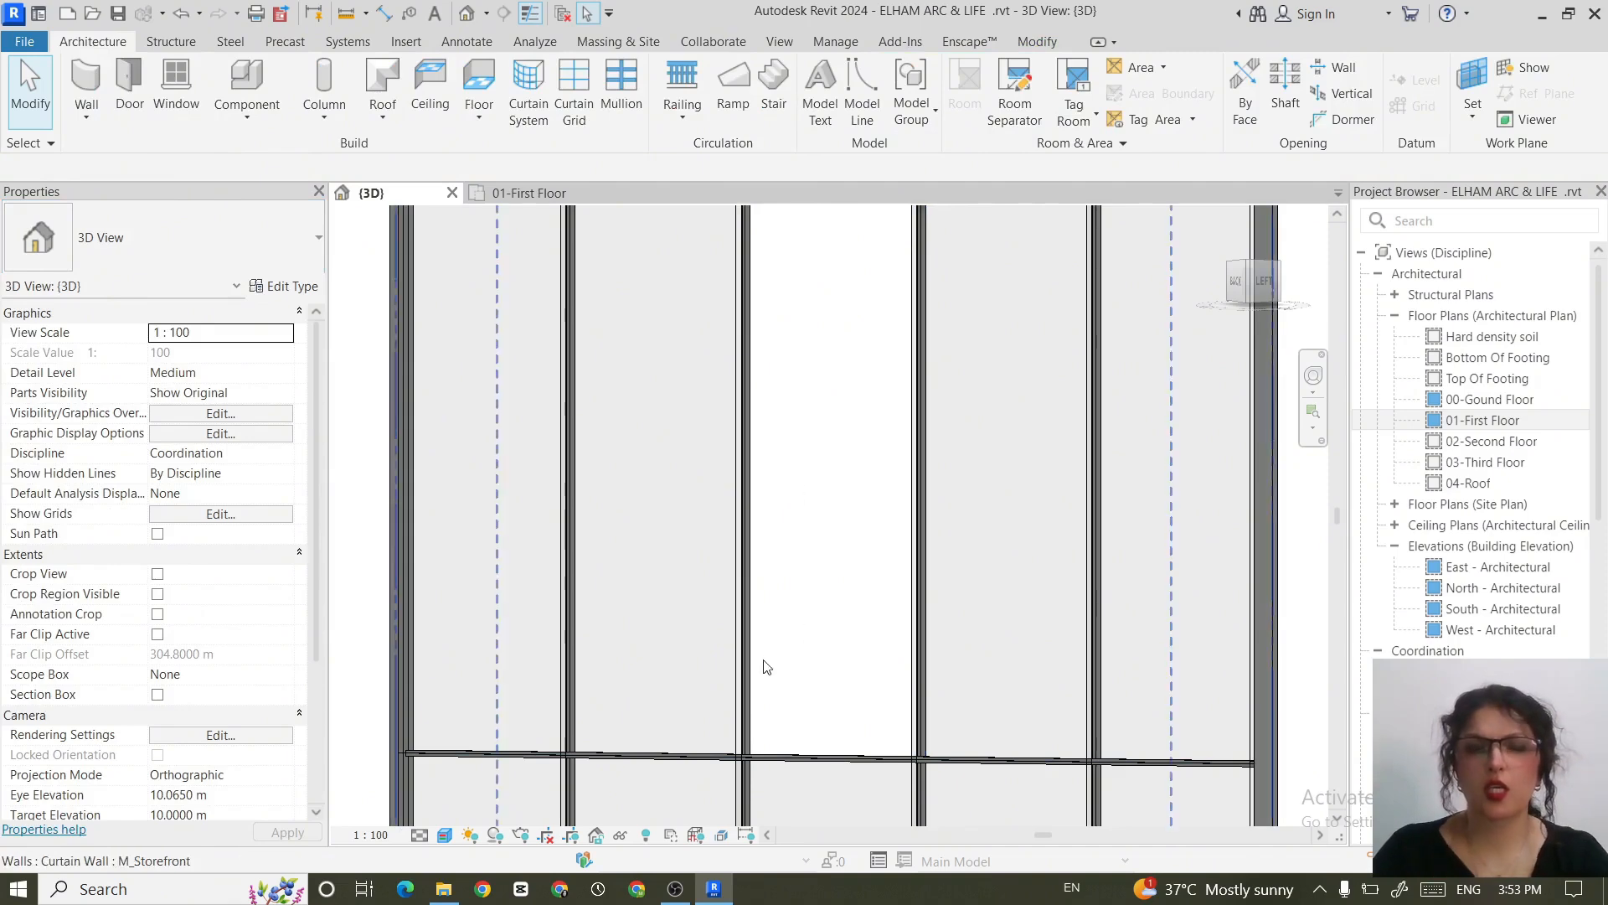
Step: From the front-right side, select the Soffit - 12mm GWB & Metal Stud panel and duplicate its type as Soffit - 12mm GWB & Metal Stud 2
scroll(760, 653, "down", 4)
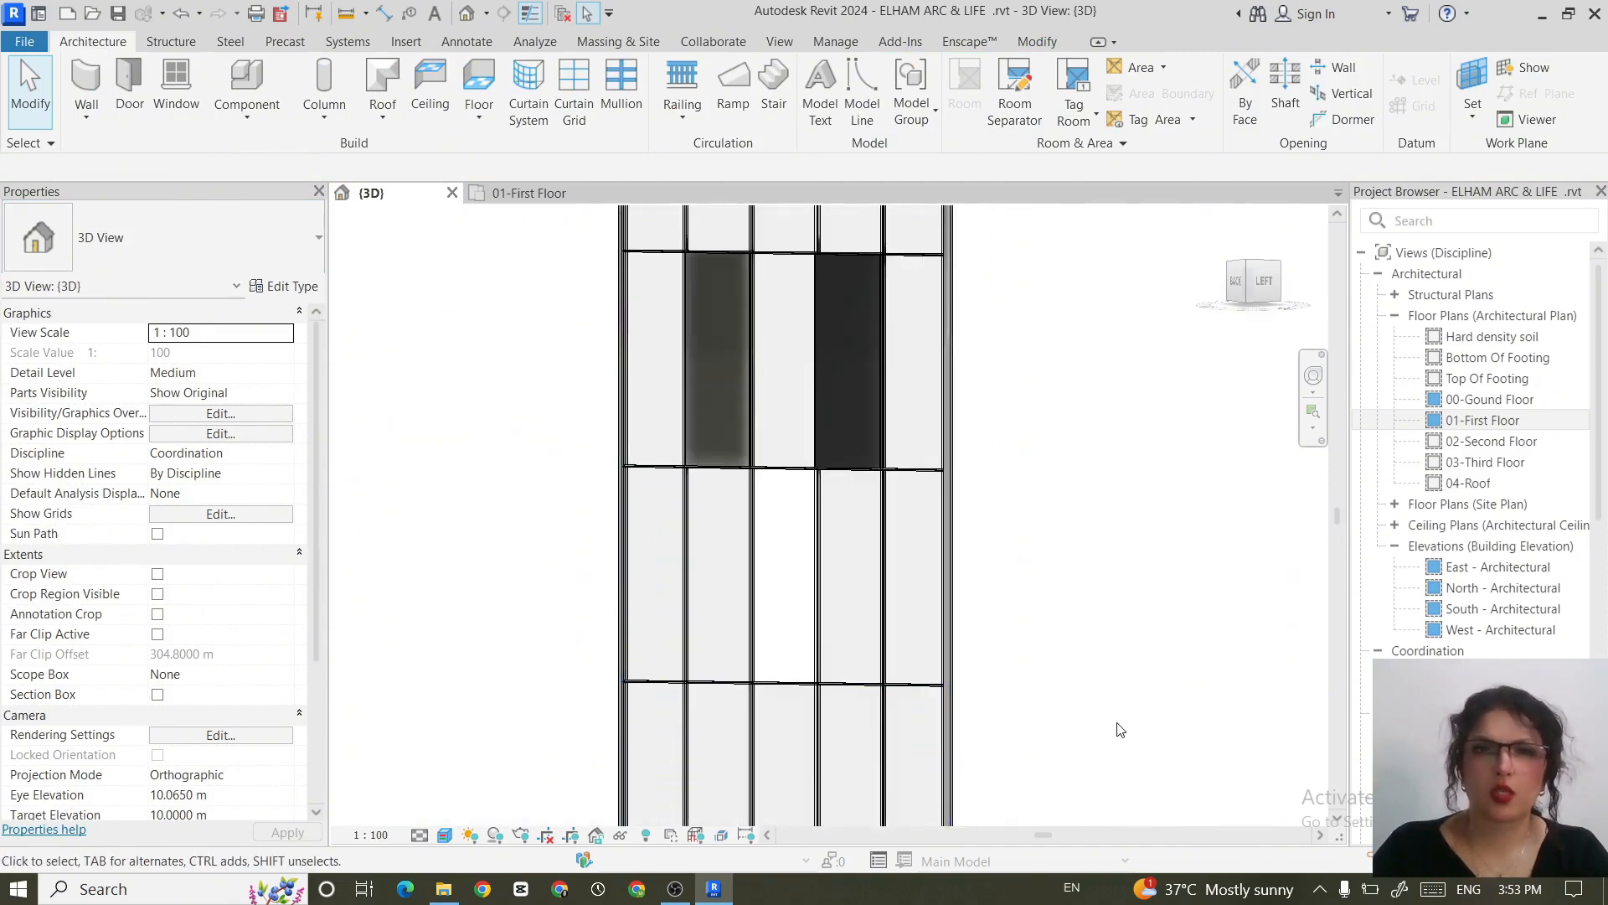
middle_click_drag(1119, 725, 1339, 681, "shift")
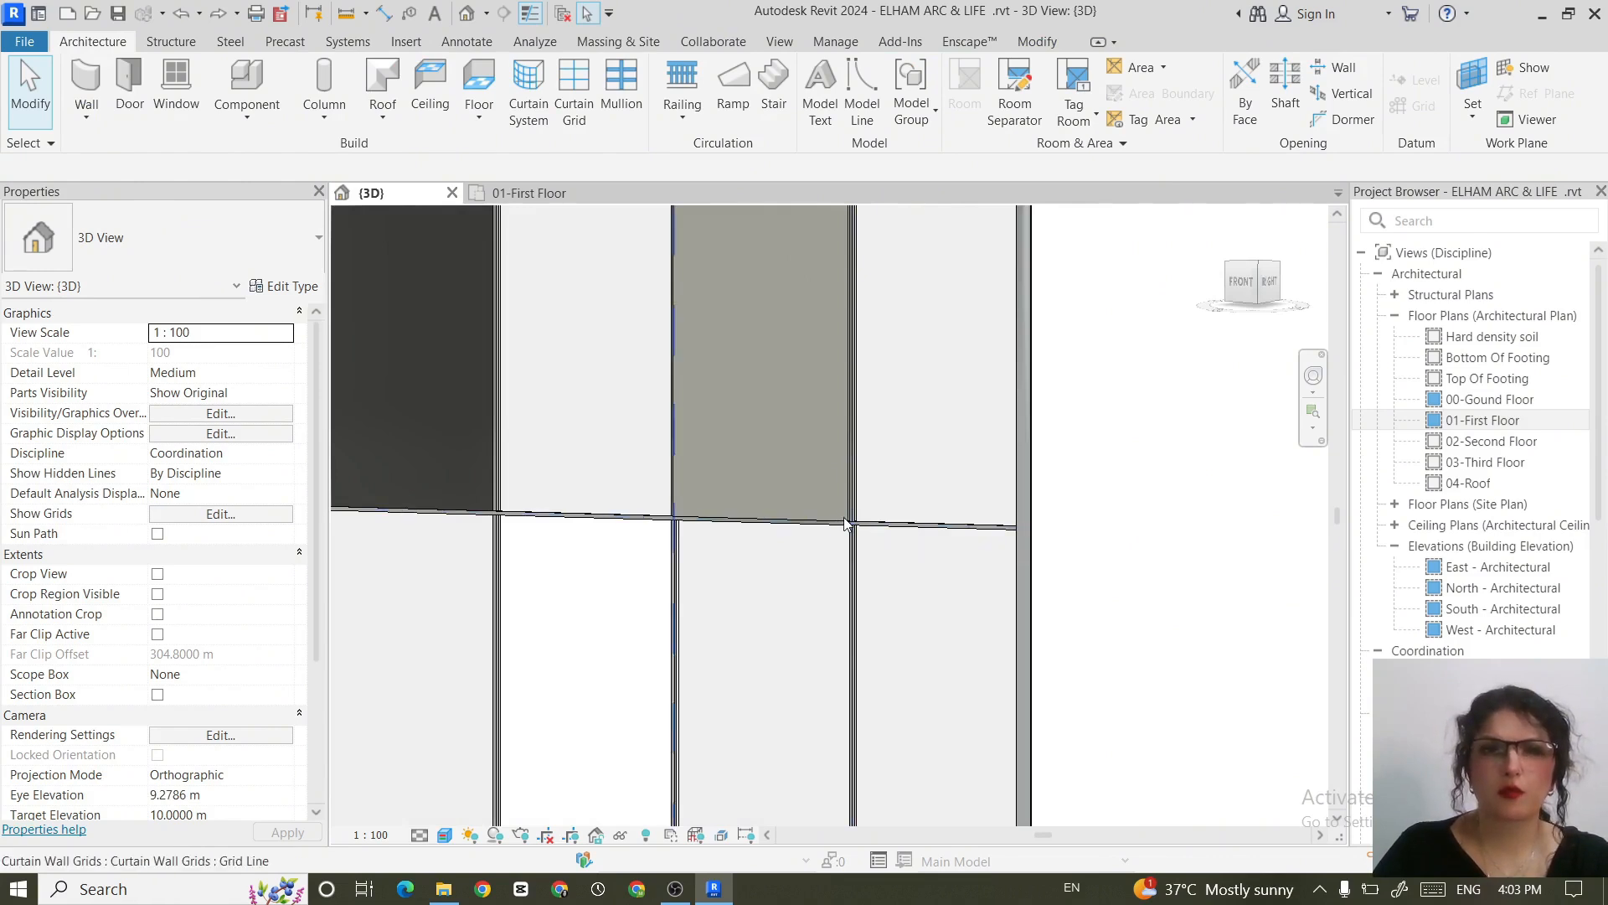
left_click(844, 518)
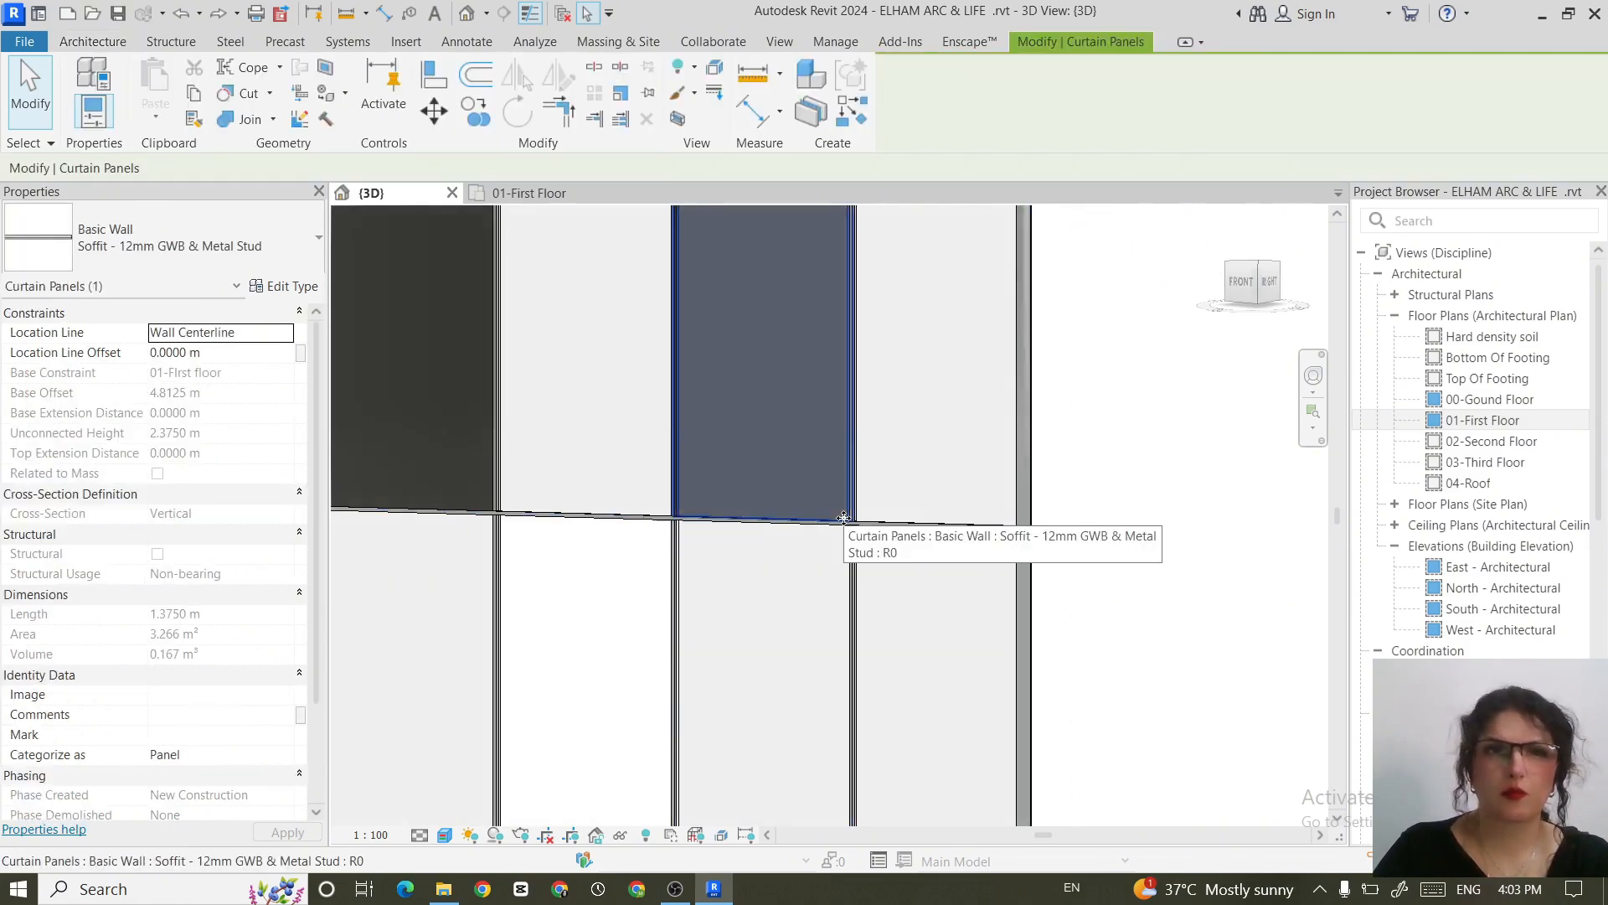
left_click(289, 285)
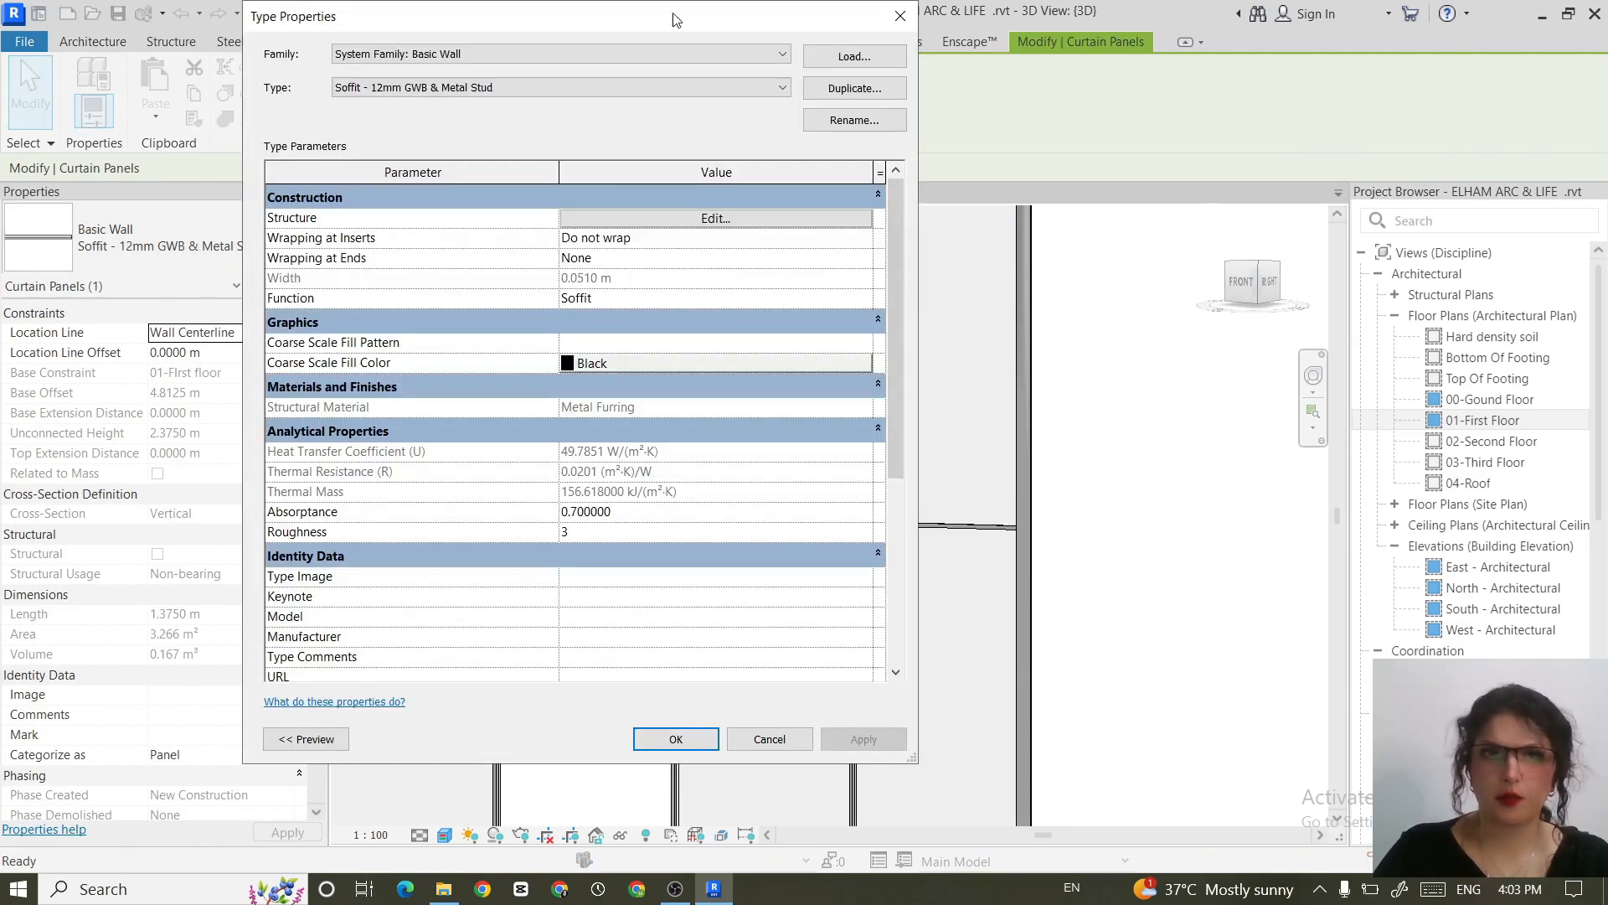
left_click_drag(609, 31, 762, 29)
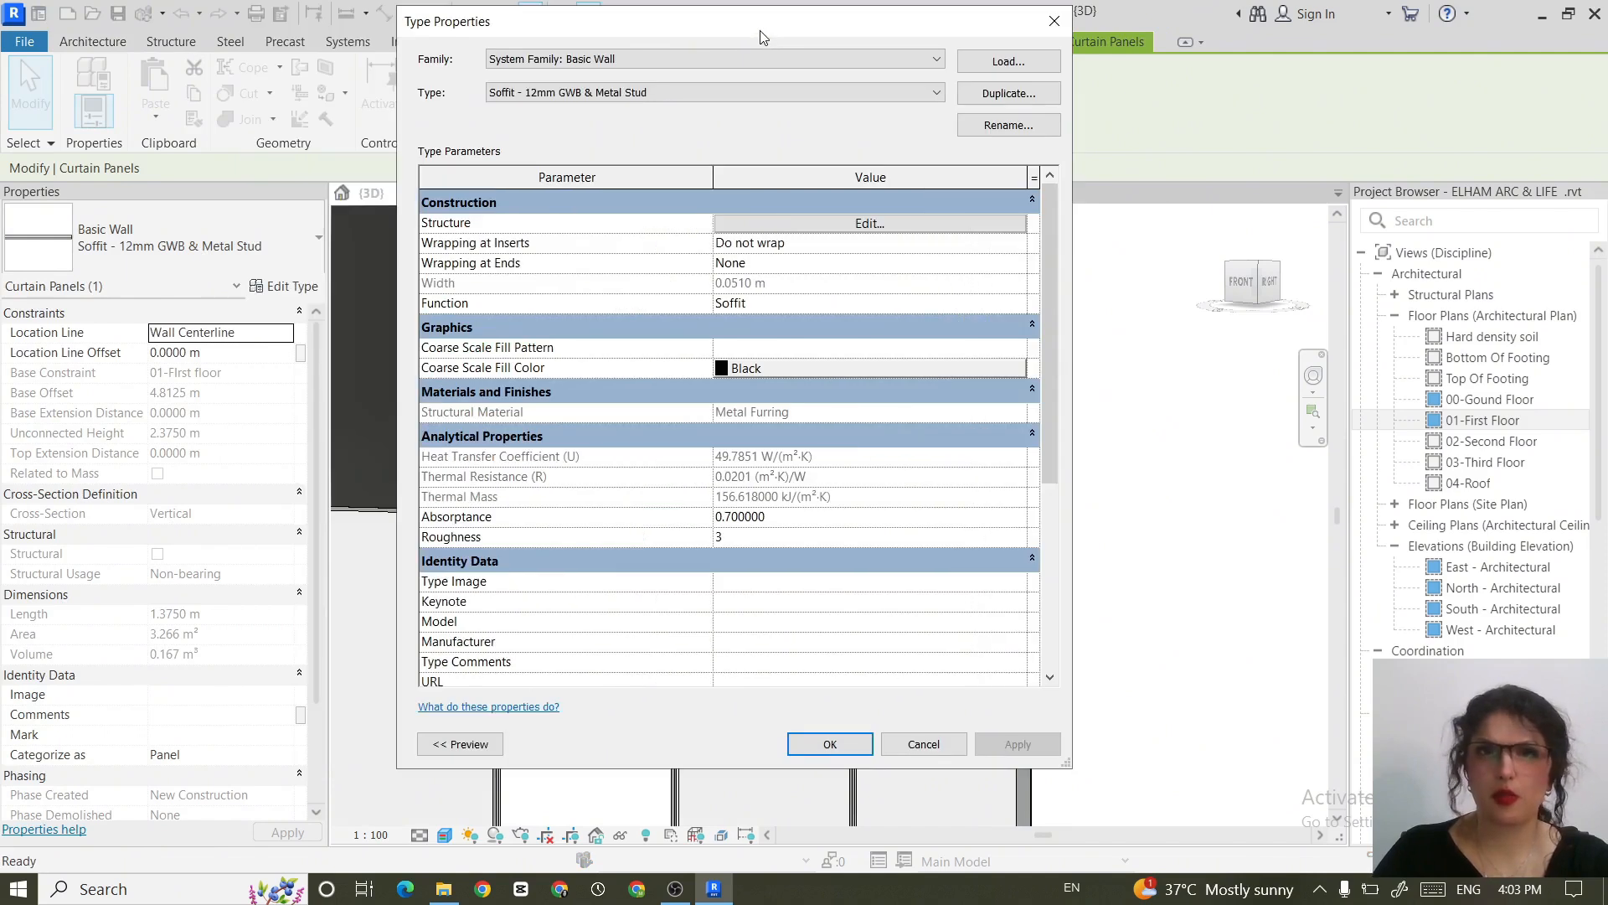
left_click(1006, 93)
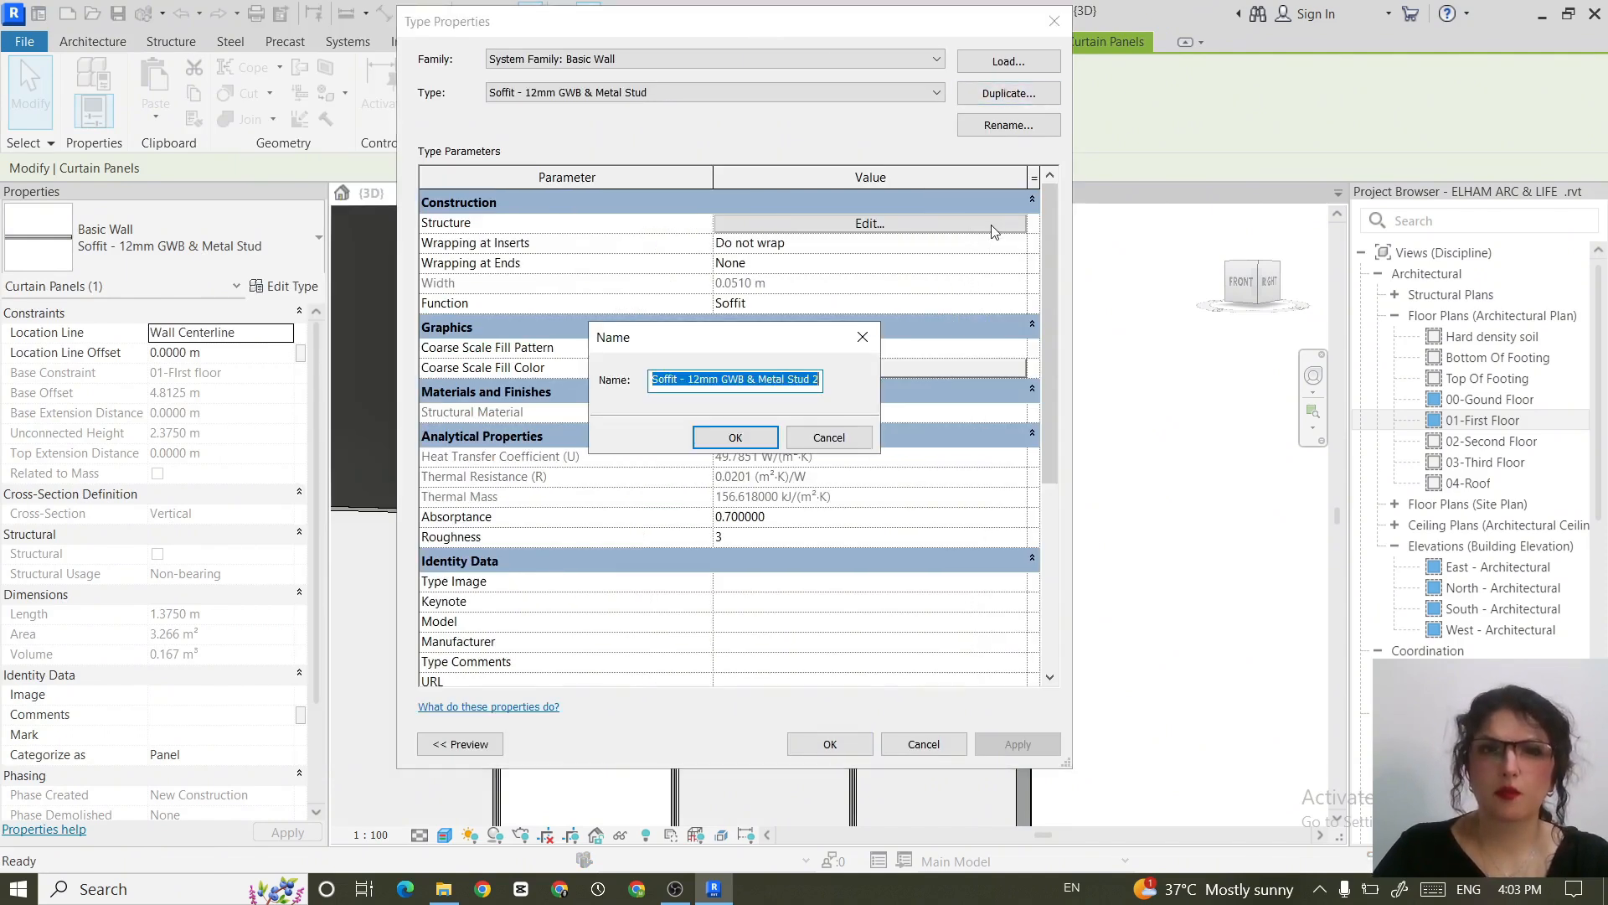
left_click(719, 441)
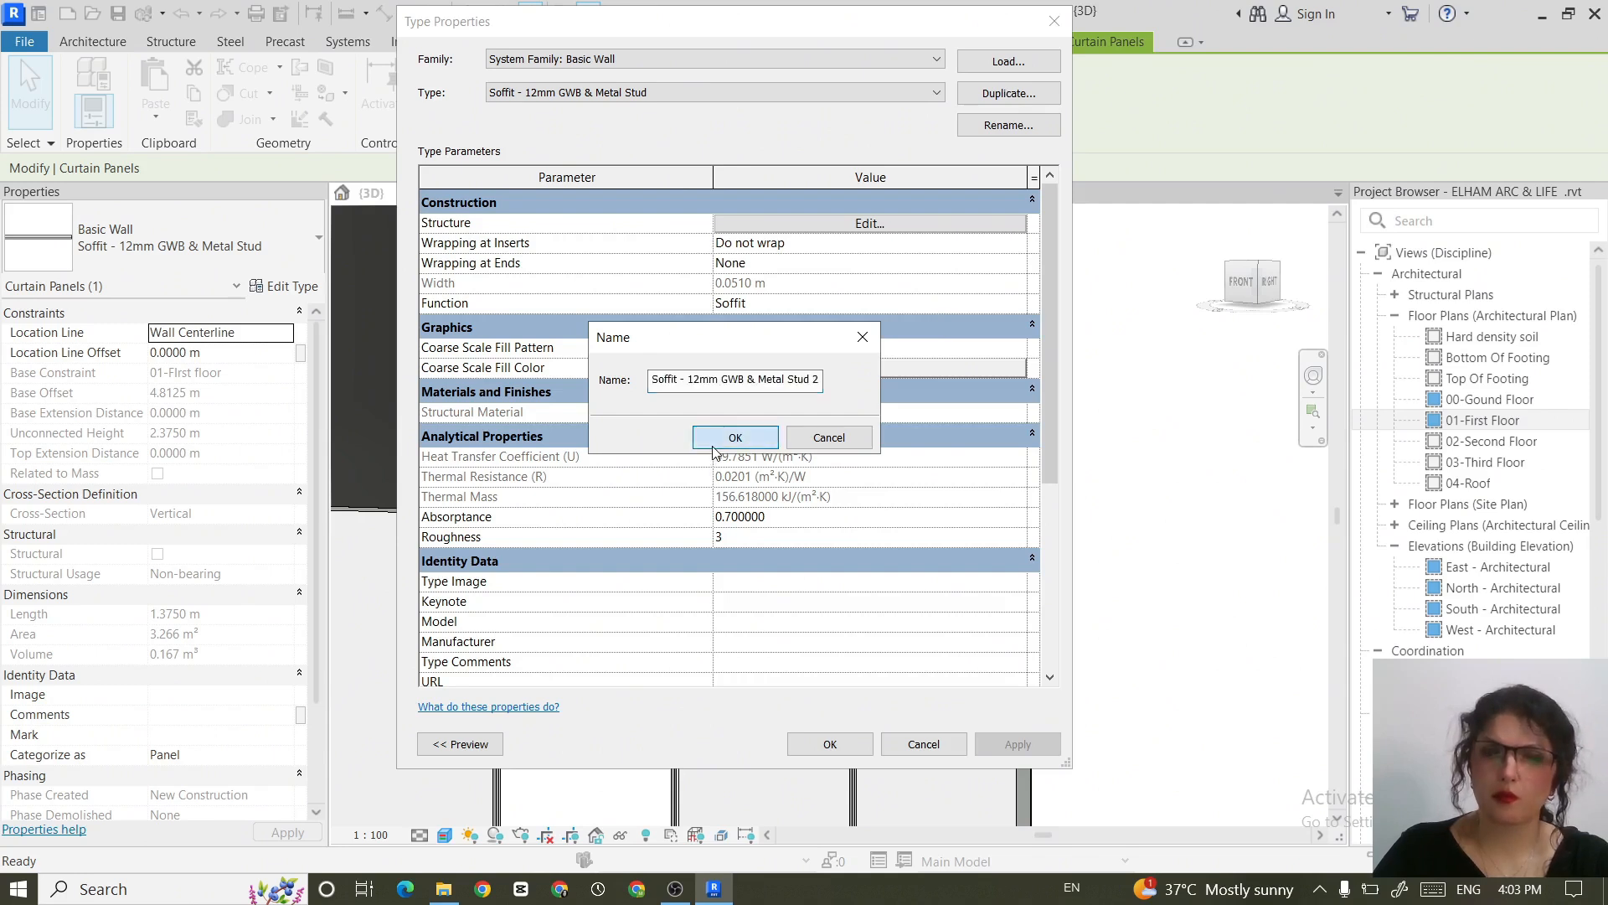
Step: Review the duplicated type's layer assembly, try Wrapping at Inserts set to Both, and discard the type changes
left_click(861, 225)
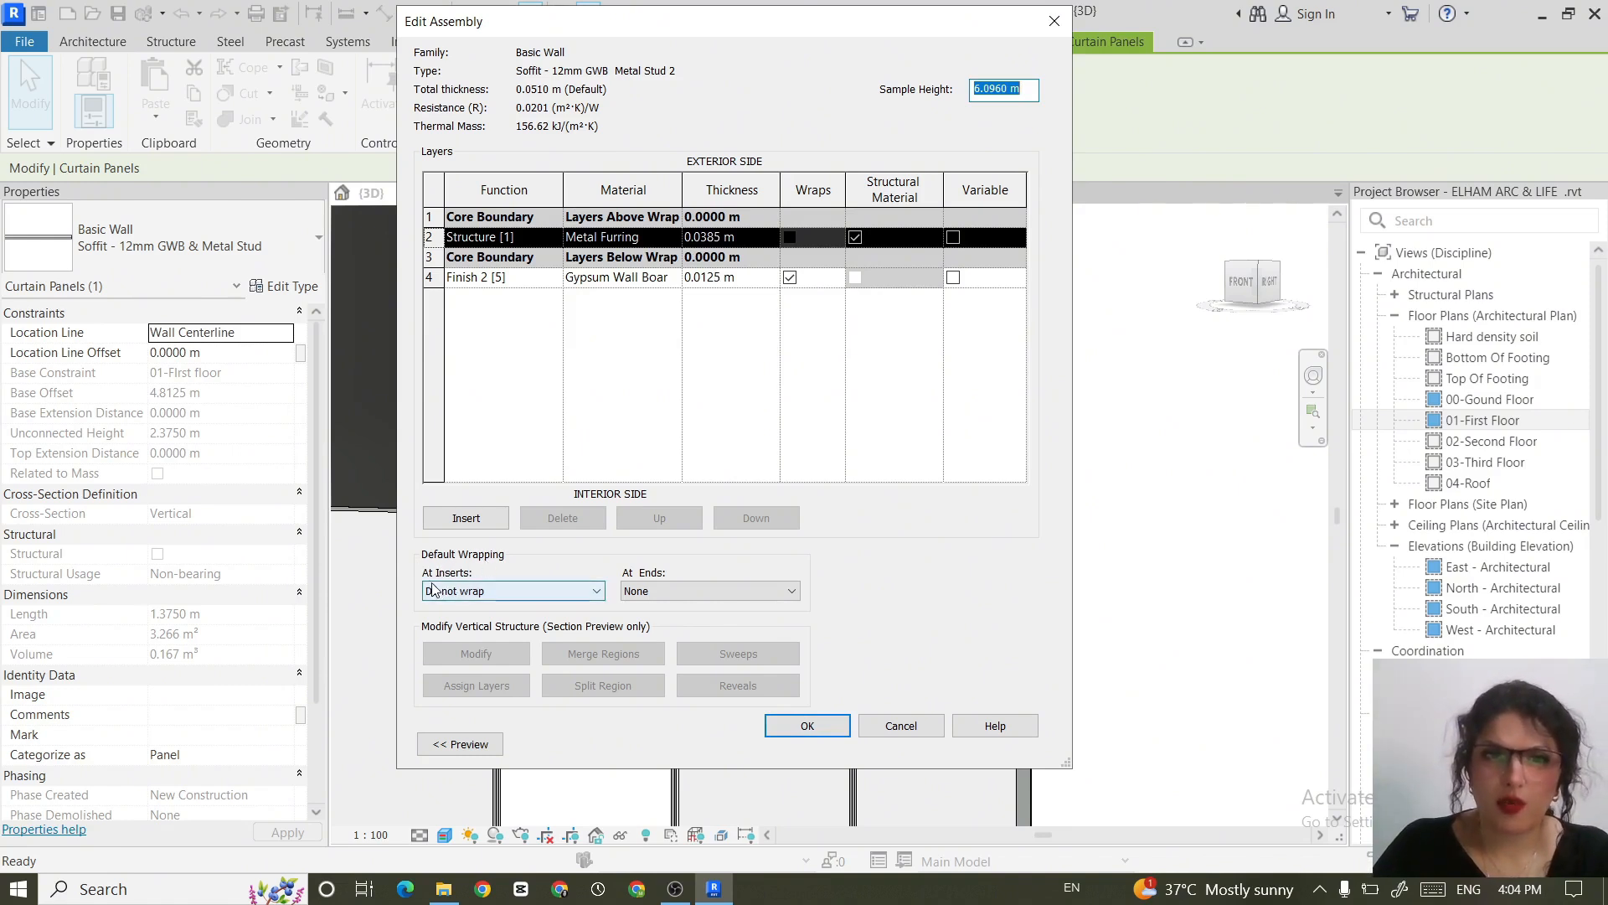
left_click(809, 728)
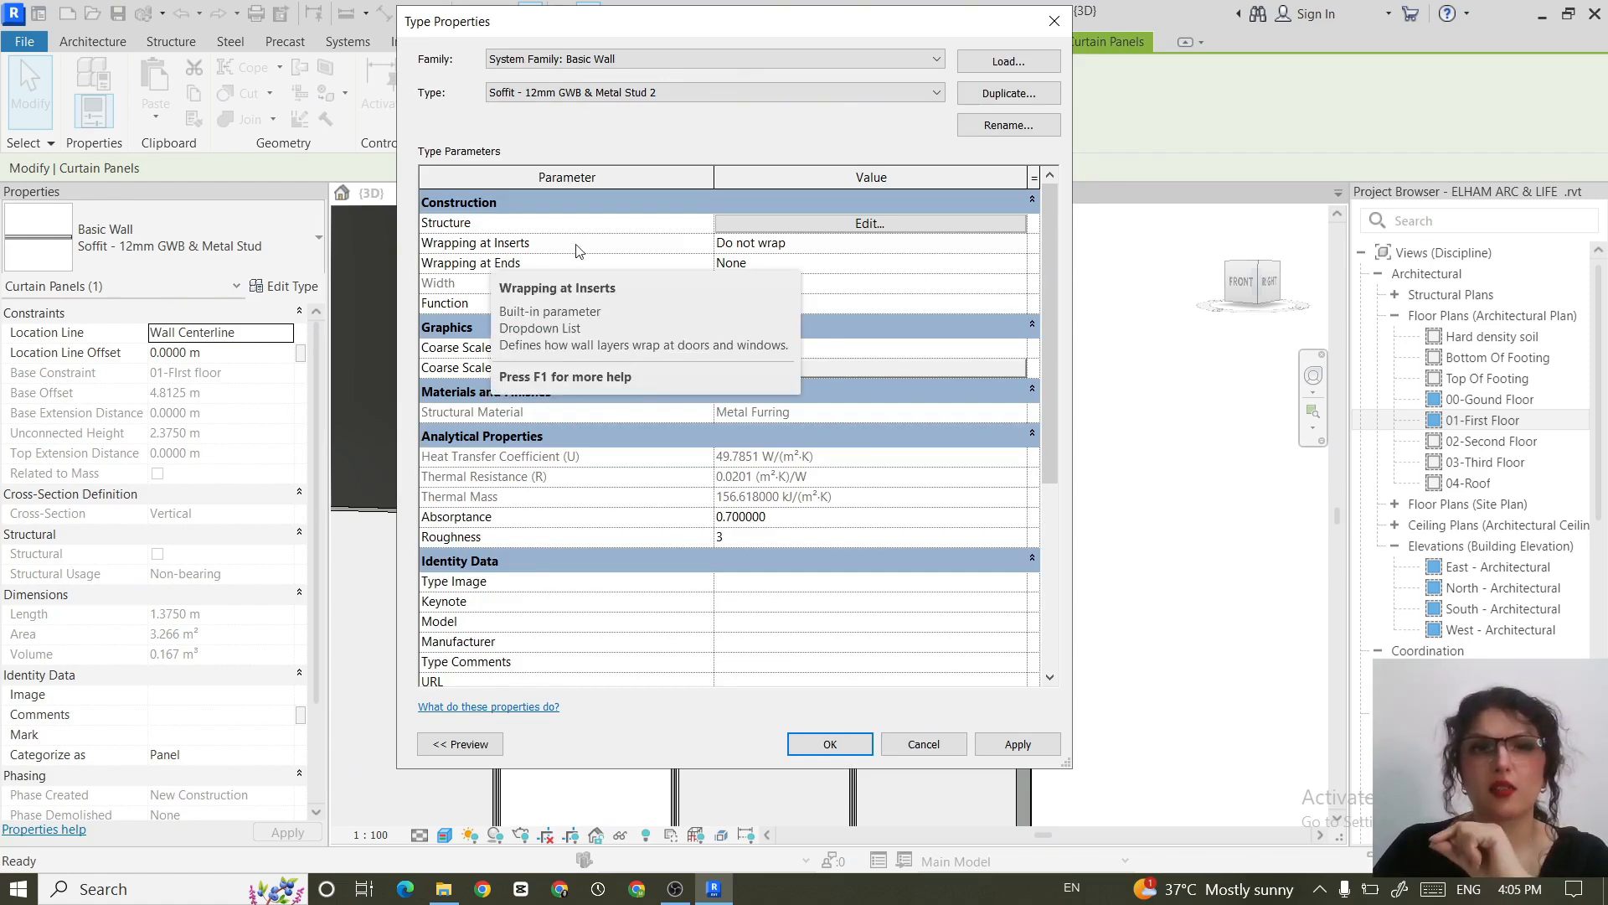
mouse_move(576, 250)
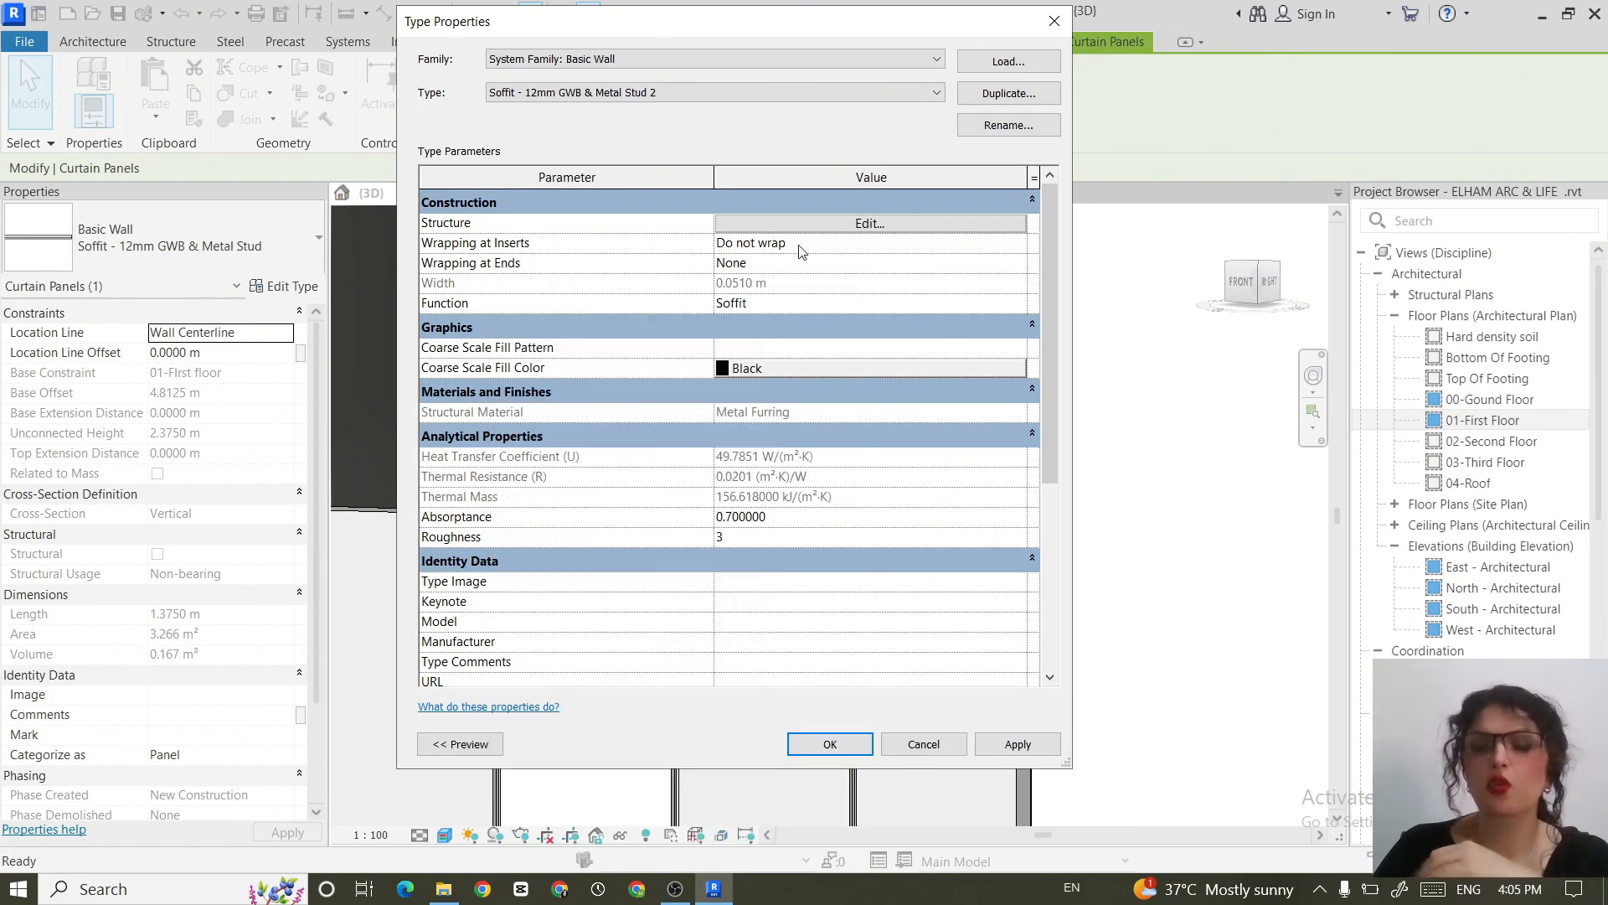
left_click(1026, 244)
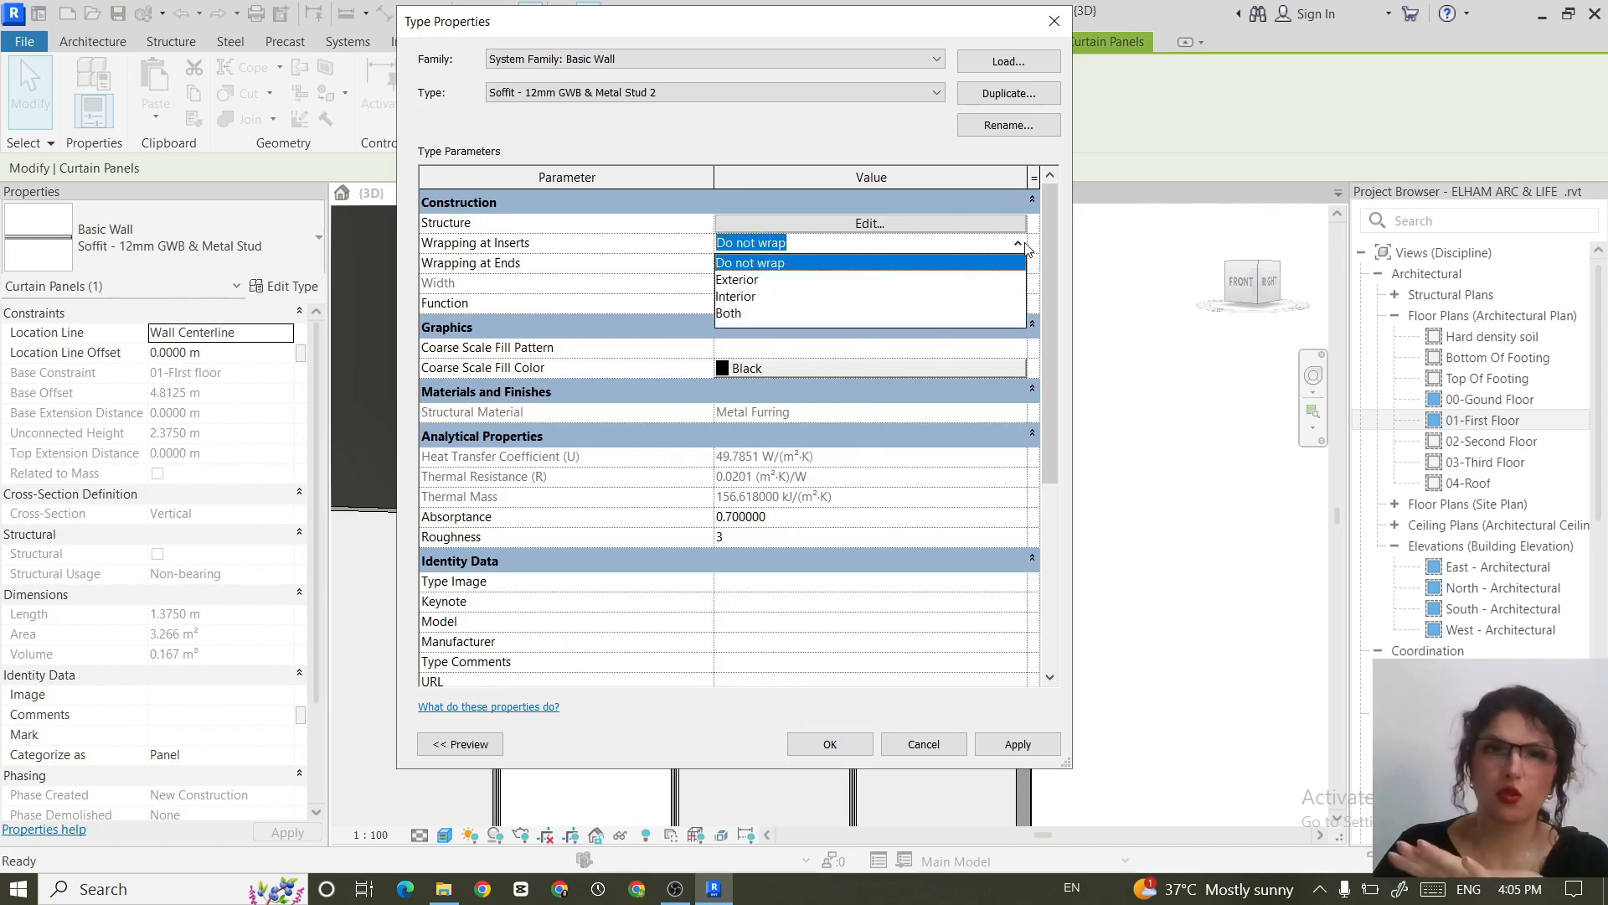
left_click(729, 313)
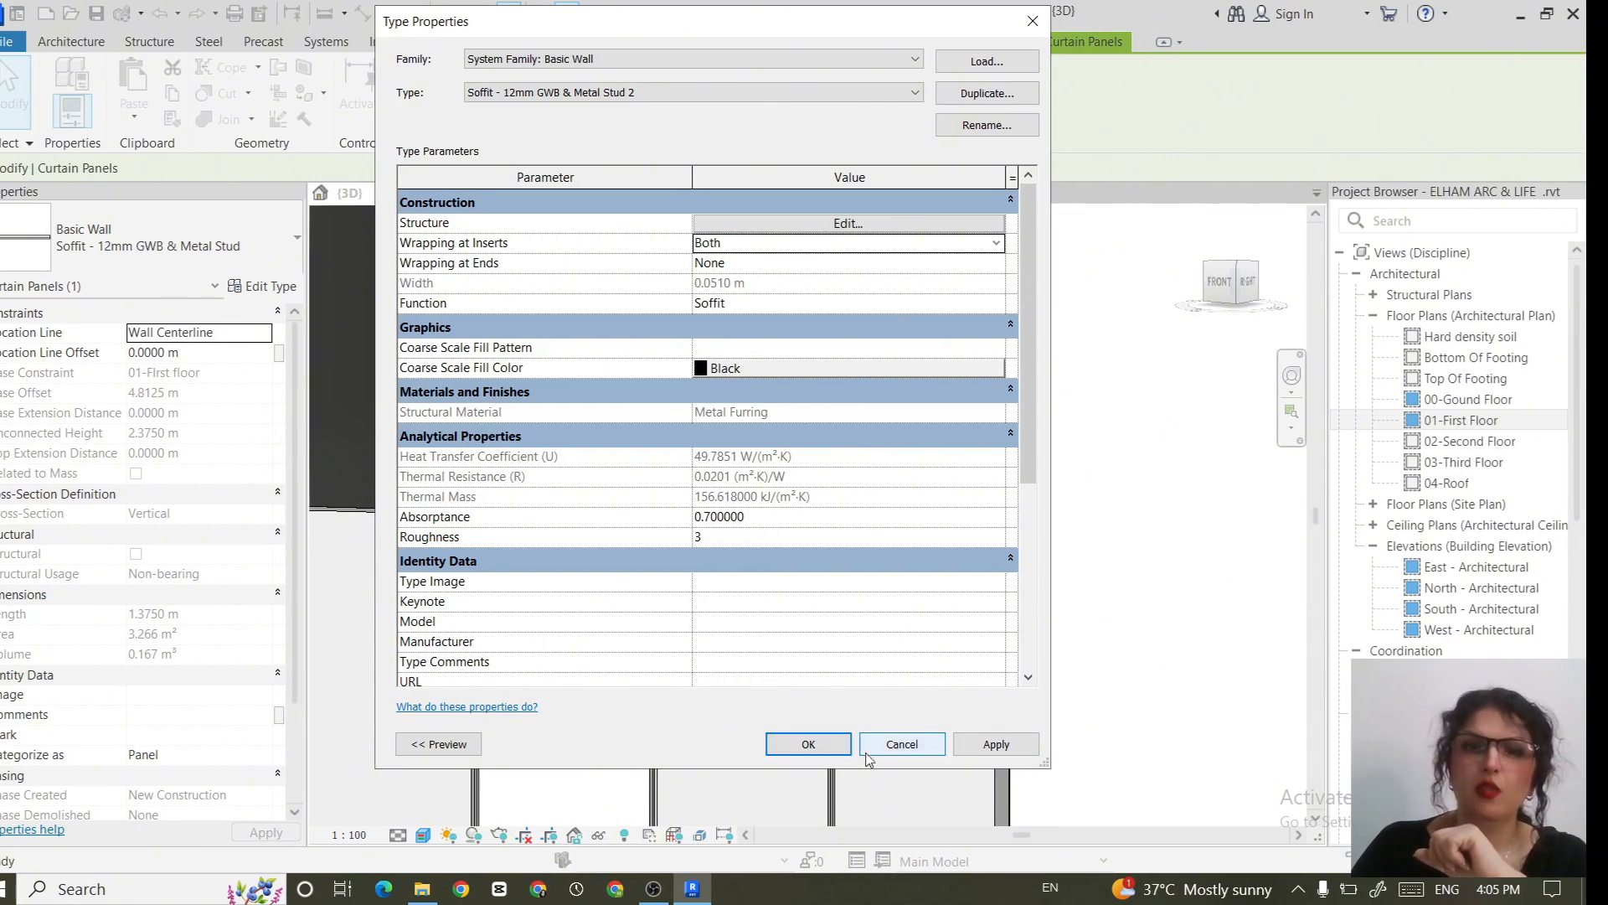
left_click(924, 744)
Step: On the 01-First Floor plan, draw a horizontal Exterior wall about 1.2 m long in an empty area
left_click(506, 192)
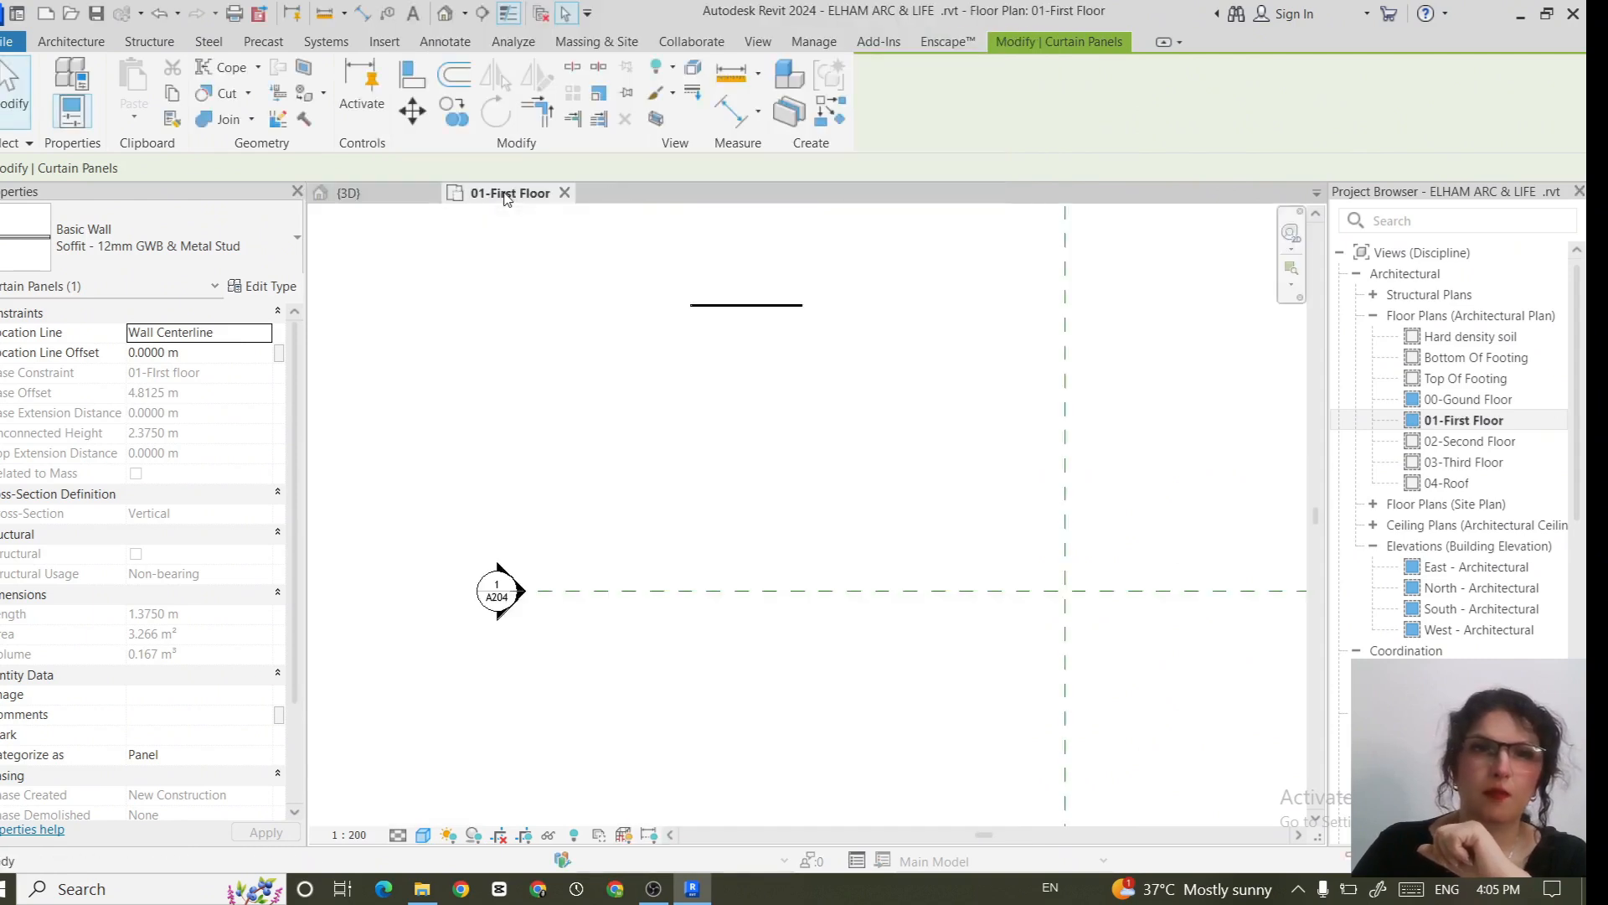
left_click(91, 44)
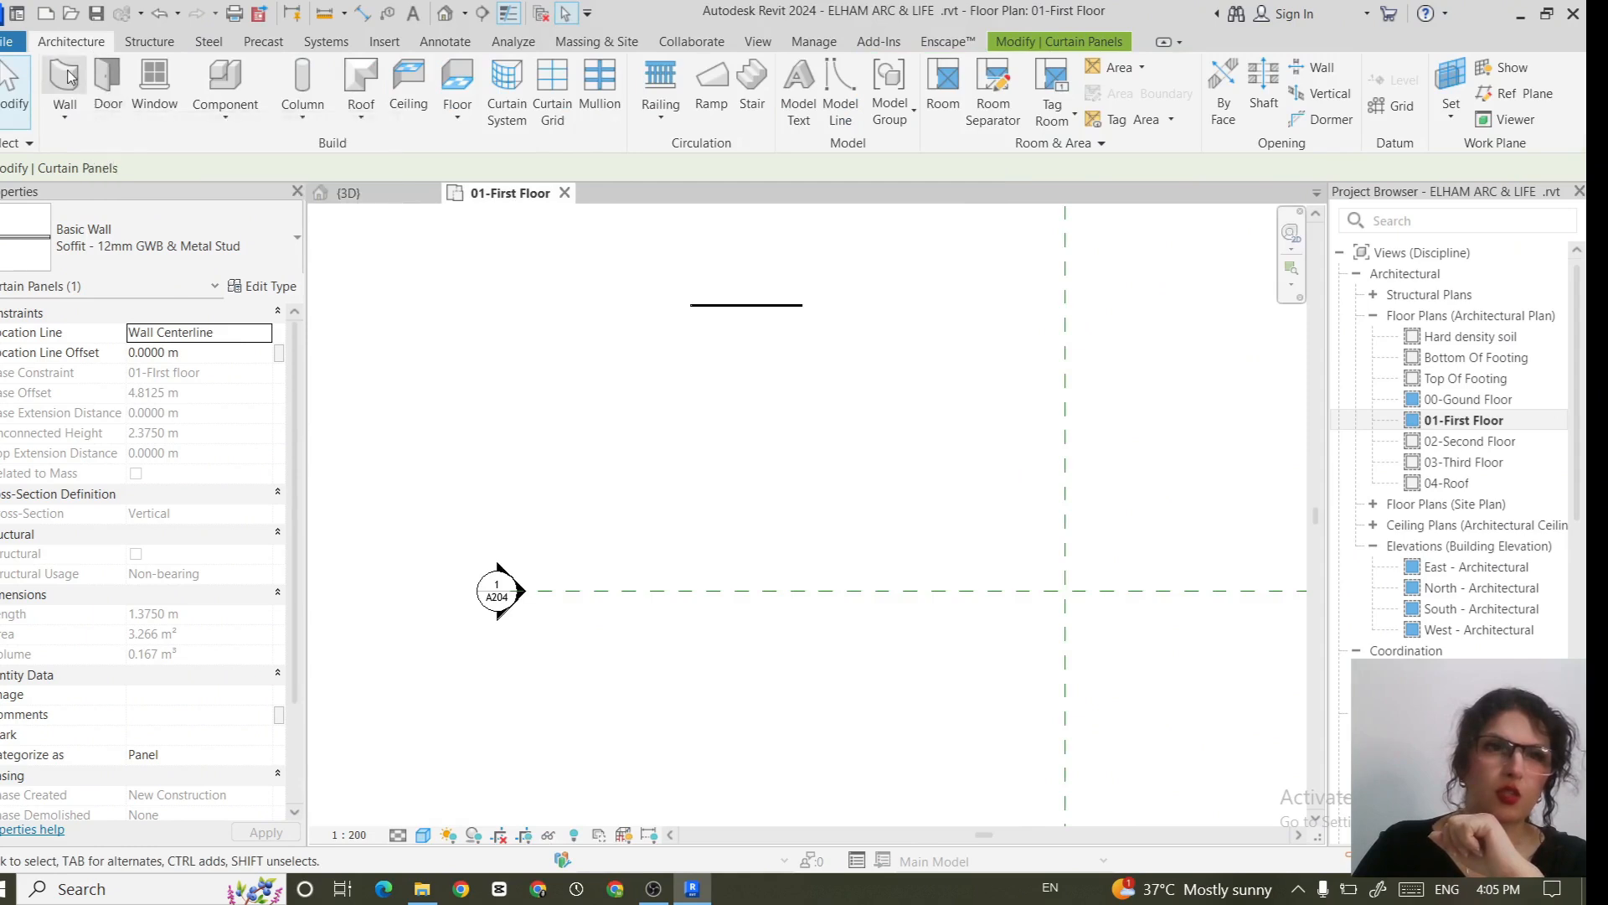
left_click(71, 75)
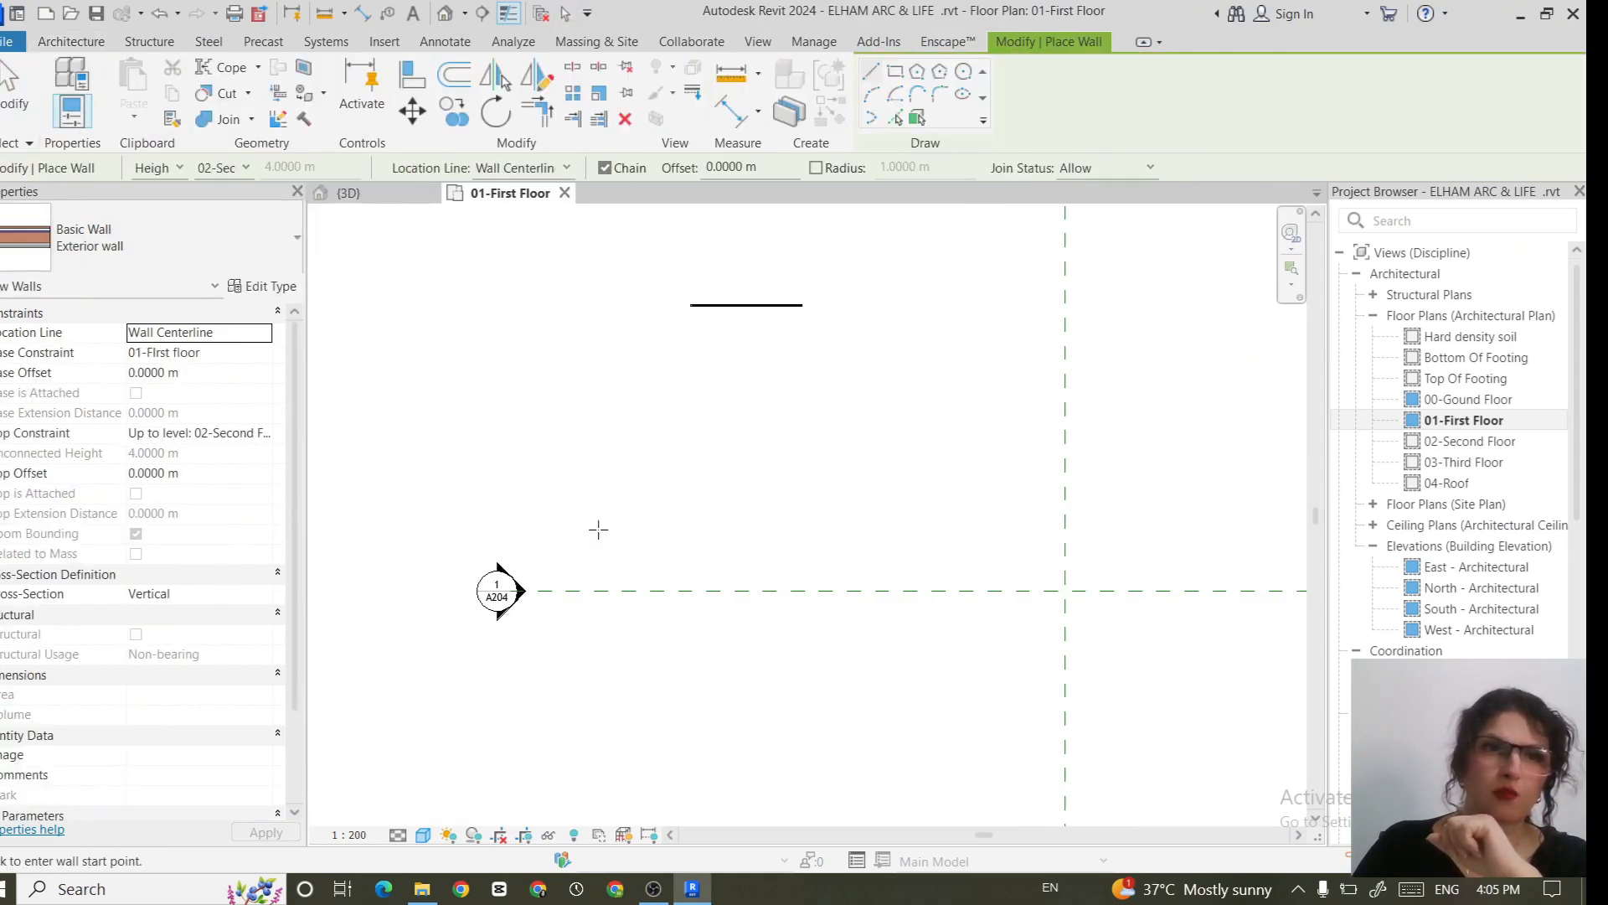
scroll(720, 405, "up", 3)
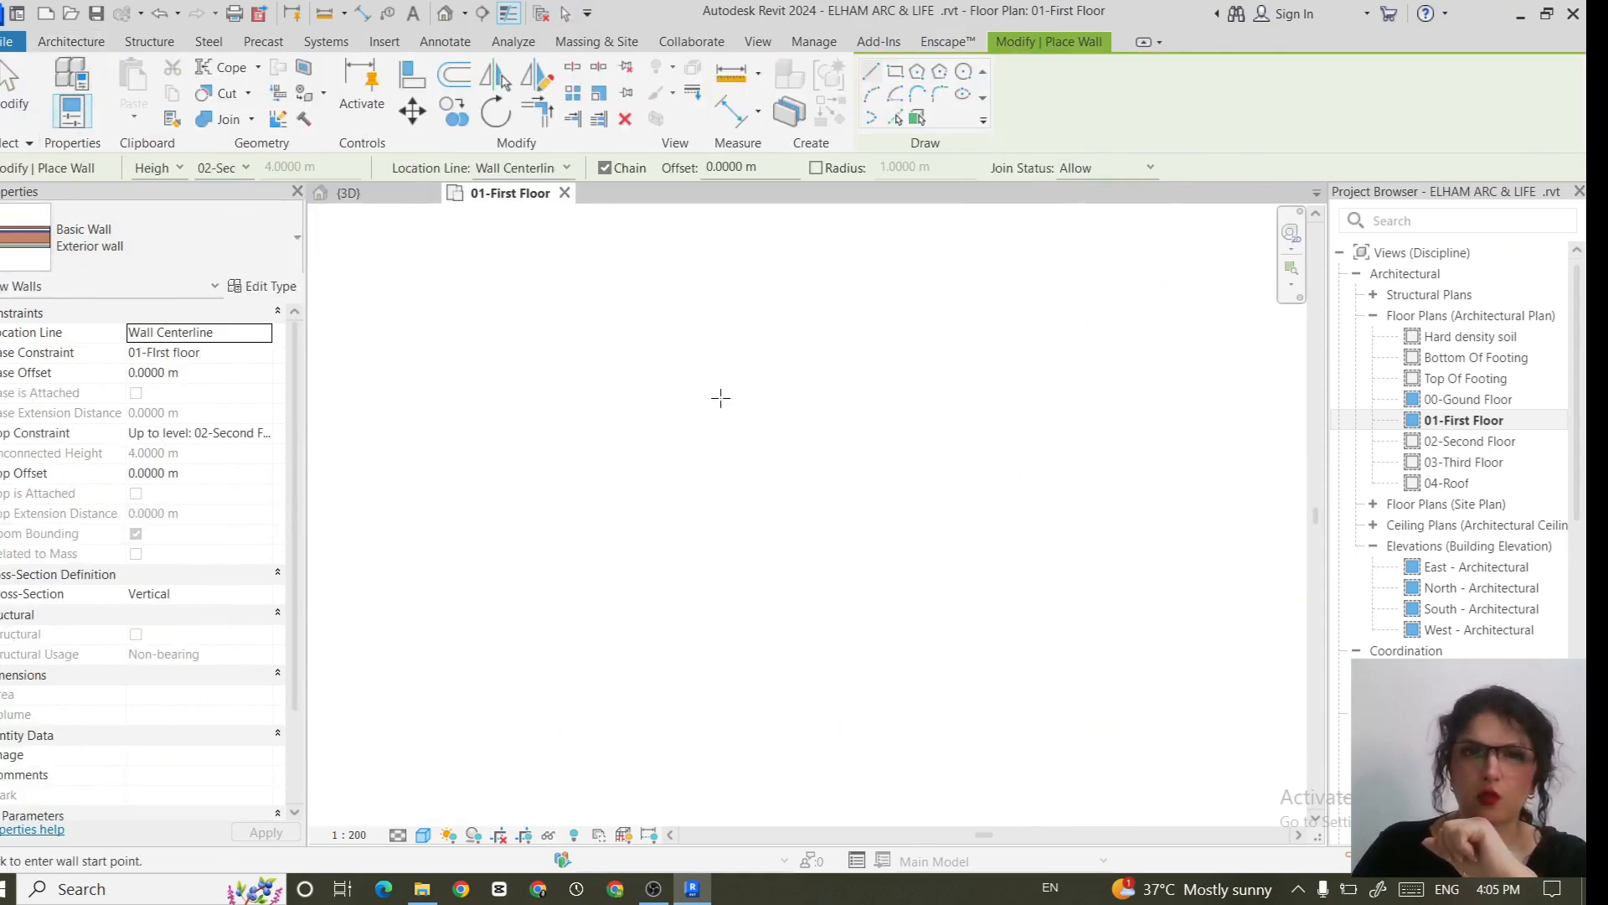
left_click(690, 397)
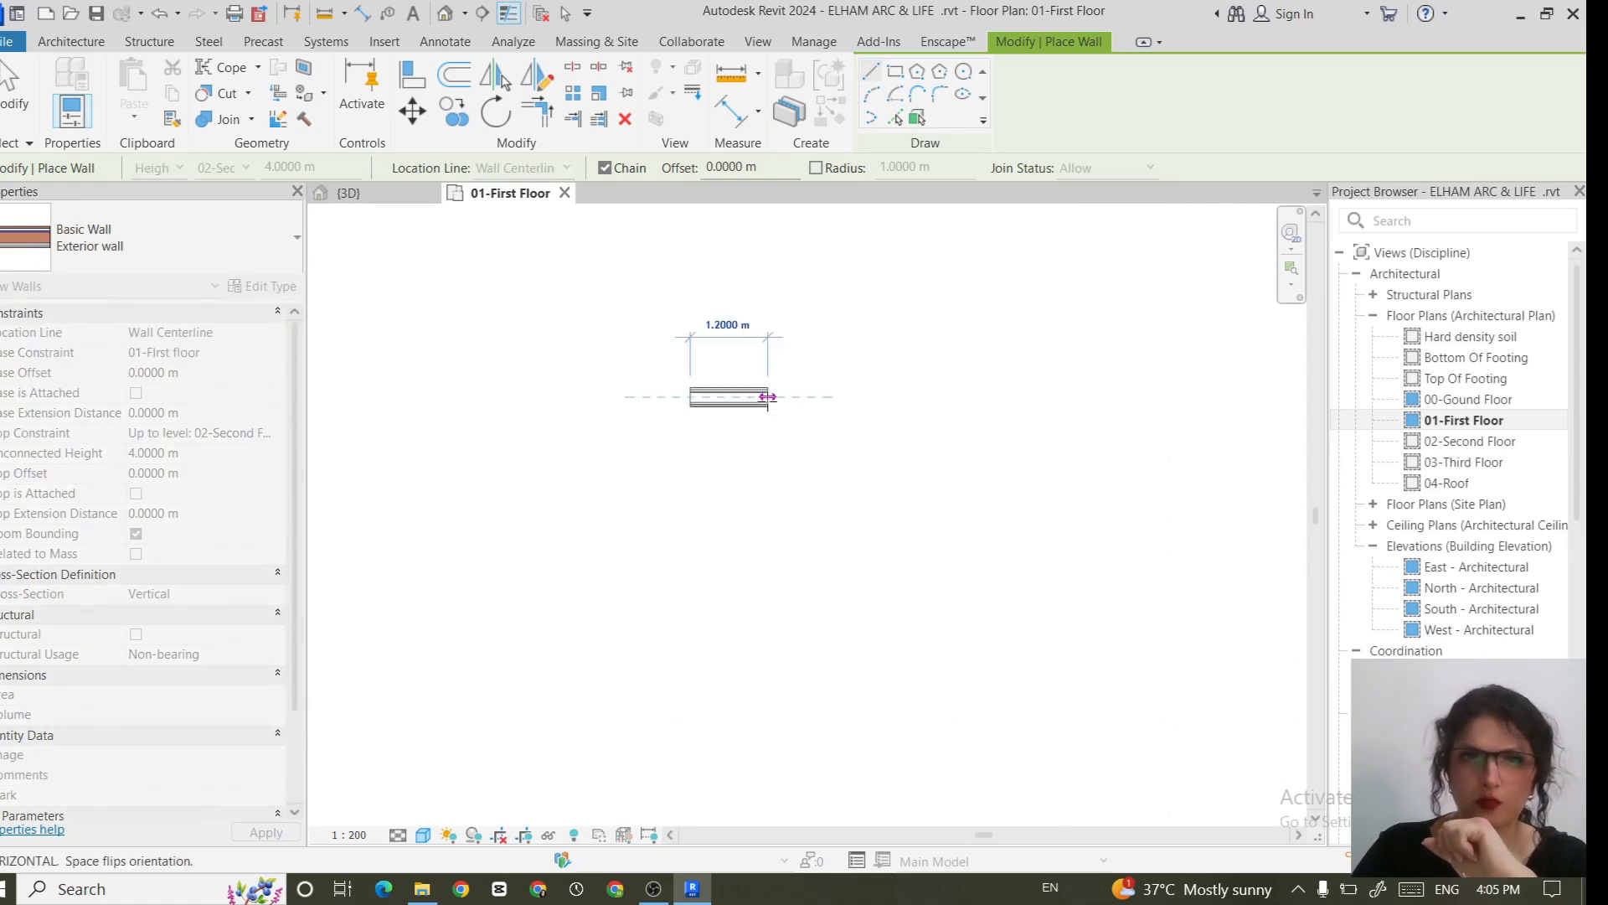
key("Escape")
scroll(703, 414, "up", 5)
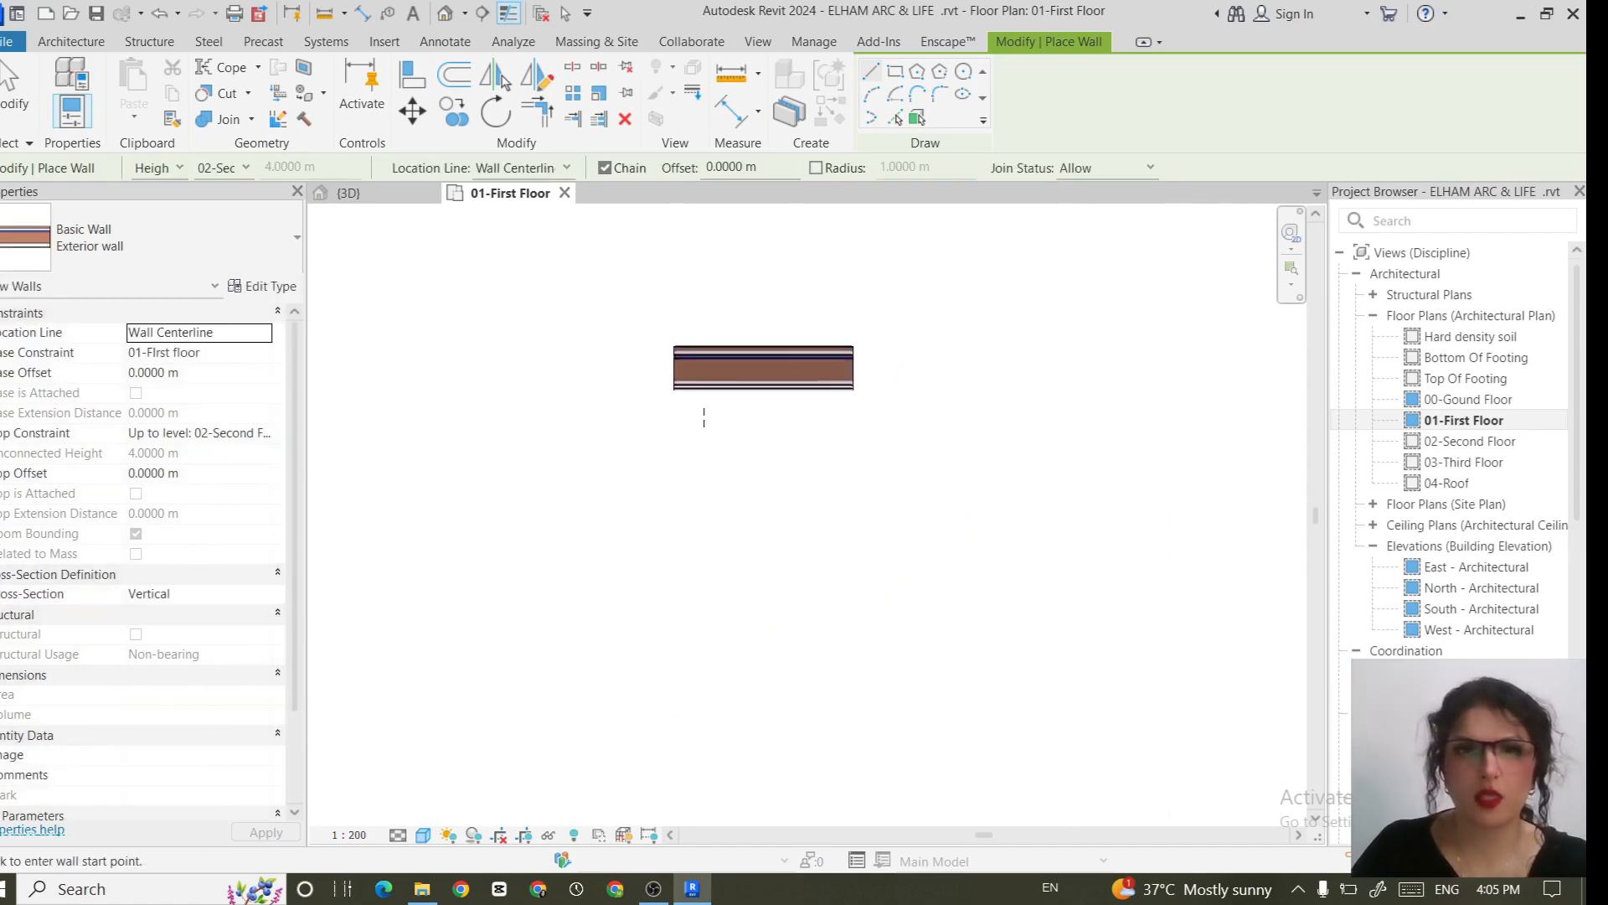
scroll(791, 387, "up", 2)
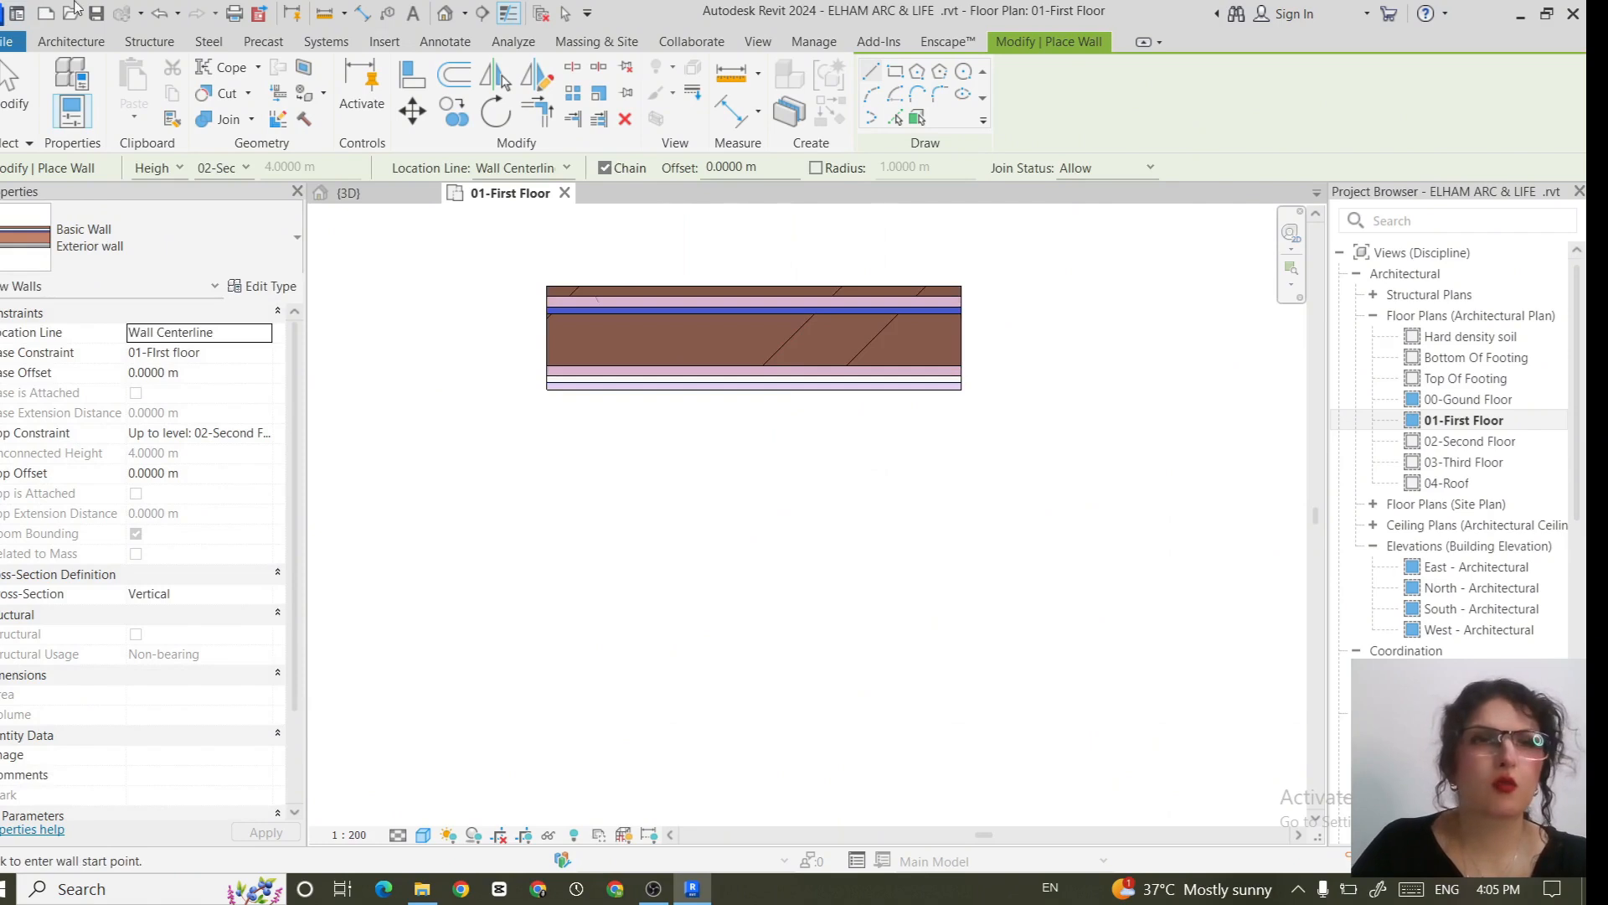
Step: Place an M_Window-Fixed 600 x 900mm window at the middle of the short exterior wall
left_click(54, 42)
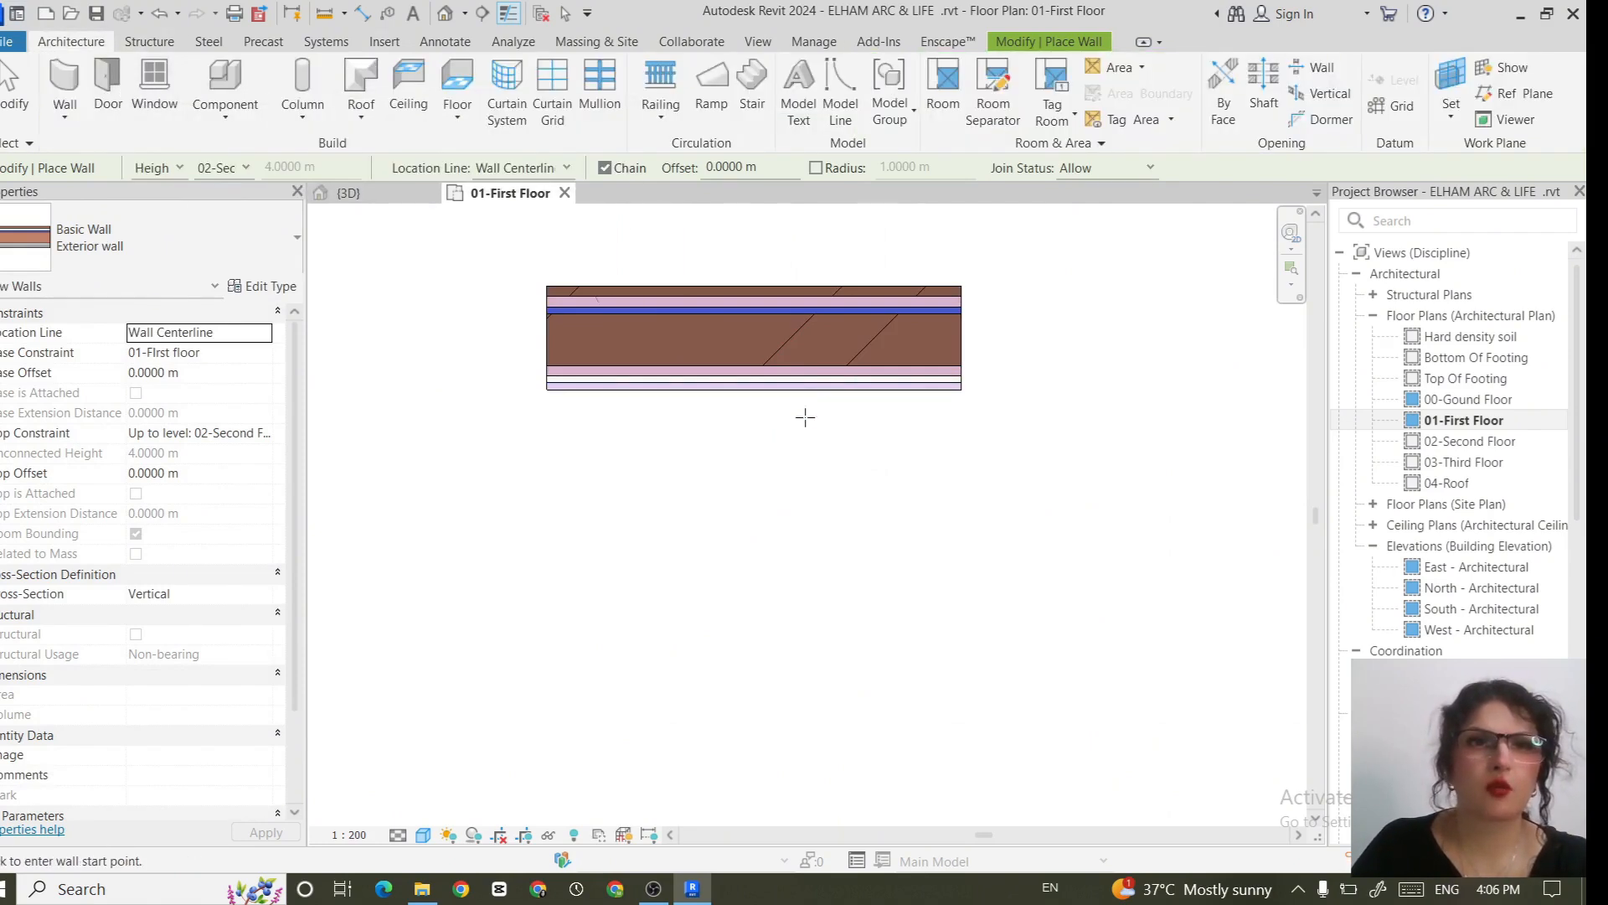
left_click(154, 82)
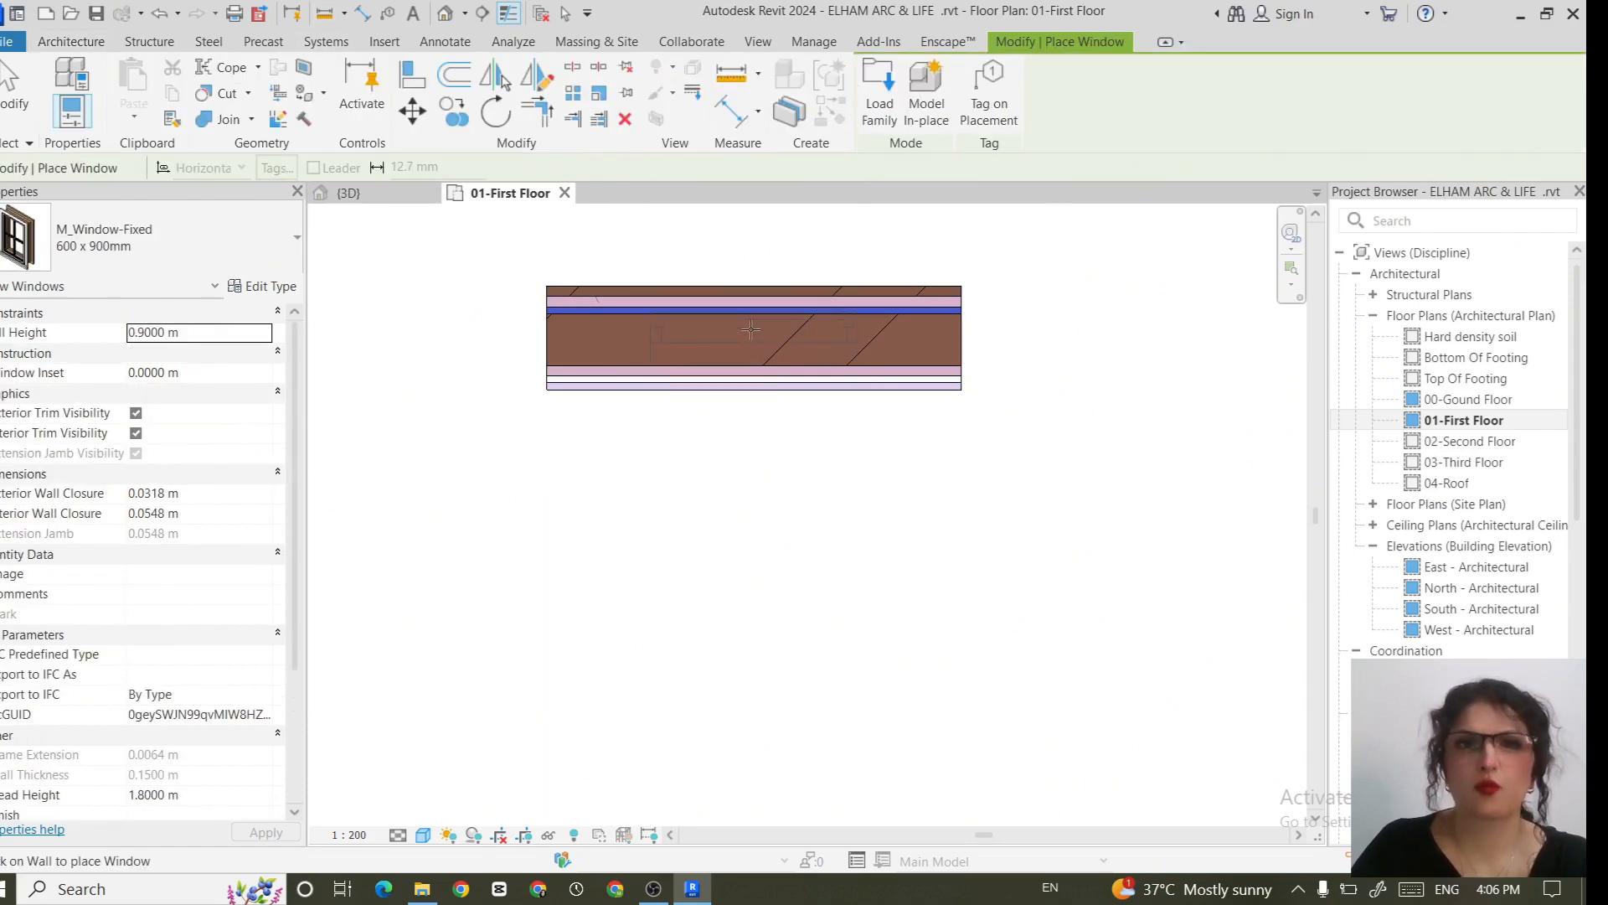
left_click(750, 329)
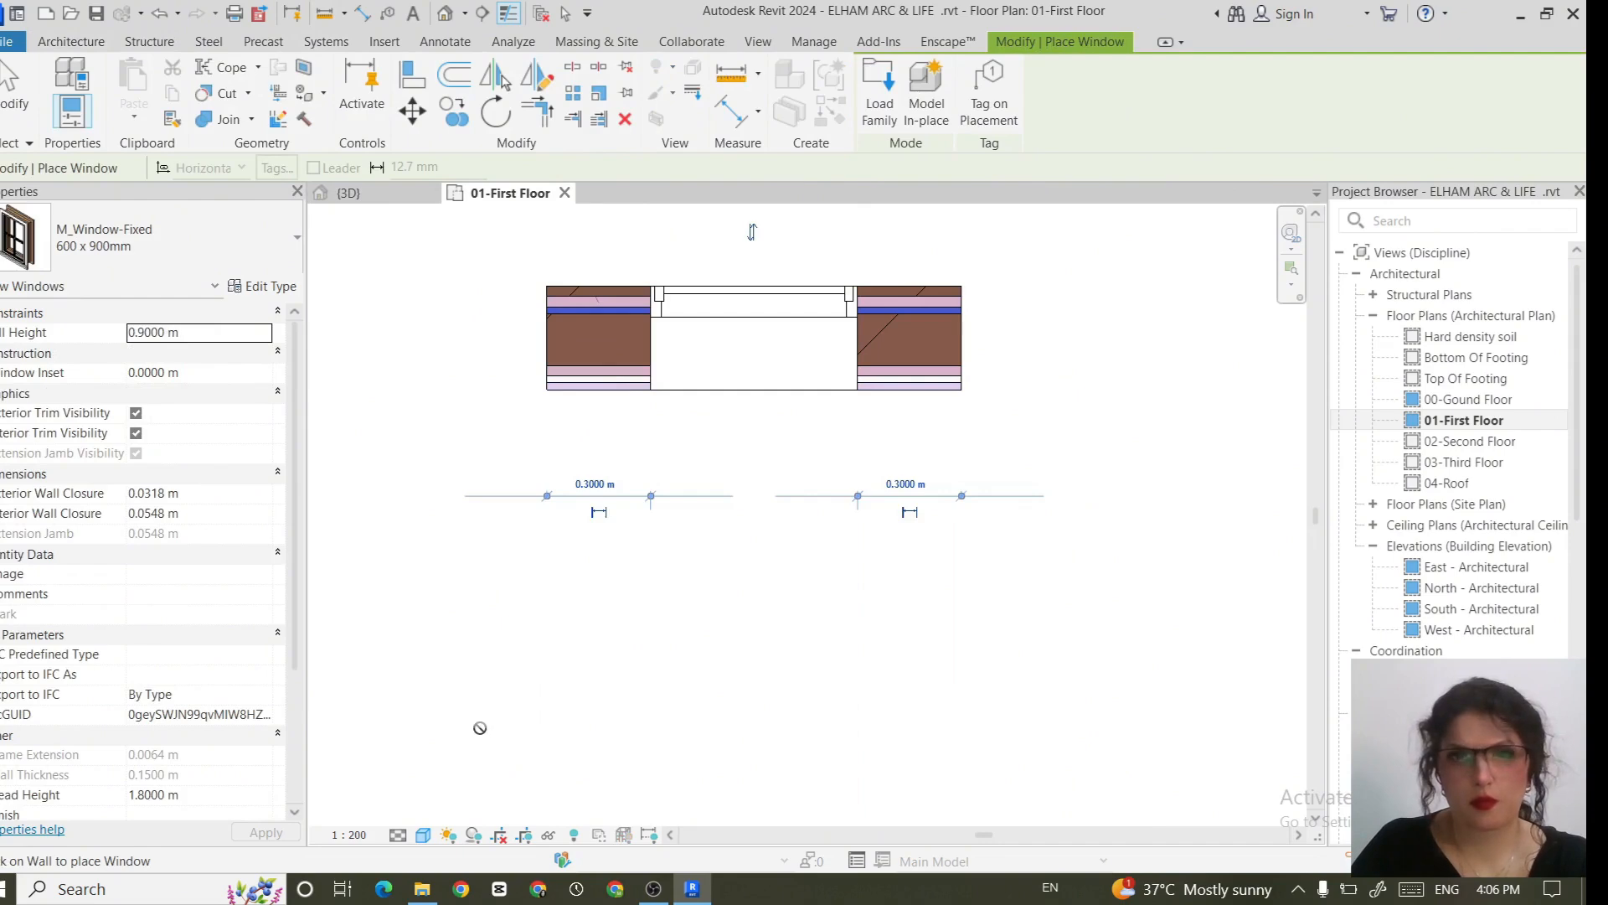
key("Escape")
key("Escape")
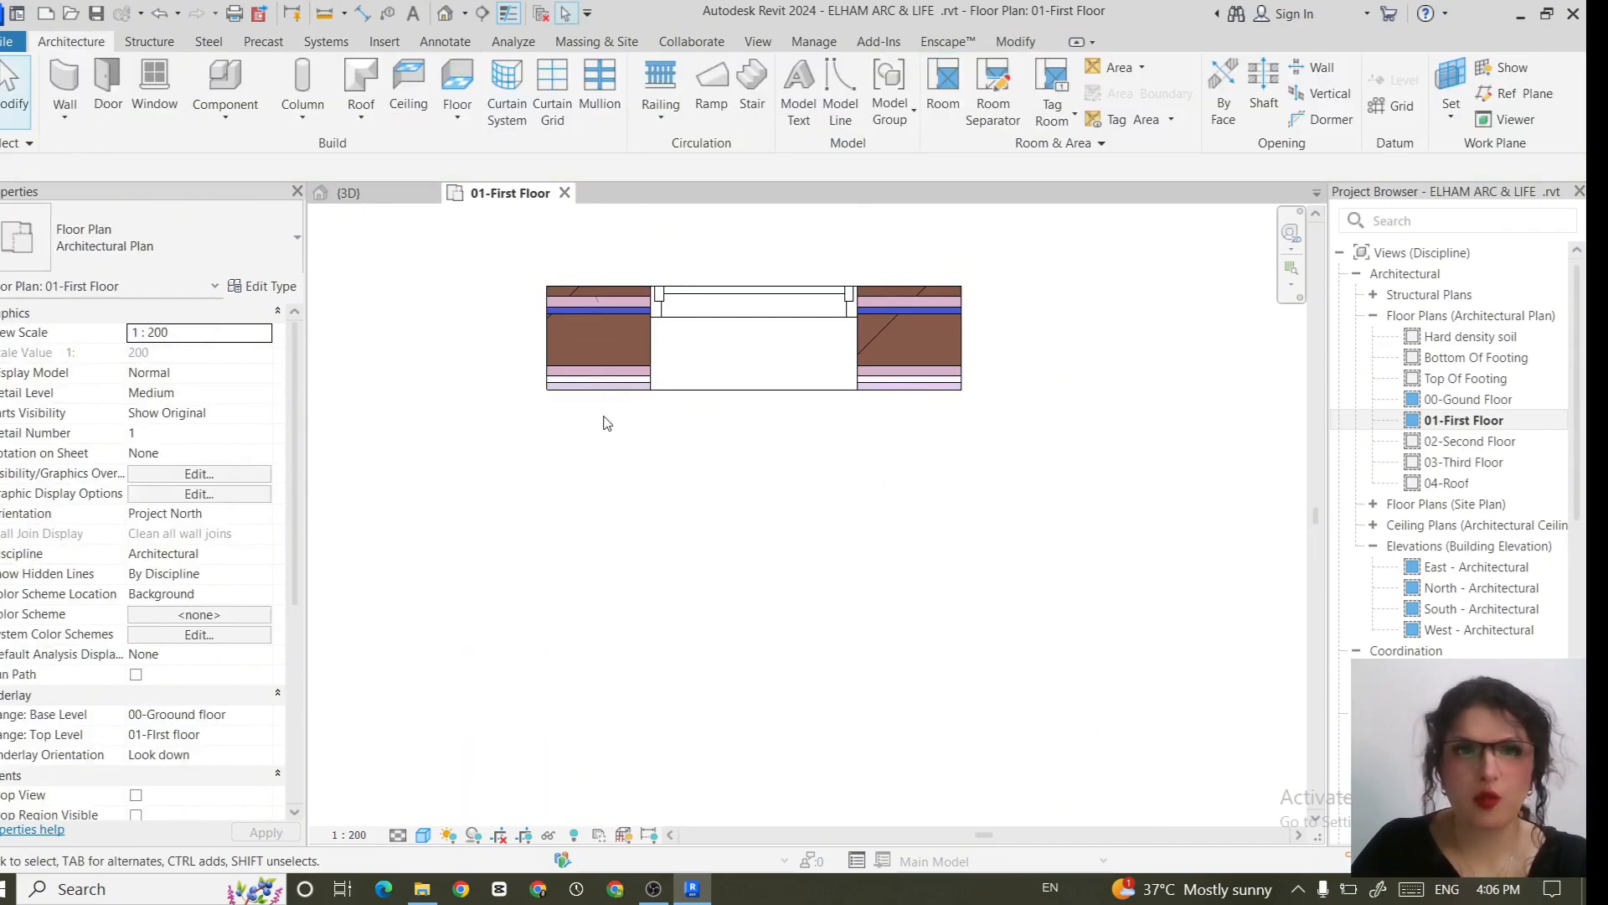
Step: Set Wrapping at Inserts to Exterior in the Exterior wall type of the short wall
left_click(611, 365)
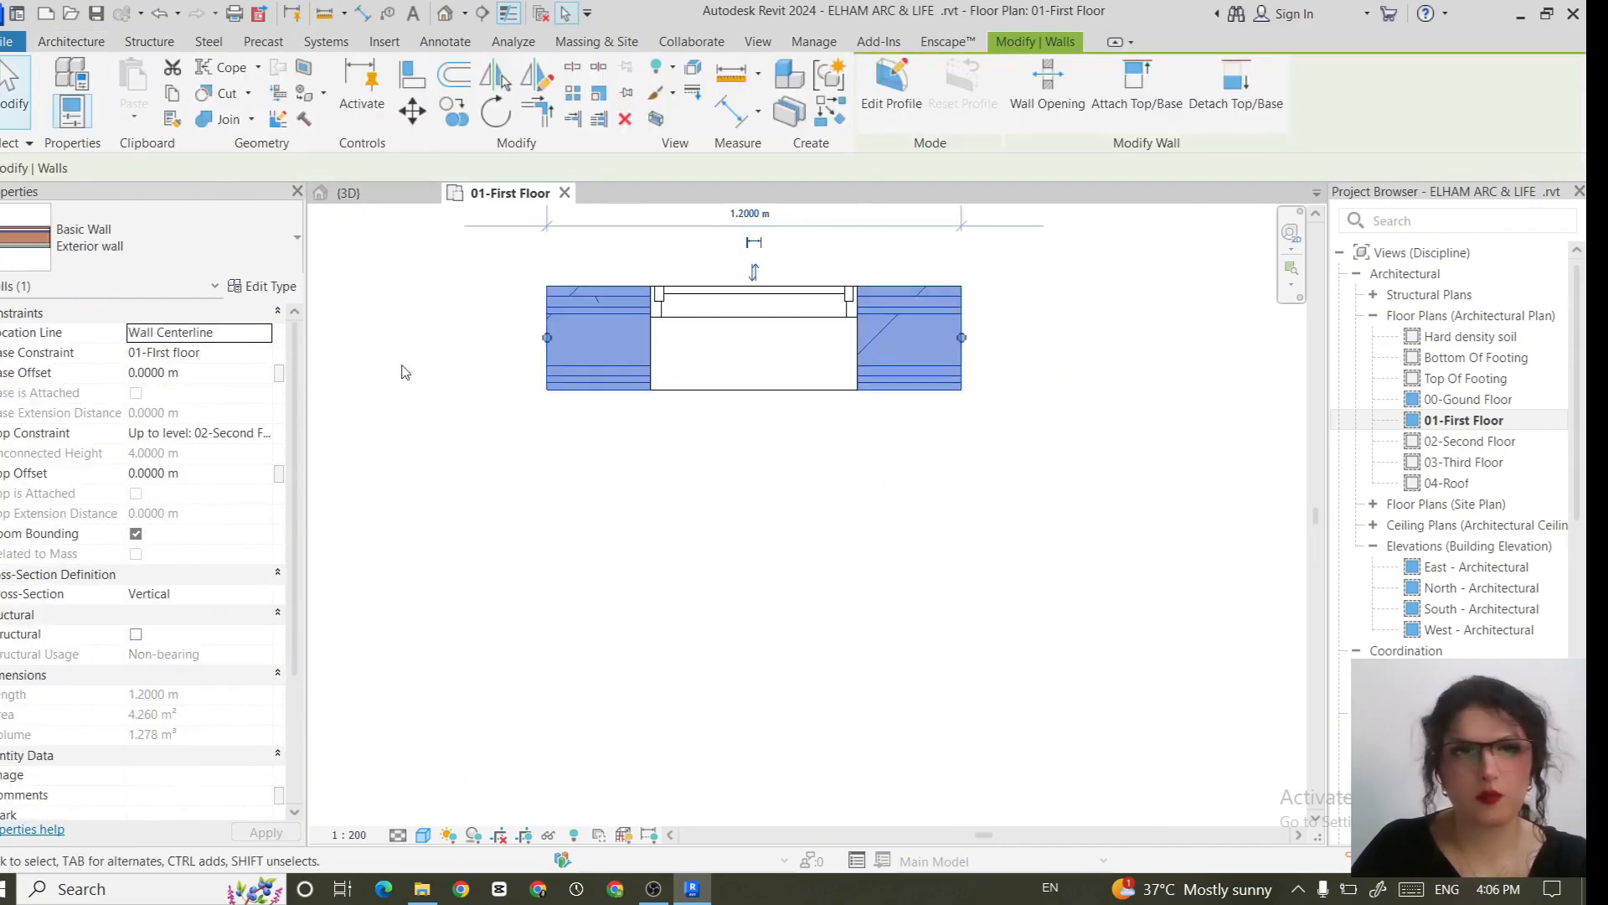
left_click(271, 287)
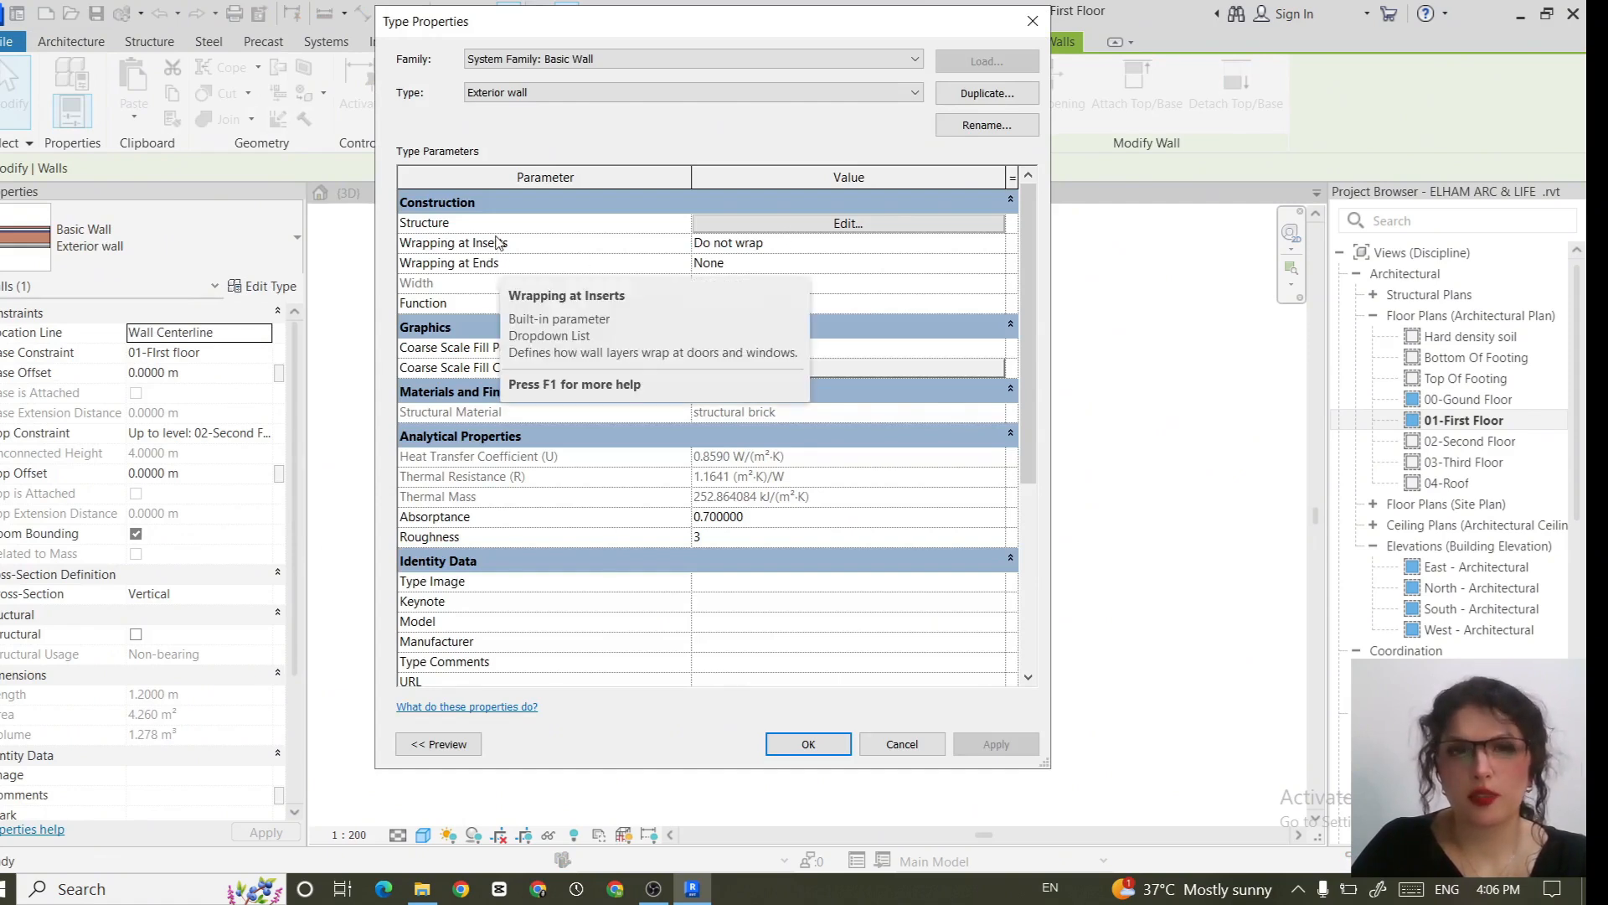
left_click(996, 245)
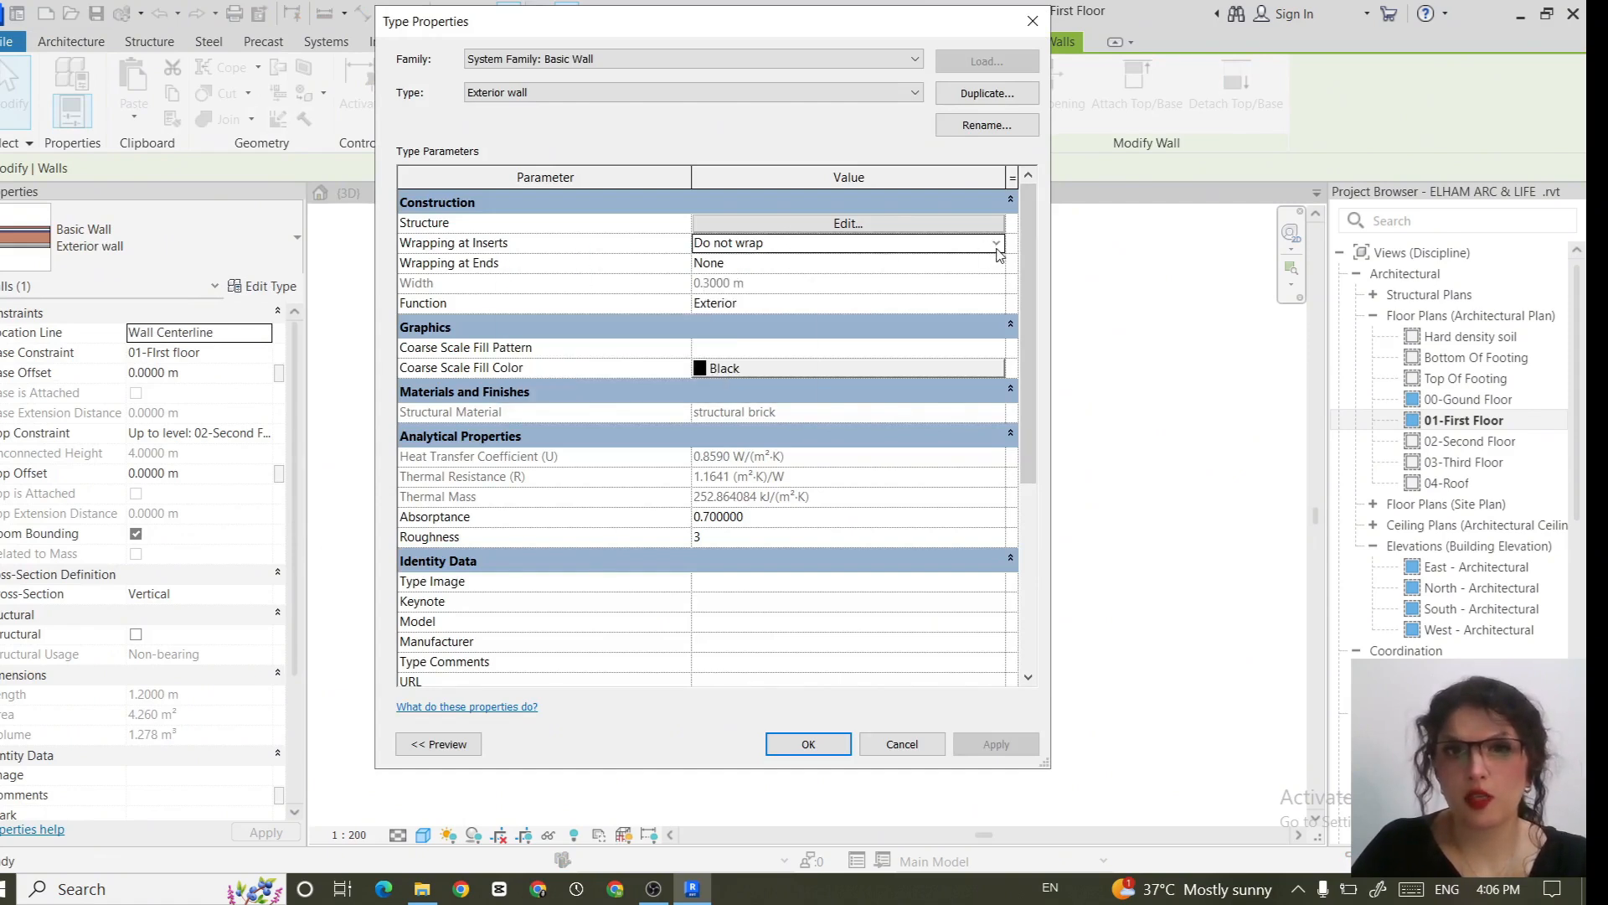
left_click(996, 244)
left_click(727, 282)
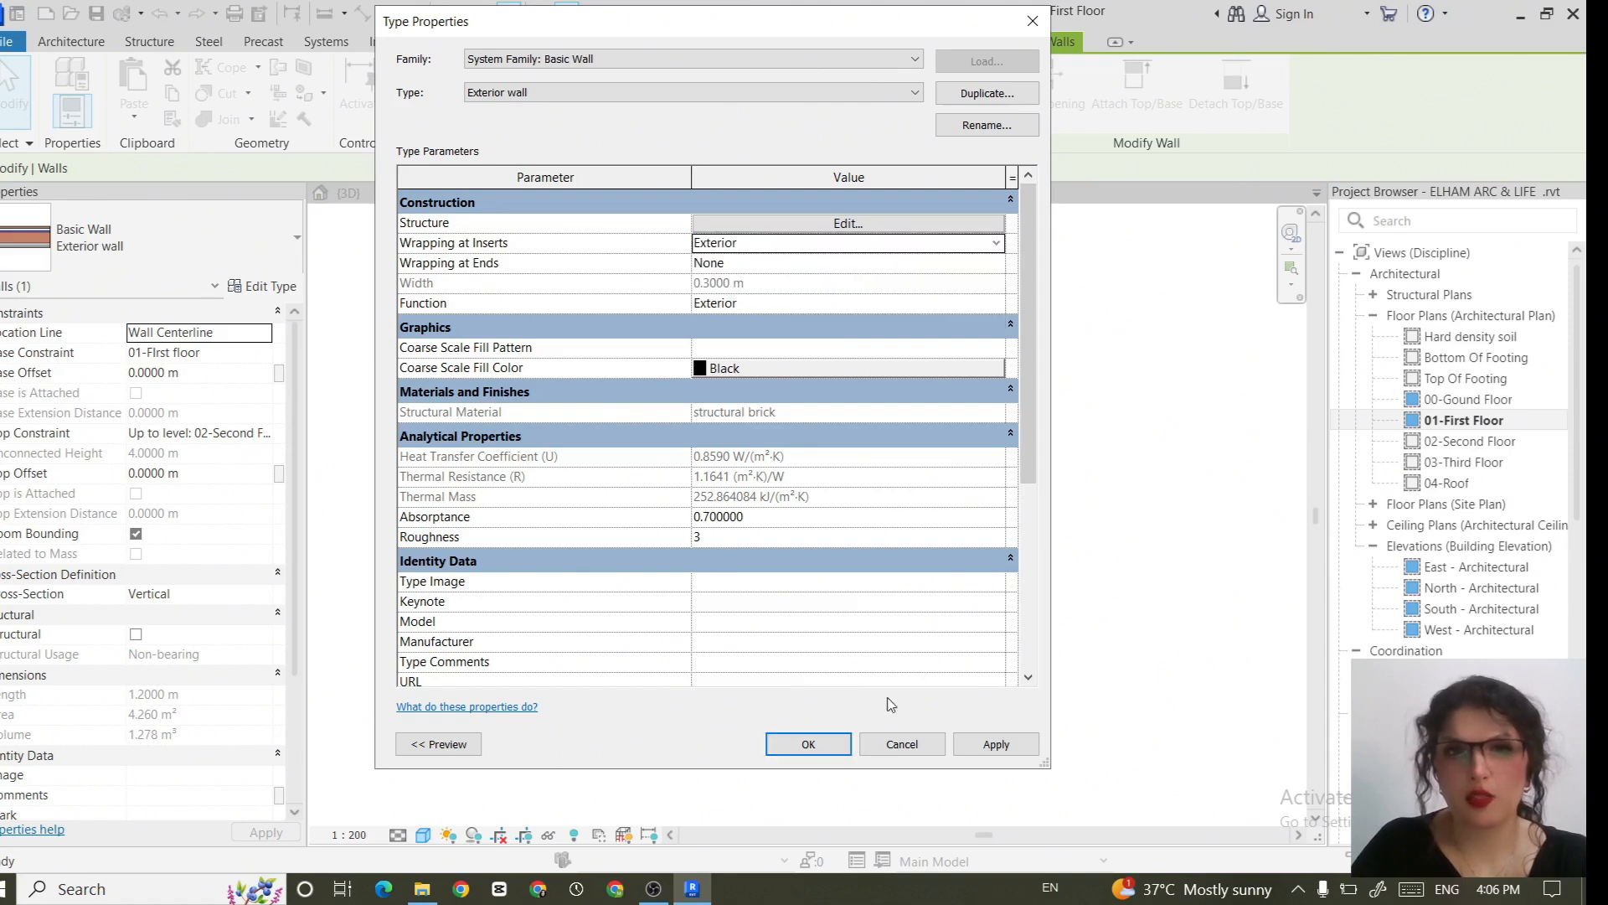
left_click(806, 744)
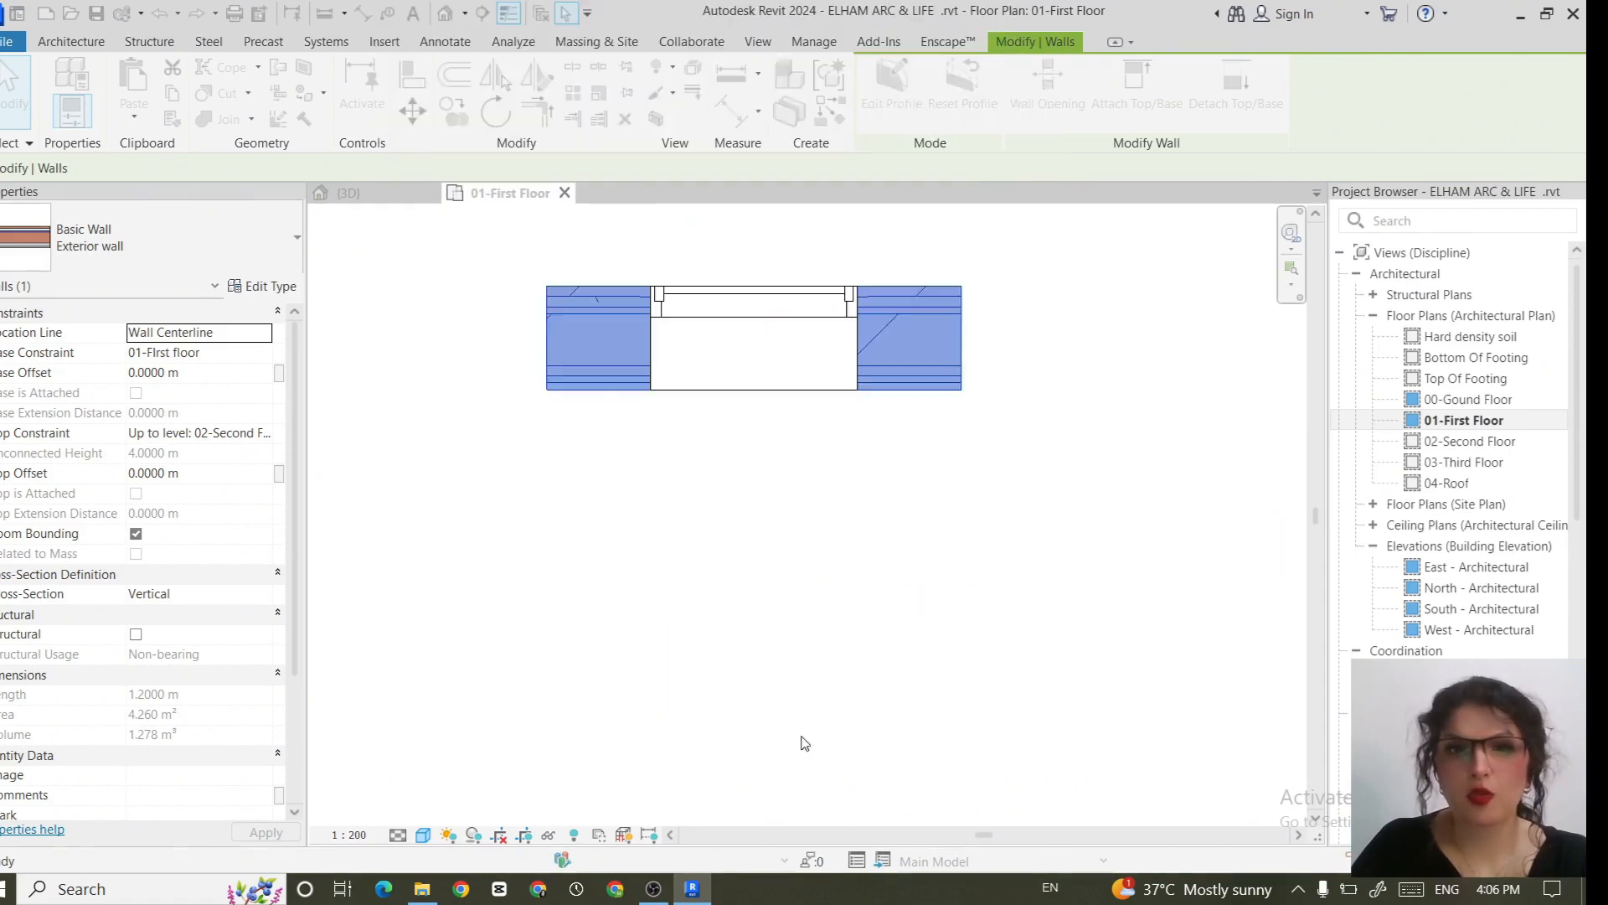
Step: In the 3D view, temporarily hide the fixed window in the short exterior wall to expose its opening
left_click(349, 192)
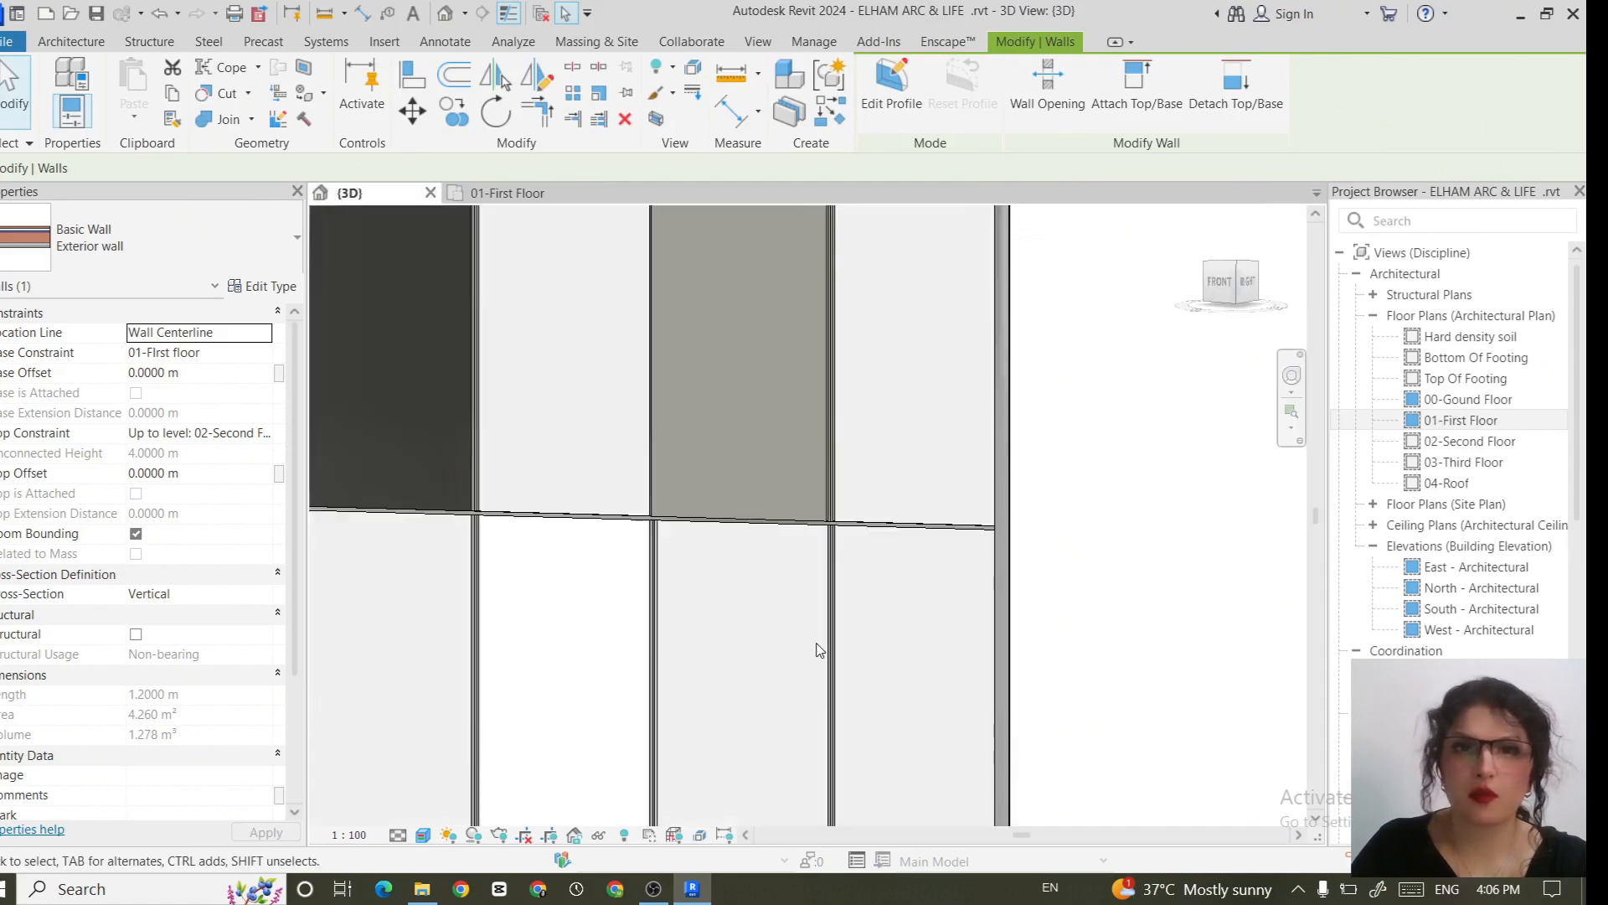
scroll(816, 640, "down", 4)
middle_click_drag(733, 673, 758, 639)
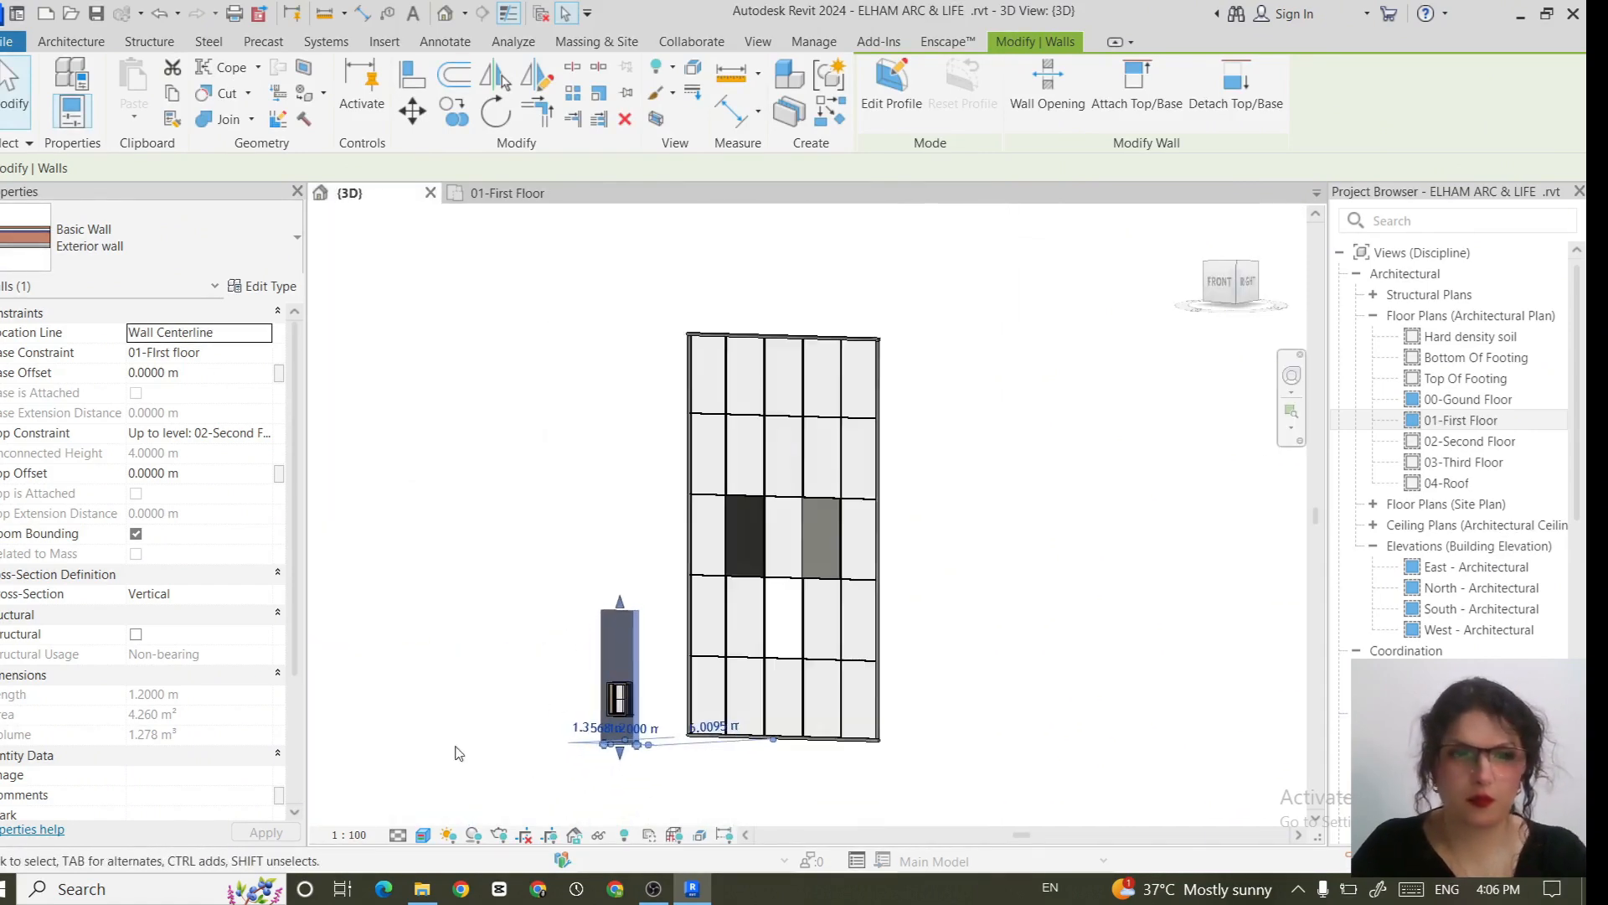
scroll(460, 748, "up", 4)
scroll(846, 720, "up", 5)
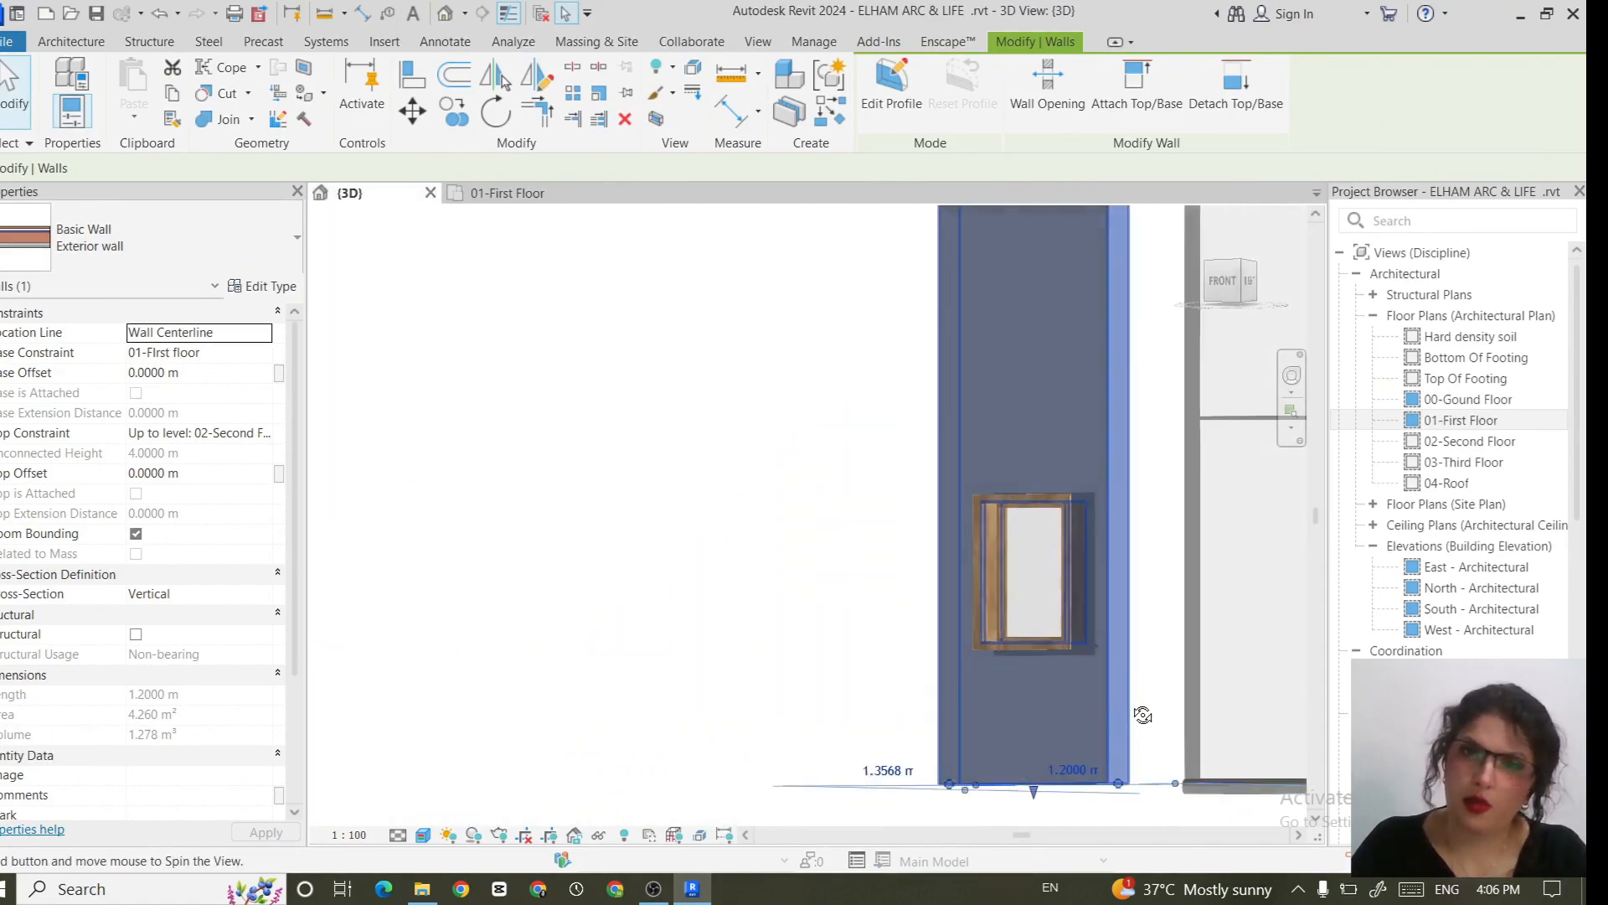
scroll(923, 632, "up", 3)
middle_click_drag(923, 631, 467, 548)
left_click(467, 548)
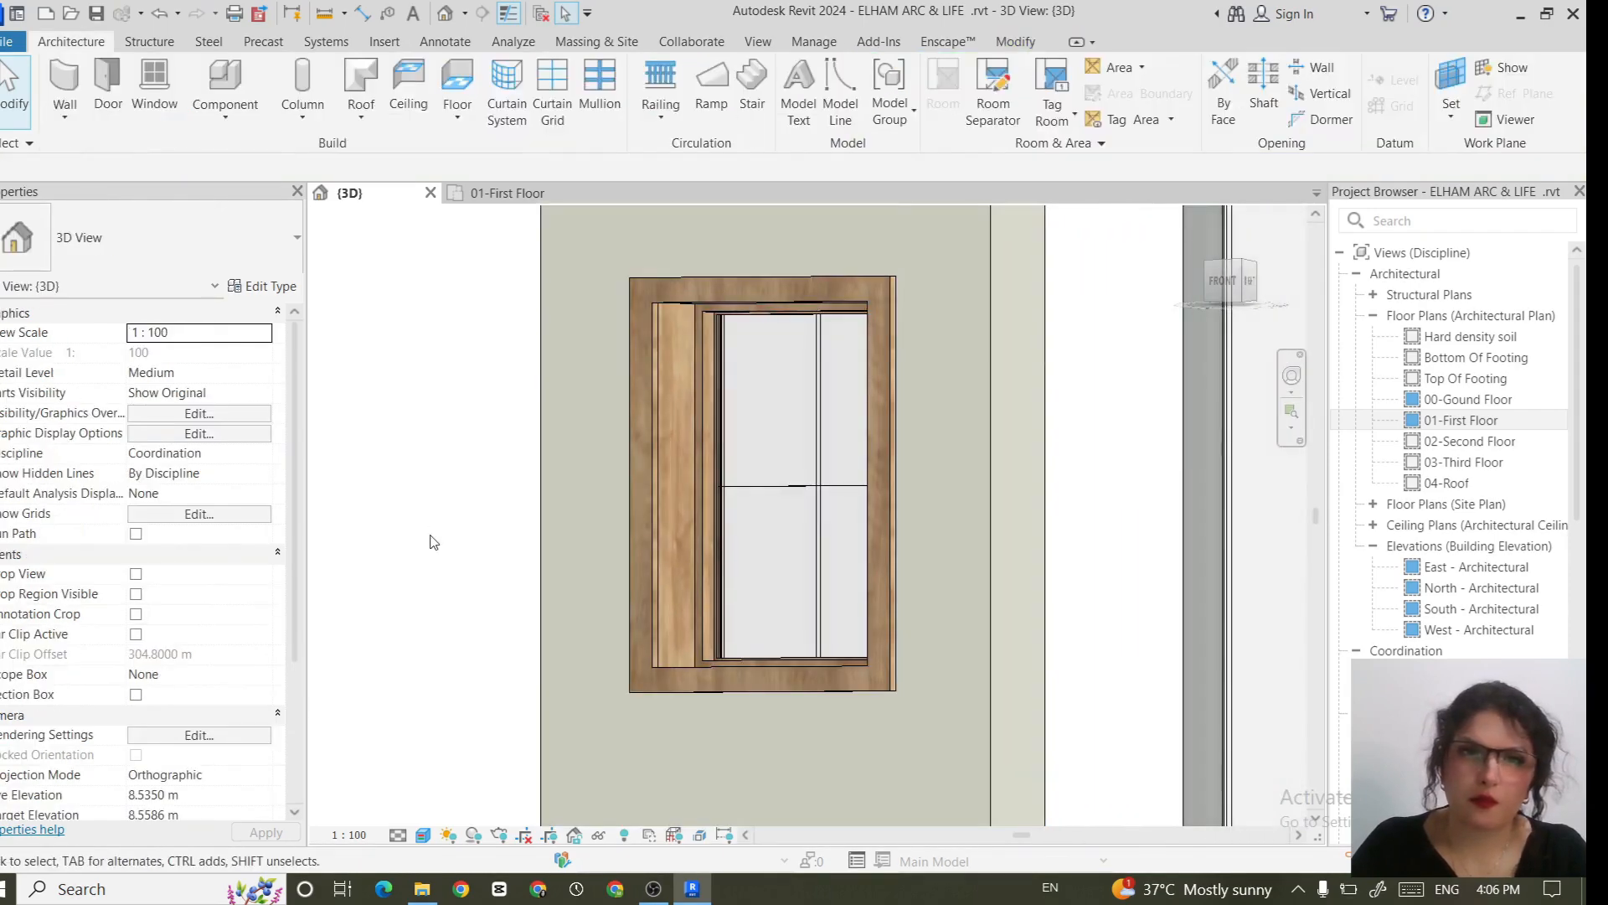
left_click(700, 492)
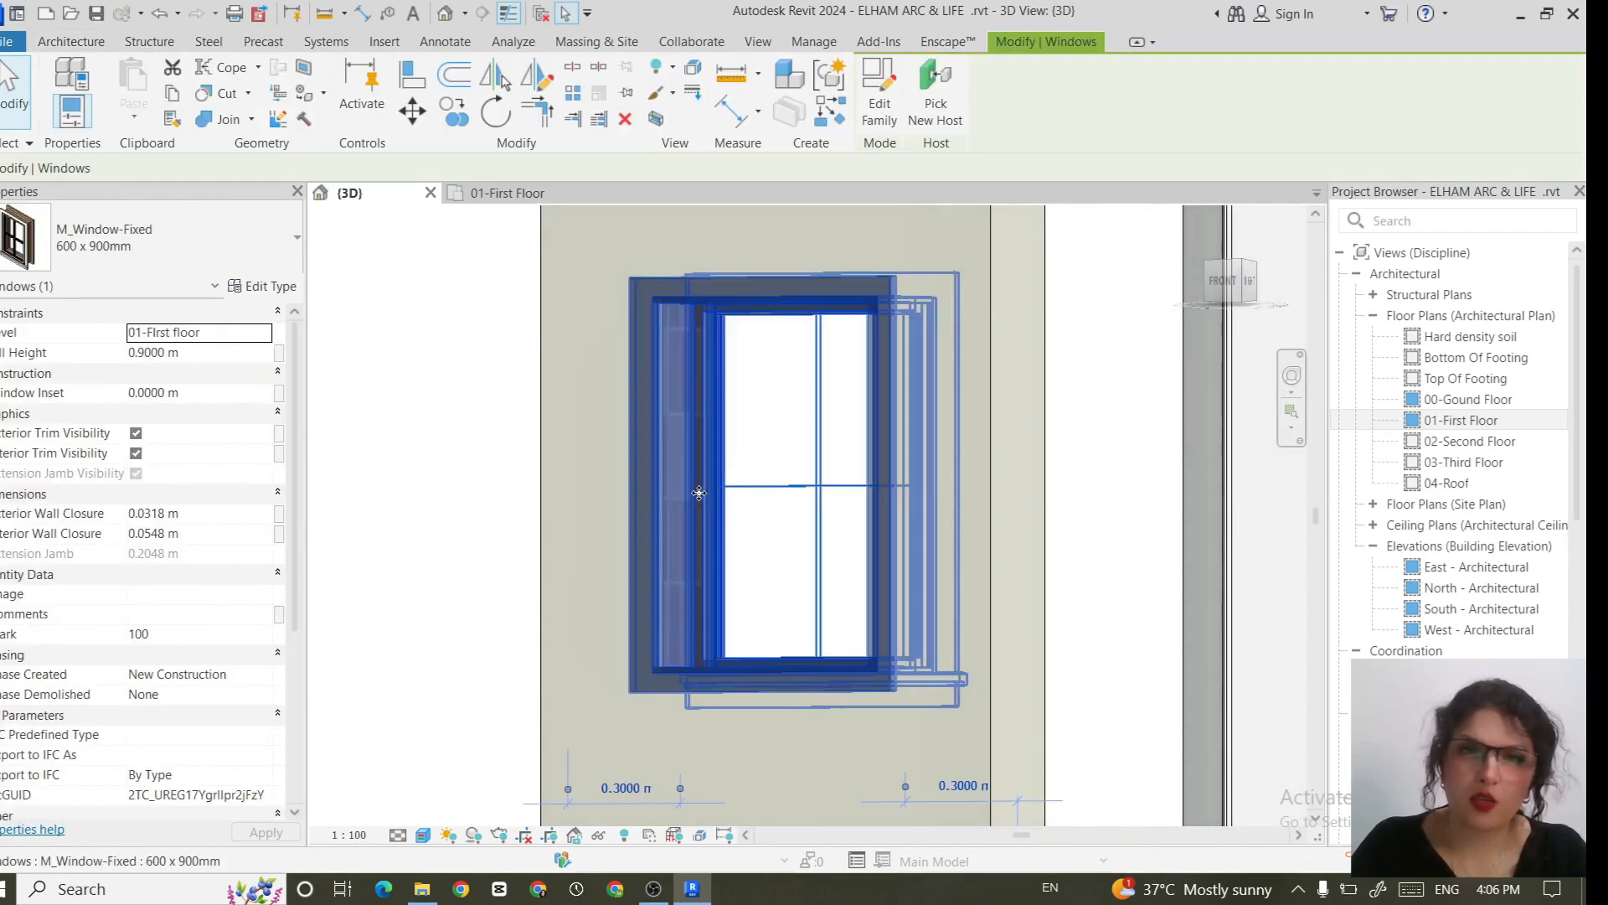
left_click(599, 835)
left_click(634, 782)
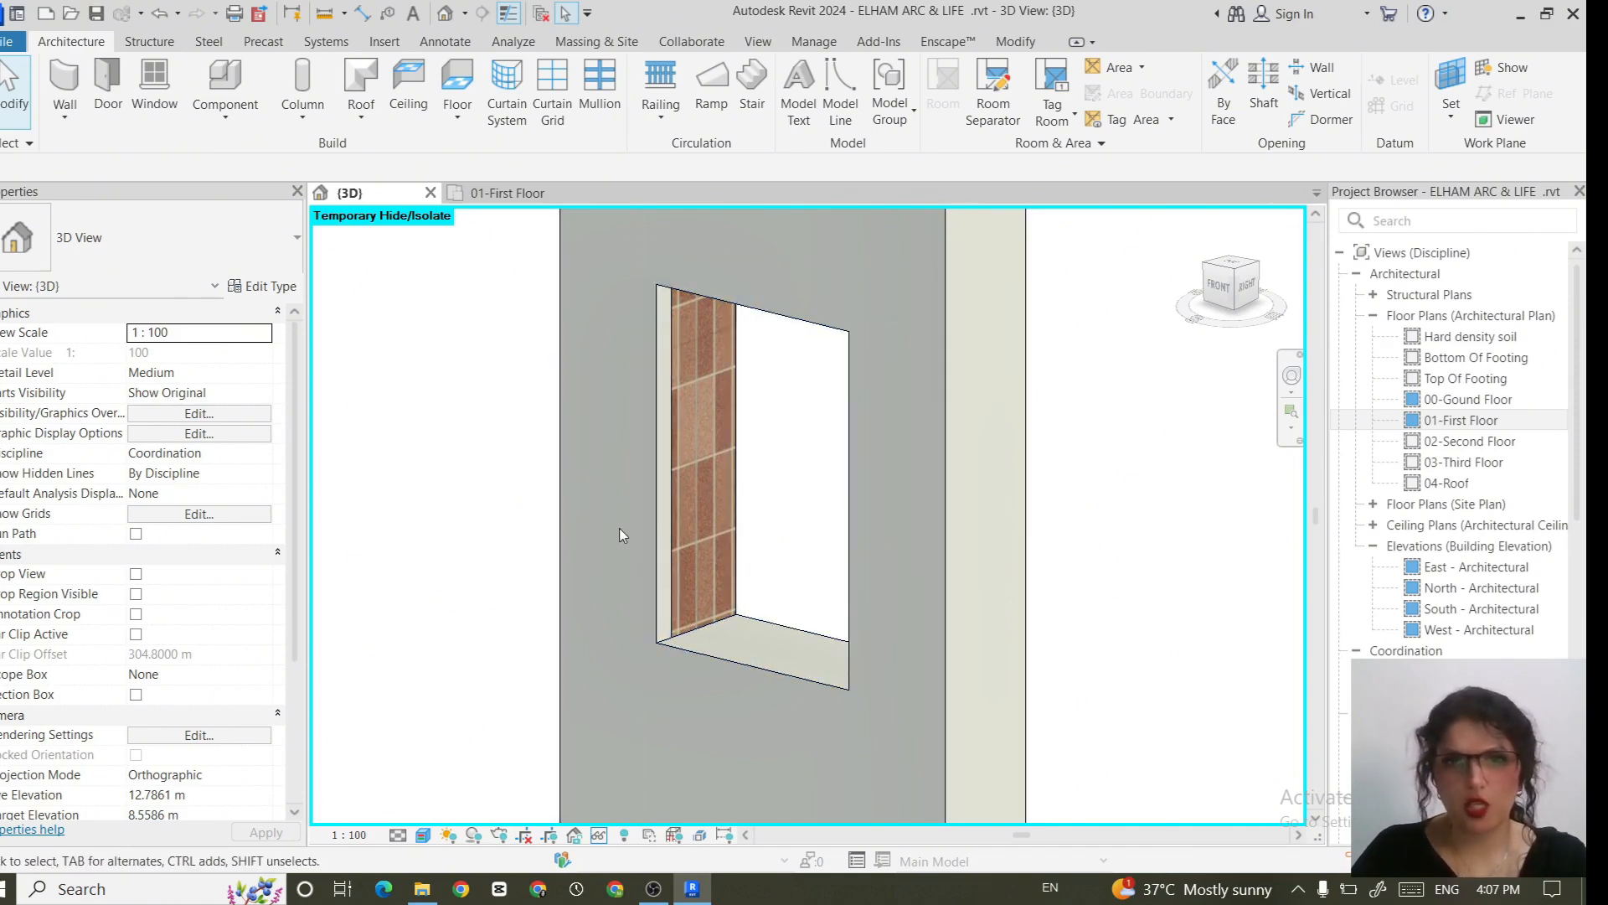
Step: Change the Exterior wall type's Wrapping at Inserts to Interior
left_click(683, 521)
left_click(242, 290)
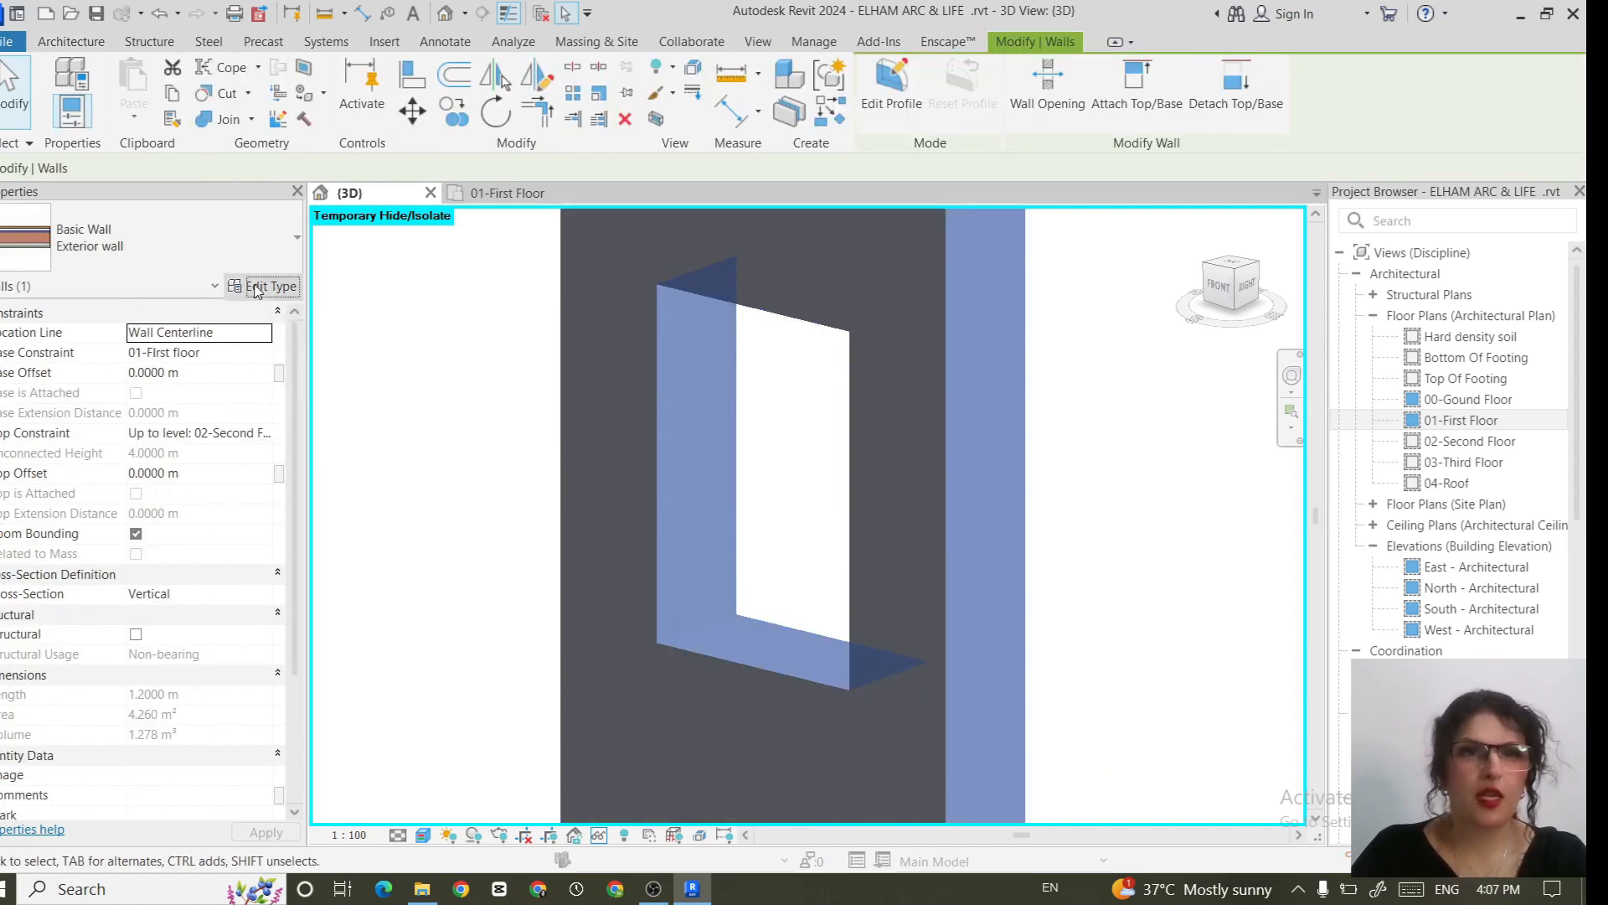
left_click(997, 243)
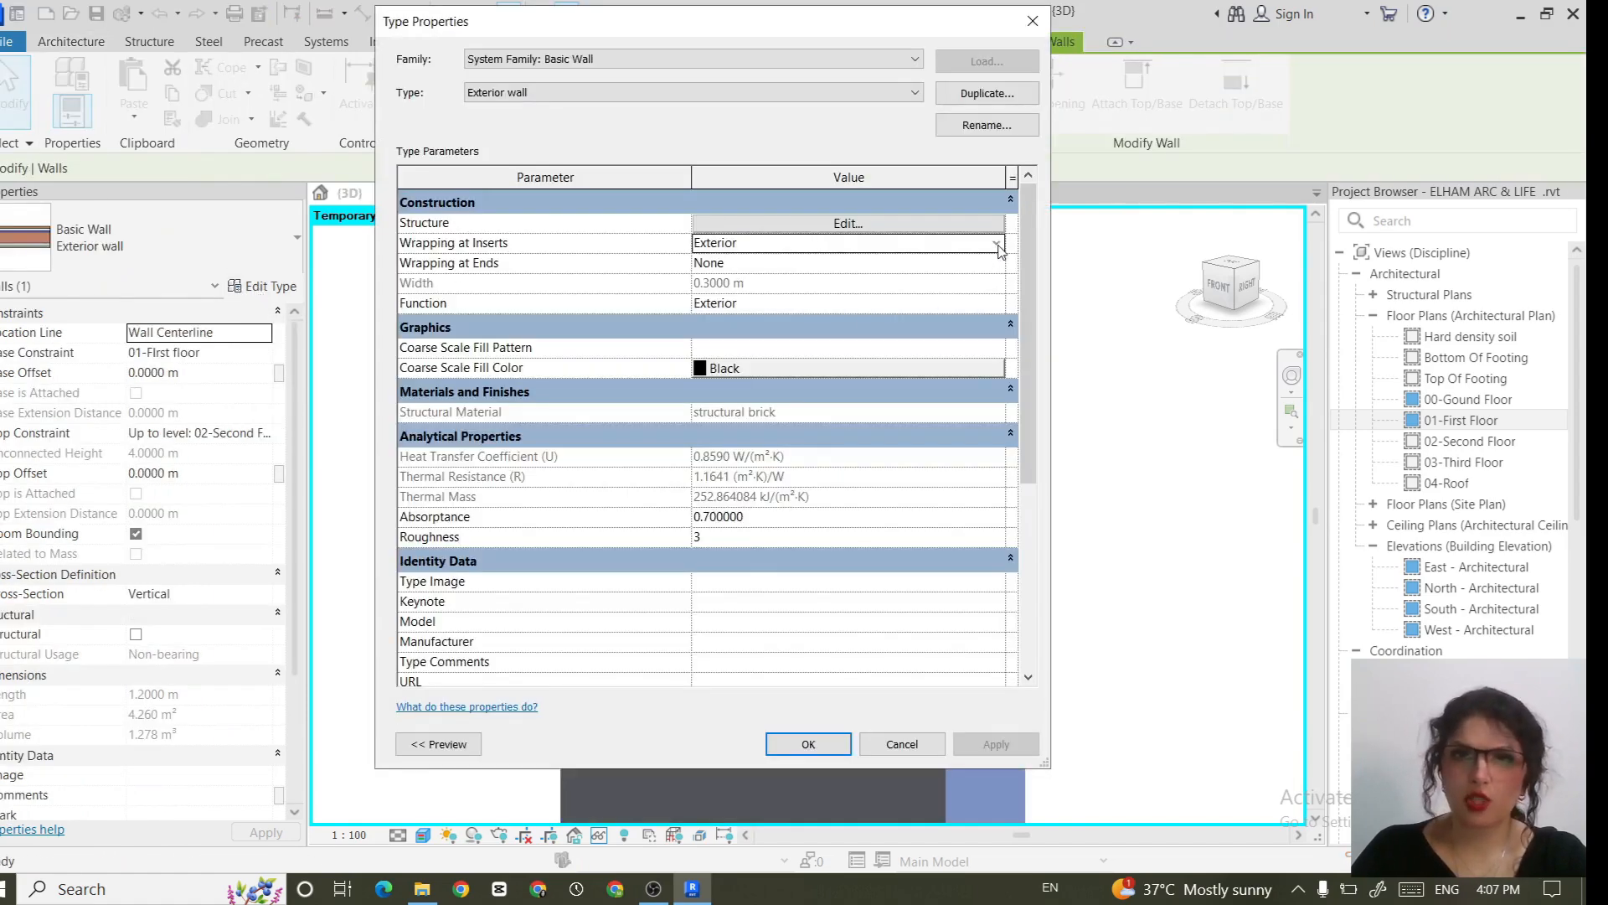
left_click(996, 243)
left_click(861, 297)
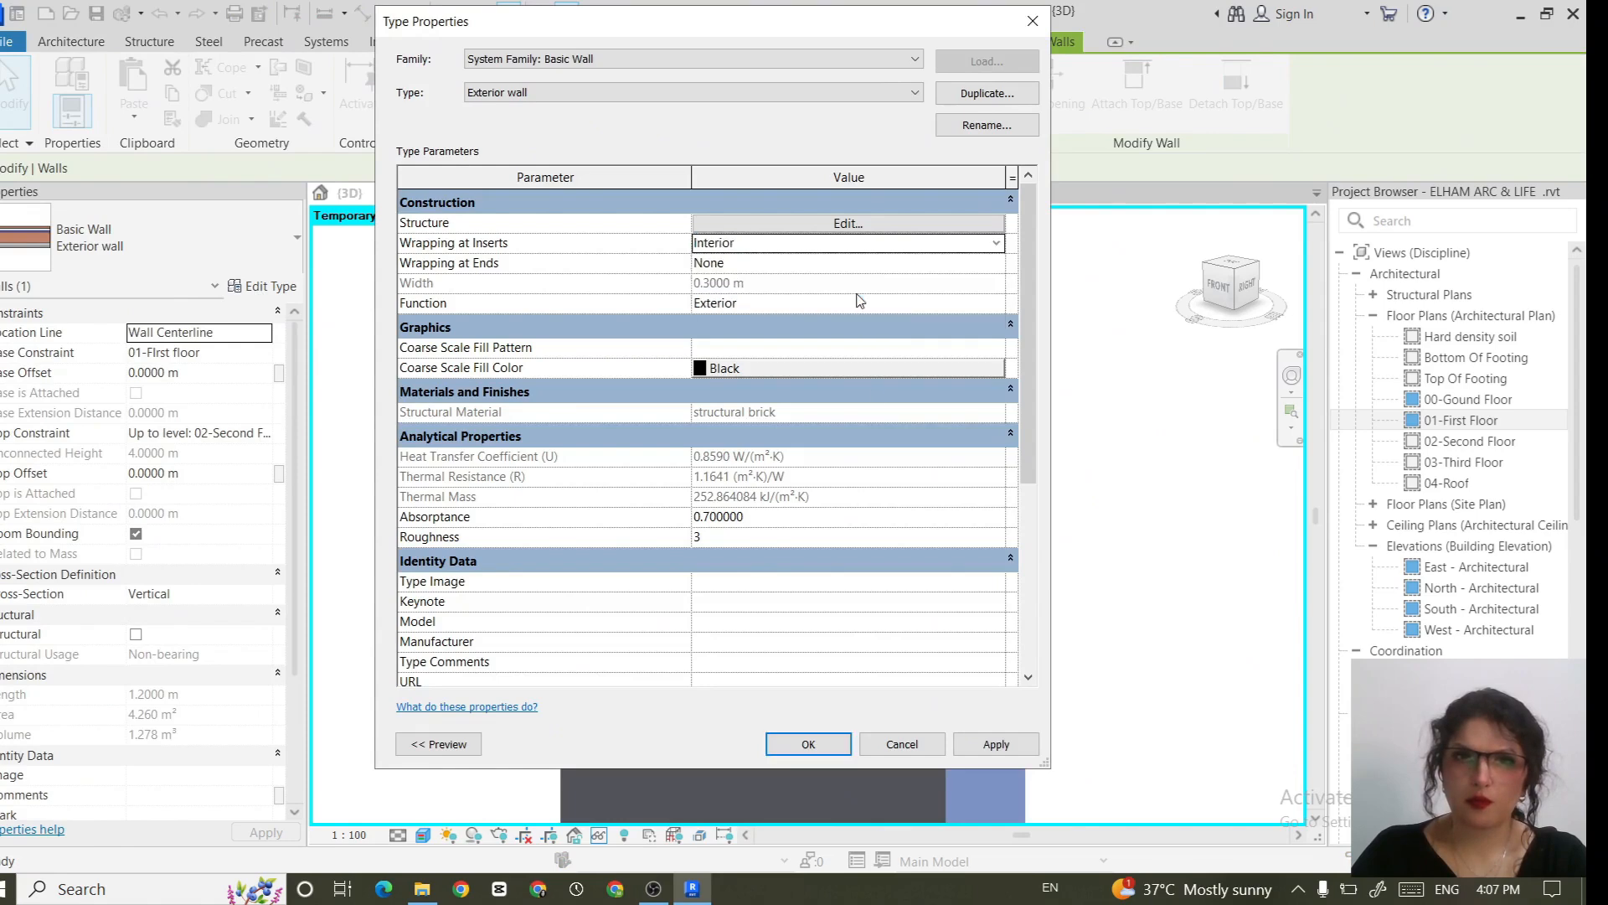
left_click(807, 744)
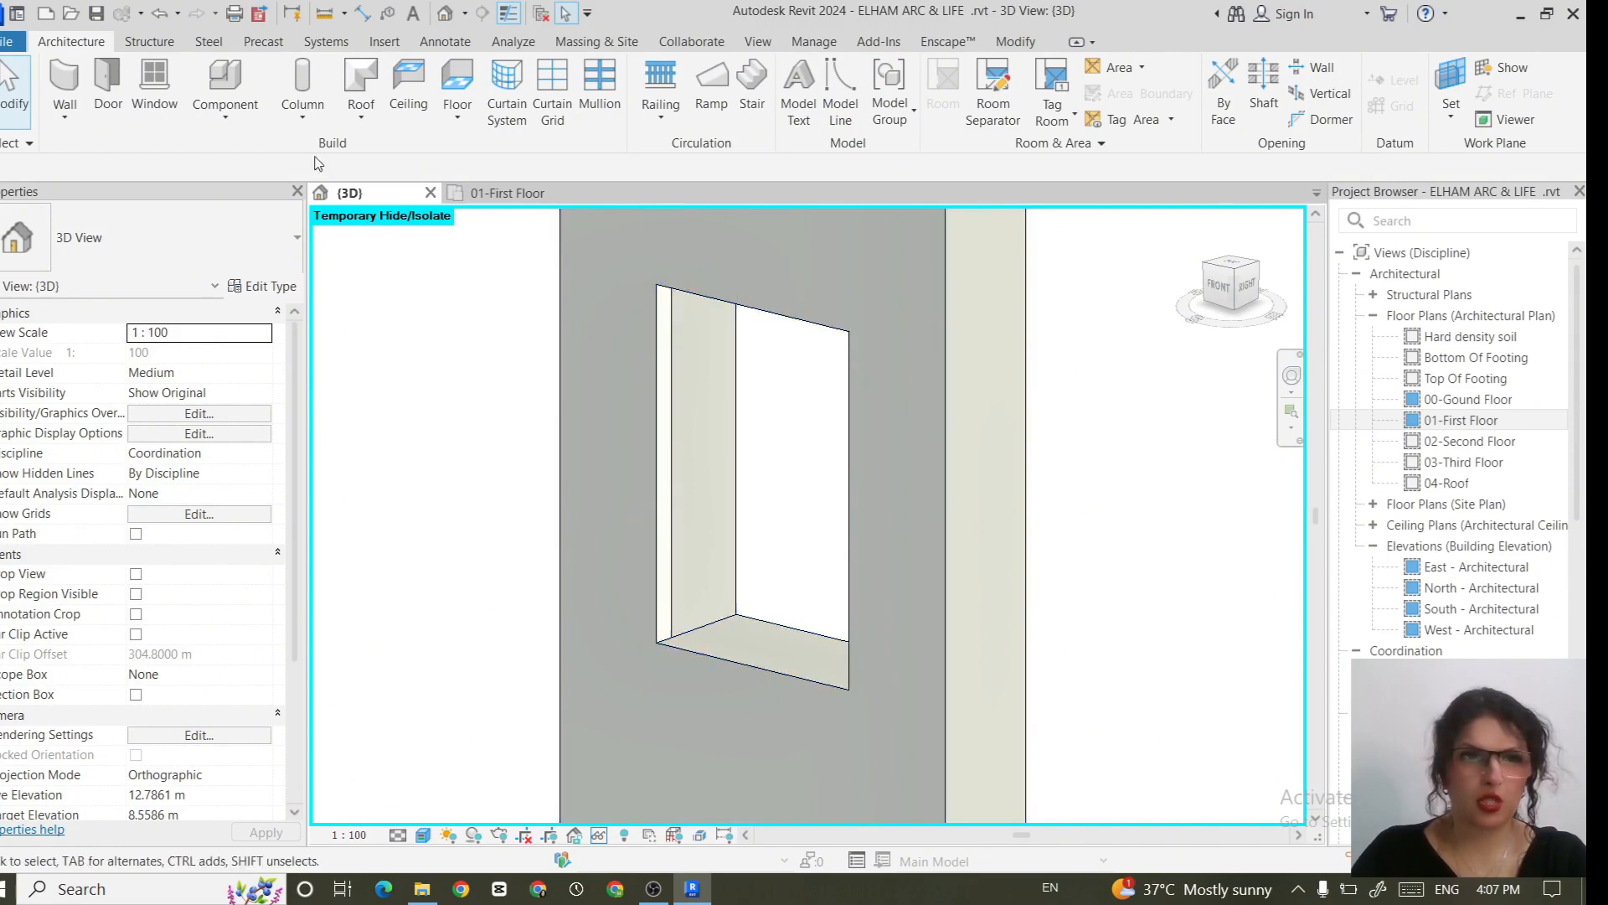
Step: Set the Exterior wall type's Wrapping at Inserts to Both and clear the wall selection
left_click(750, 313)
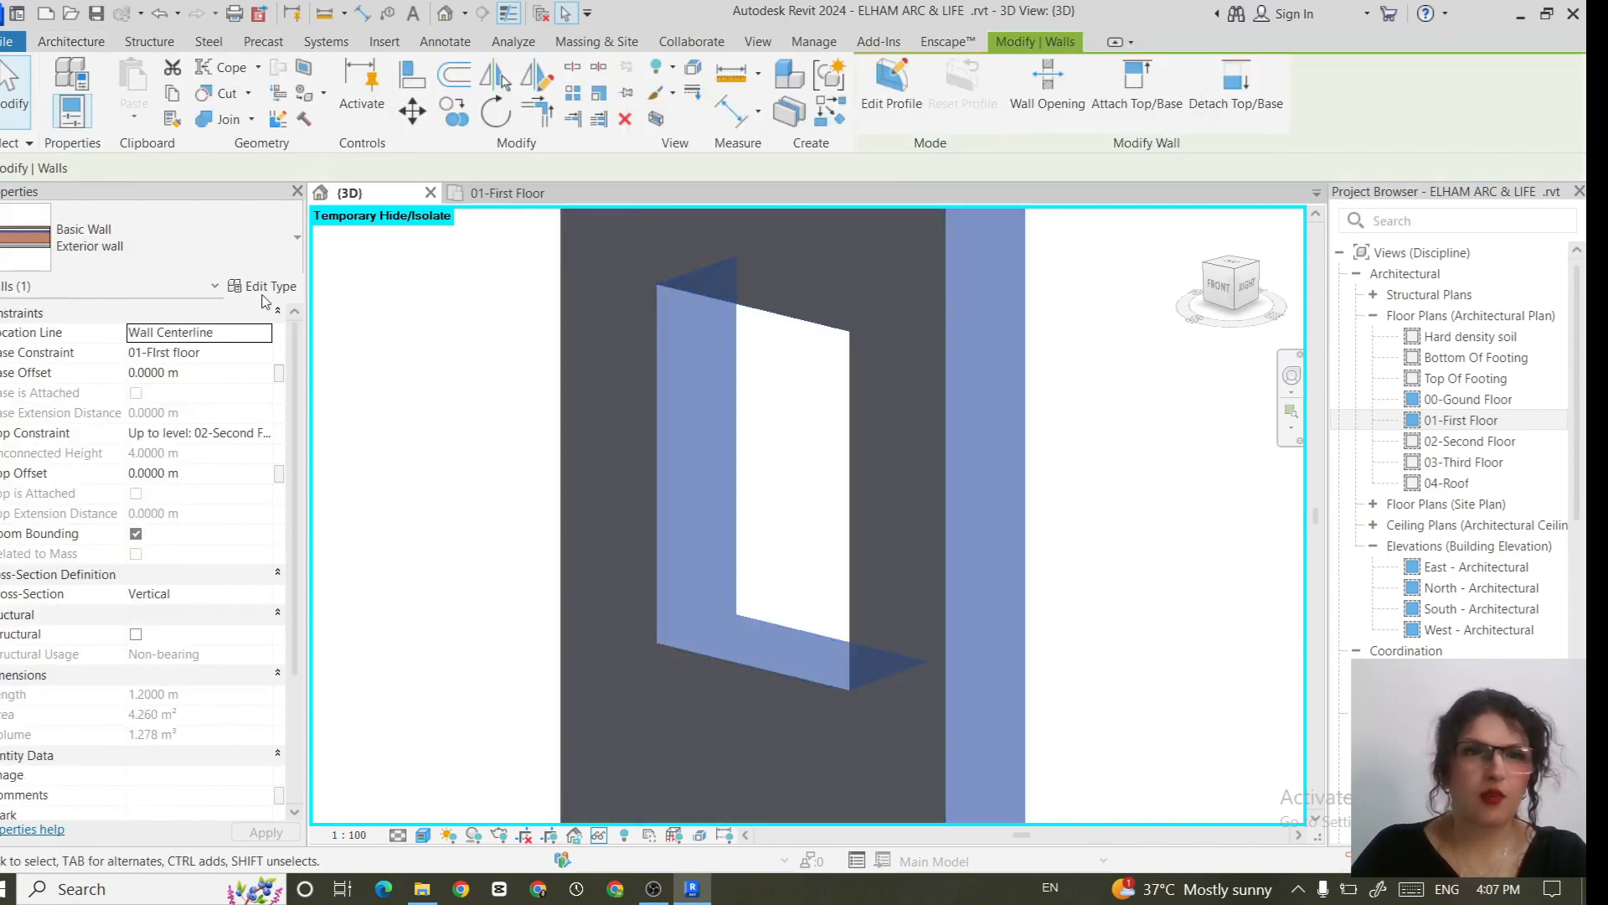
left_click(283, 286)
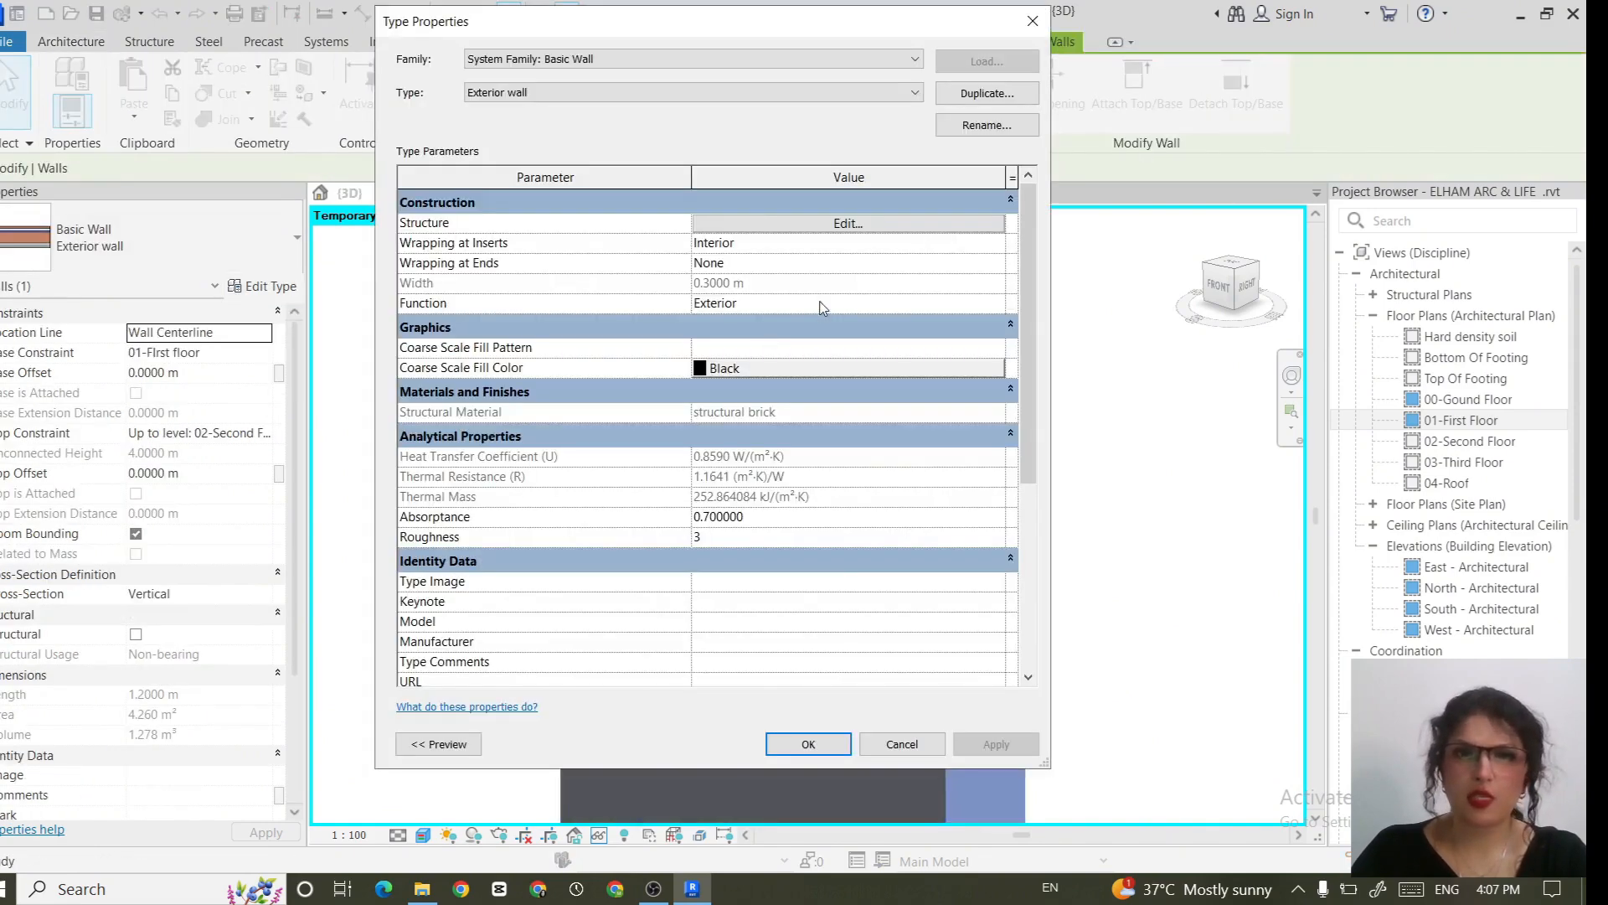
left_click(996, 243)
left_click(997, 243)
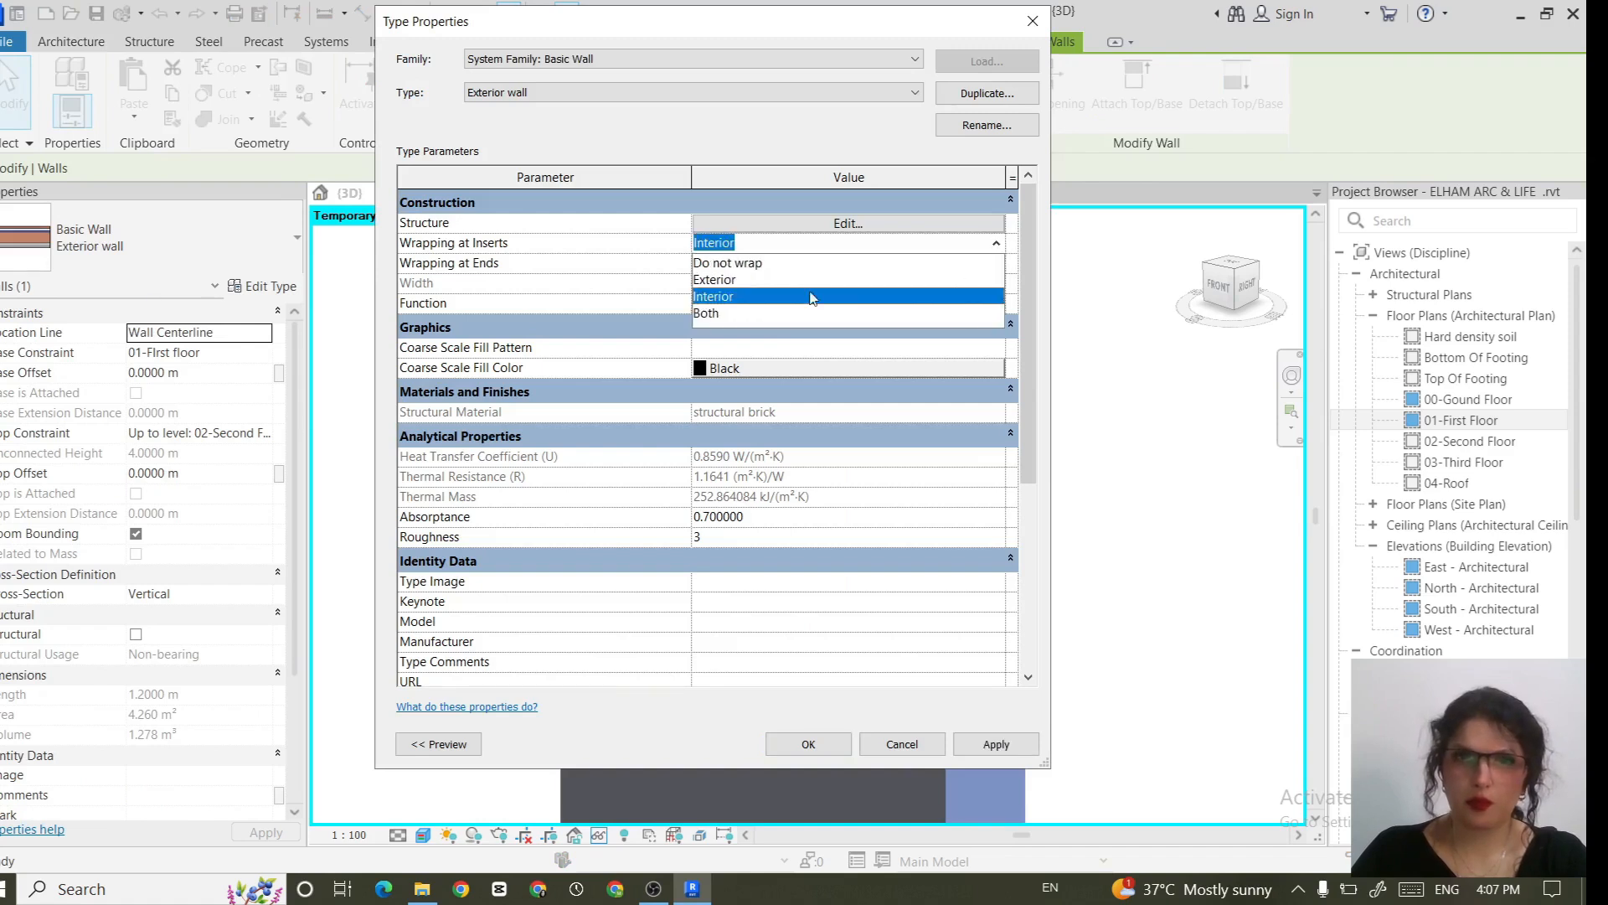
left_click(730, 315)
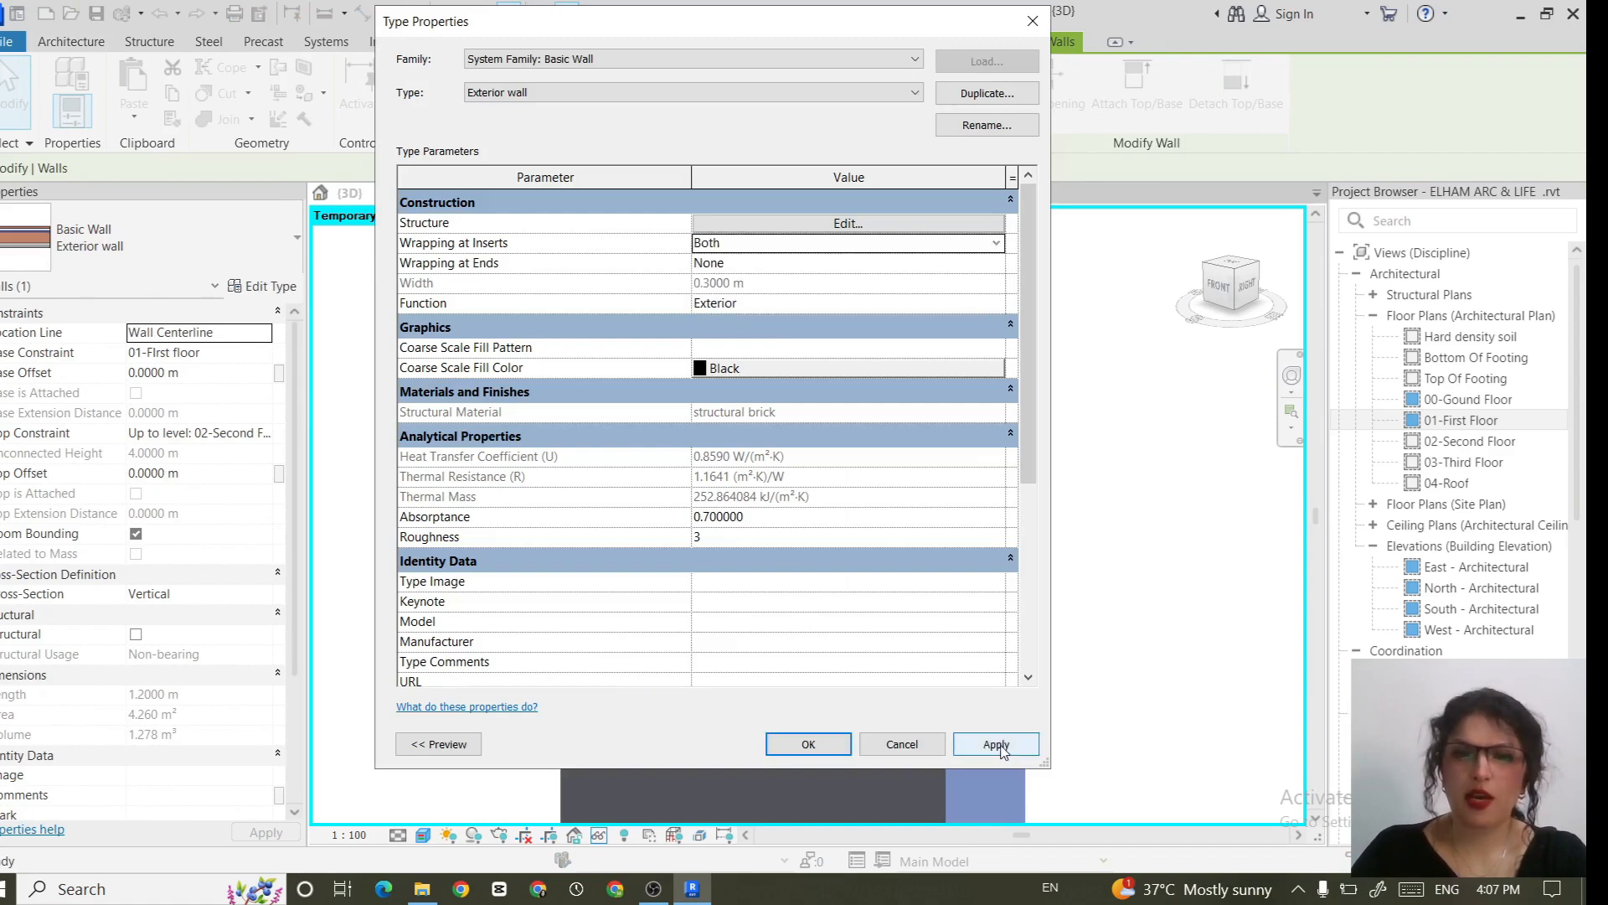
left_click(804, 744)
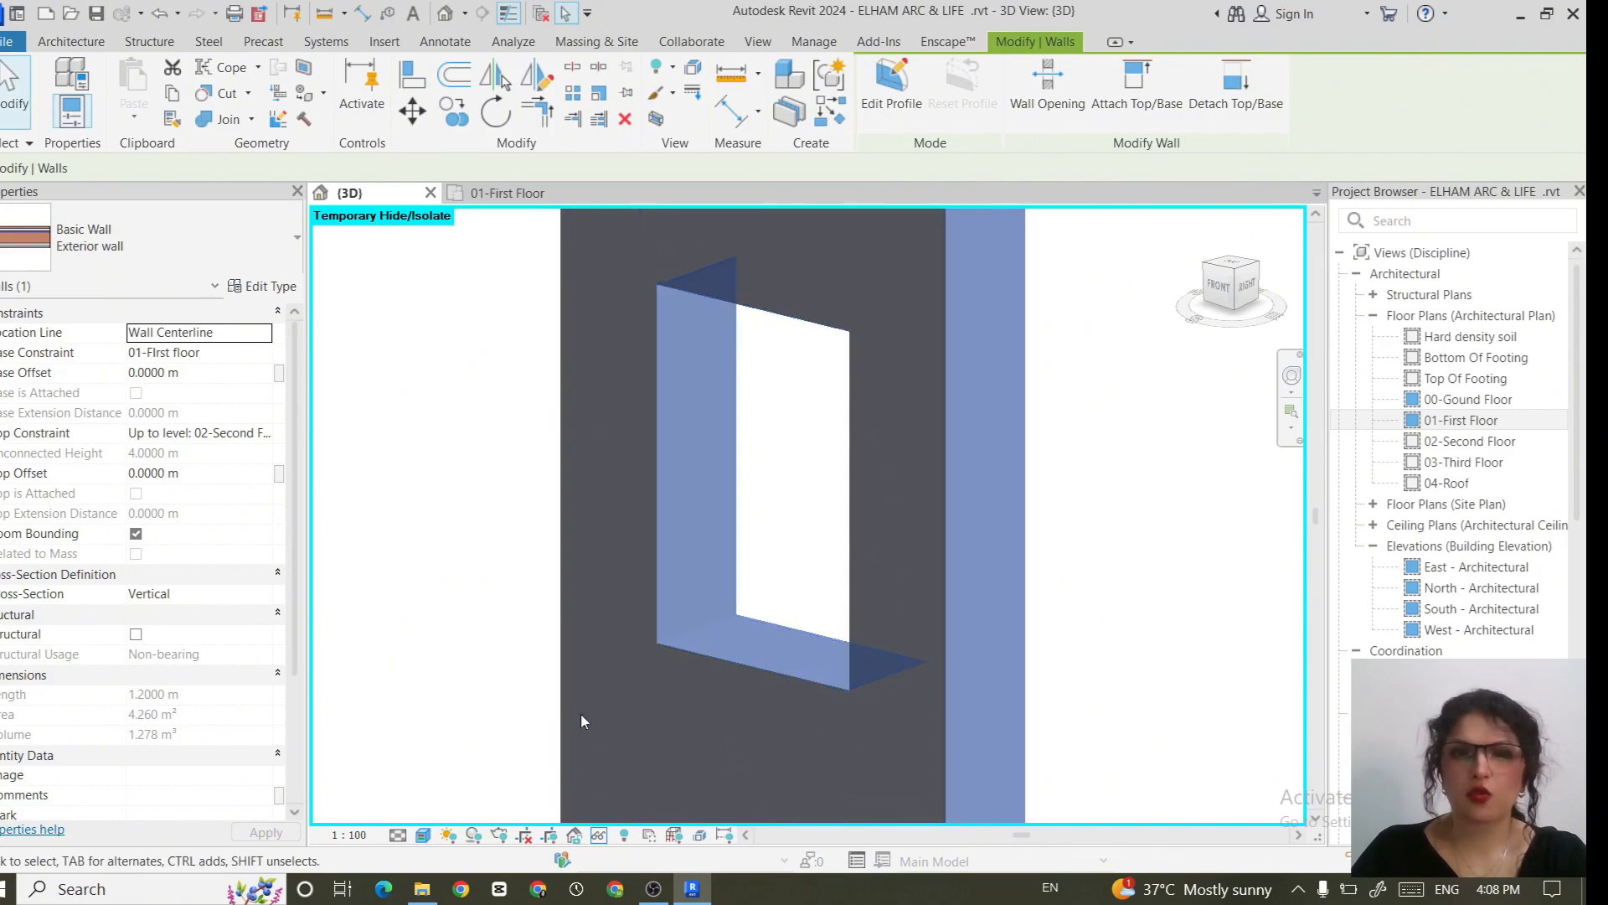
left_click(888, 325)
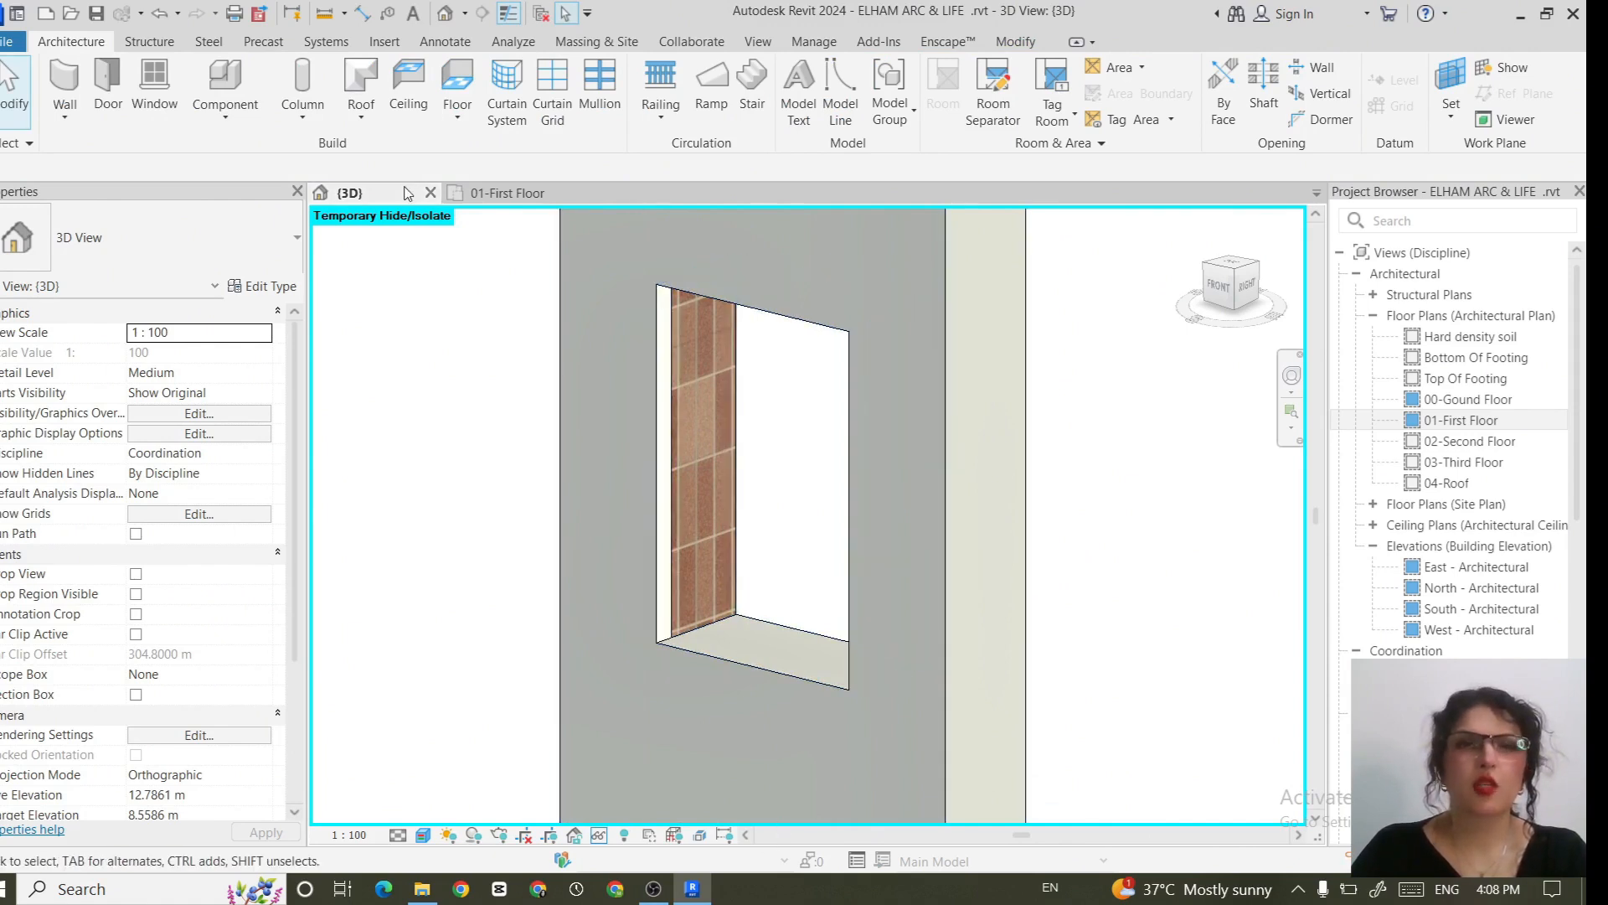
Step: From the 01-First Floor plan, set Wrapping at Ends to Exterior in the short wall's Exterior wall type
left_click(496, 203)
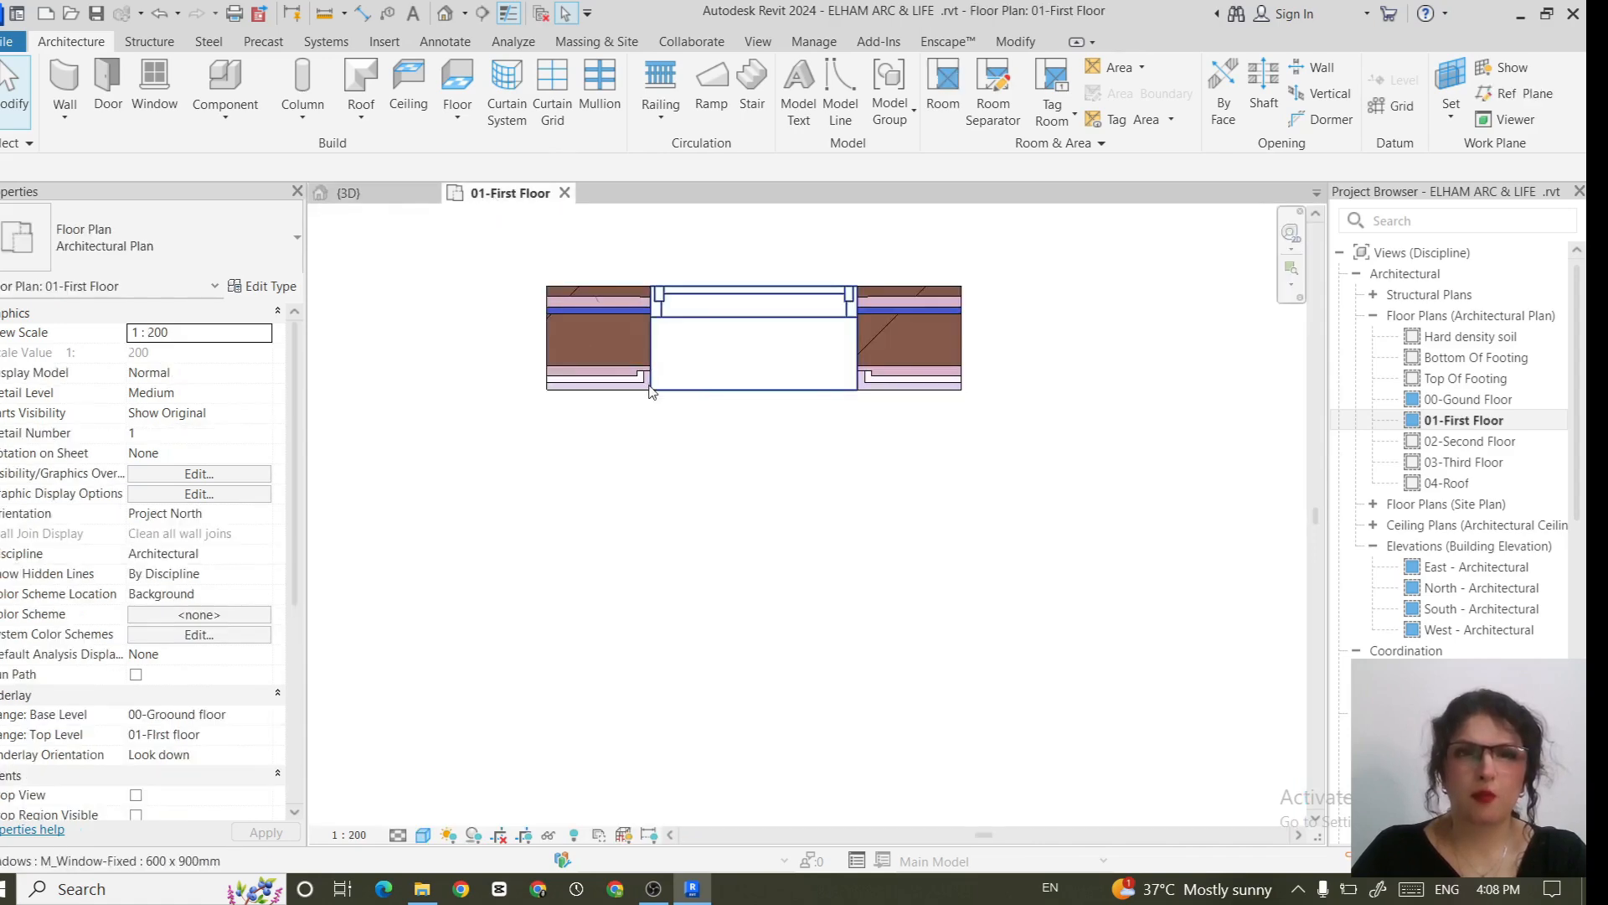
left_click(626, 360)
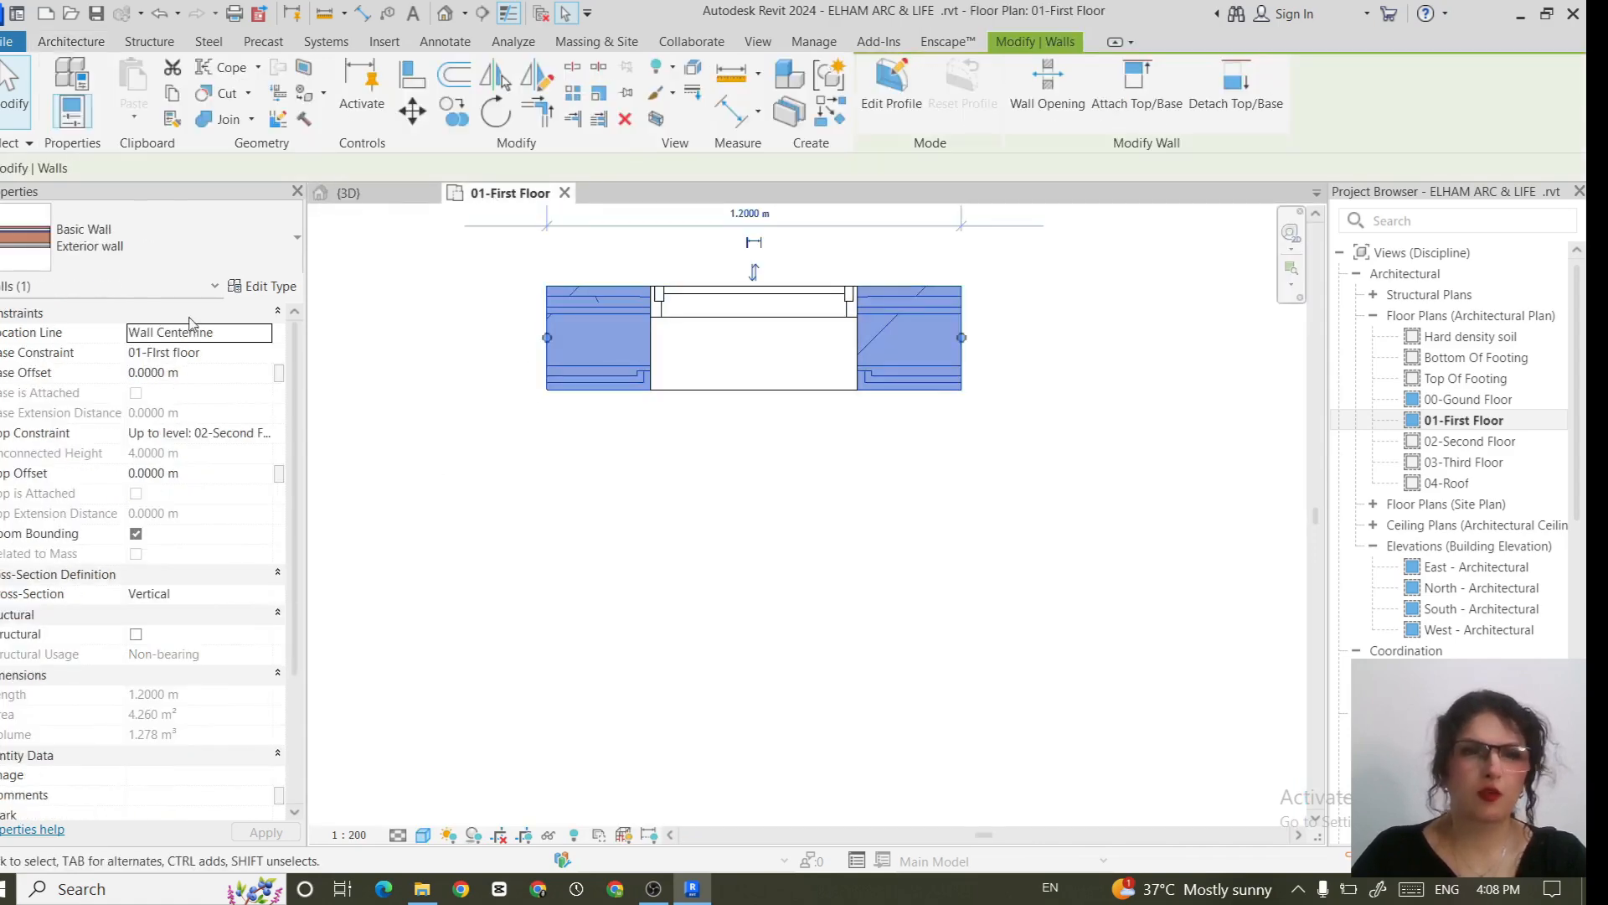
left_click(268, 286)
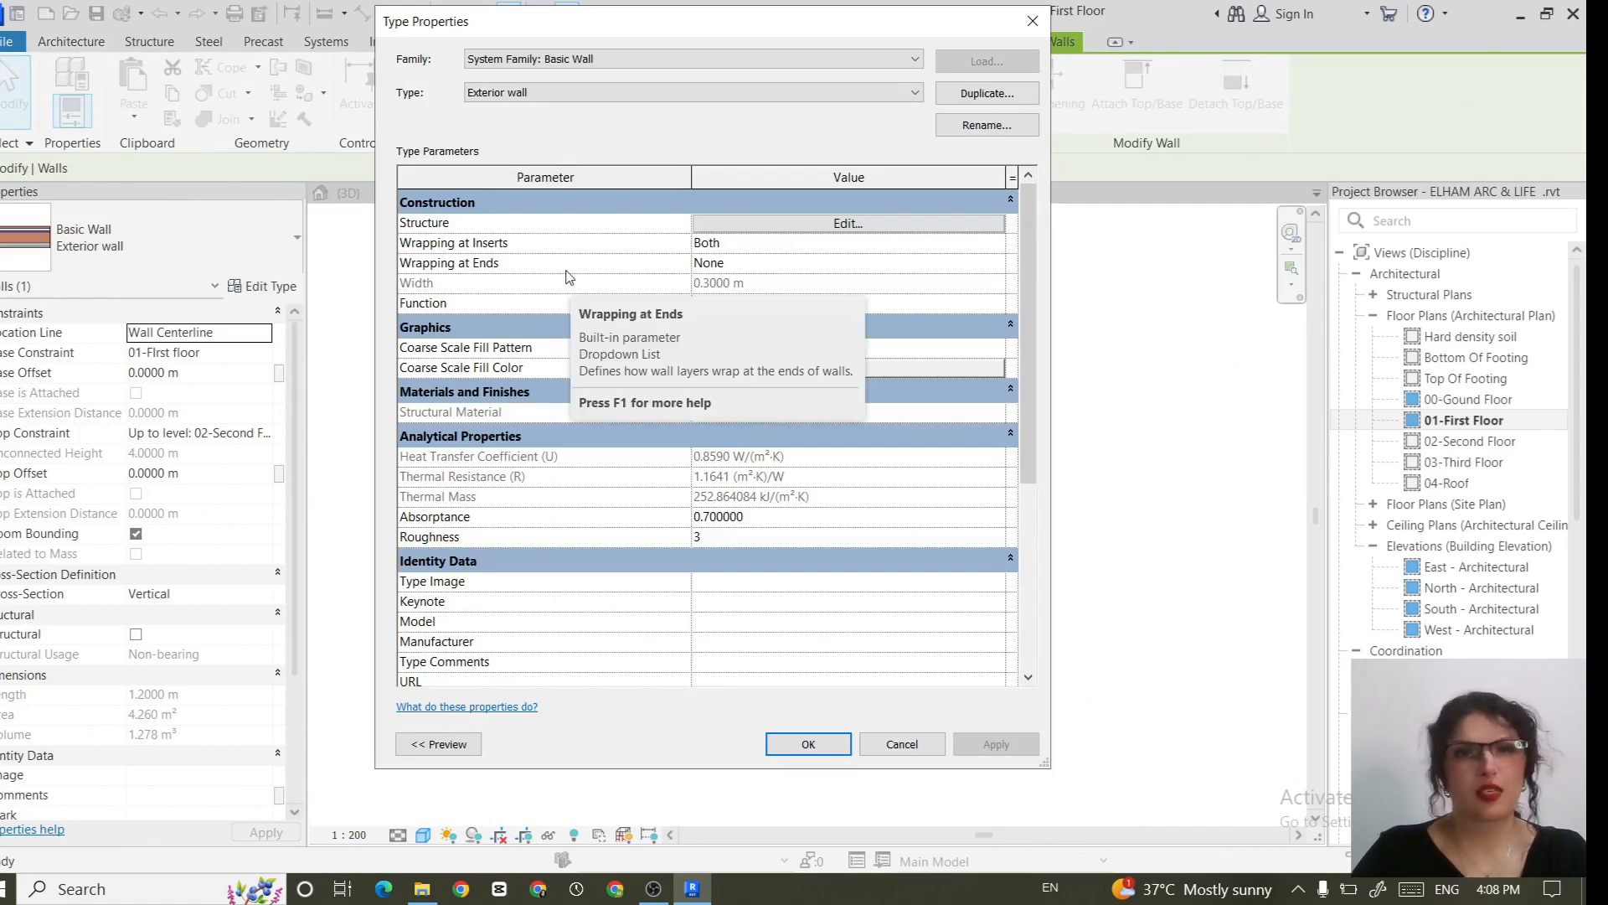
left_click(1004, 268)
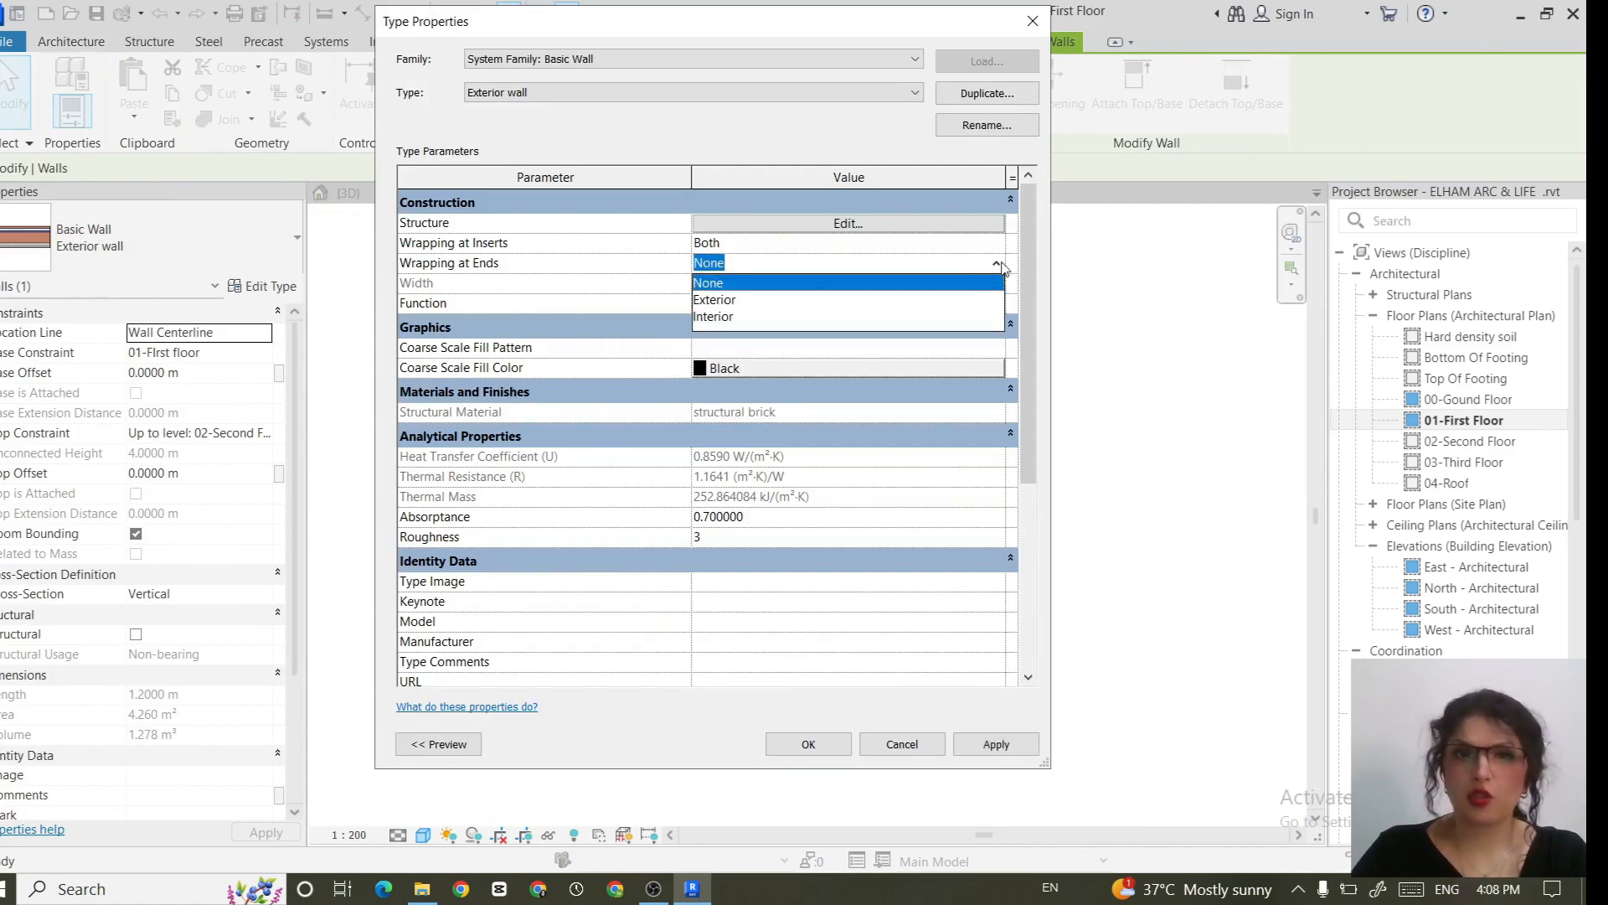
left_click(726, 301)
left_click(997, 744)
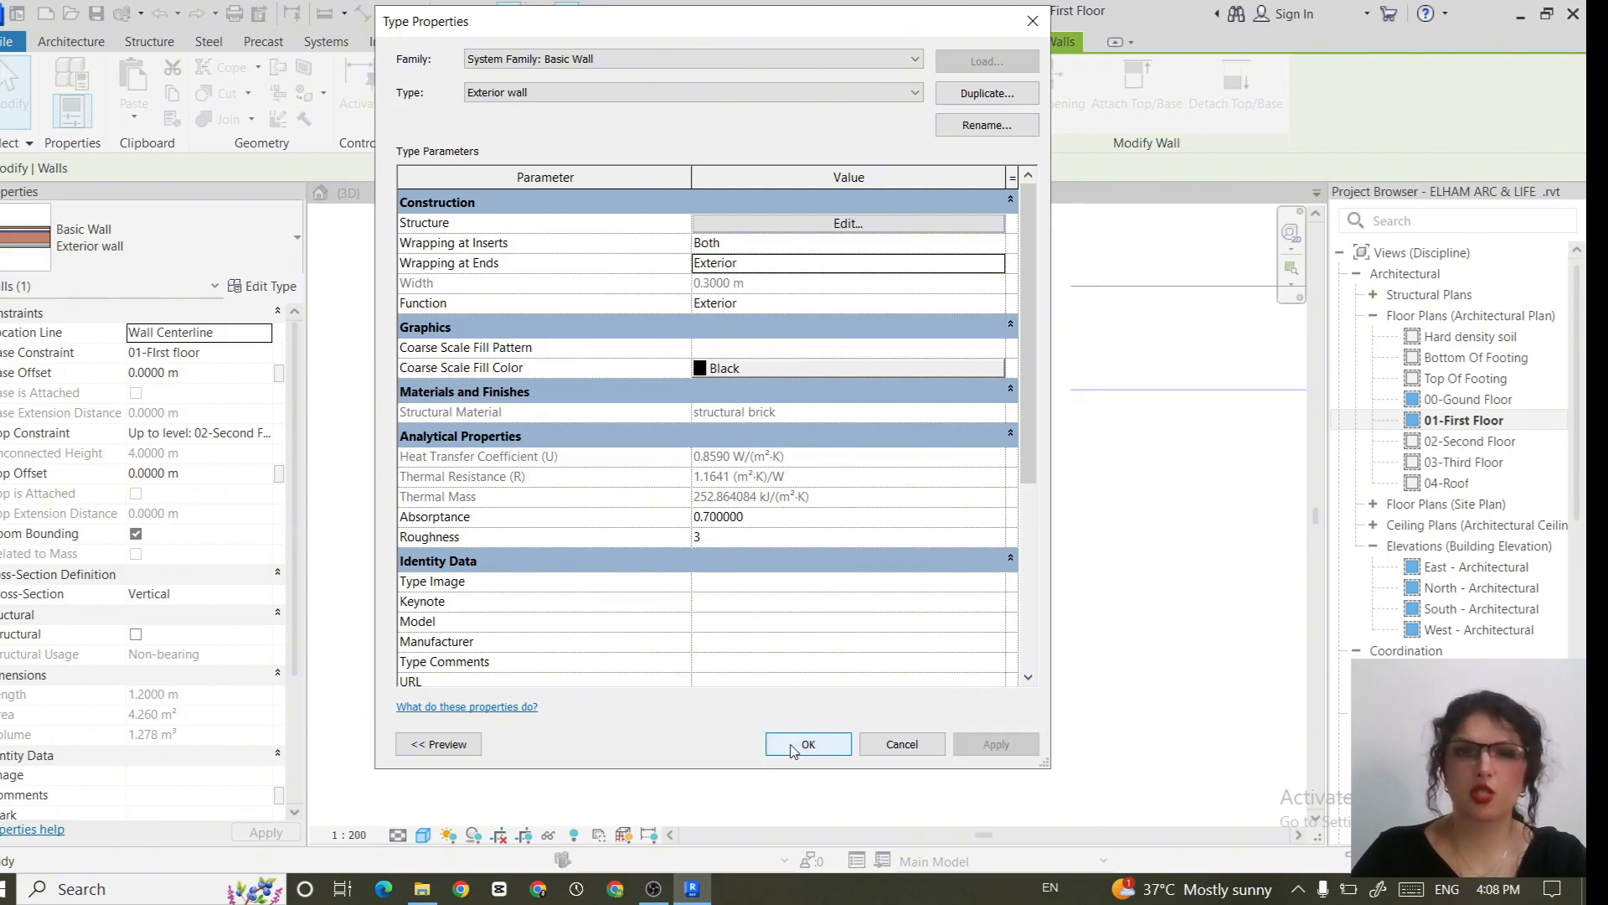
left_click(794, 746)
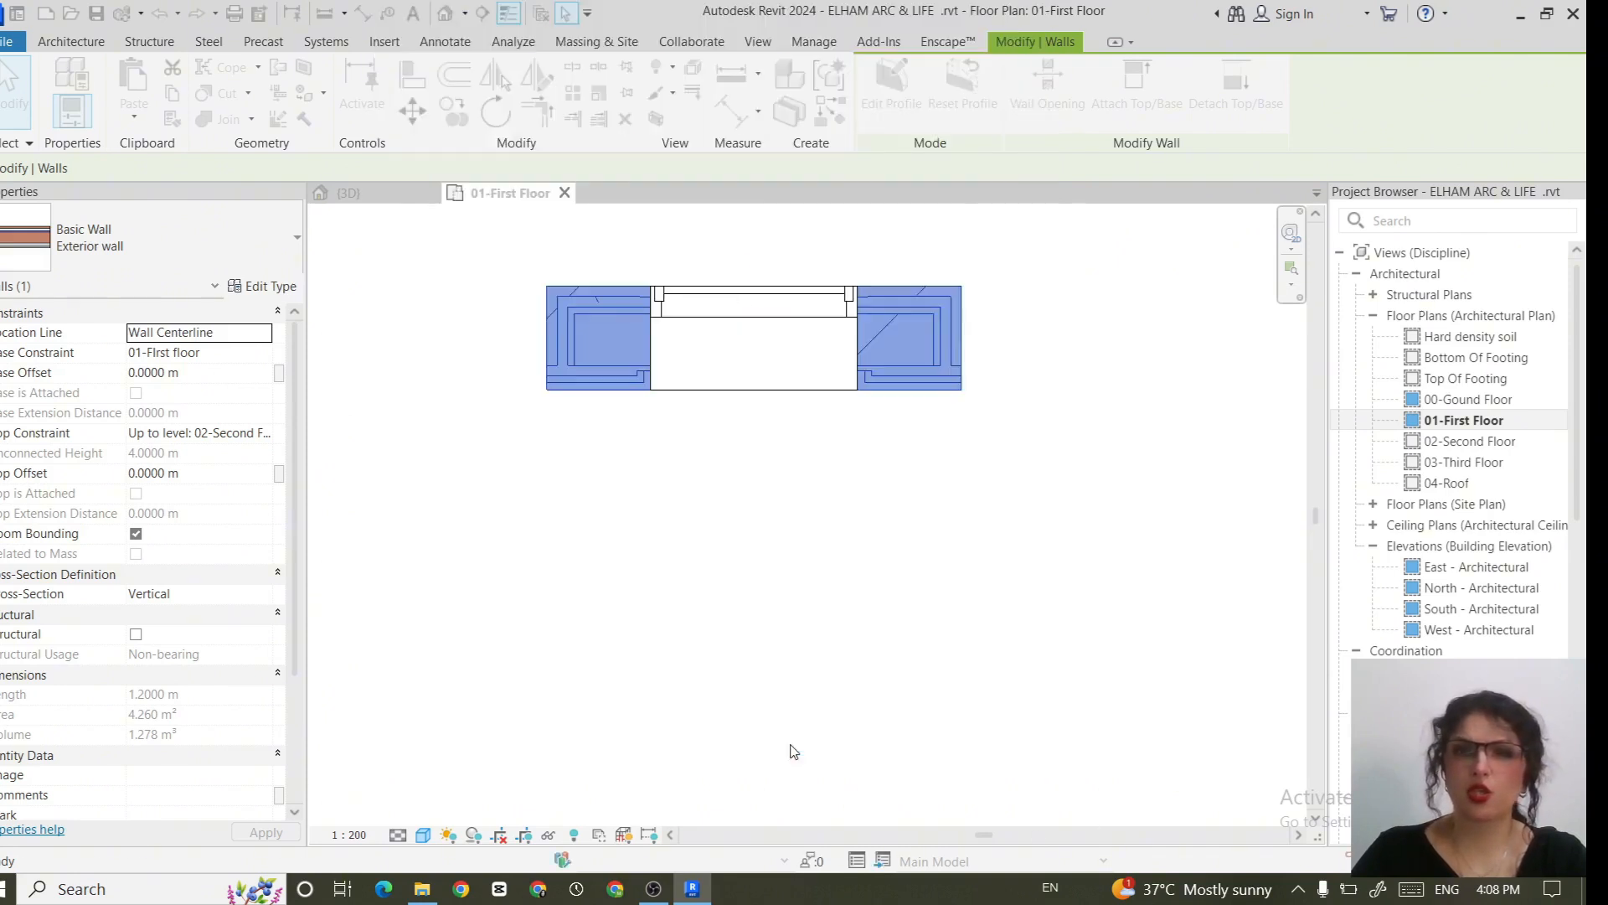
Step: In the 3D view, clear the wall selection and reset the temporary hide so the fixed window is shown again
left_click(357, 194)
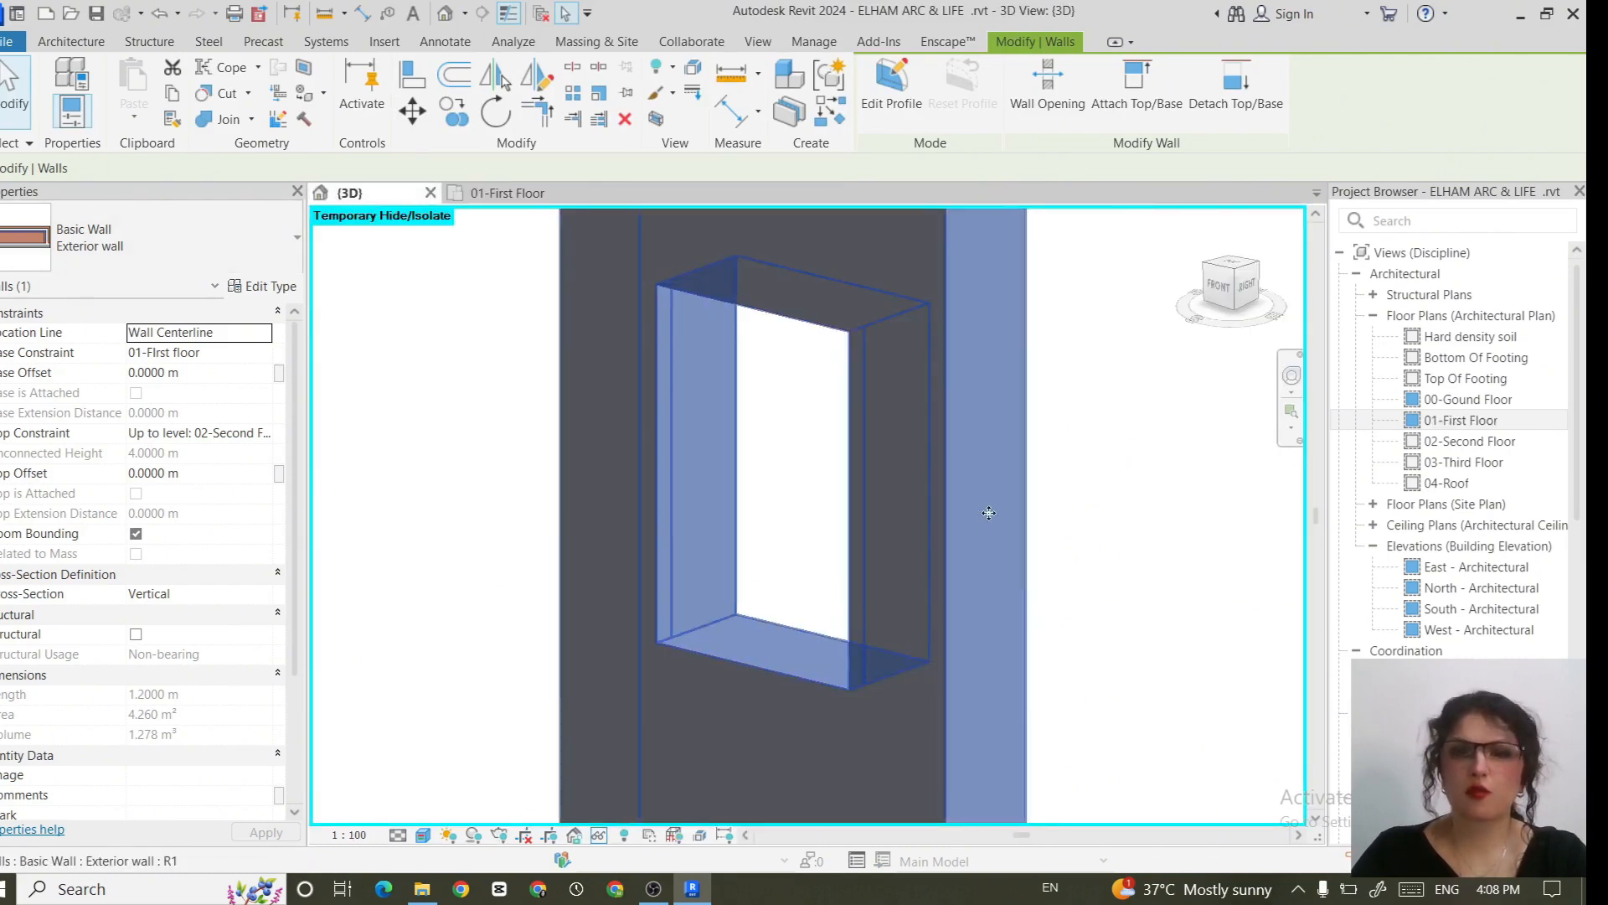
left_click(1159, 537)
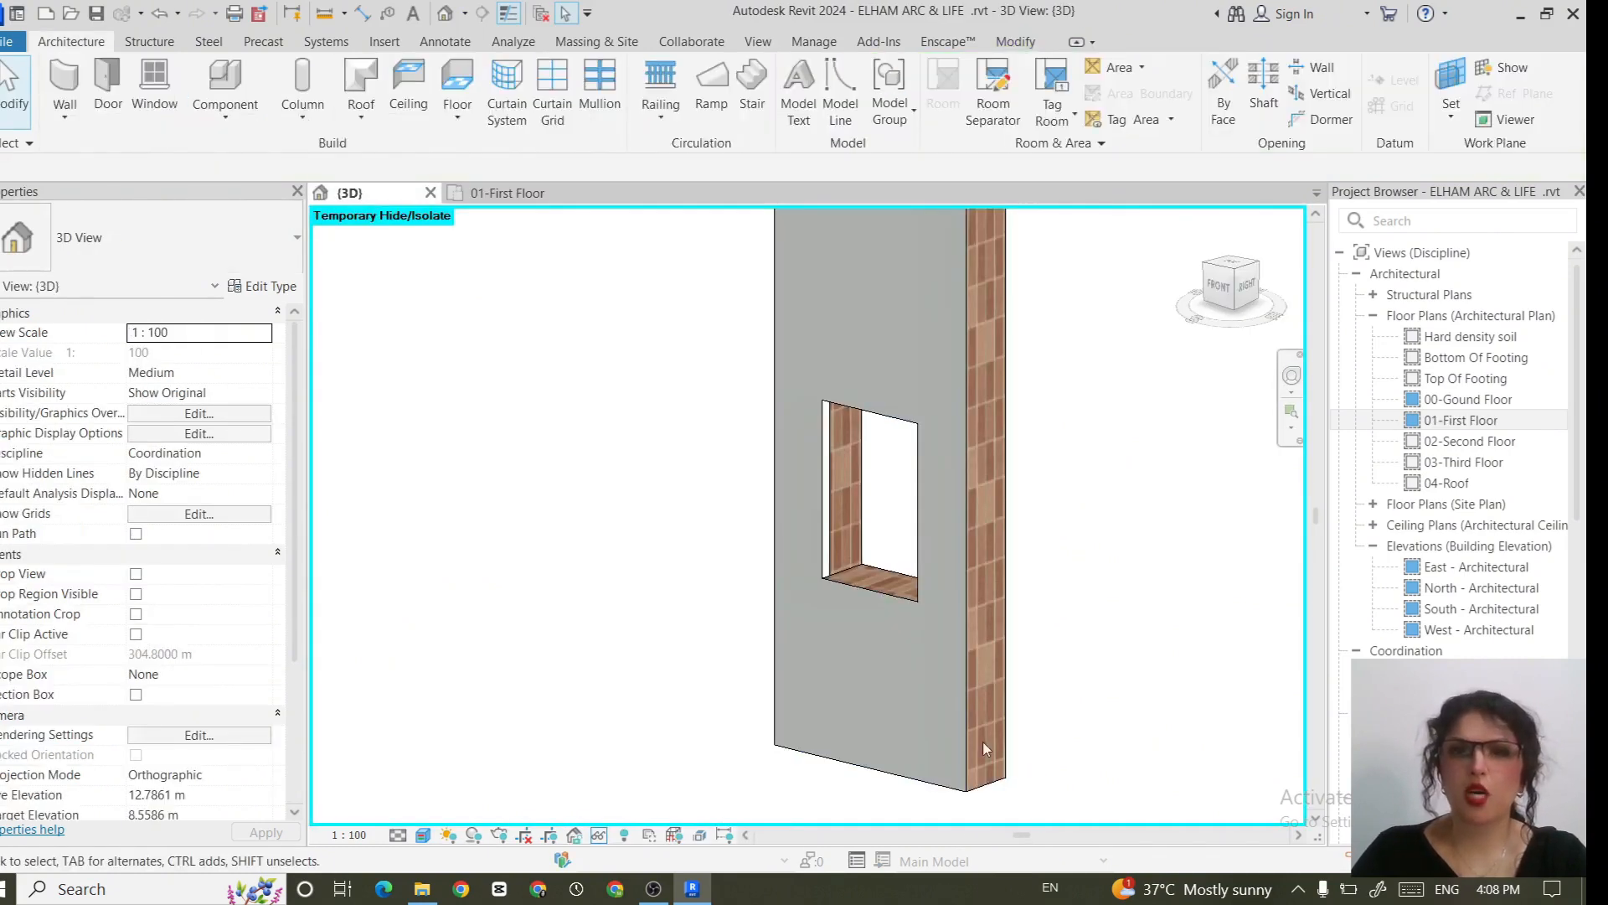
left_click(600, 836)
left_click(622, 812)
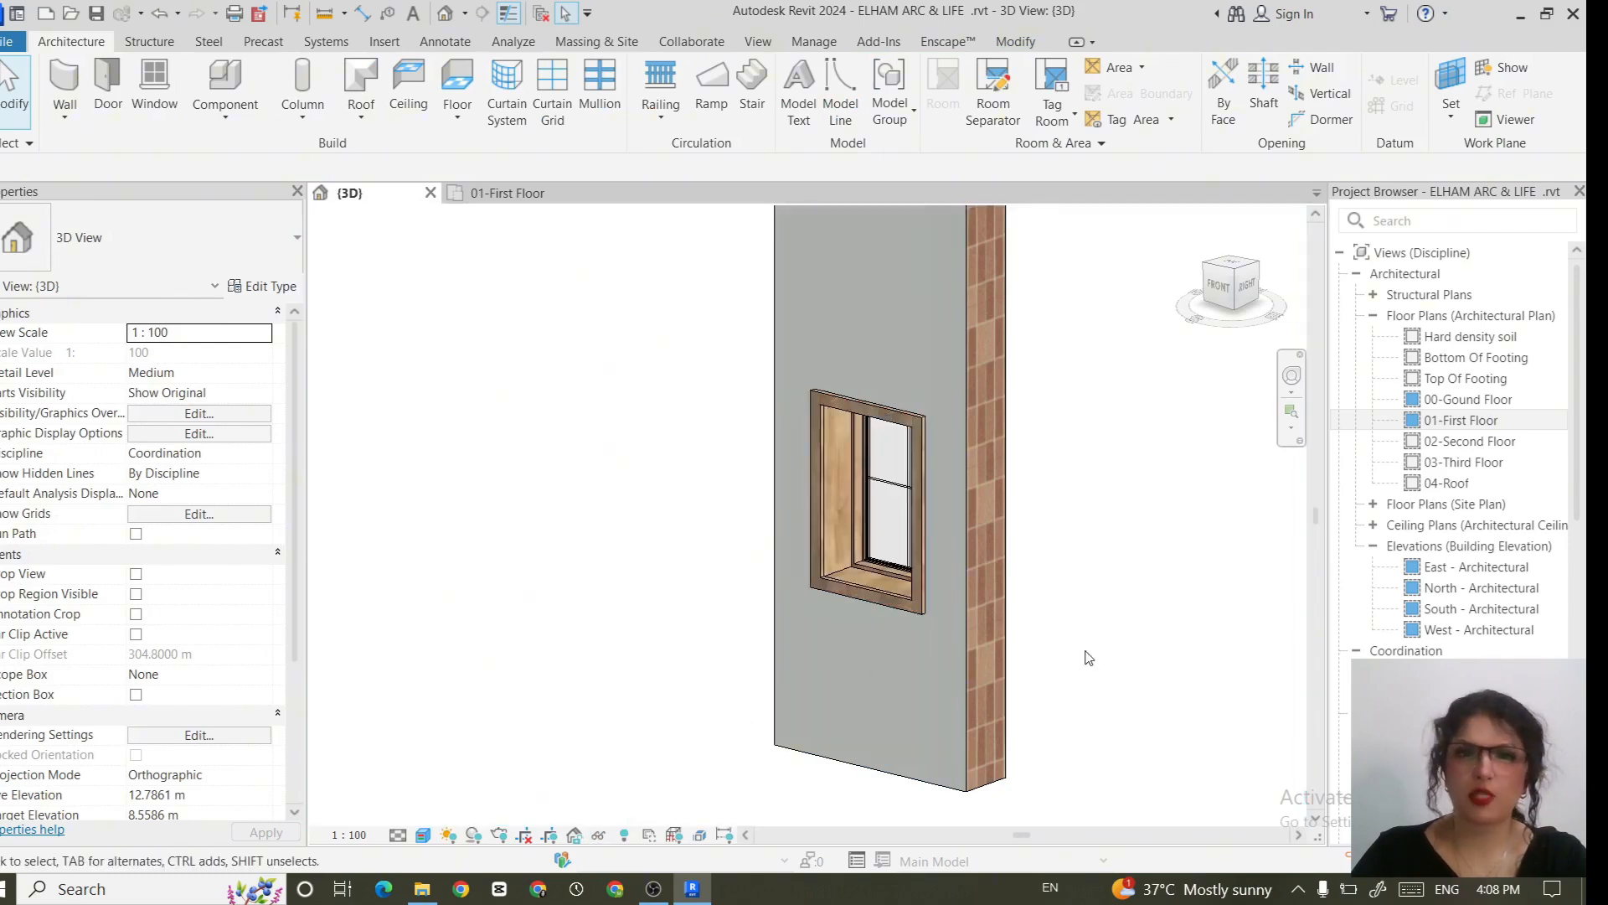
middle_click_drag(1087, 656, 784, 707, "shift")
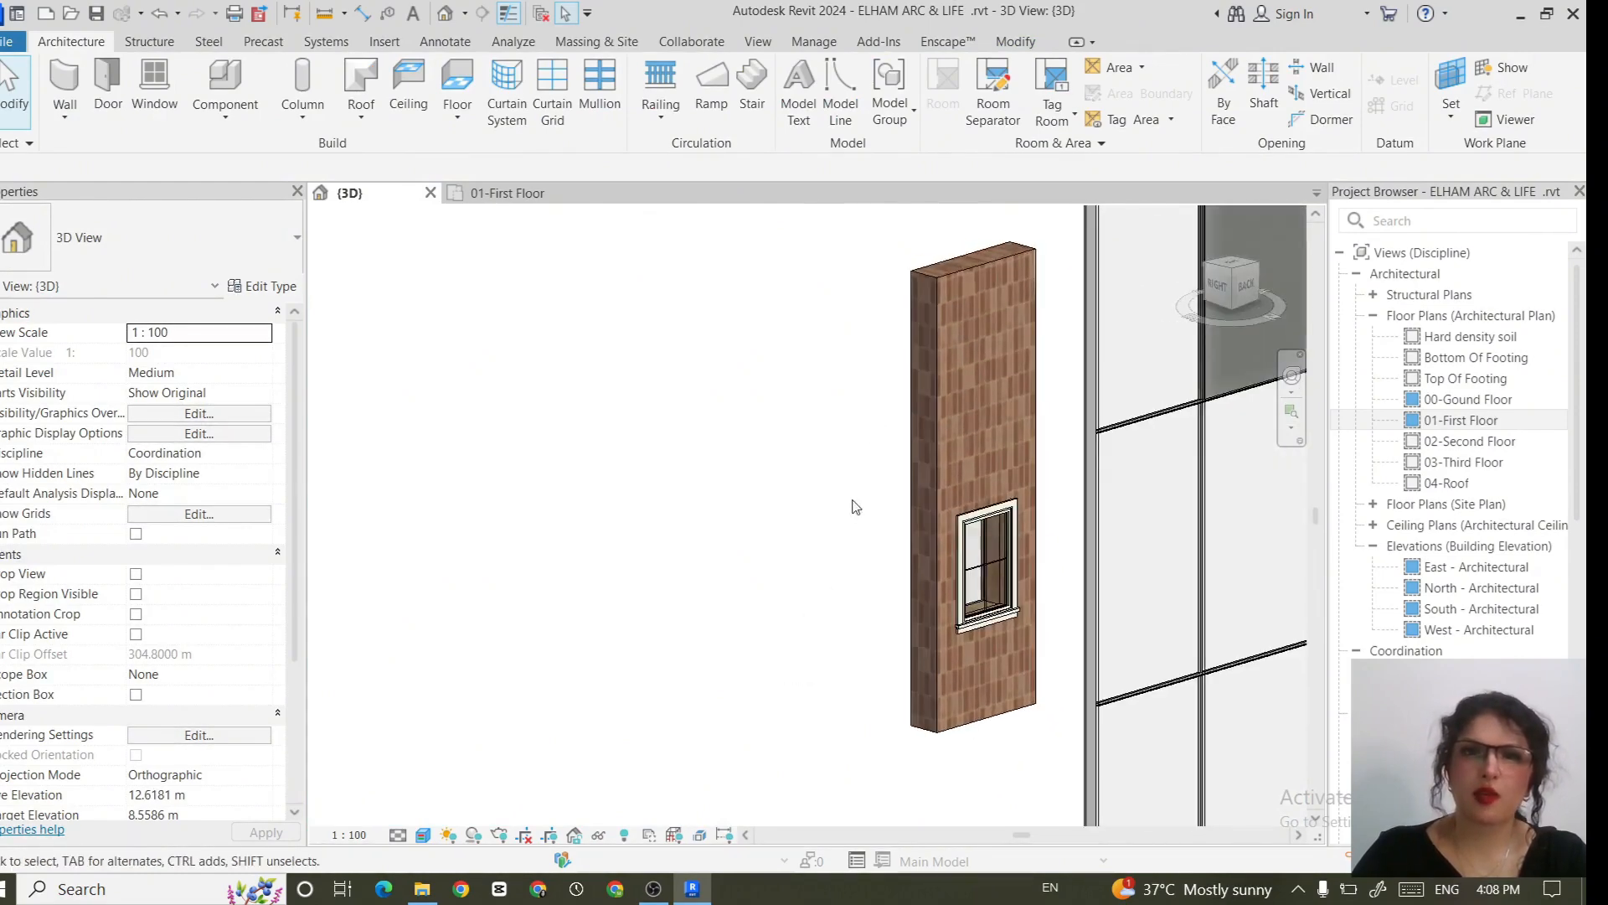
Step: Change the Exterior wall type's Wrapping at Ends to Interior and look at the short wall's end faces
left_click(948, 424)
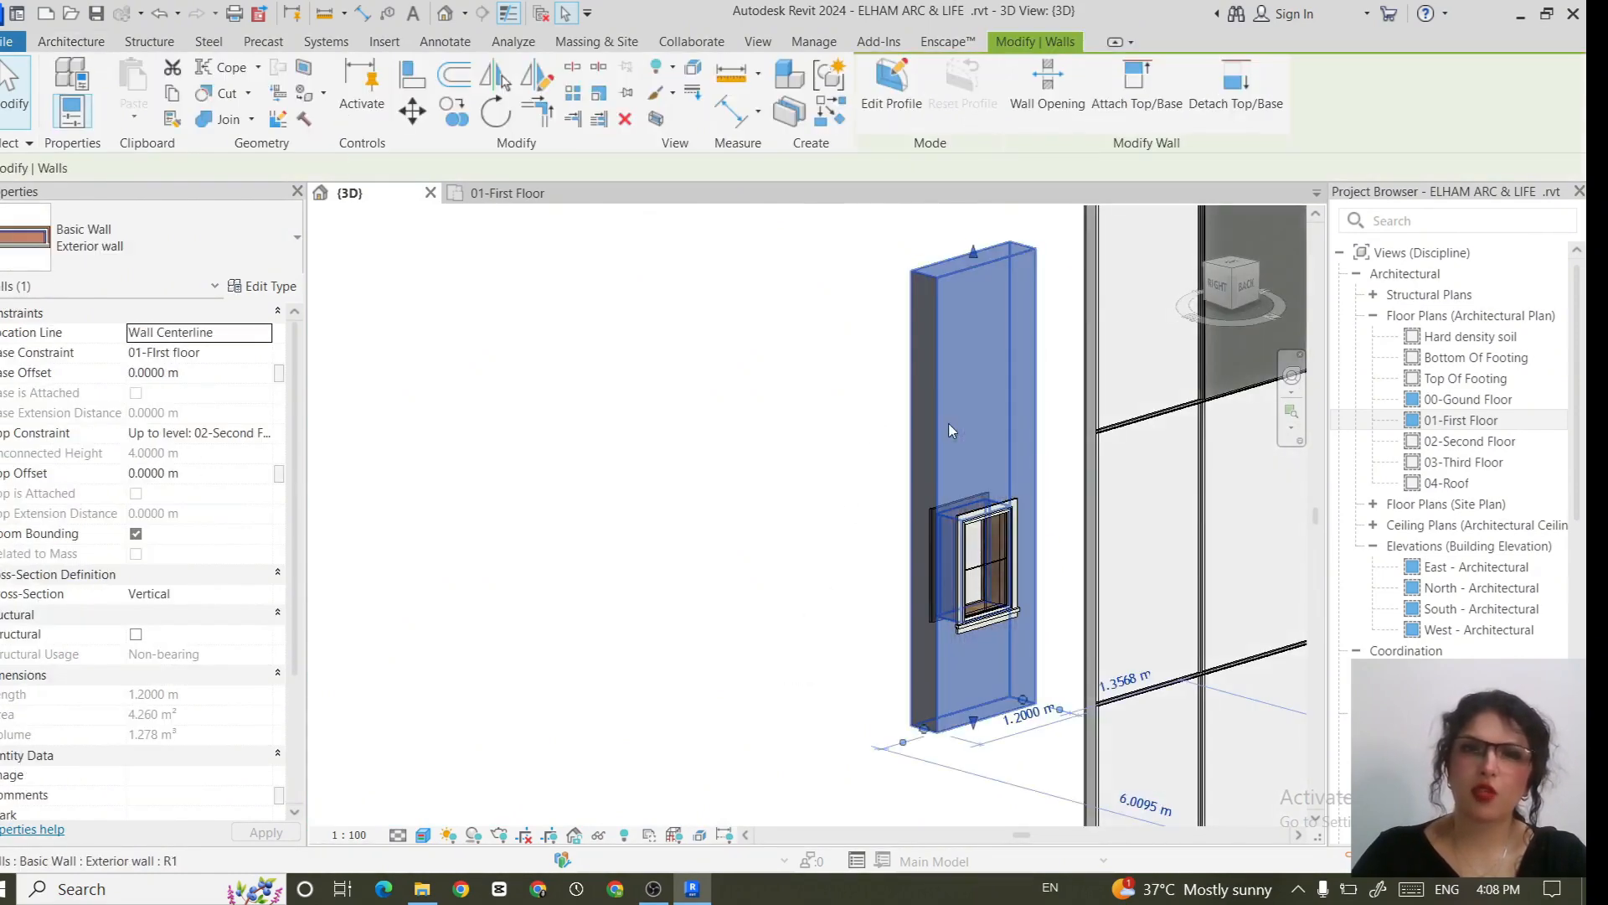
left_click(264, 287)
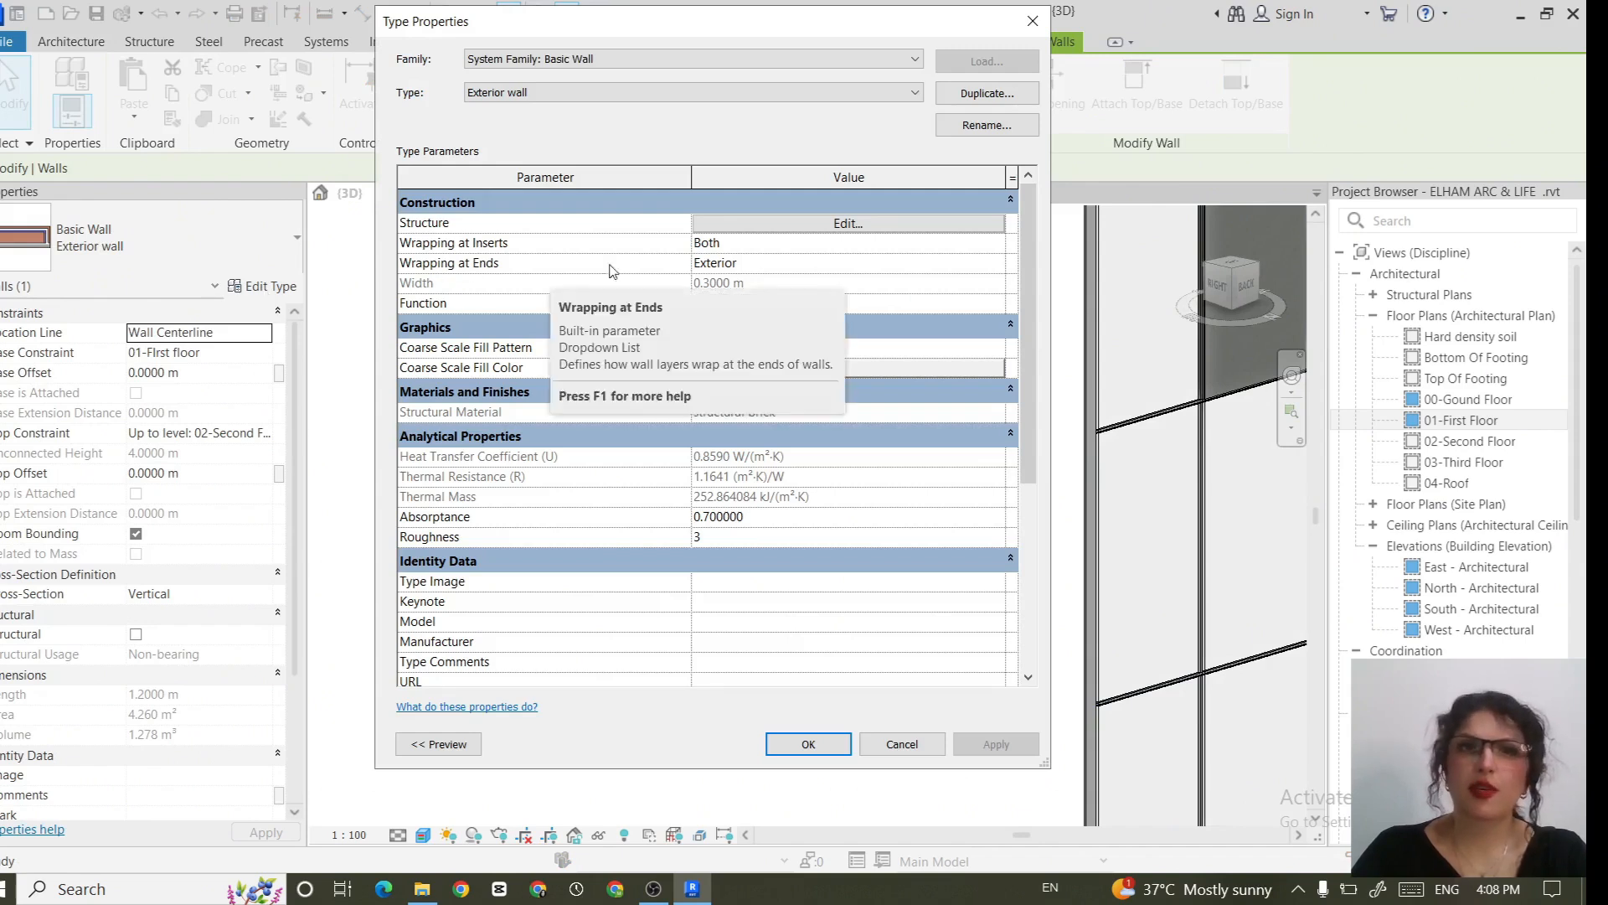
left_click(997, 263)
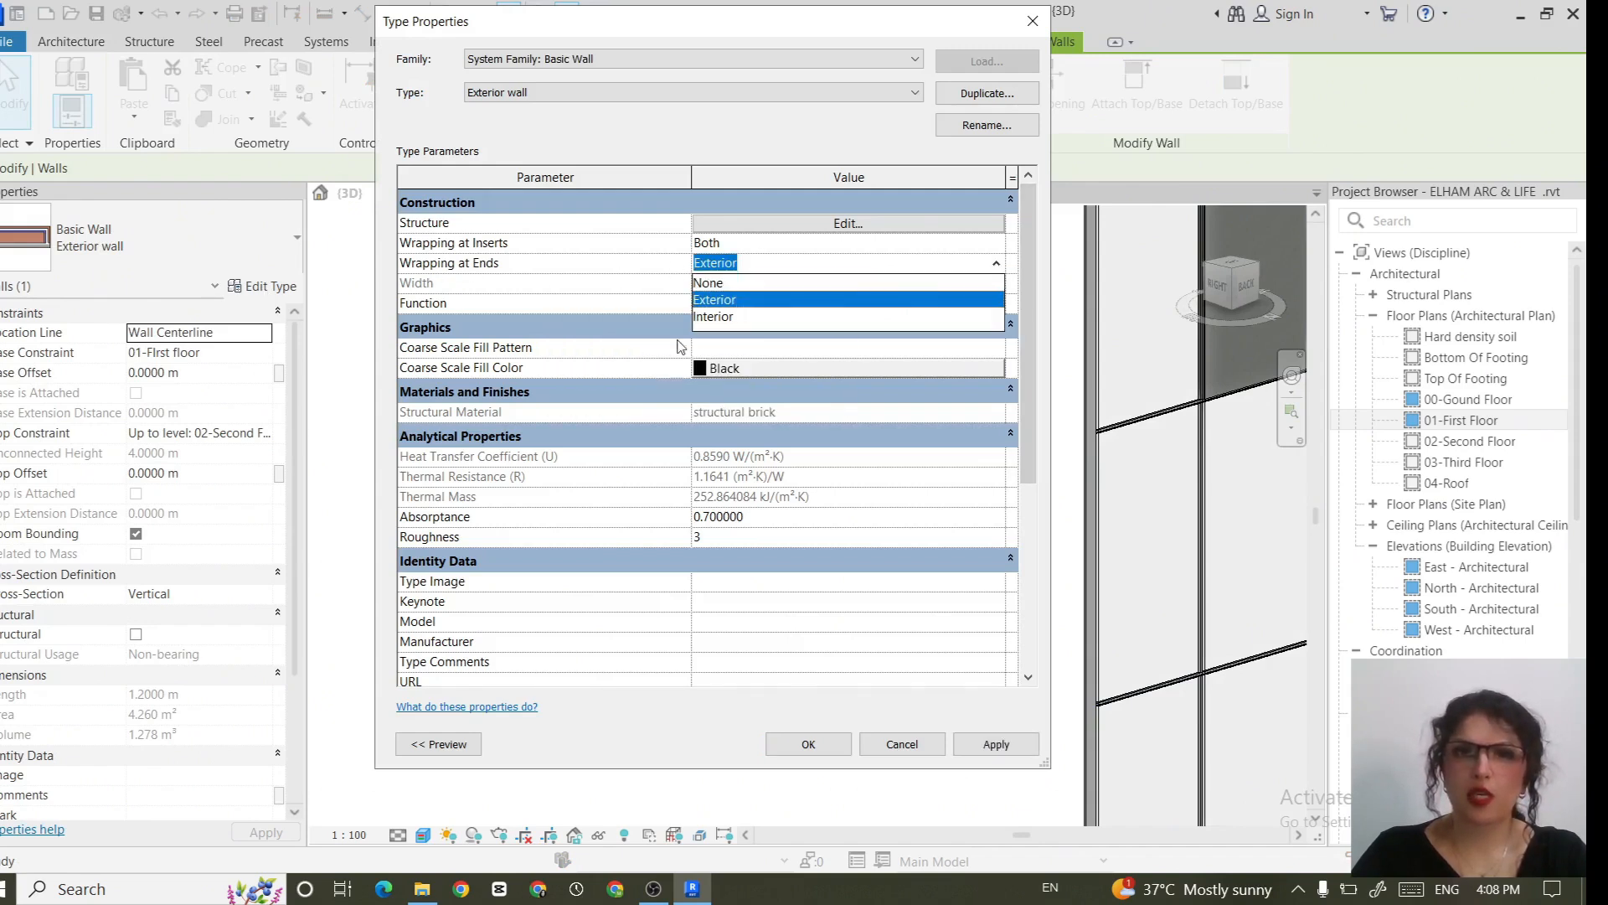
left_click(722, 318)
left_click(994, 744)
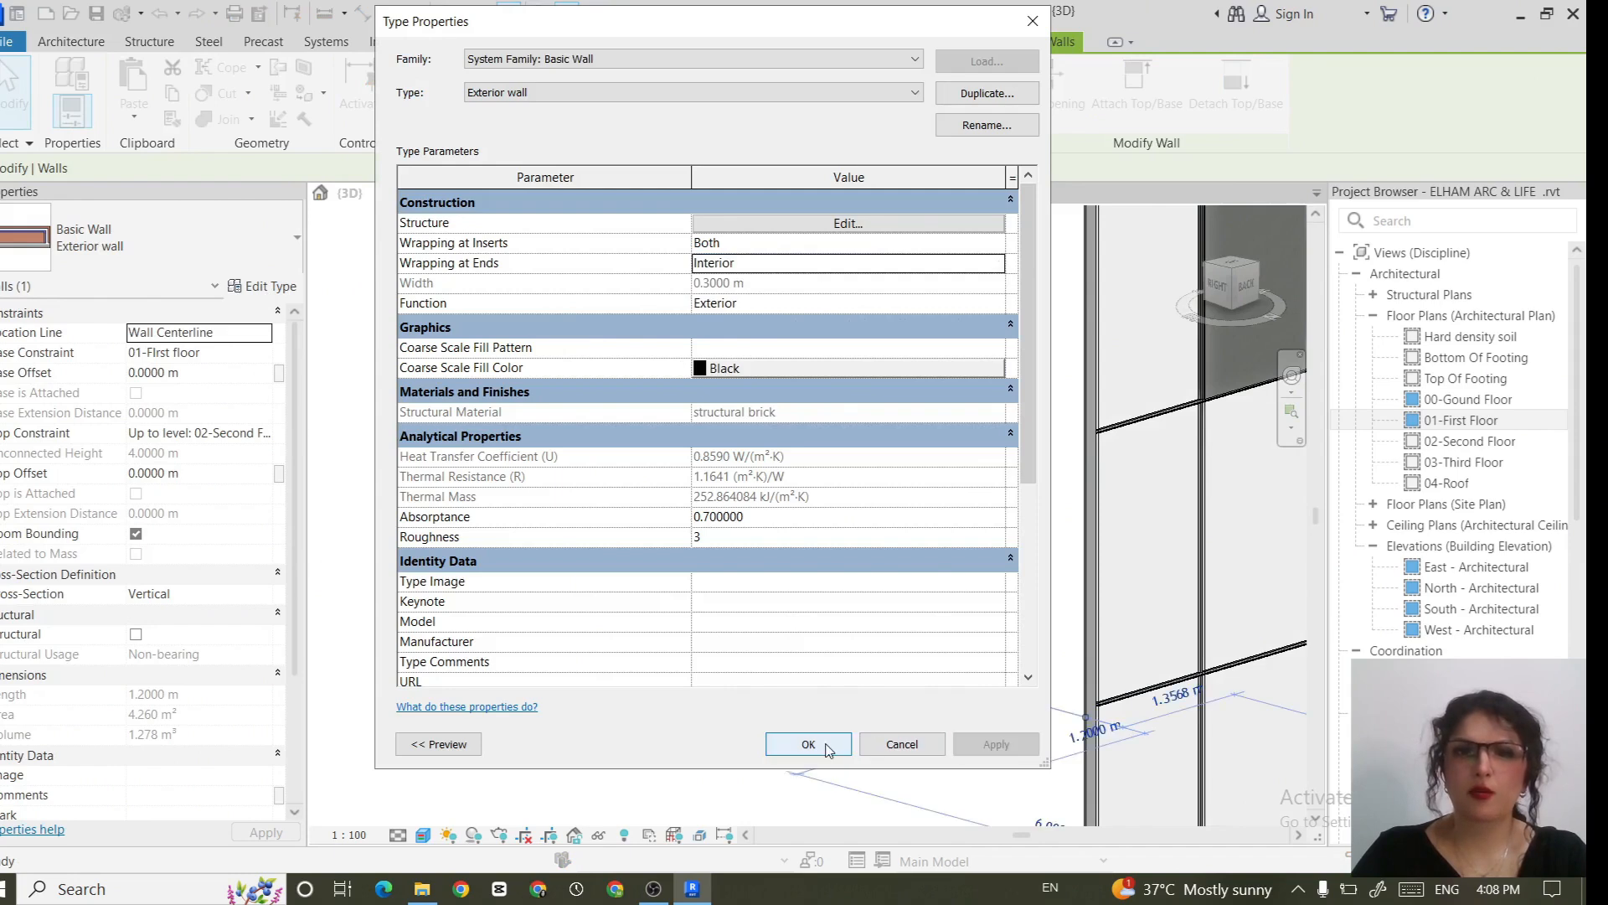
left_click(808, 744)
left_click(782, 735)
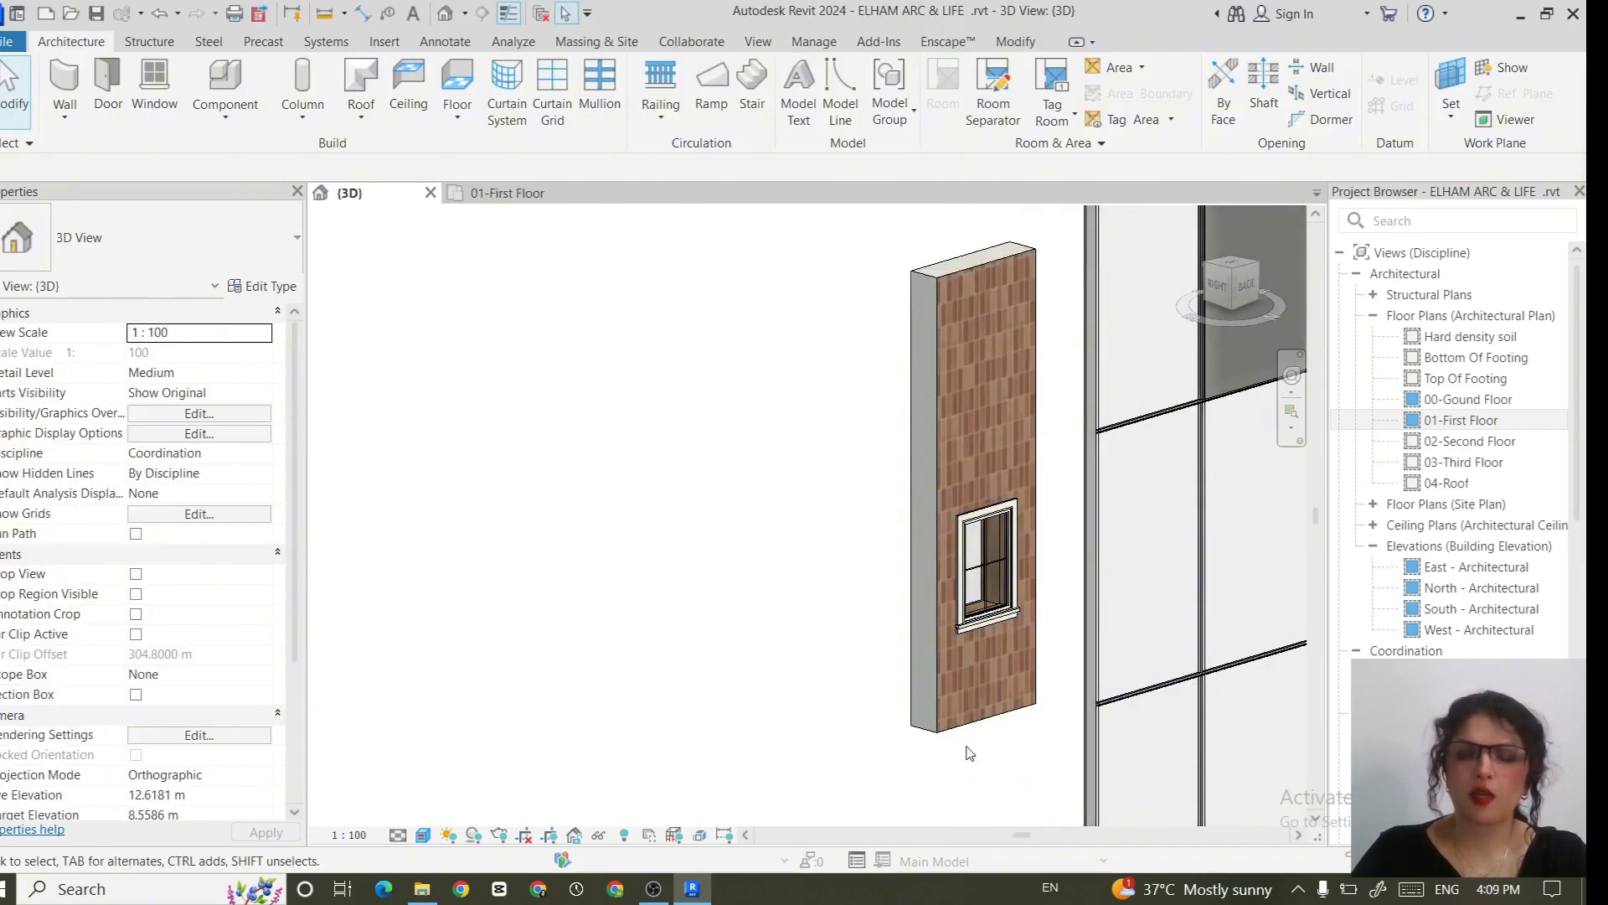
middle_click_drag(969, 751, 1225, 861, "shift")
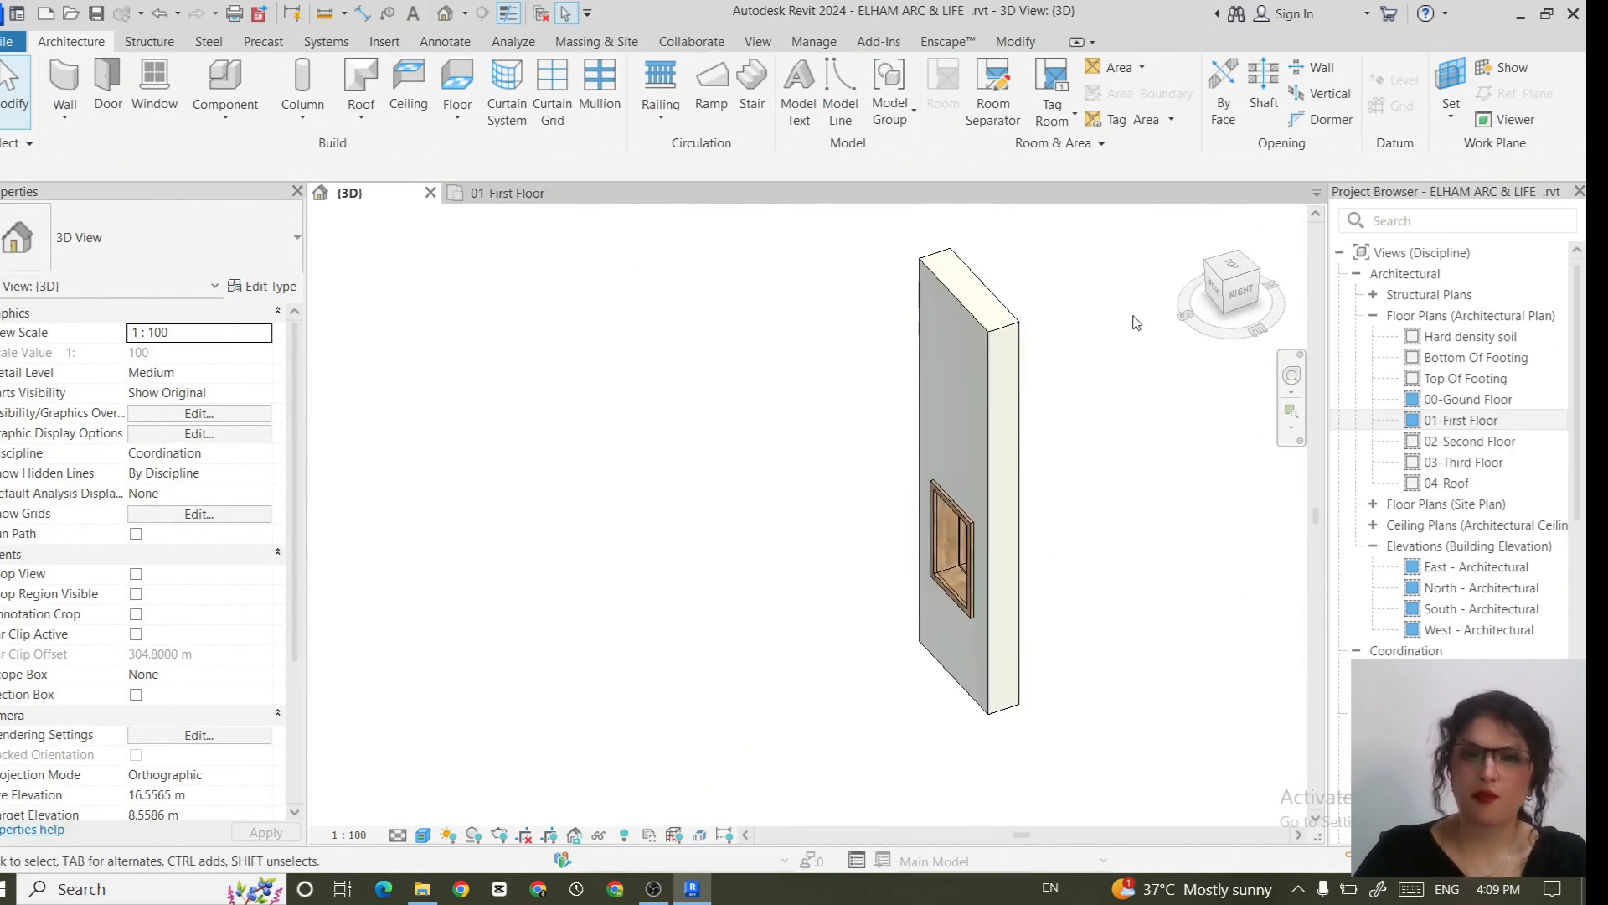
Step: Set the Exterior wall type's Wrapping at Ends back to Exterior
left_click(953, 552)
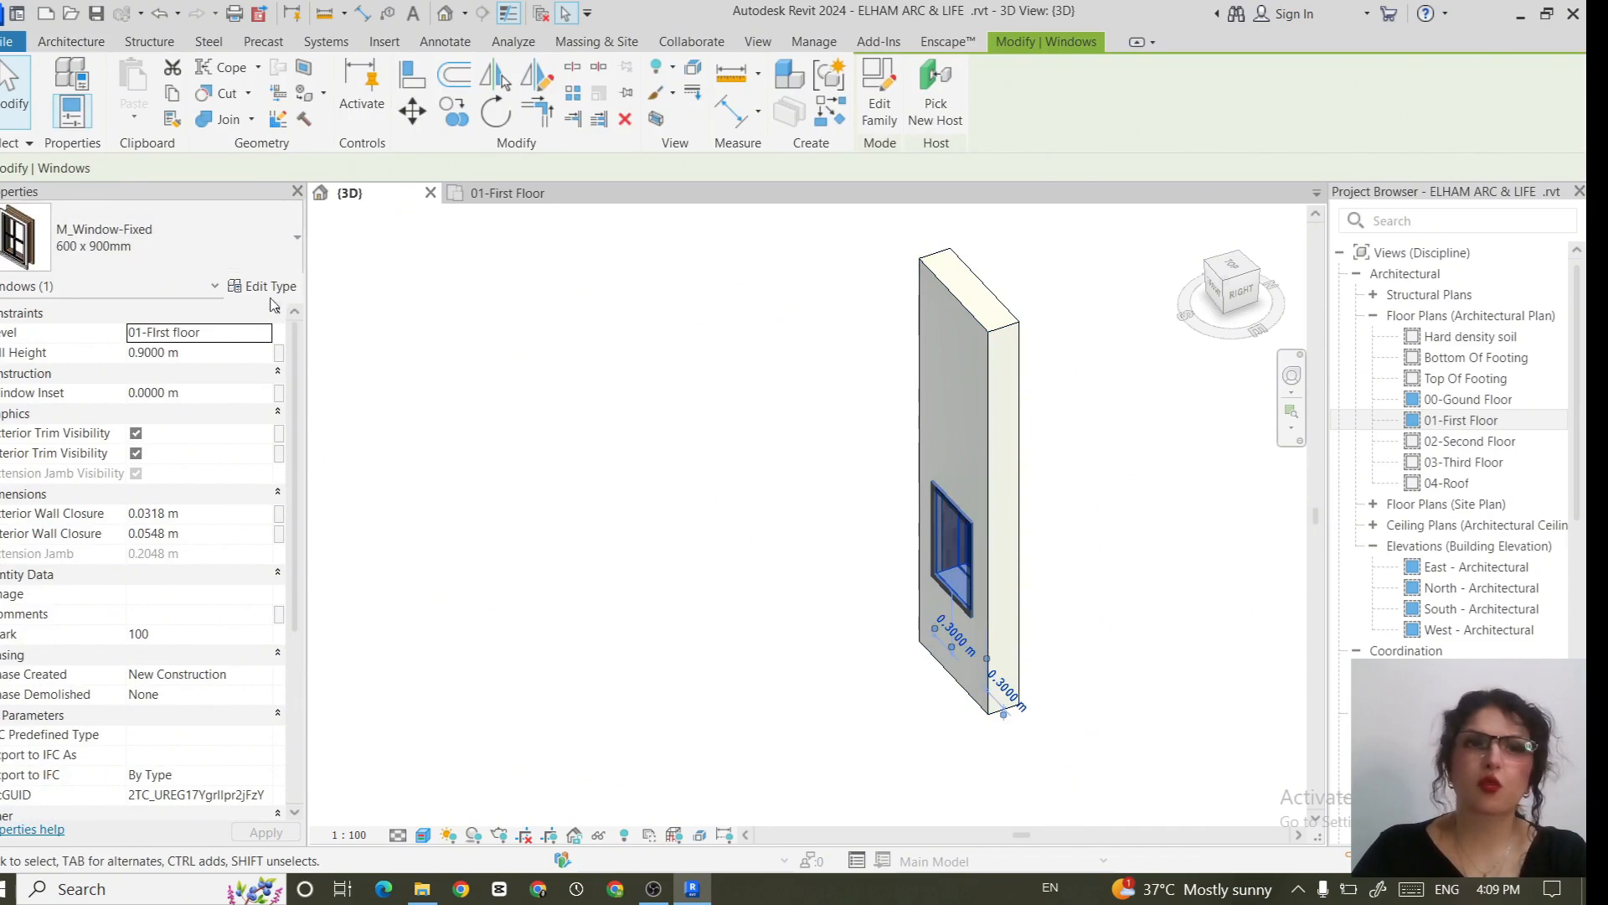
left_click(934, 285)
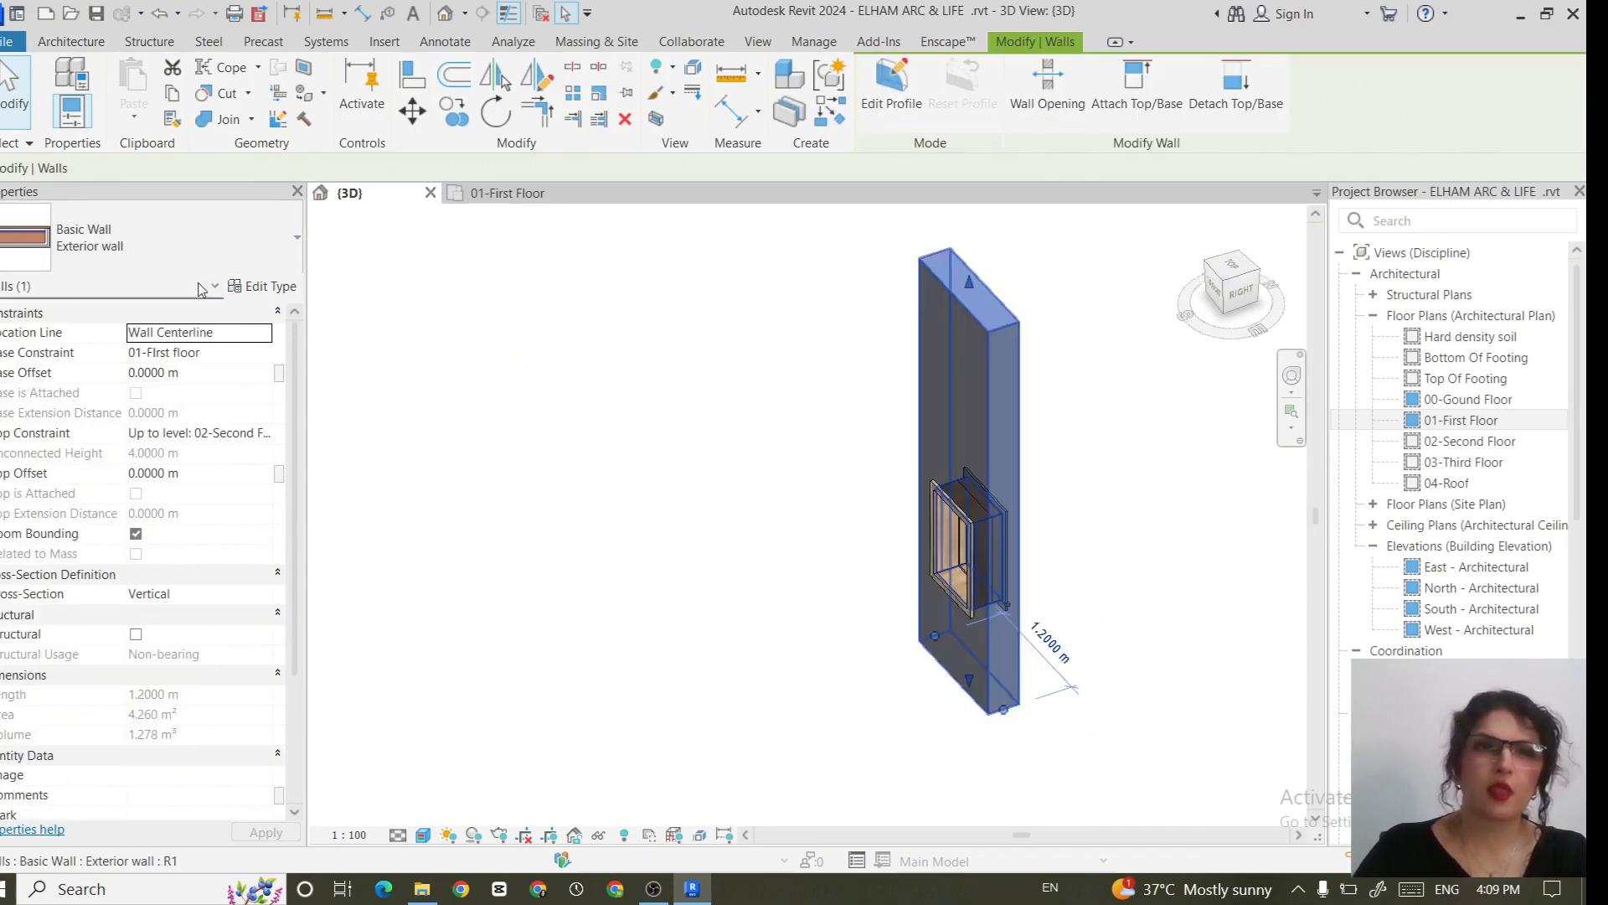
left_click(270, 286)
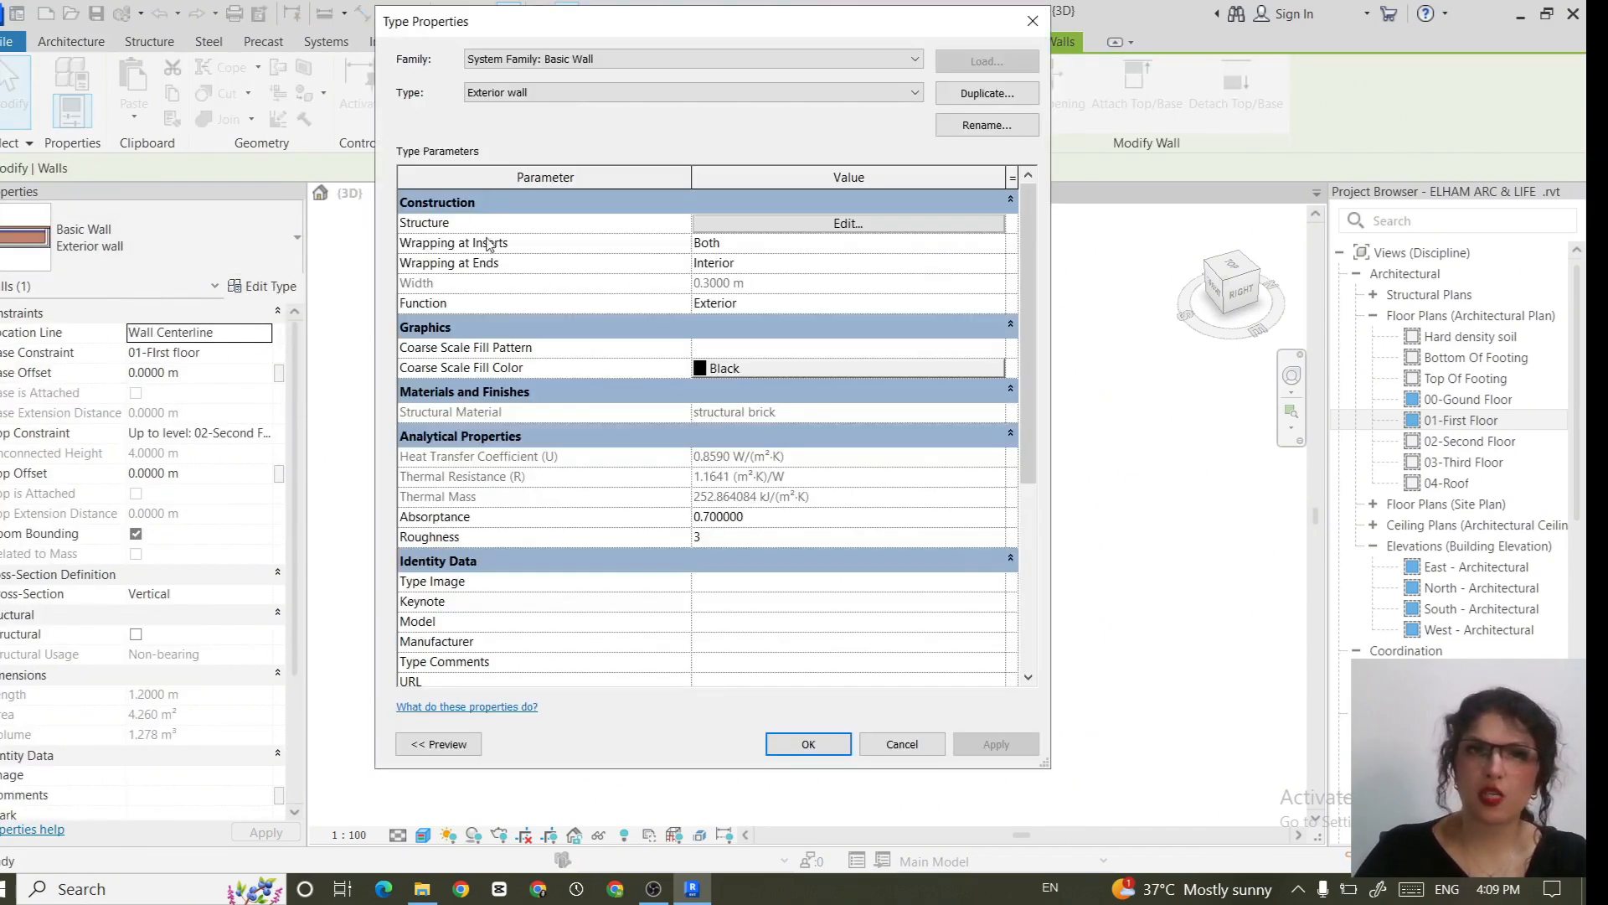
mouse_move(509, 249)
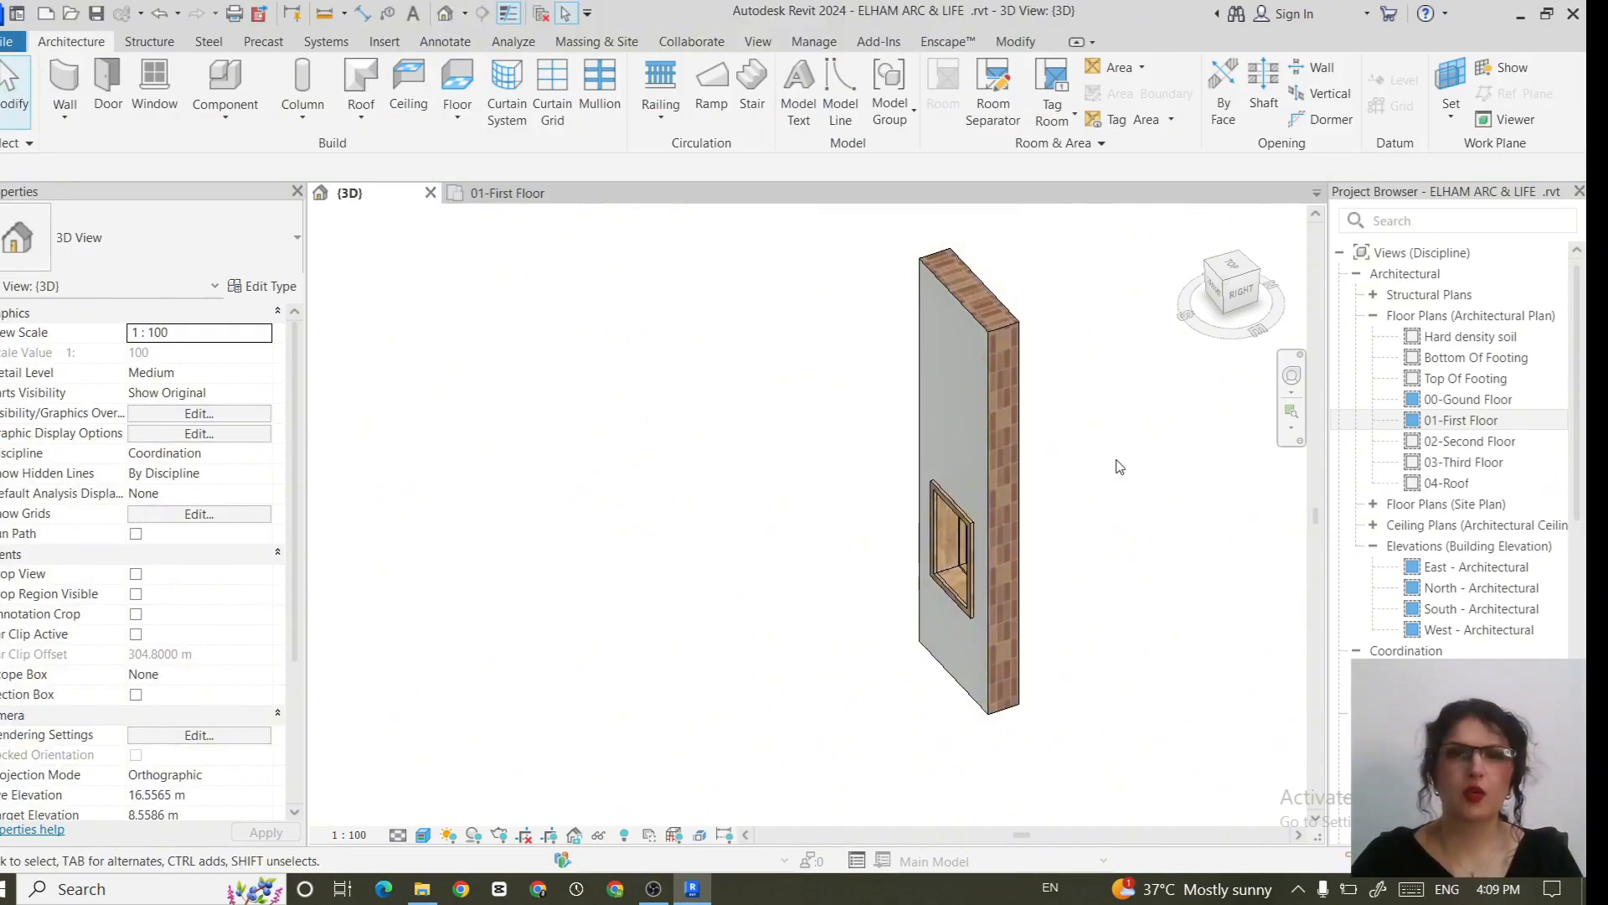
Step: Delete the short exterior test wall together with its window
left_click(988, 453)
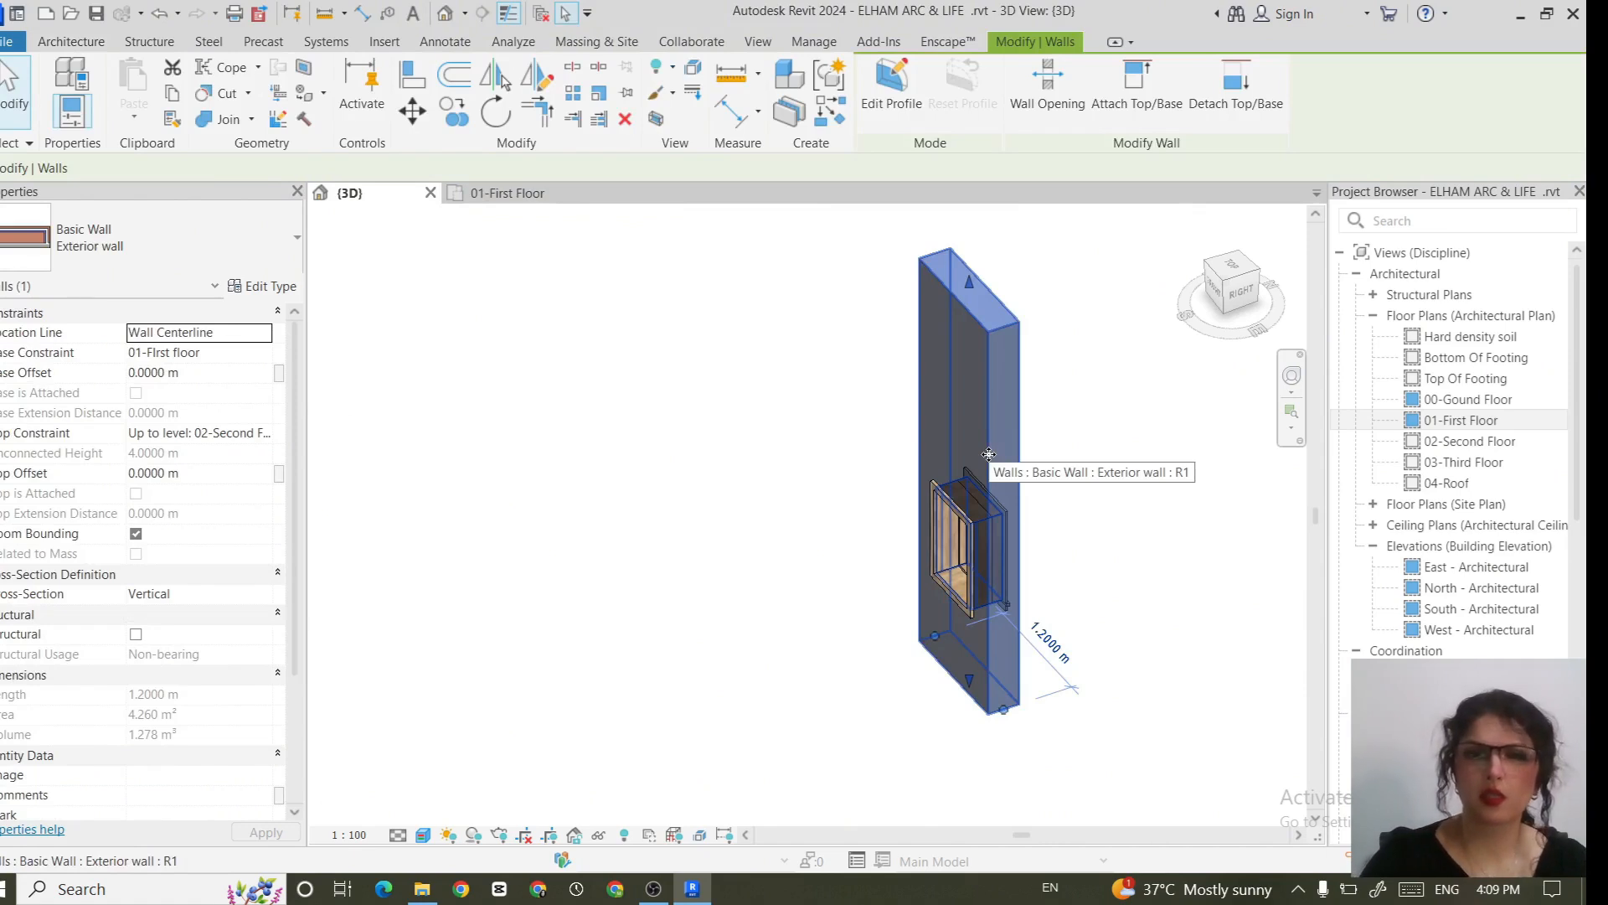
key("Delete")
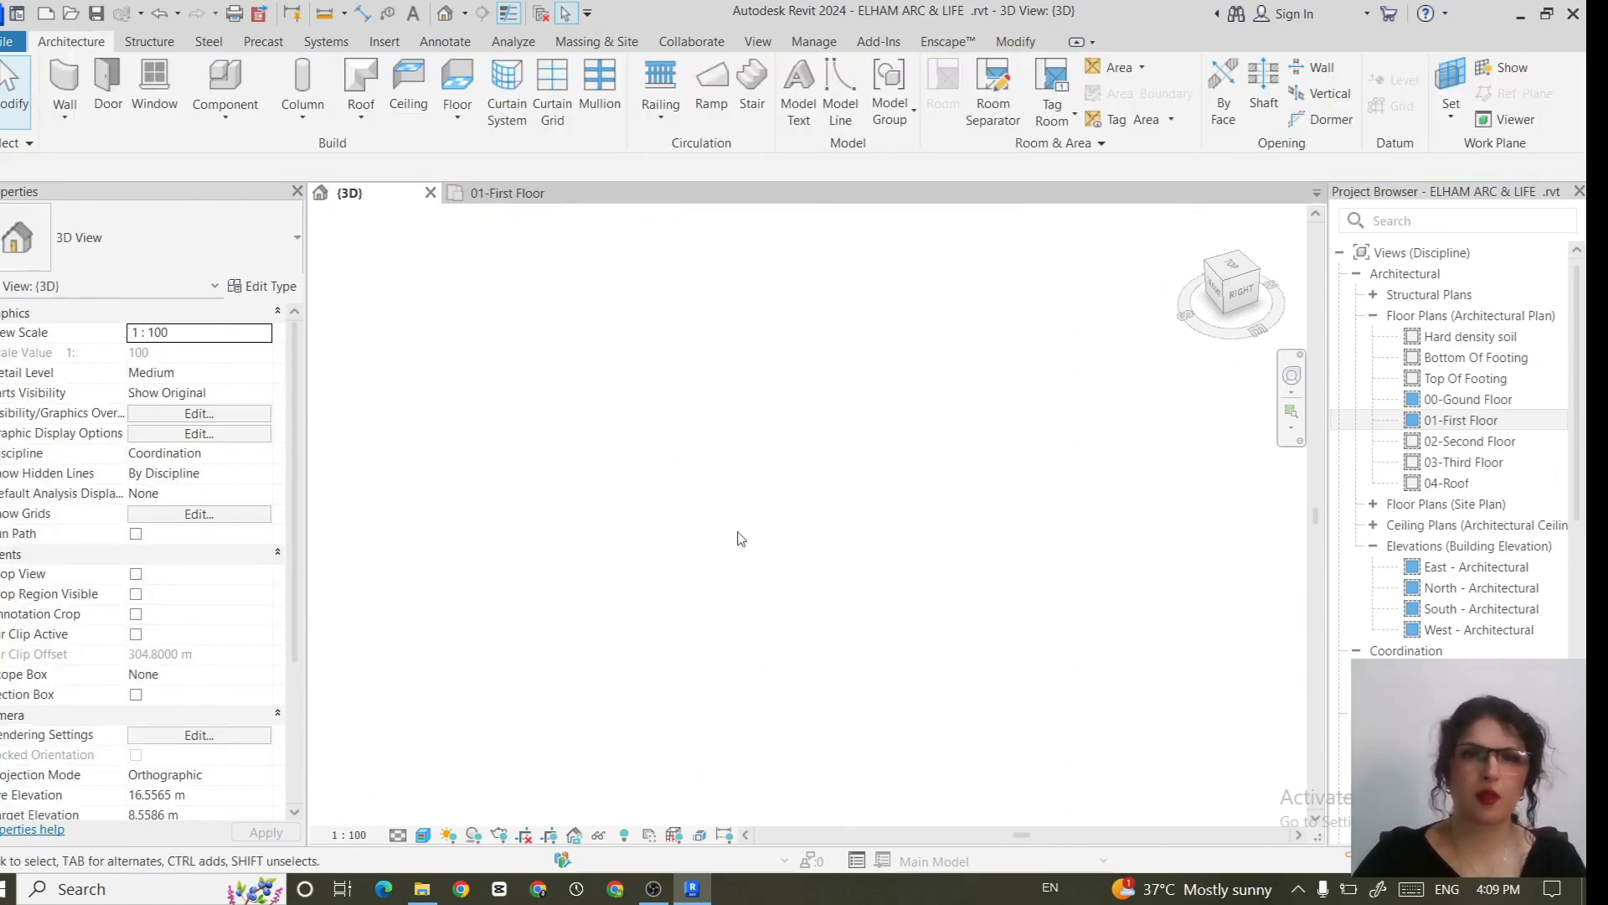
Step: Select the curtain wall's Soffit - 12mm GWB & Metal Stud panel and open its type properties
middle_click_drag(1030, 533, 742, 441)
scroll(741, 439, "up", 6)
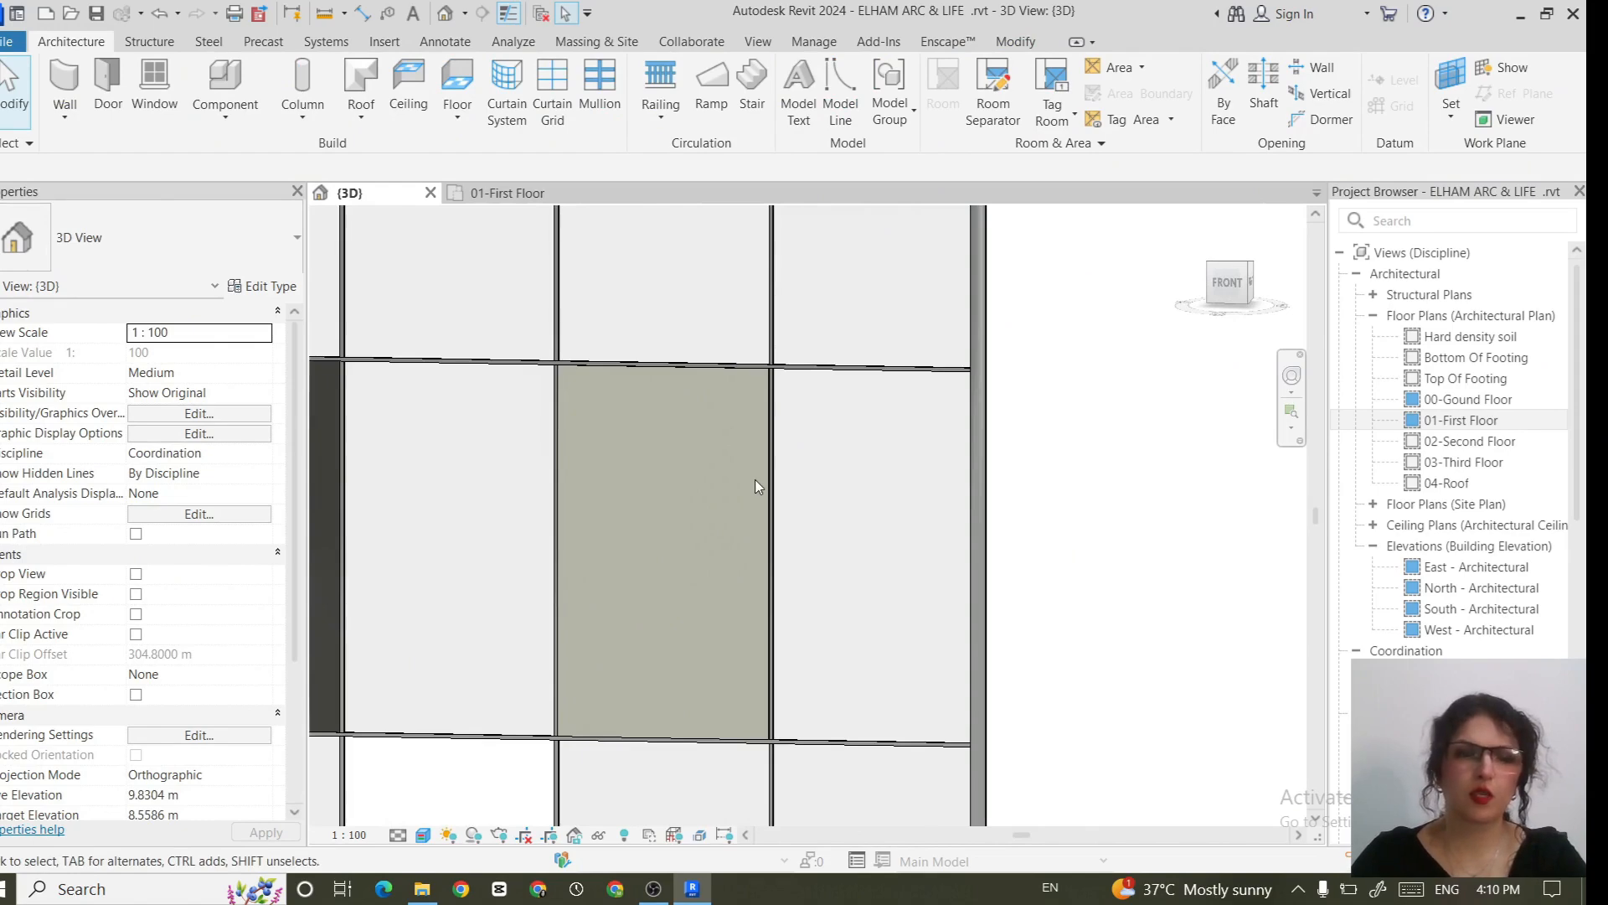
key("Tab")
left_click(759, 740)
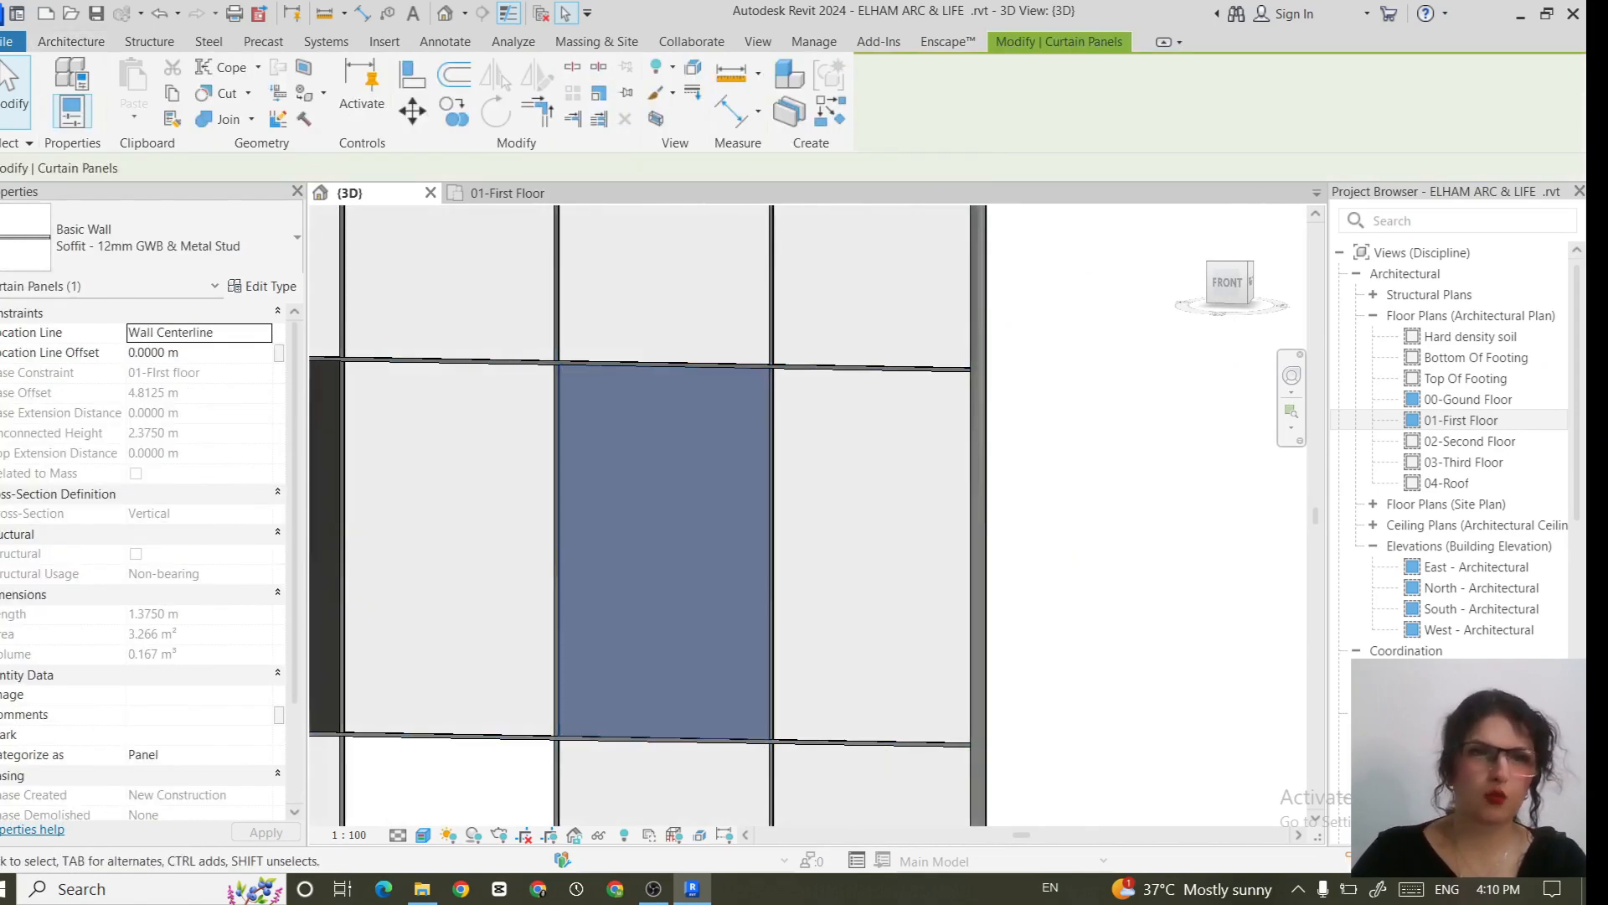
left_click(279, 293)
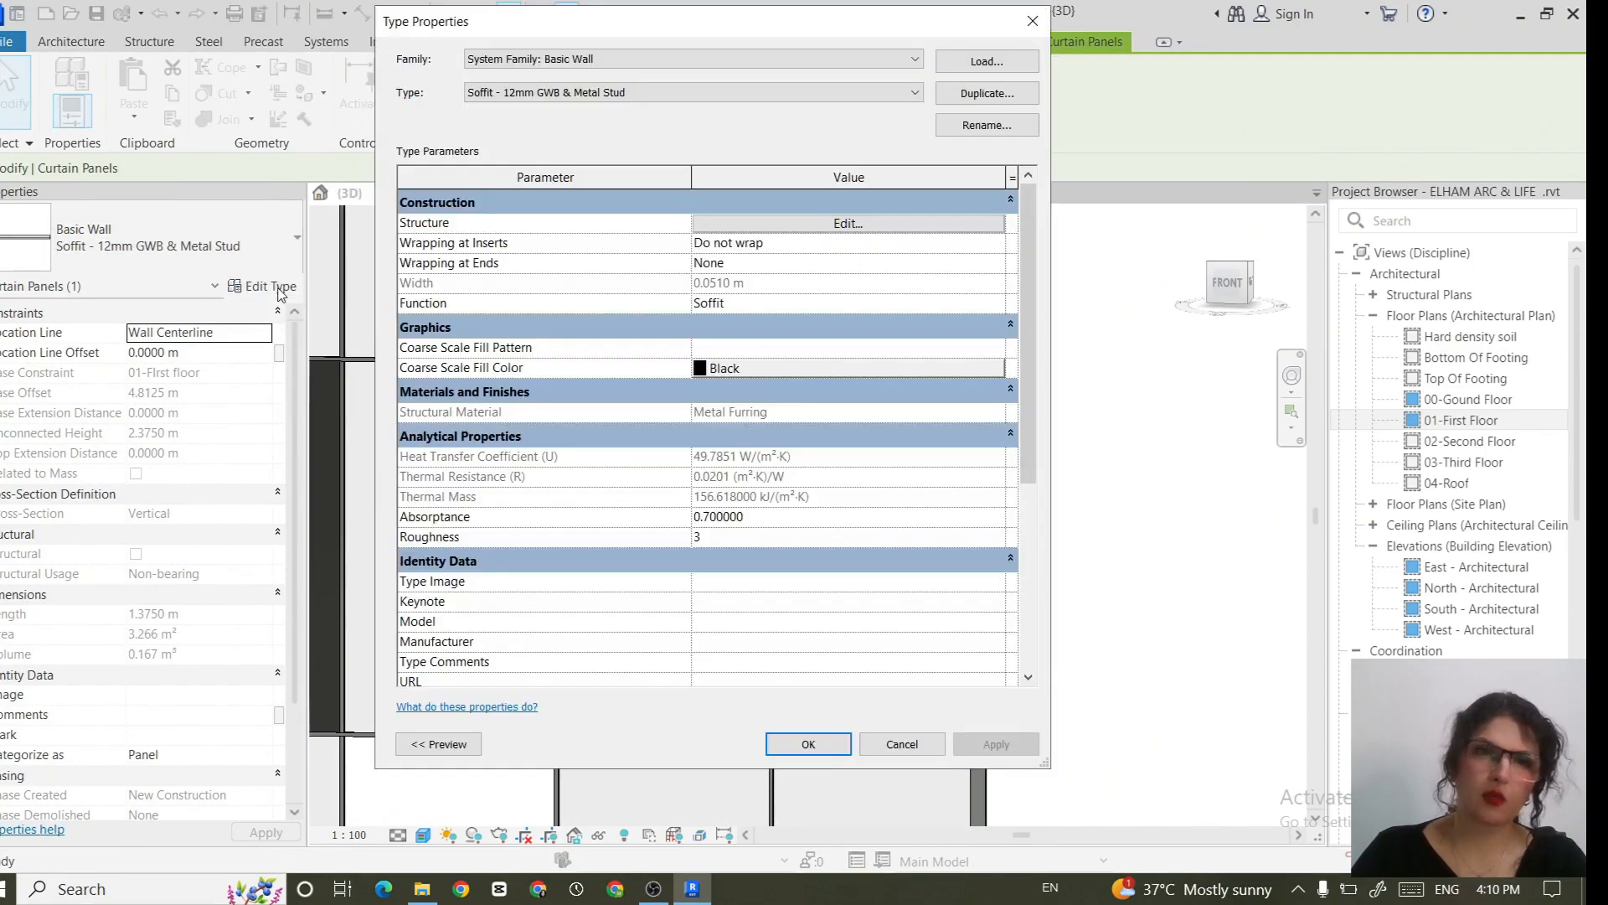
left_click(653, 890)
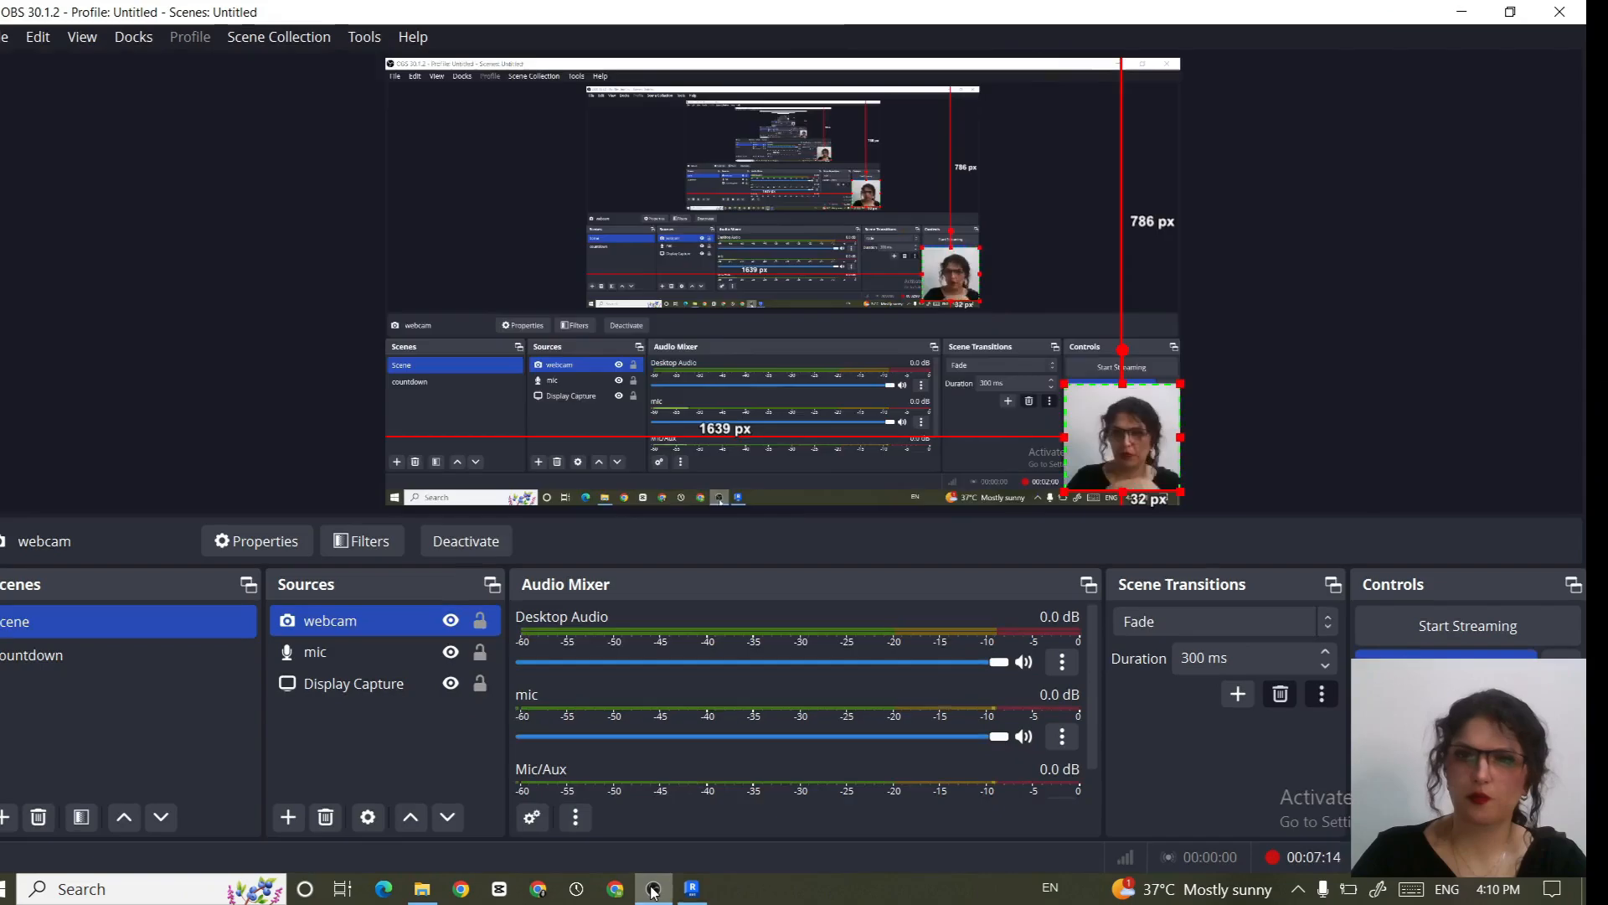
left_click(653, 891)
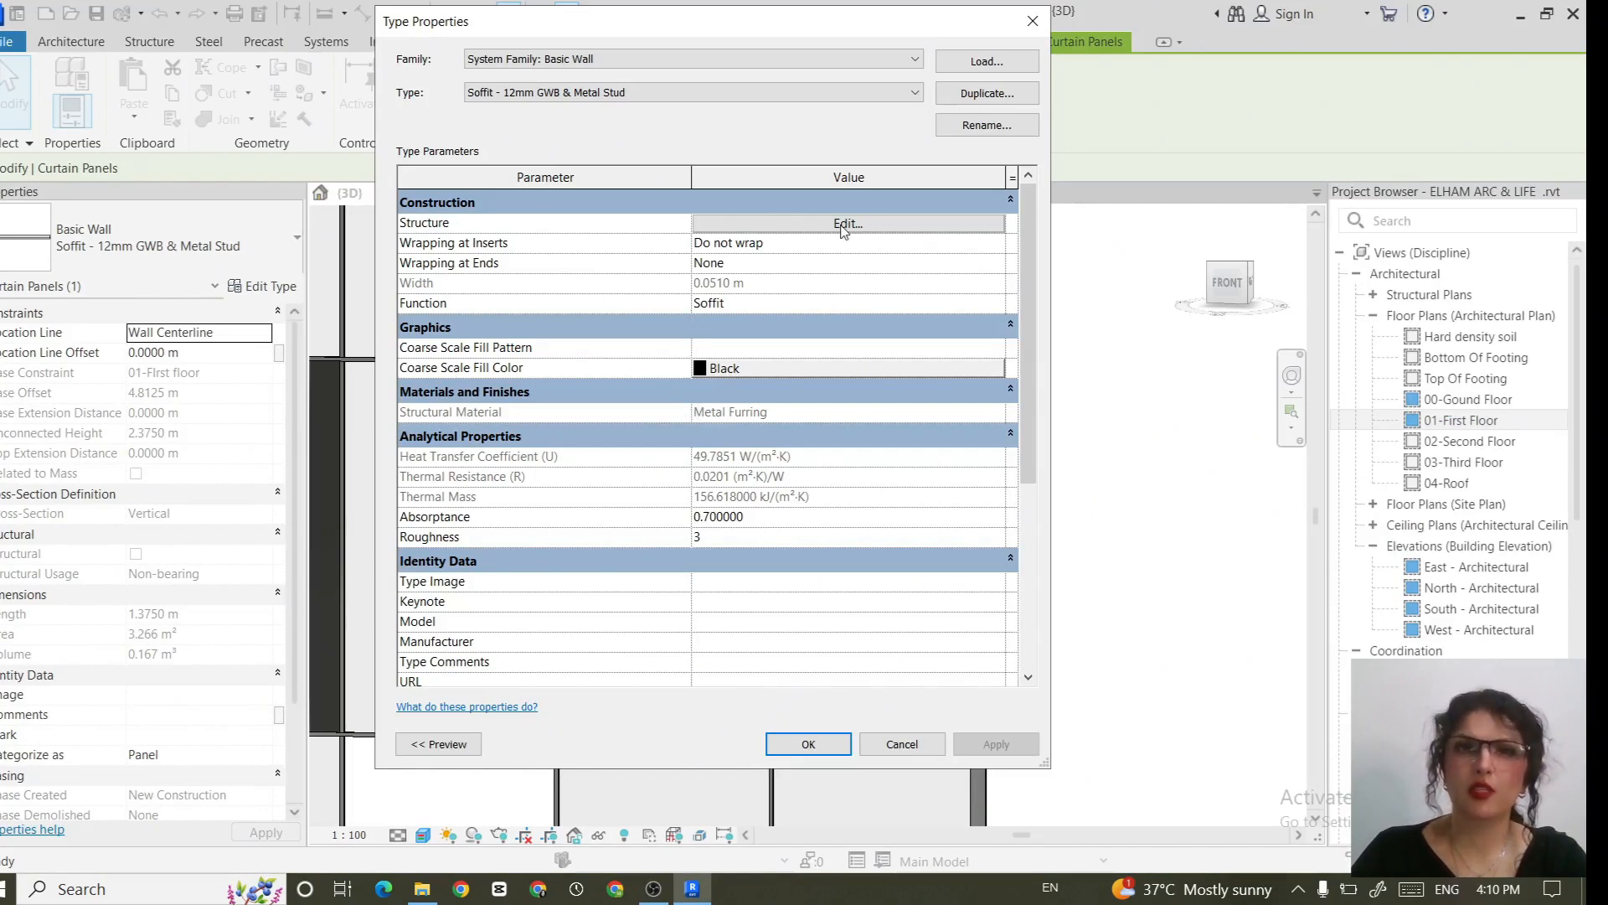
Step: Duplicate the panel's wall type as Soffit - 12mm GWB & Metal Stud 2 and inspect the material of its Structure layer
left_click(1021, 97)
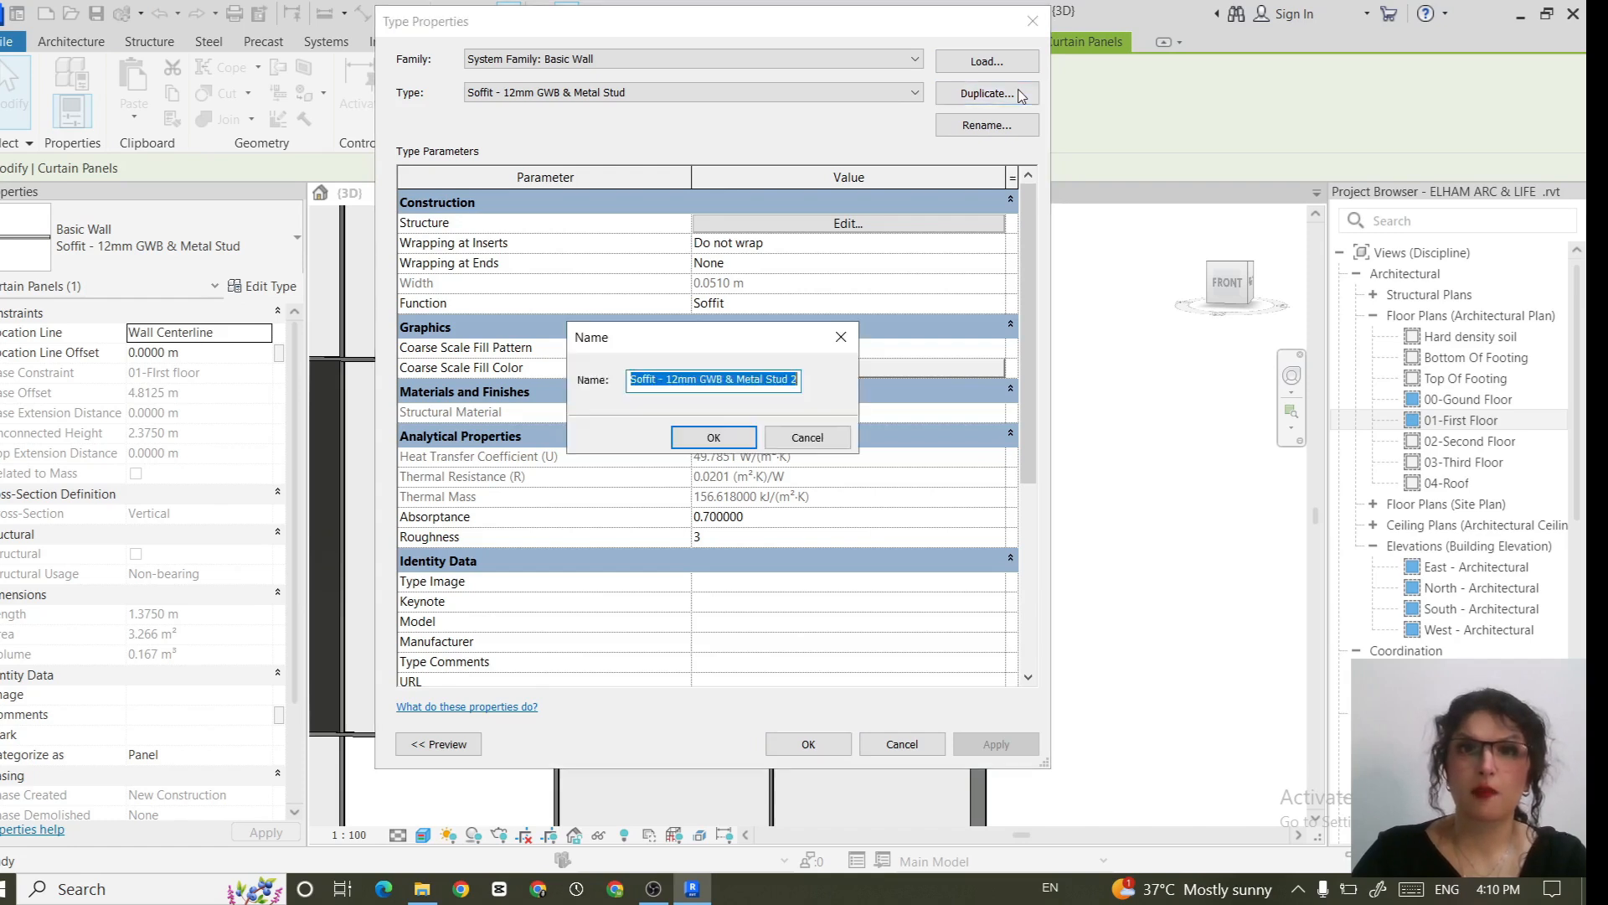
left_click(714, 437)
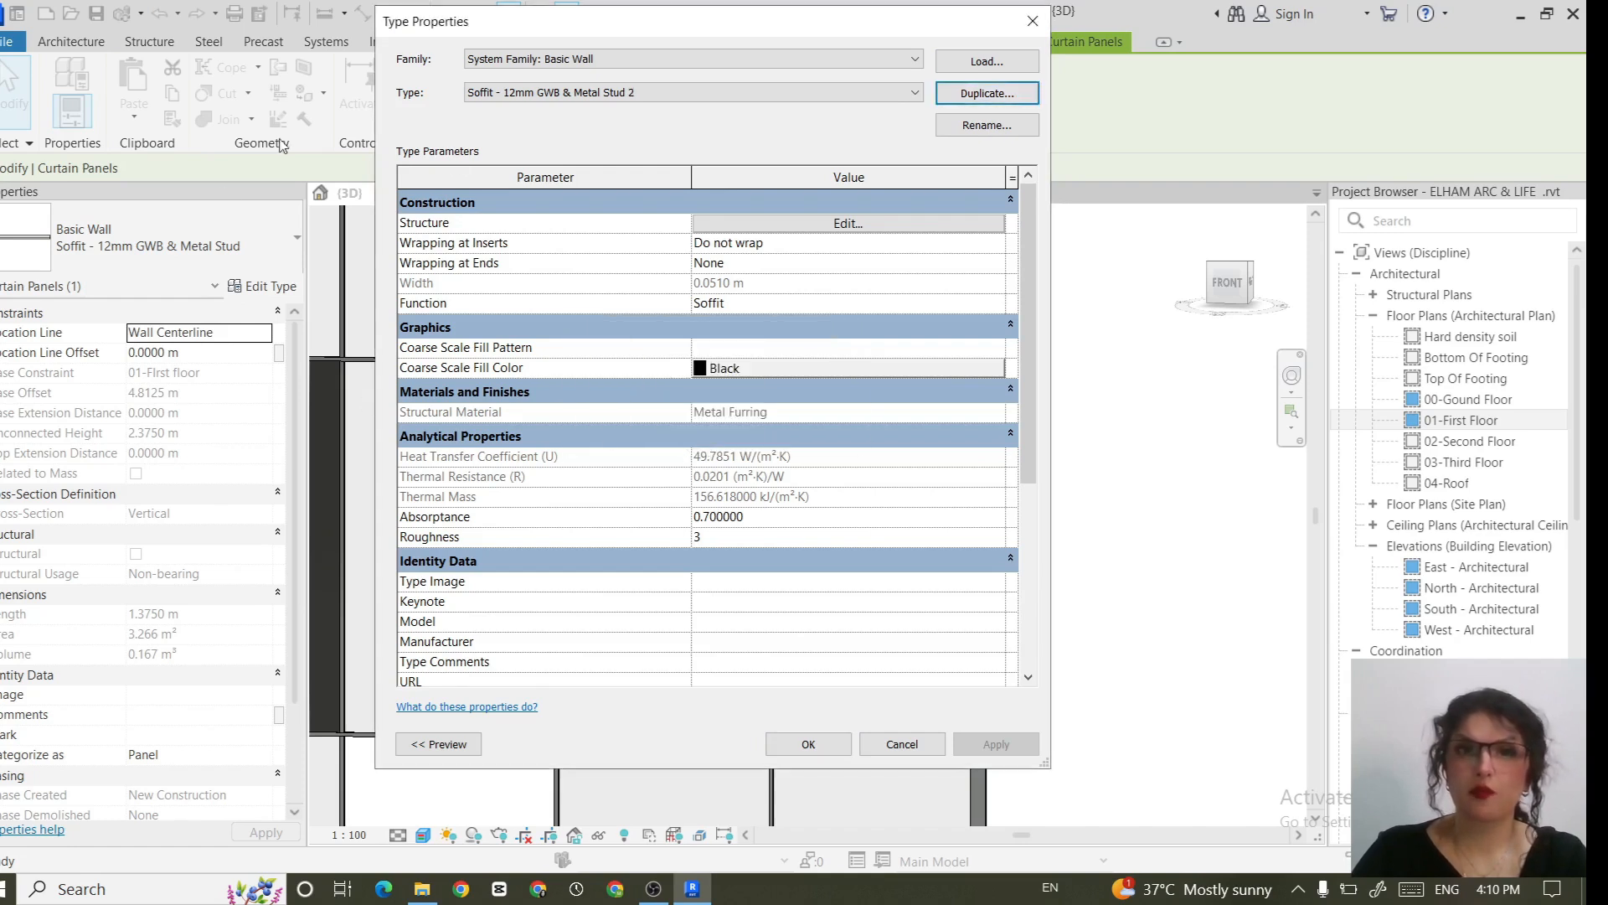
left_click(848, 224)
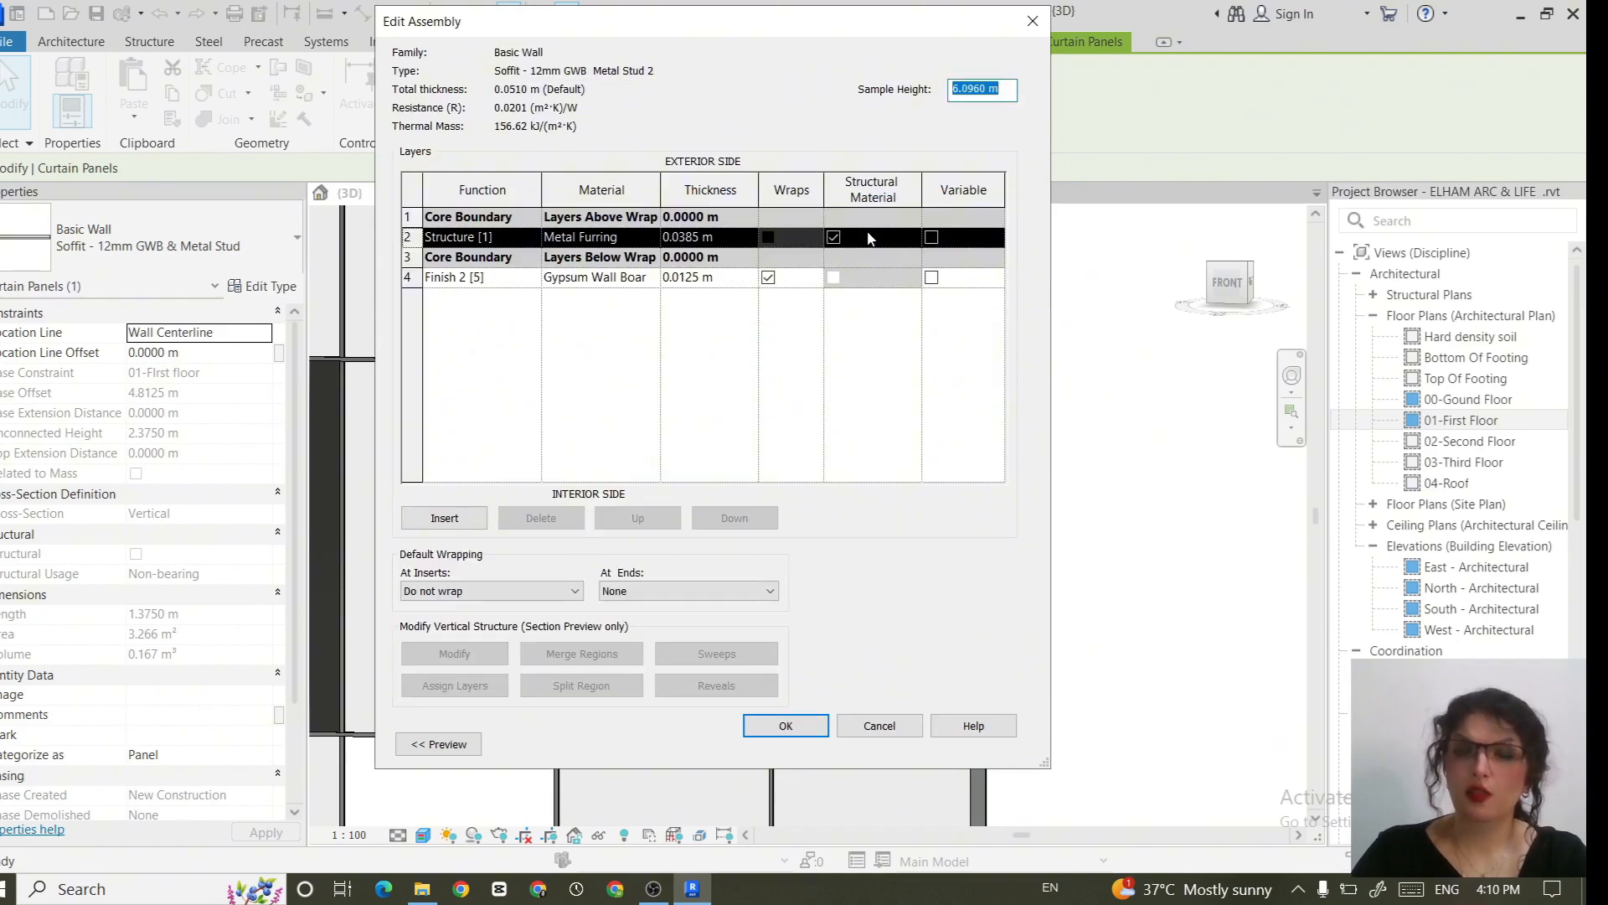
left_click(652, 241)
left_click(653, 238)
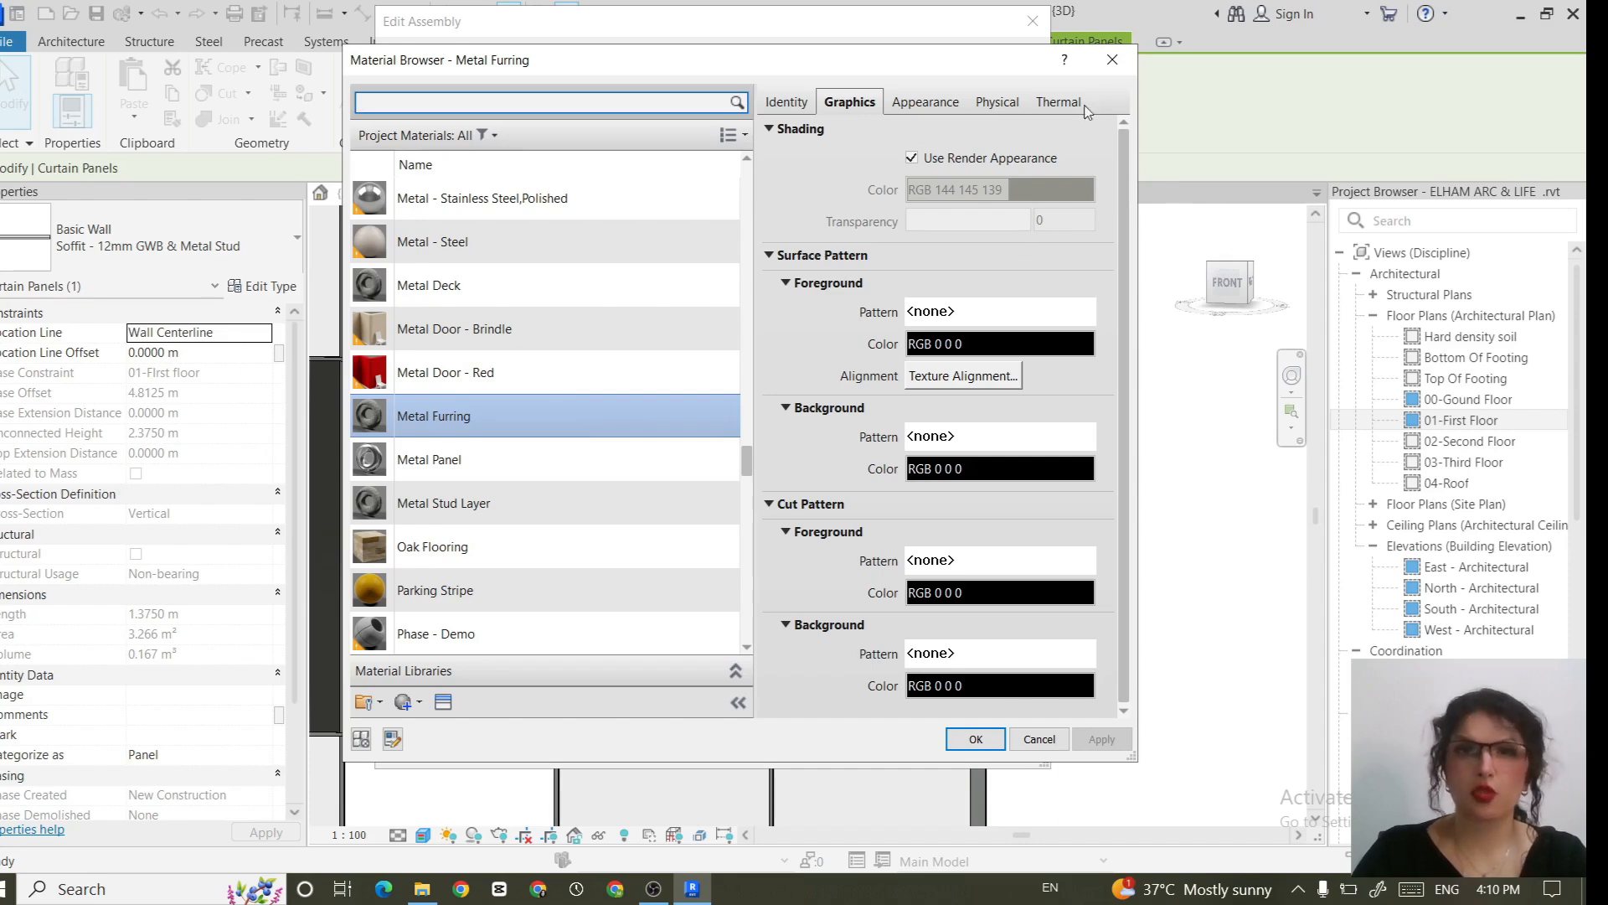
left_click(1113, 60)
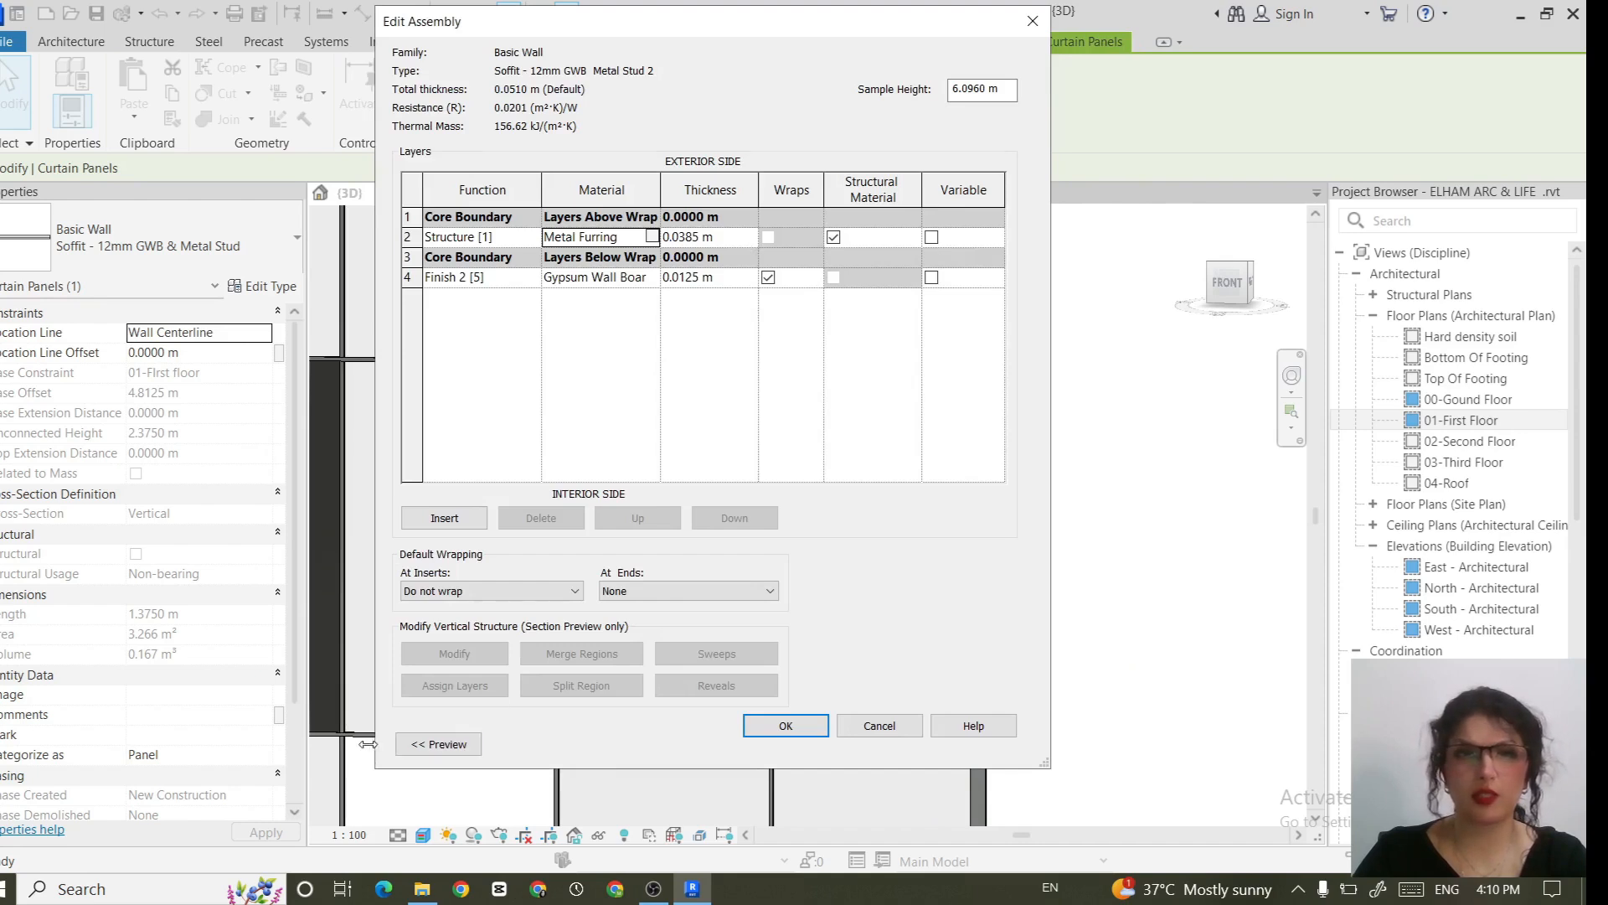
key("Return")
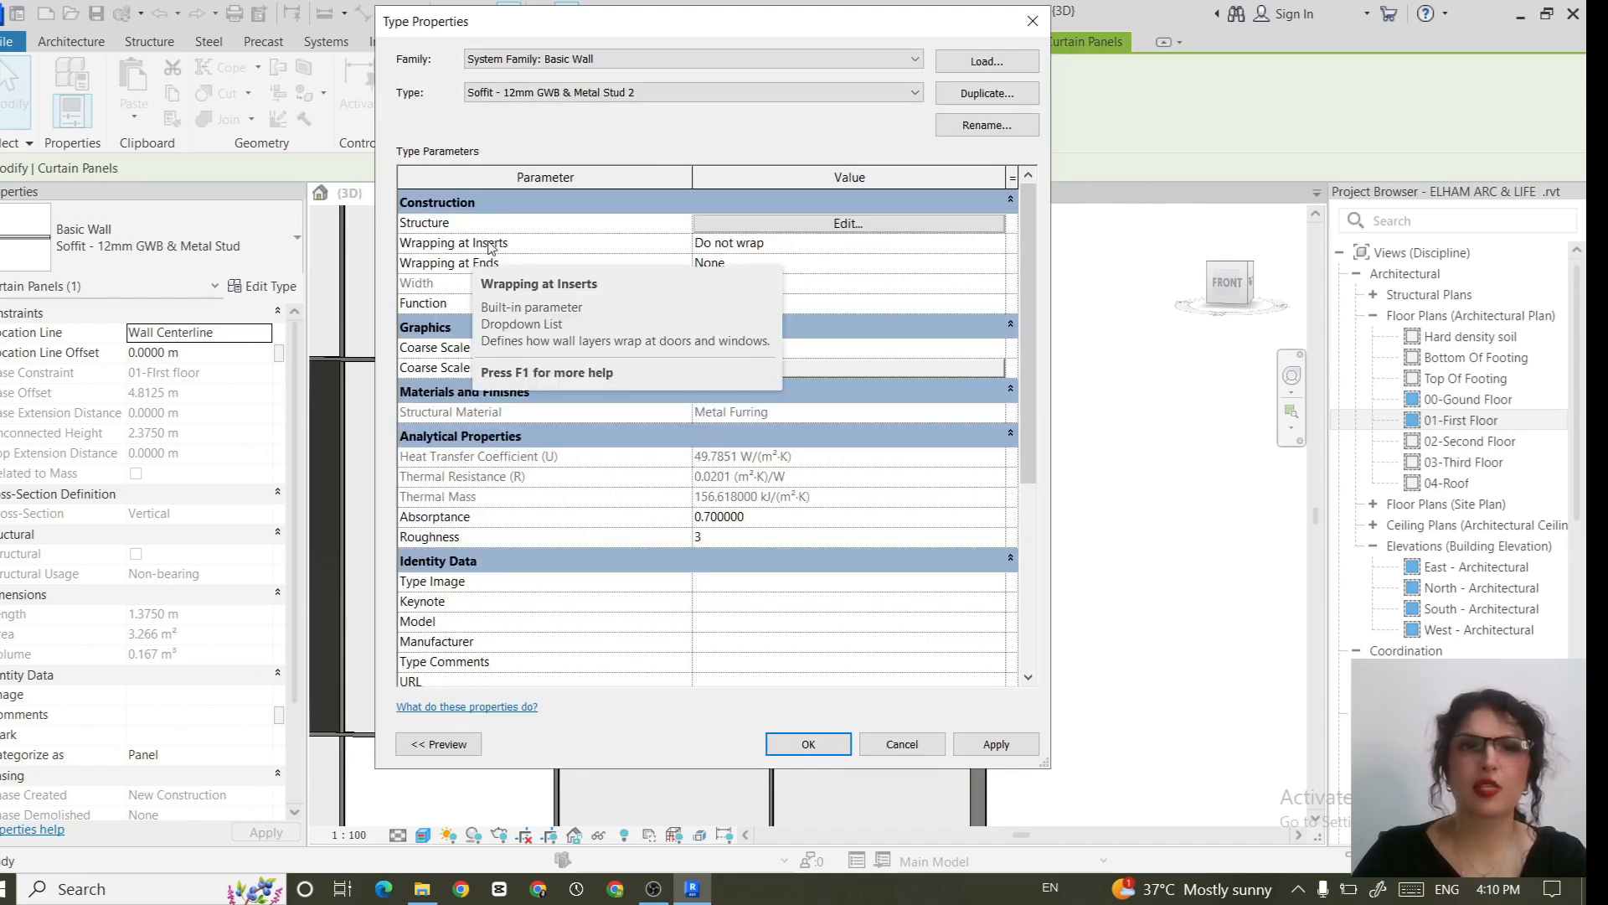
Step: Set Wrapping at Inserts to Both for the duplicated soffit panel type and clear the panel selection
left_click(998, 243)
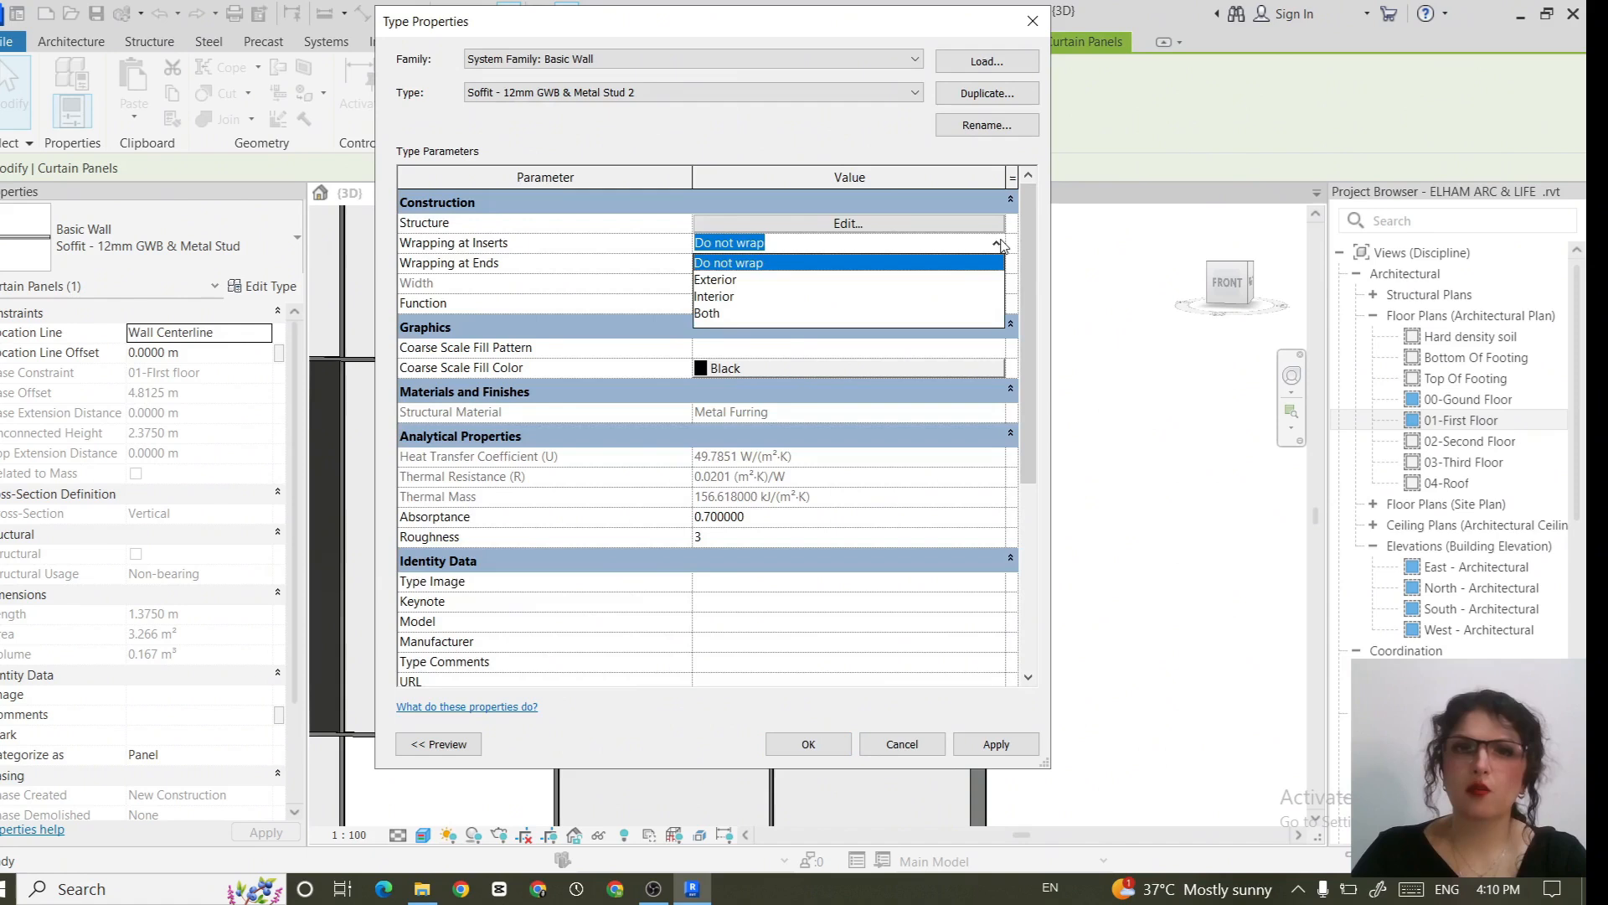
left_click(708, 280)
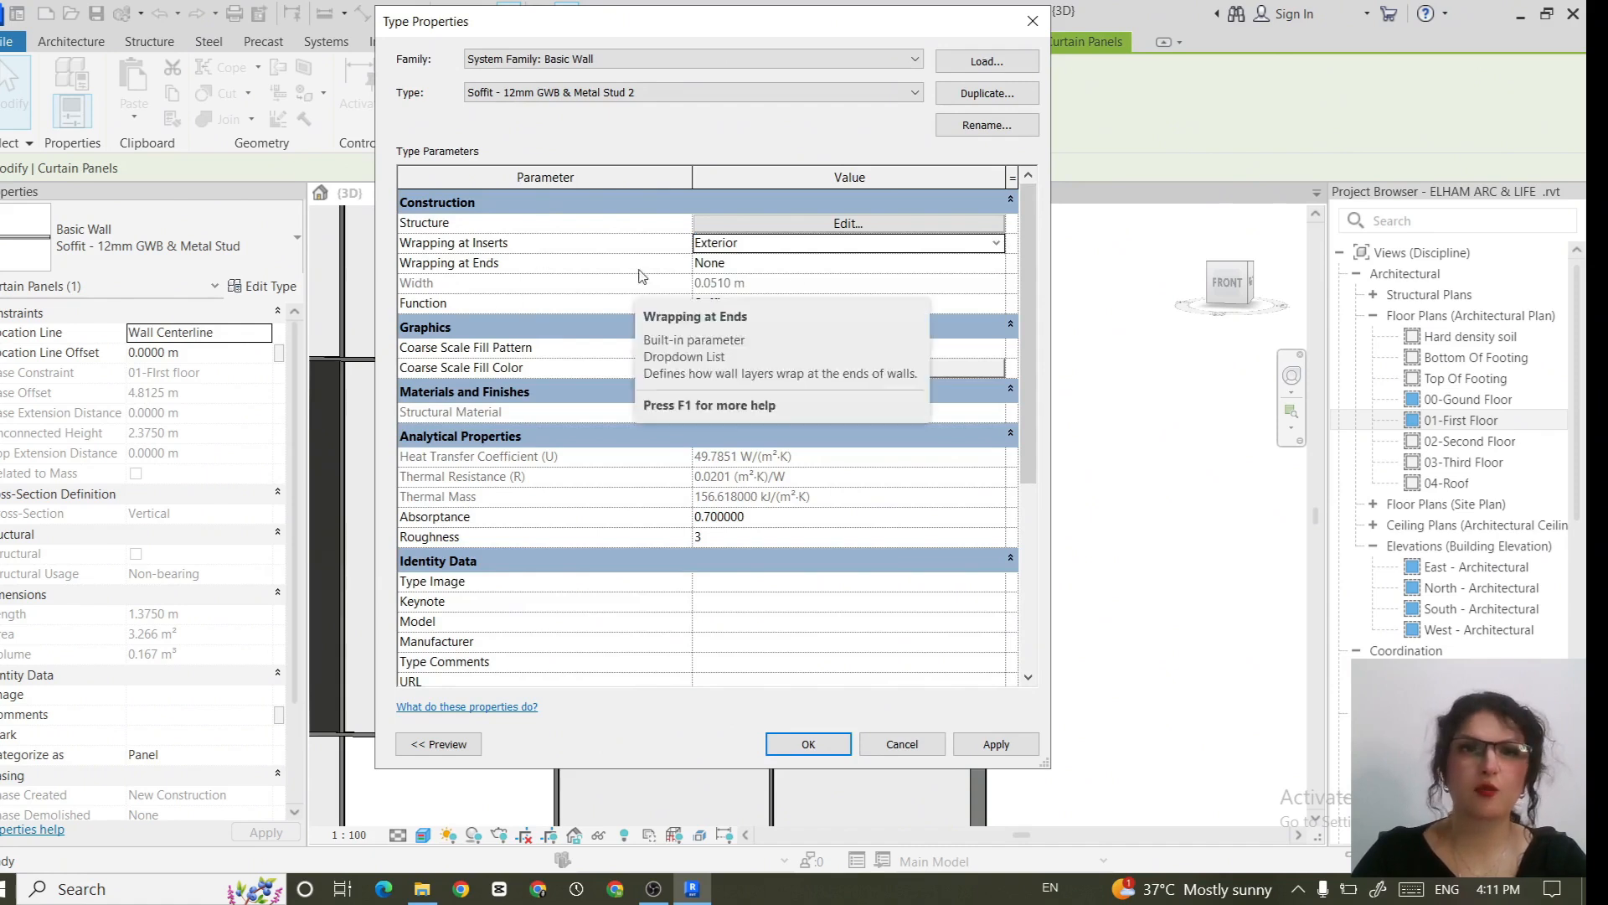
left_click(996, 243)
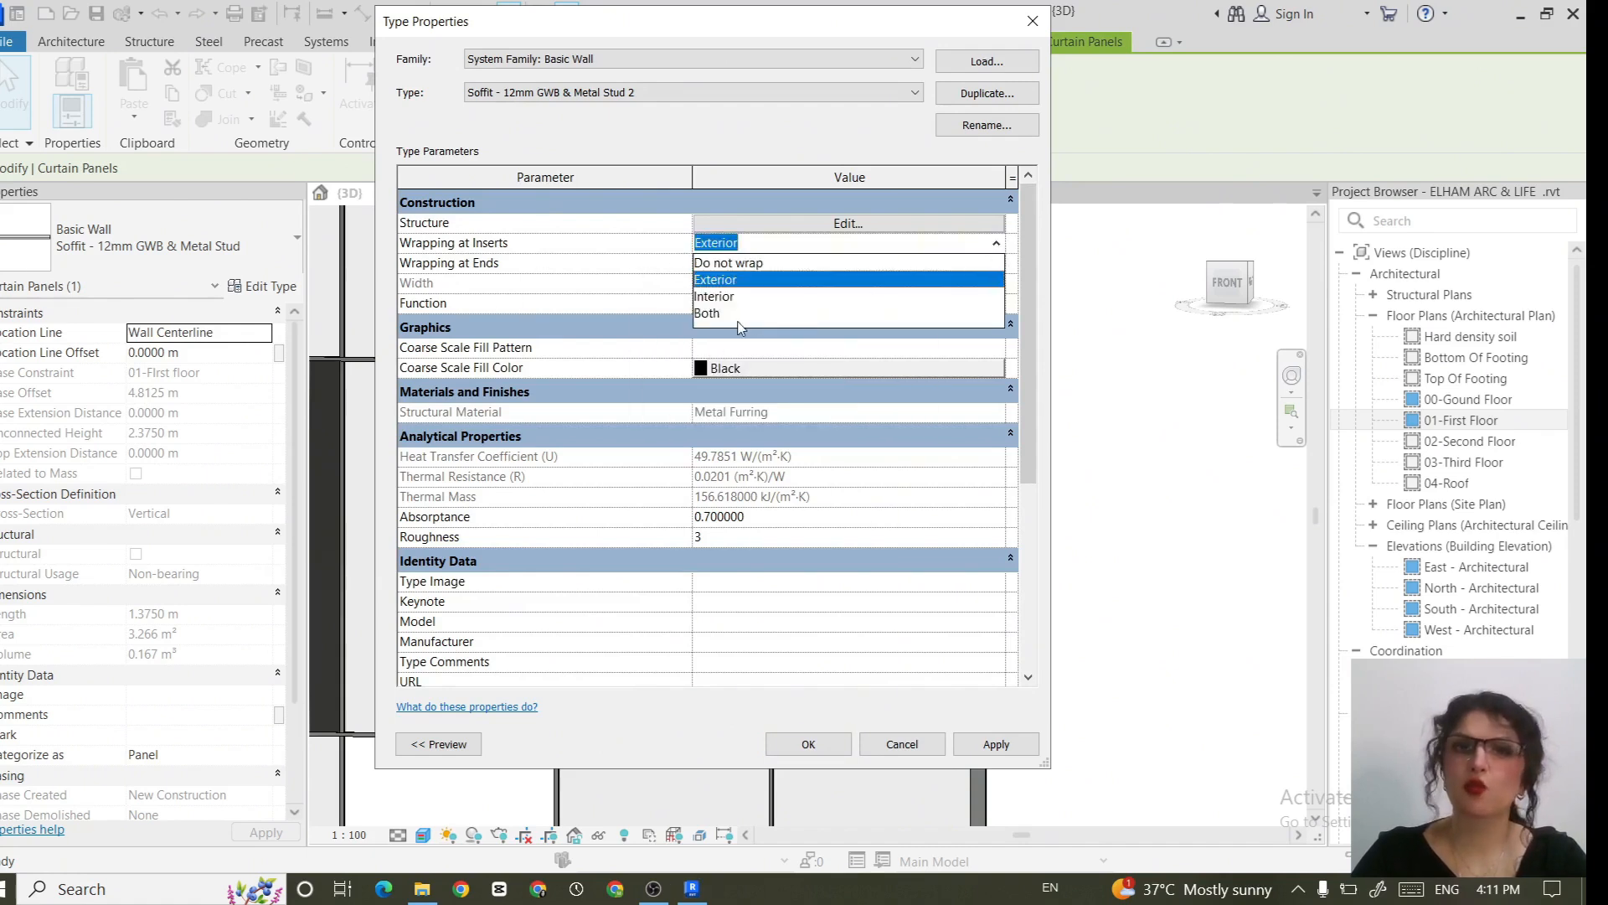
left_click(736, 318)
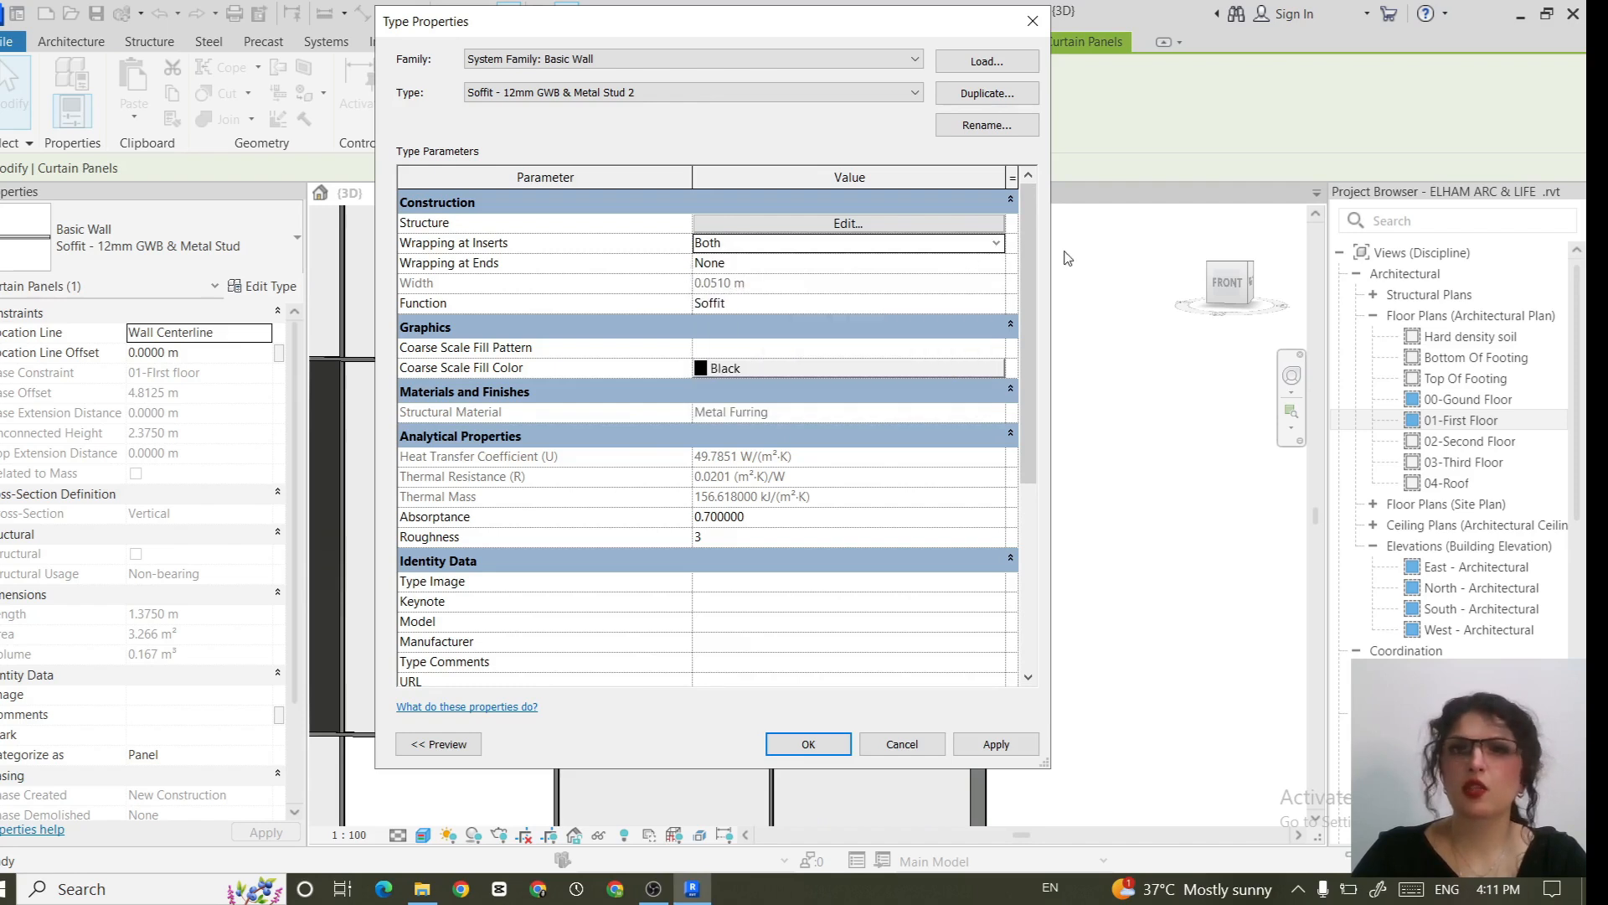
left_click(809, 750)
left_click(1185, 640)
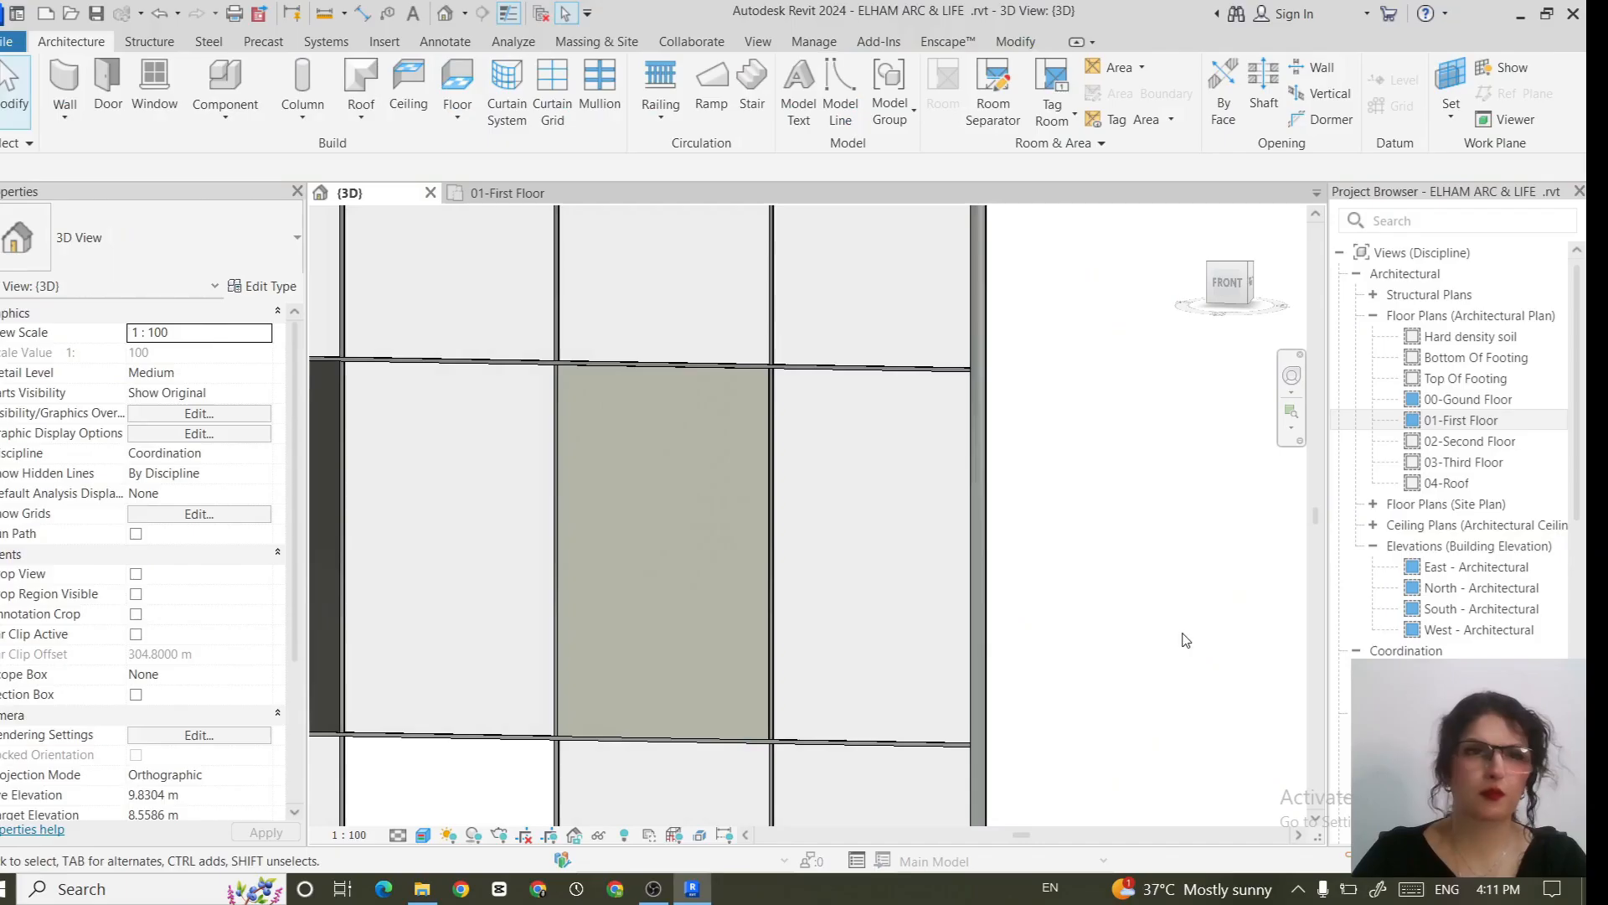